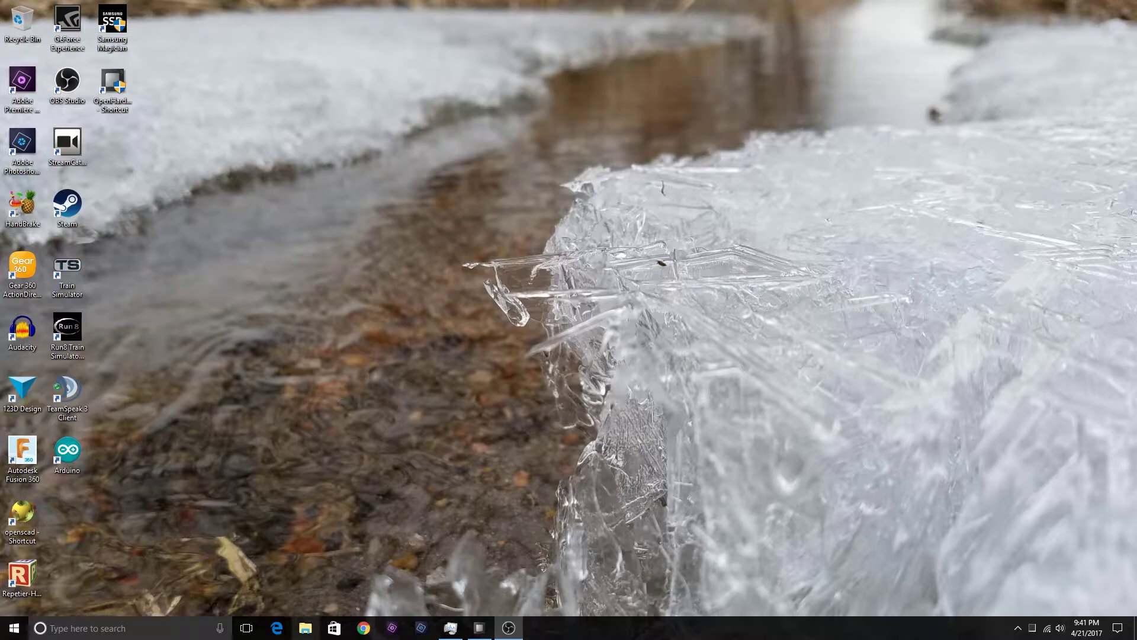
Open File Explorer and browse the CAM_SD (F:) card to the PRIVATE > AVCHD > BDMV > STREAM folder.
left_click(315, 638)
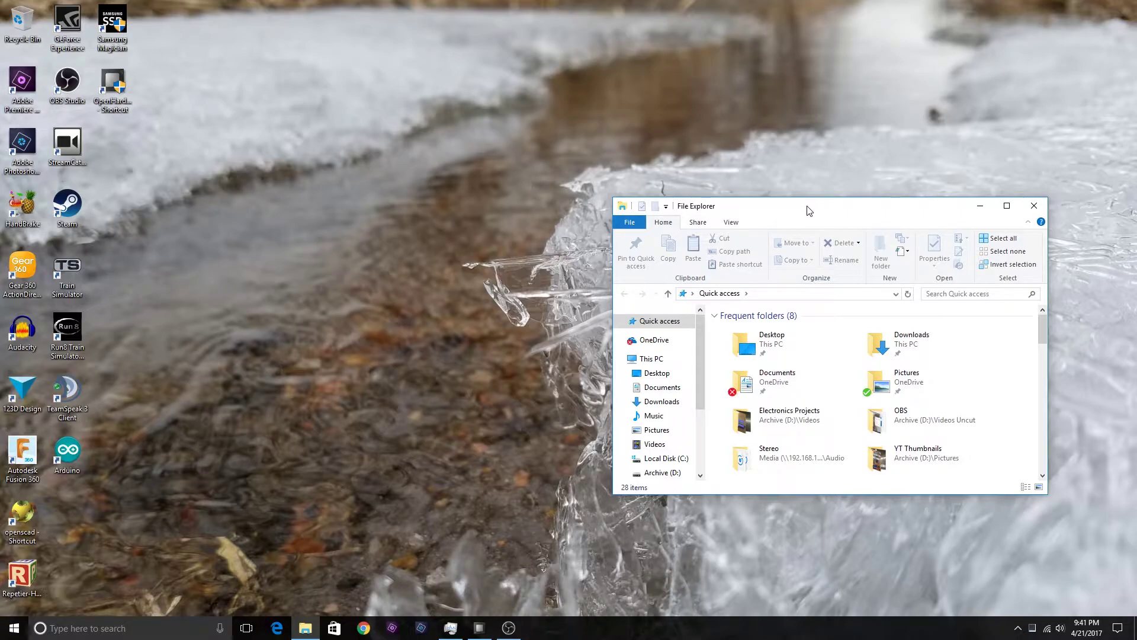
left_click_drag(700, 368, 705, 434)
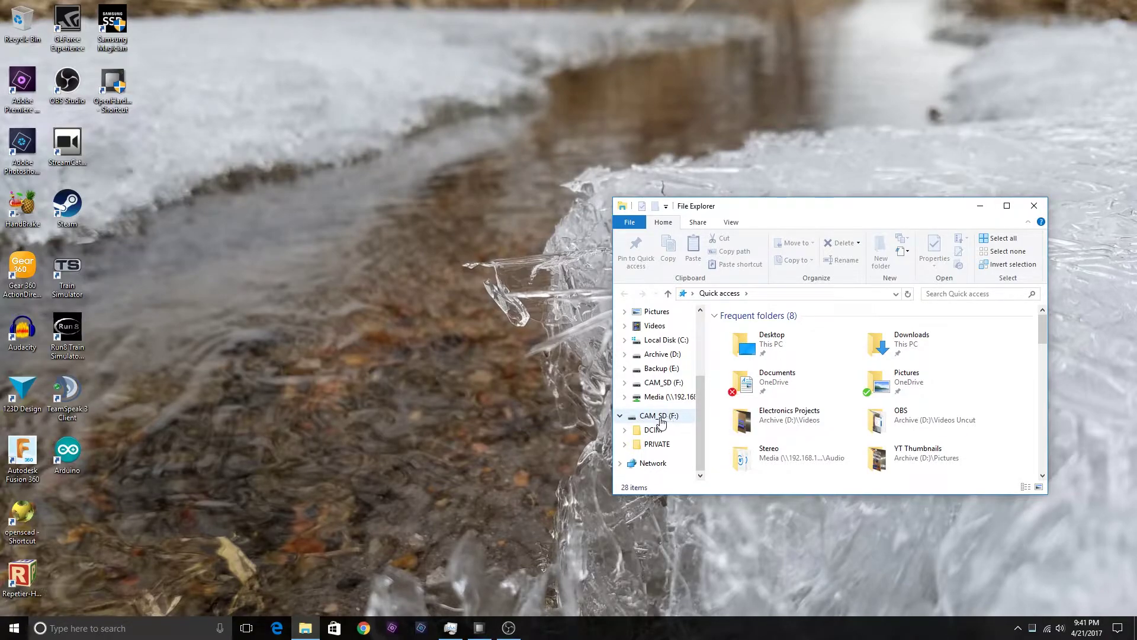
left_click(648, 416)
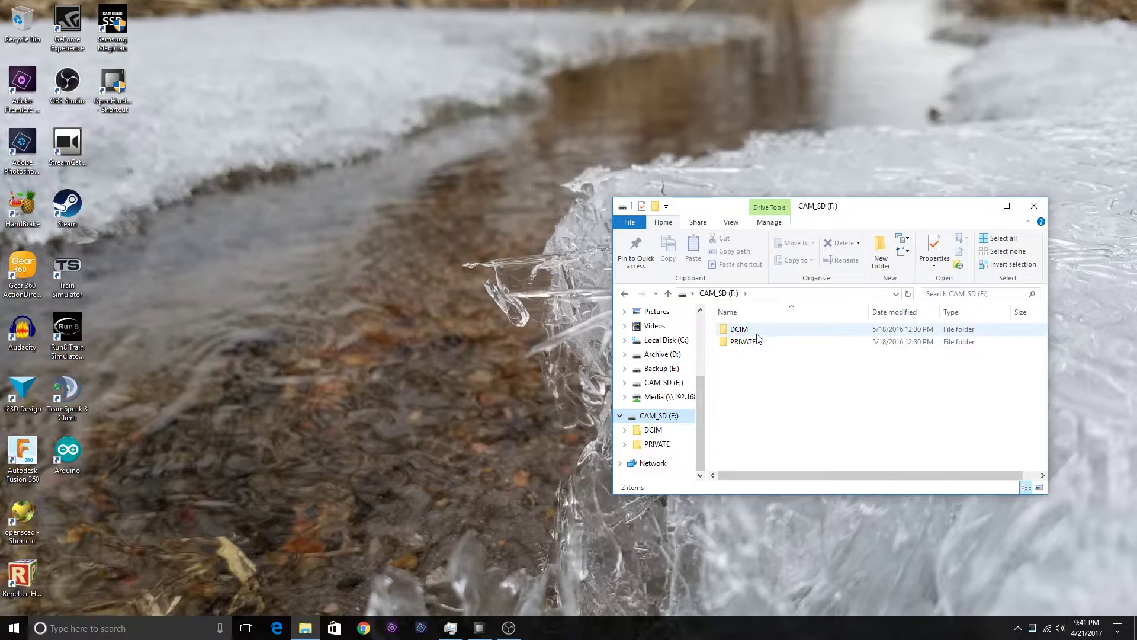
double_click(761, 334)
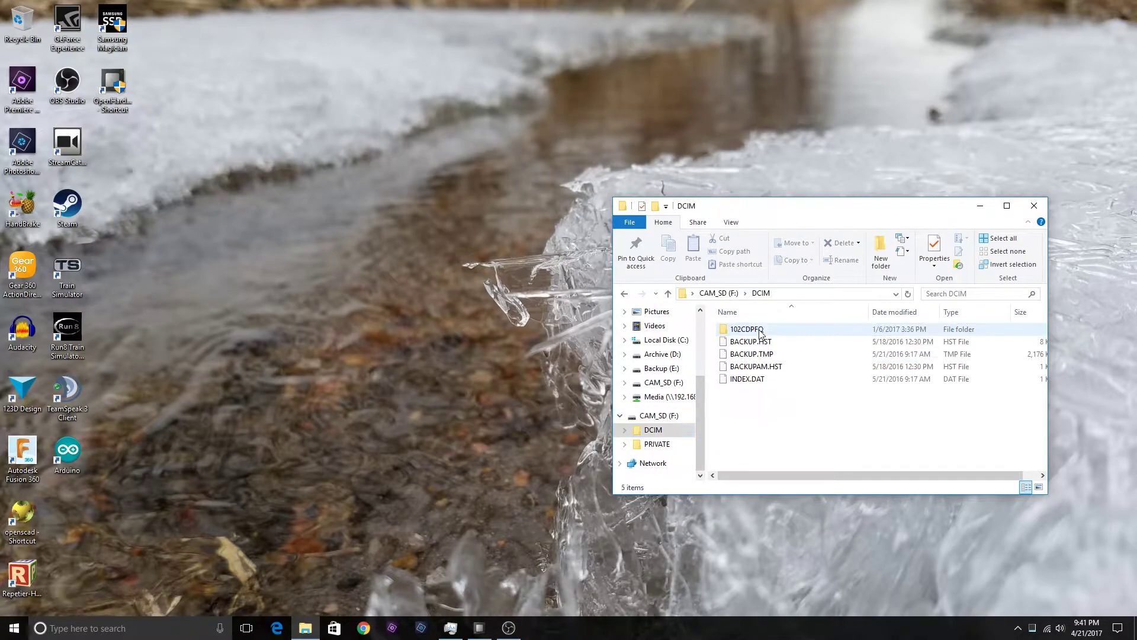
left_click(624, 293)
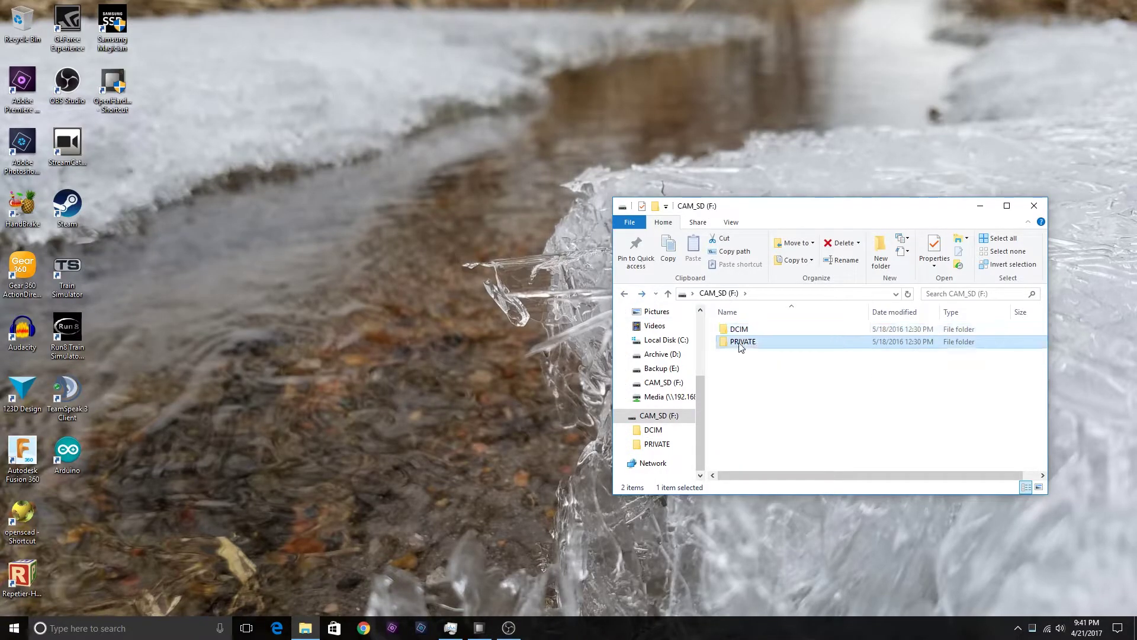
double_click(745, 341)
double_click(762, 330)
double_click(747, 342)
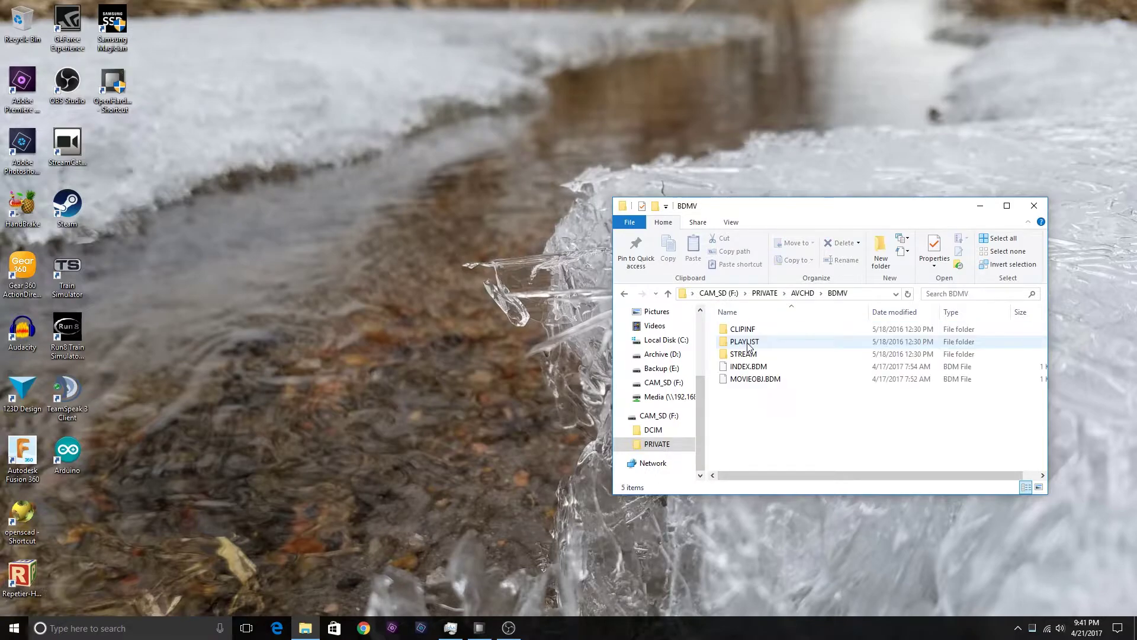
double_click(750, 355)
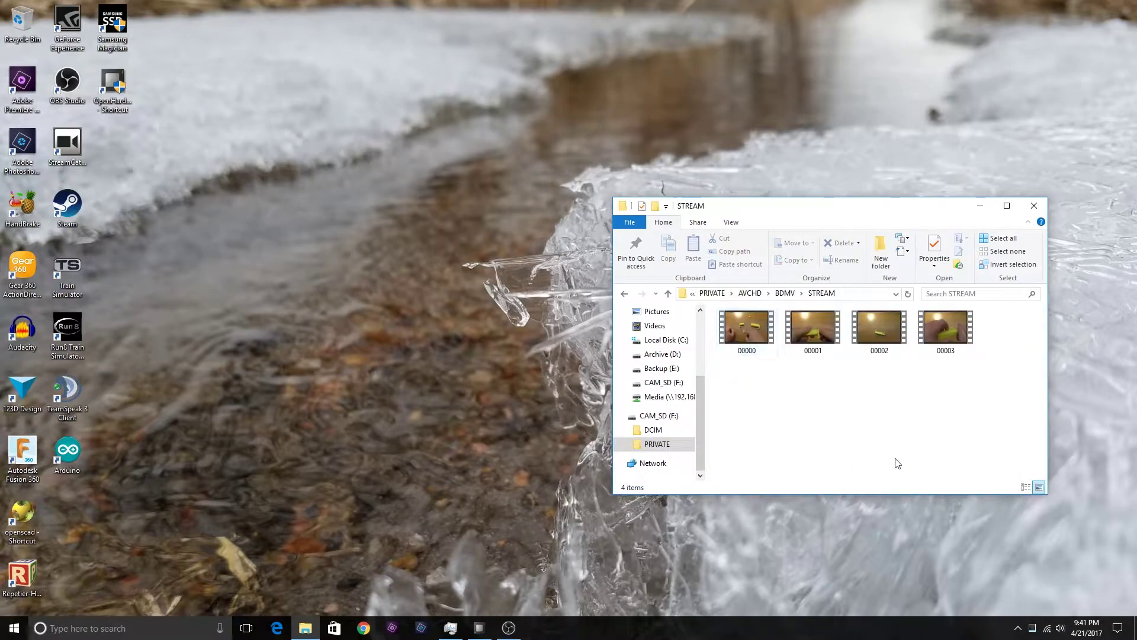
Open a second File Explorer window and place it beside the STREAM folder window without overlap.
right_click(305, 628)
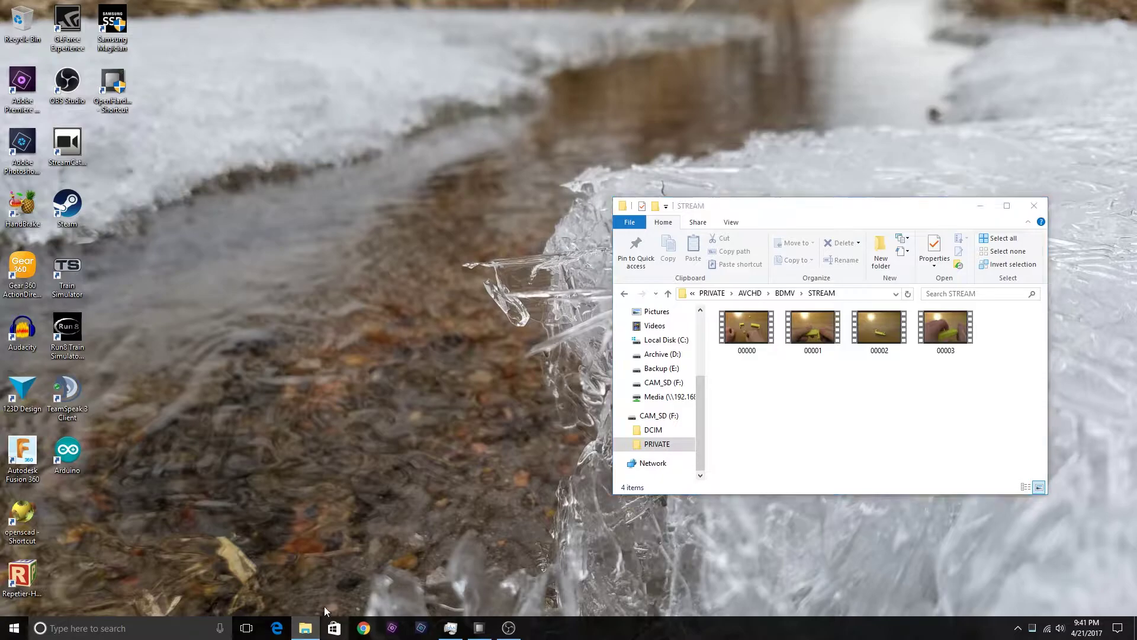
left_click(276, 565)
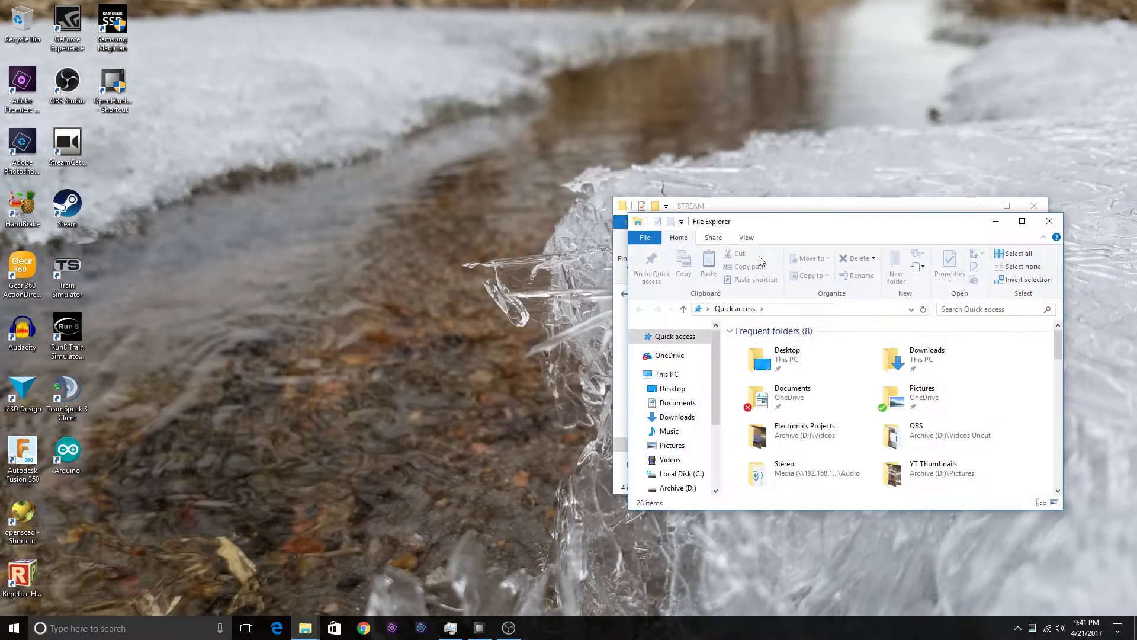
left_click_drag(853, 230, 341, 181)
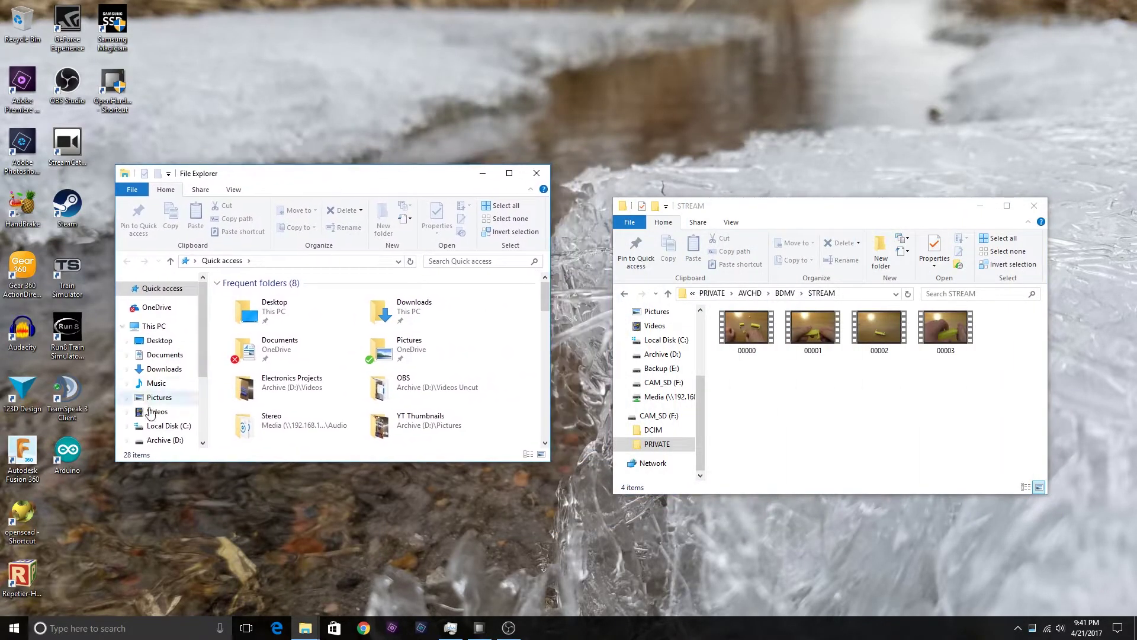
In the new window, browse to the Archive (D:) > Videos Uncut > 3D Printed folder.
scroll(196, 367, "down", 2)
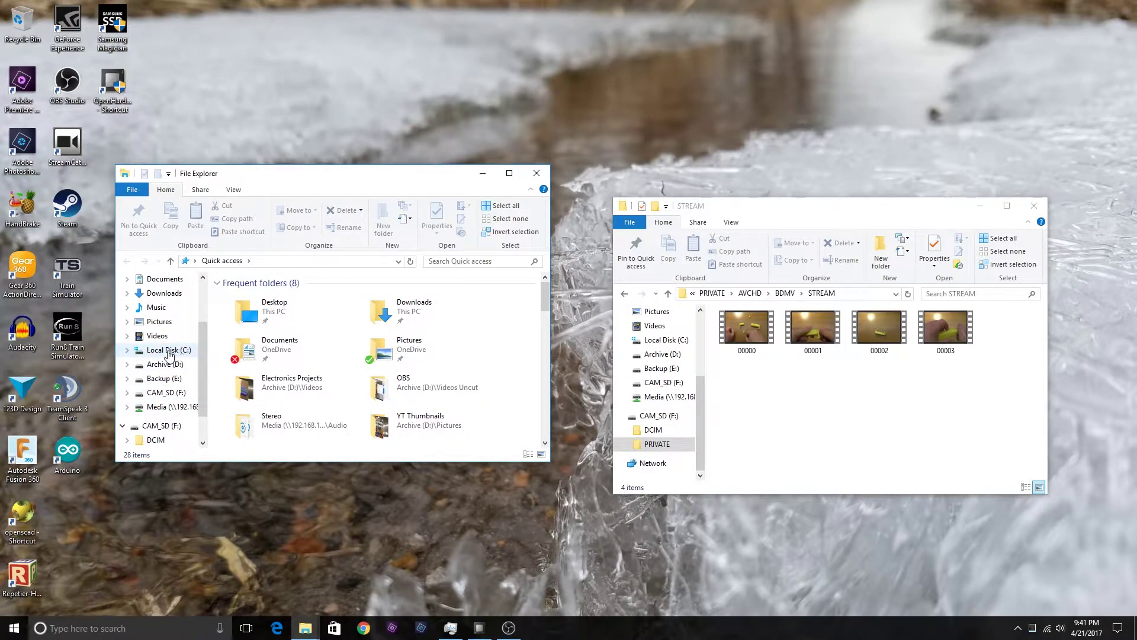
left_click_drag(205, 387, 202, 346)
left_click(154, 326)
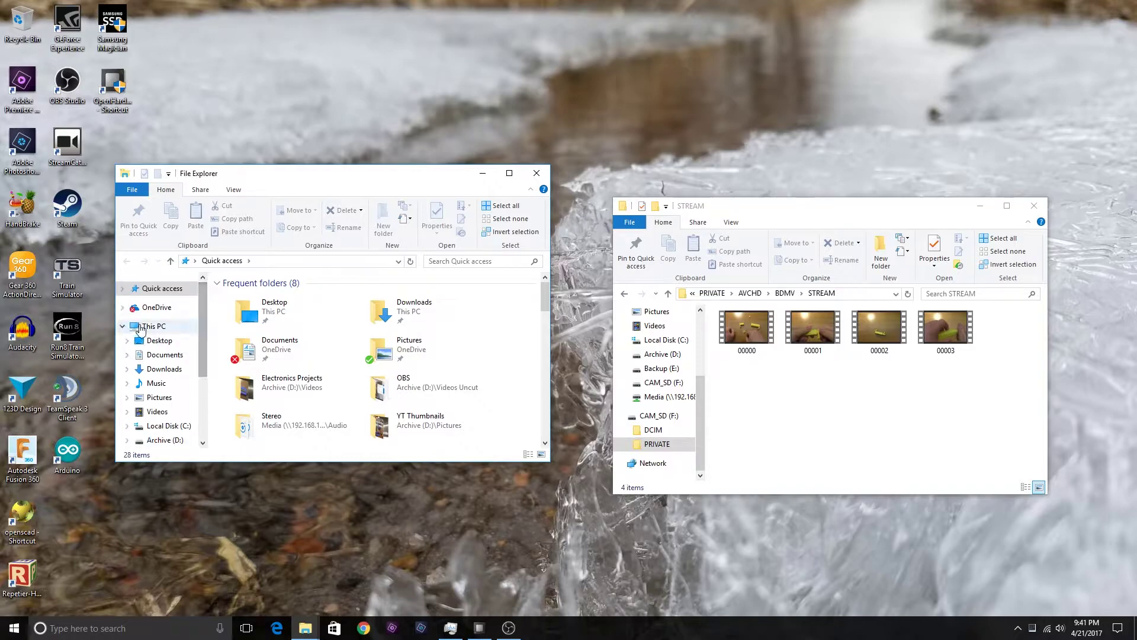
scroll(514, 411, "down", 2)
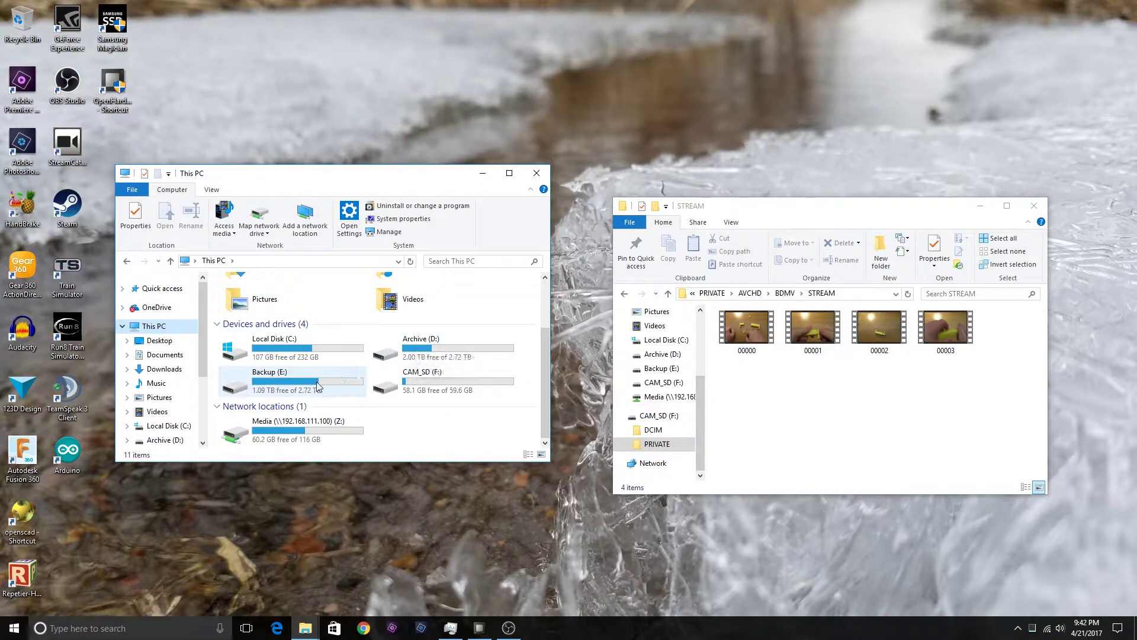
double_click(425, 351)
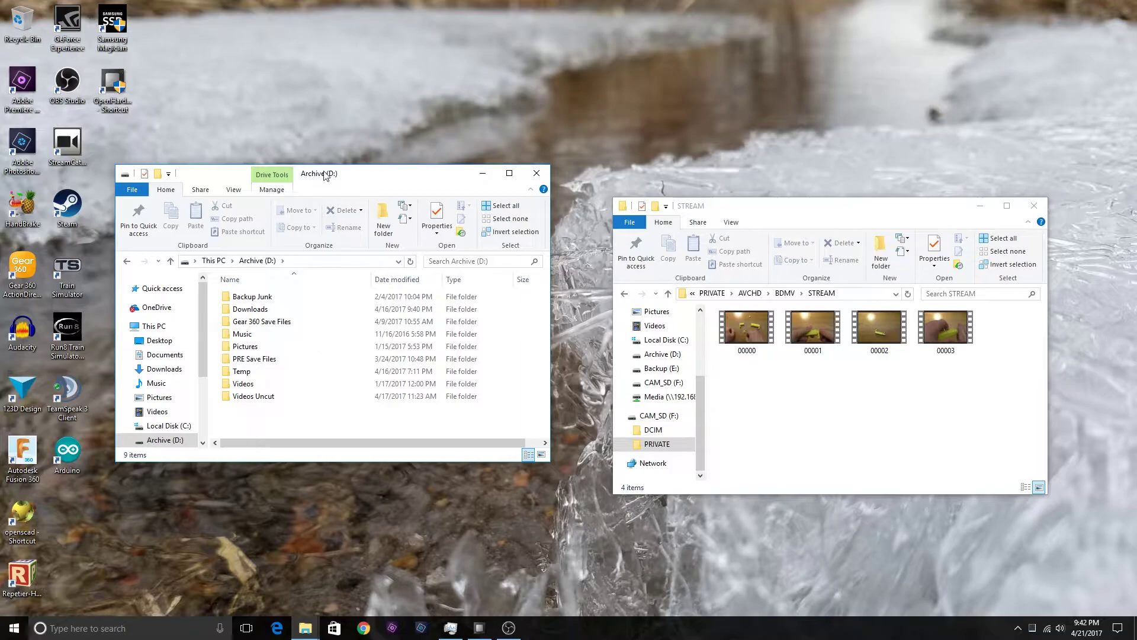
double_click(265, 397)
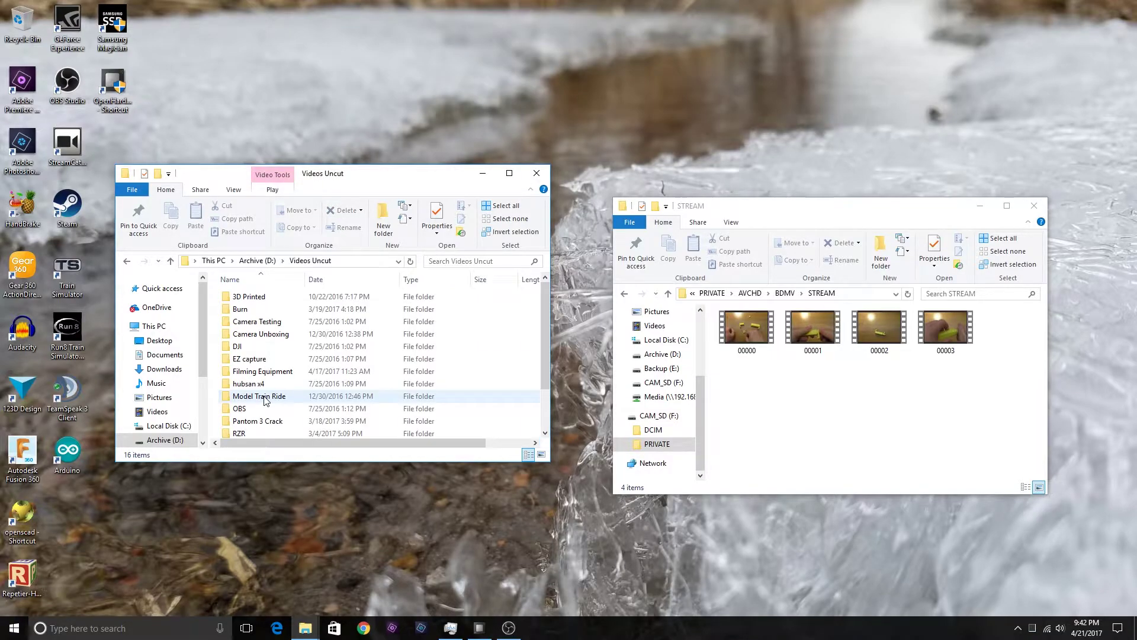
double_click(271, 298)
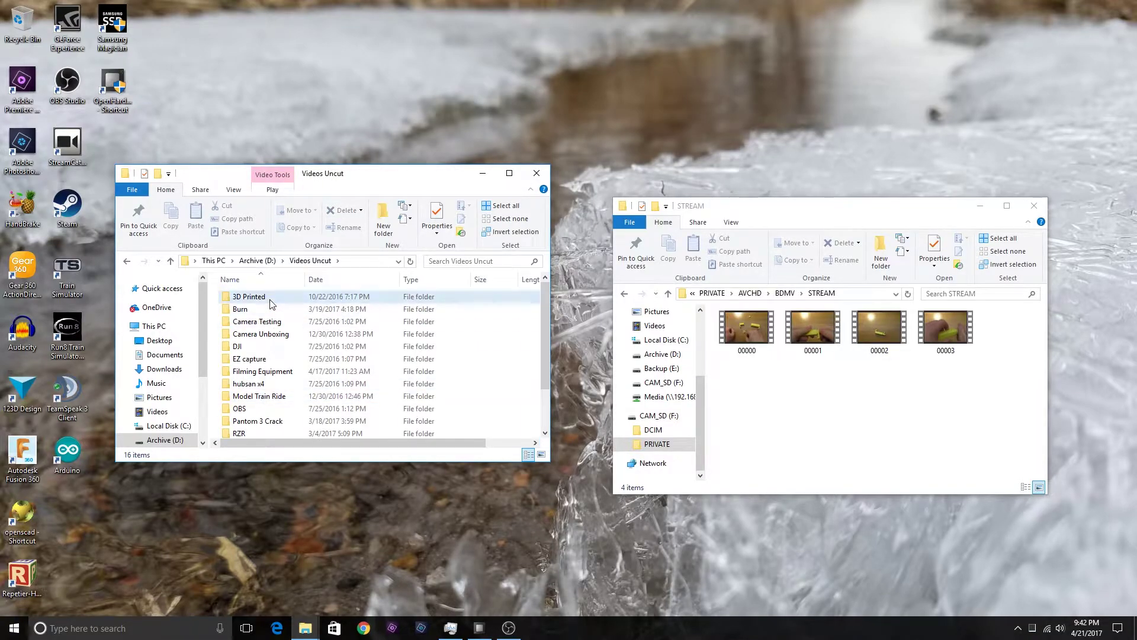
Create a new folder named "3D Printed 6" inside the 3D Printed folder.
right_click(241, 341)
mouse_move(298, 469)
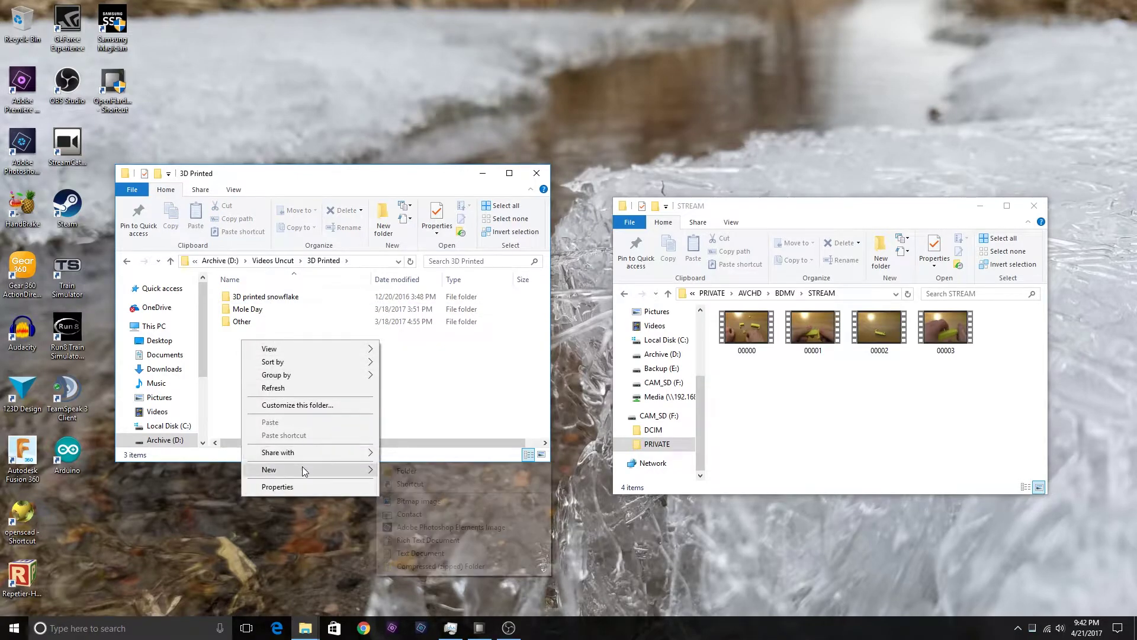
left_click(406, 472)
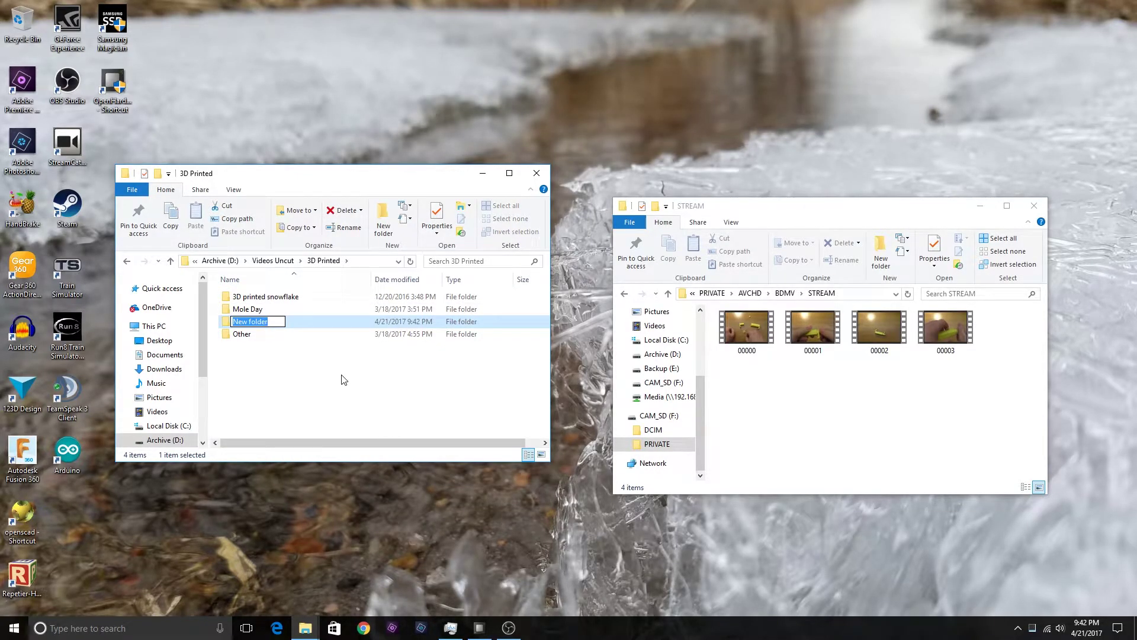
type("3D p")
key("BackSpace")
type("Printed 6")
left_click(334, 380)
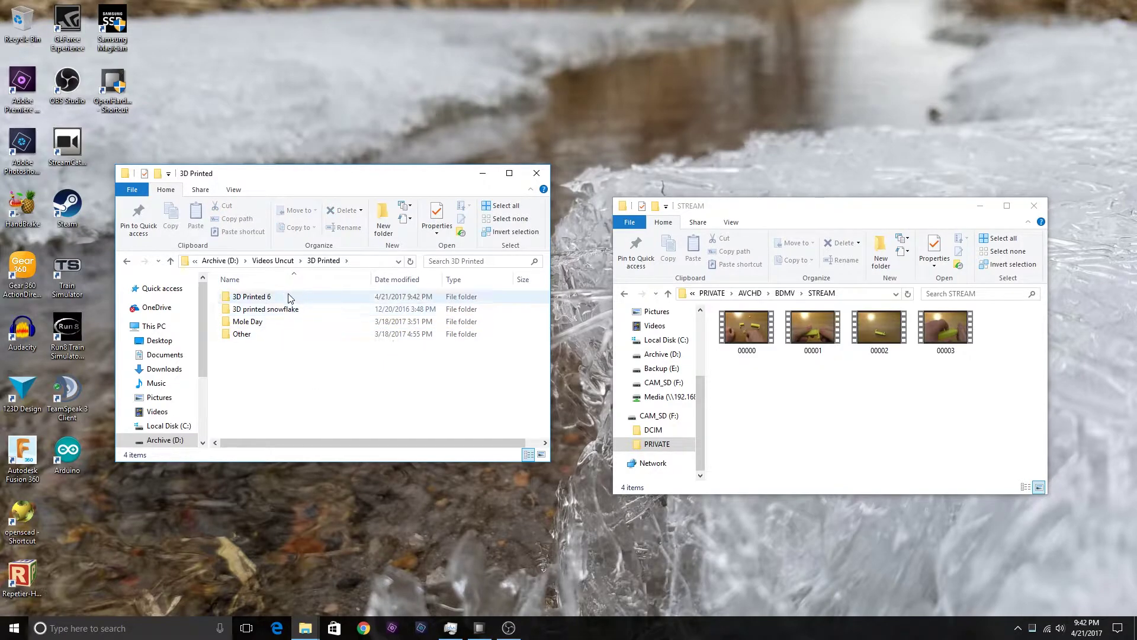
Copy the four clips 00000 to 00003 from the STREAM folder into the 3D Printed 6 folder.
double_click(293, 297)
left_click_drag(1018, 330, 355, 367)
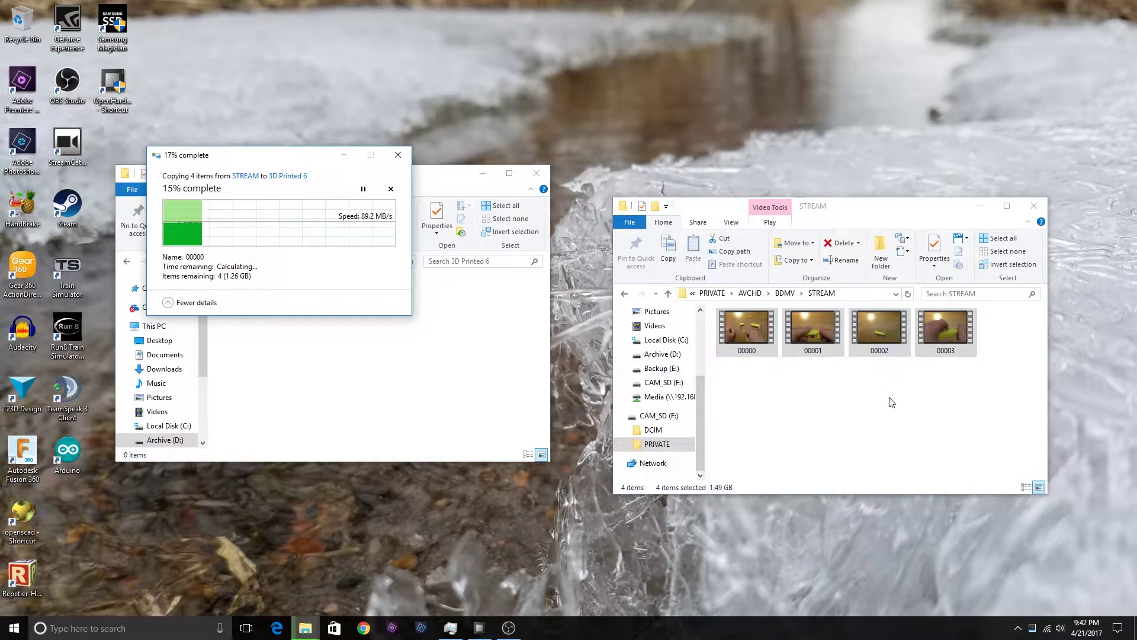
Eject the CAM_SD (F:) card.
left_click_drag(837, 208, 797, 157)
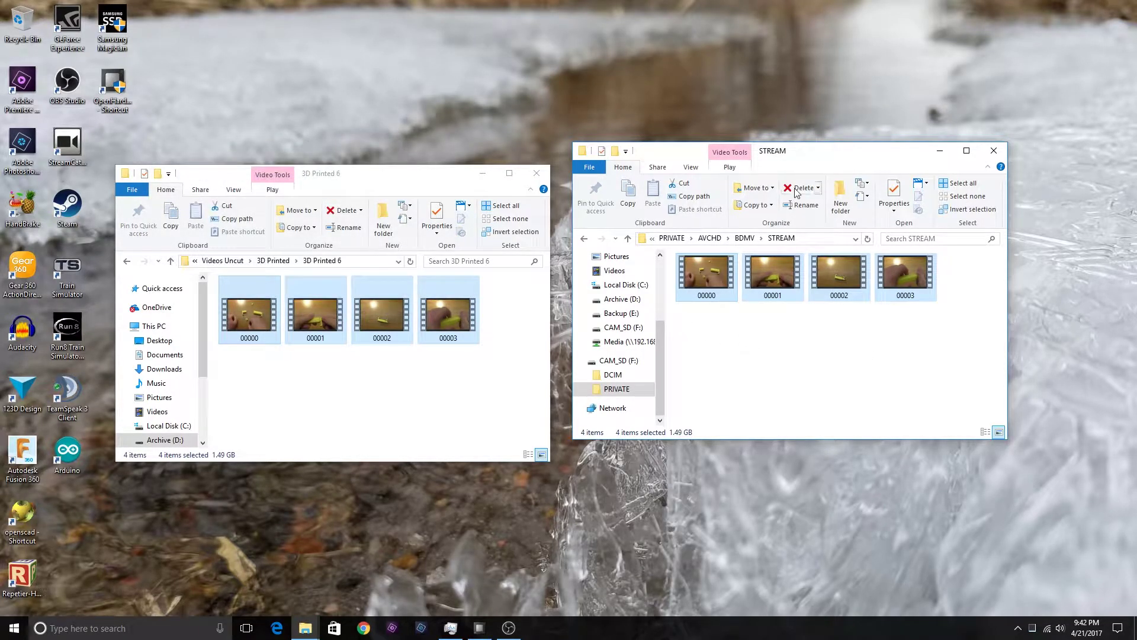
left_click_drag(791, 155, 814, 211)
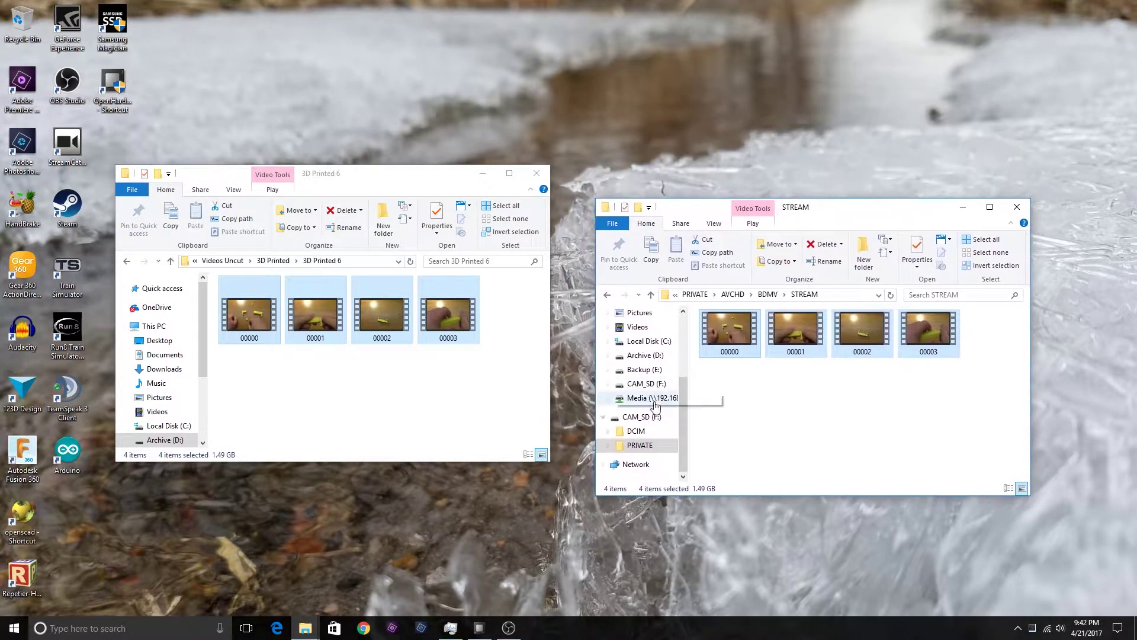
left_click(605, 418)
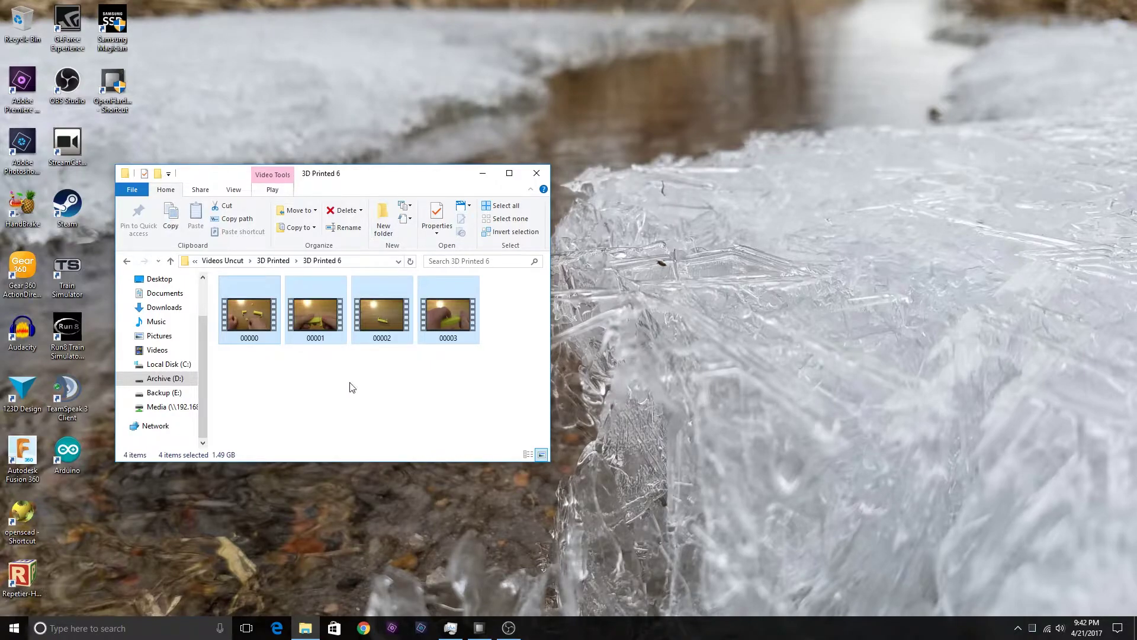
Open another File Explorer window and show the contents of the Archive (D:) drive.
left_click(311, 633)
right_click(311, 632)
left_click(278, 560)
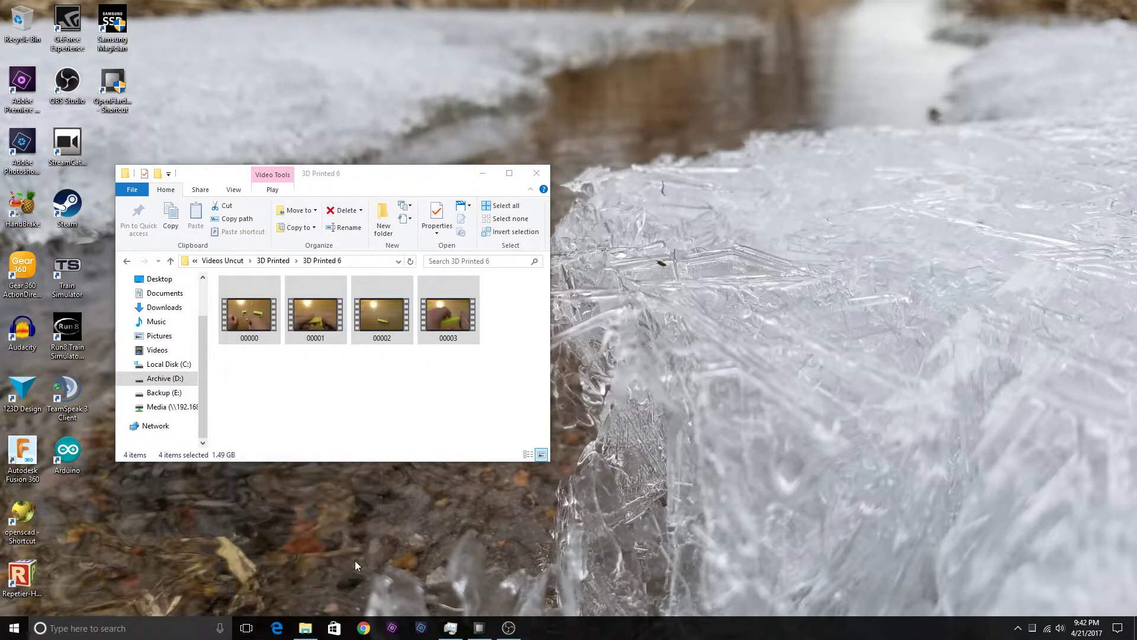
left_click_drag(638, 431, 677, 438)
scroll(675, 438, "down", 2)
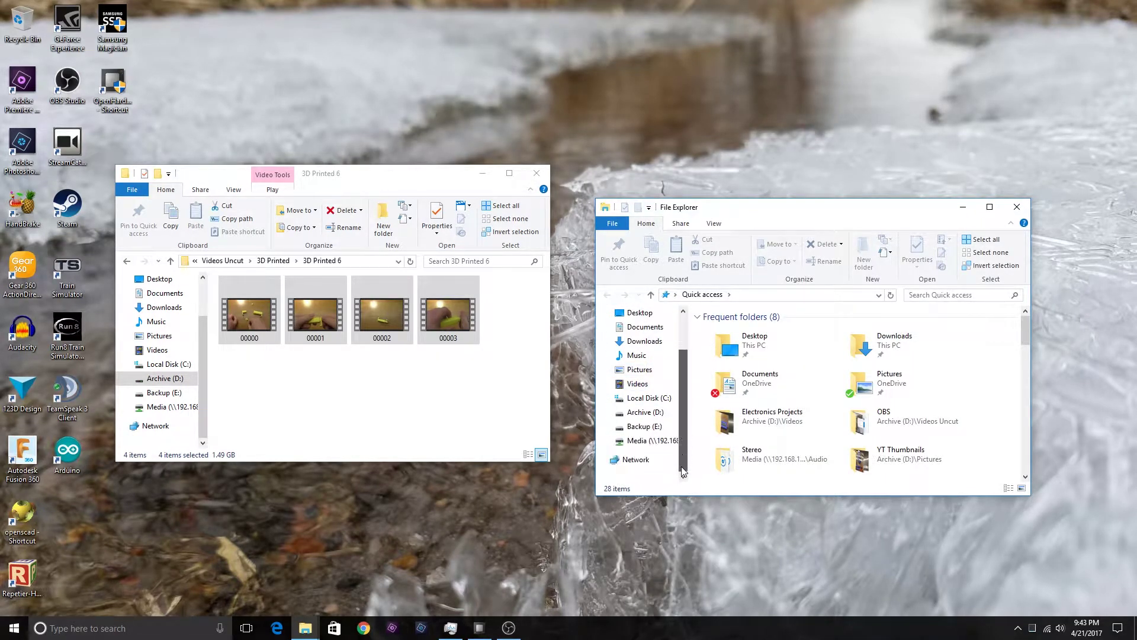
left_click(652, 414)
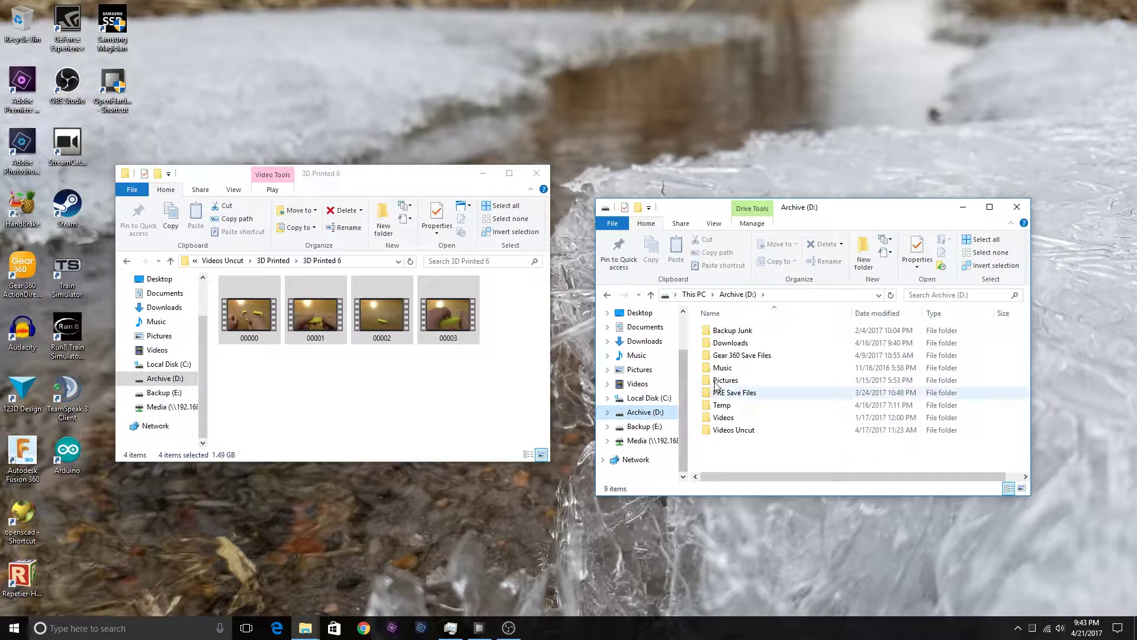
double_click(739, 432)
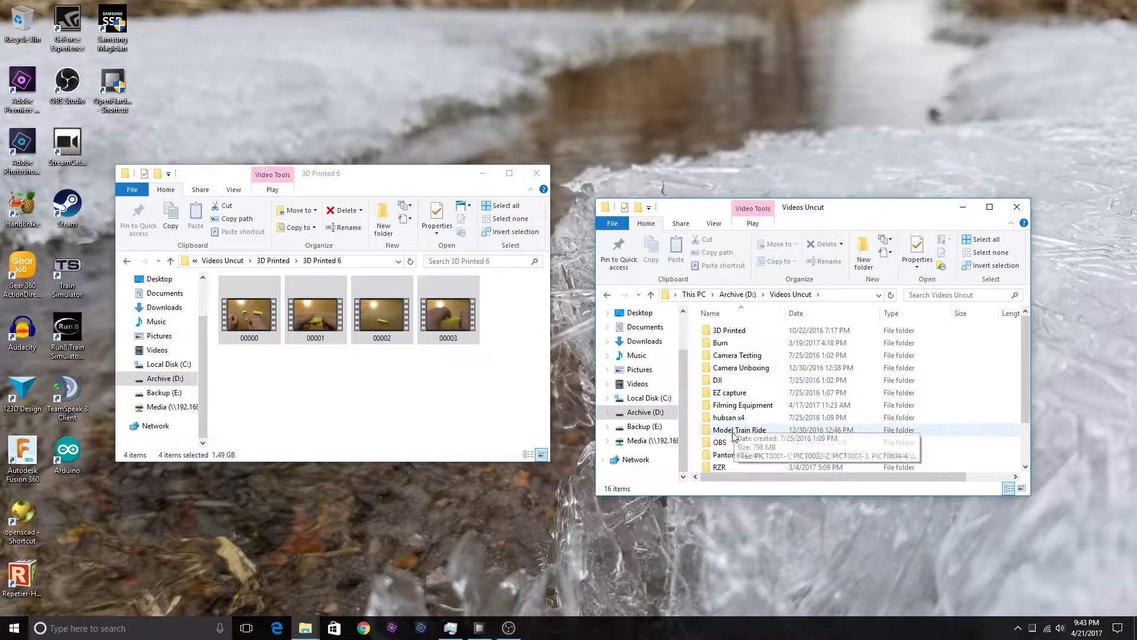
scroll(728, 409, "down", 2)
double_click(726, 393)
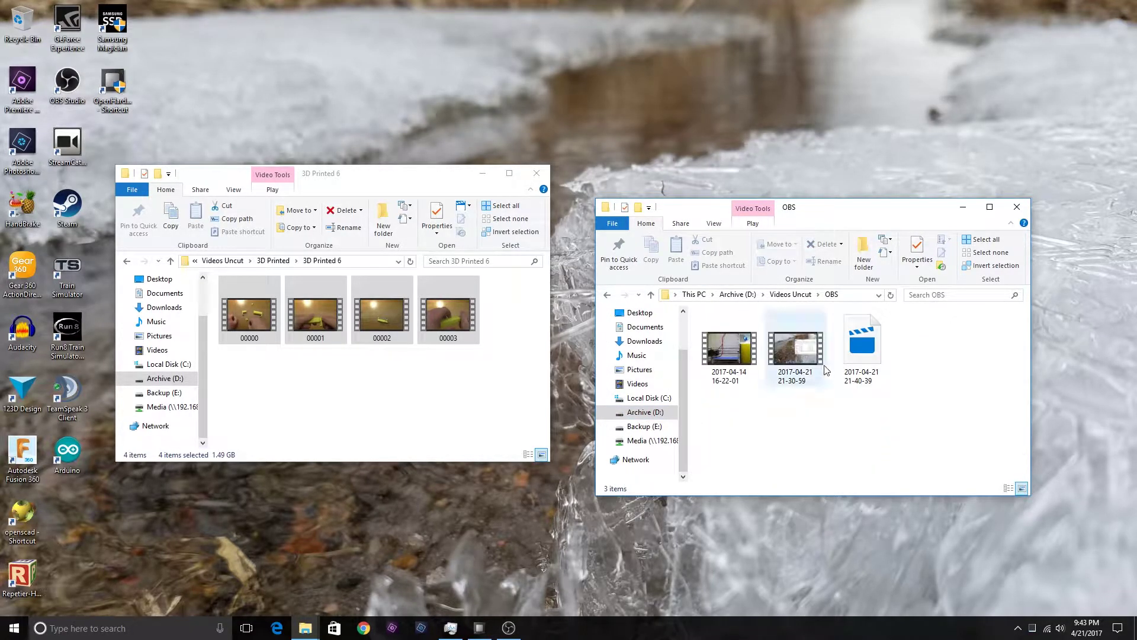
left_click(733, 385)
left_click_drag(740, 344, 435, 394)
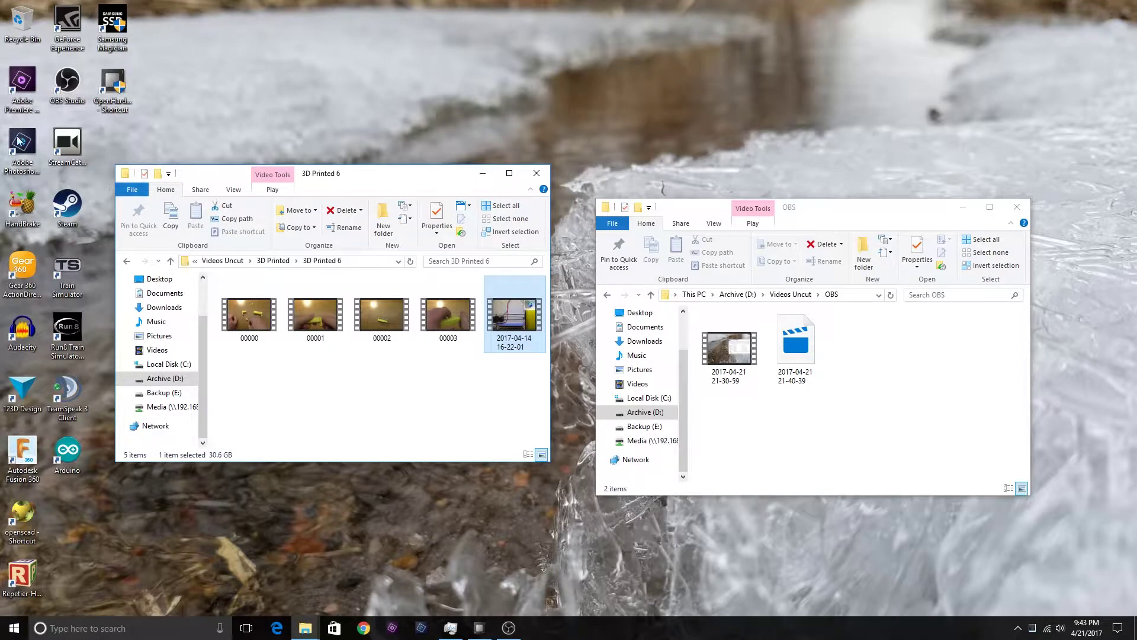
Launch Adobe Premiere Elements and bring the 3D Printed 6 folder window in front of it, clear of the start of the timeline tracks.
left_click(392, 628)
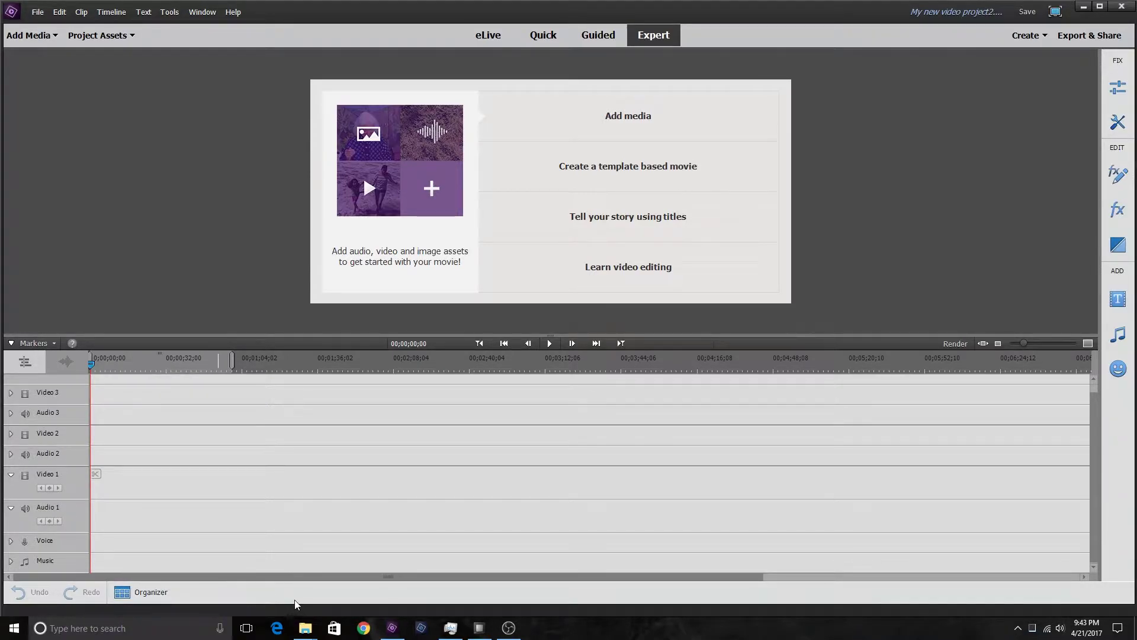
mouse_move(307, 631)
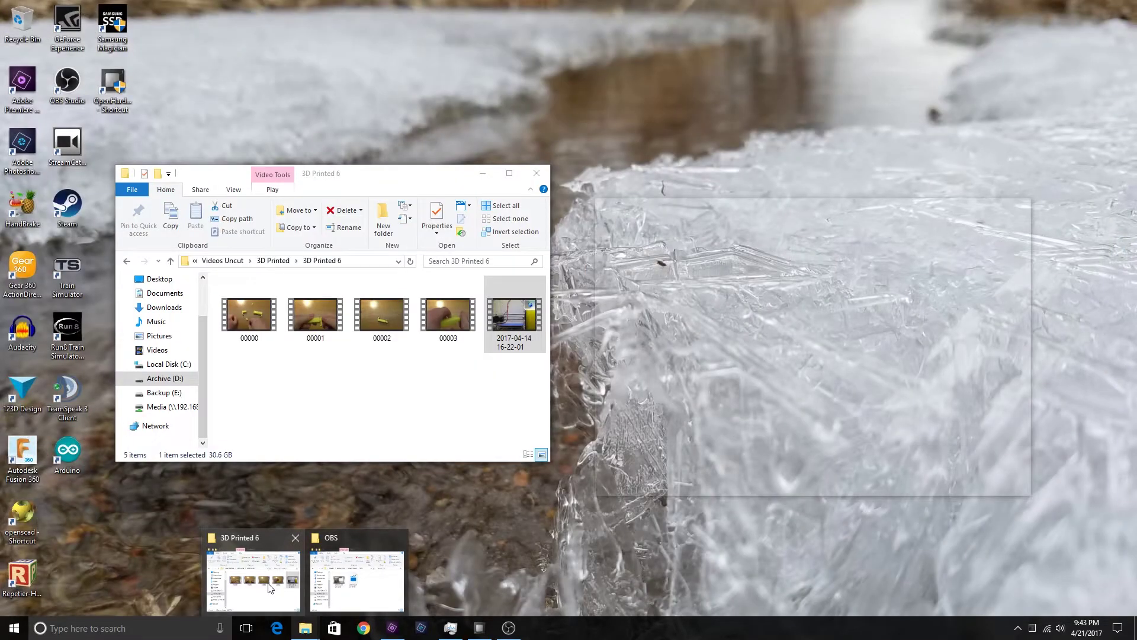
left_click(269, 587)
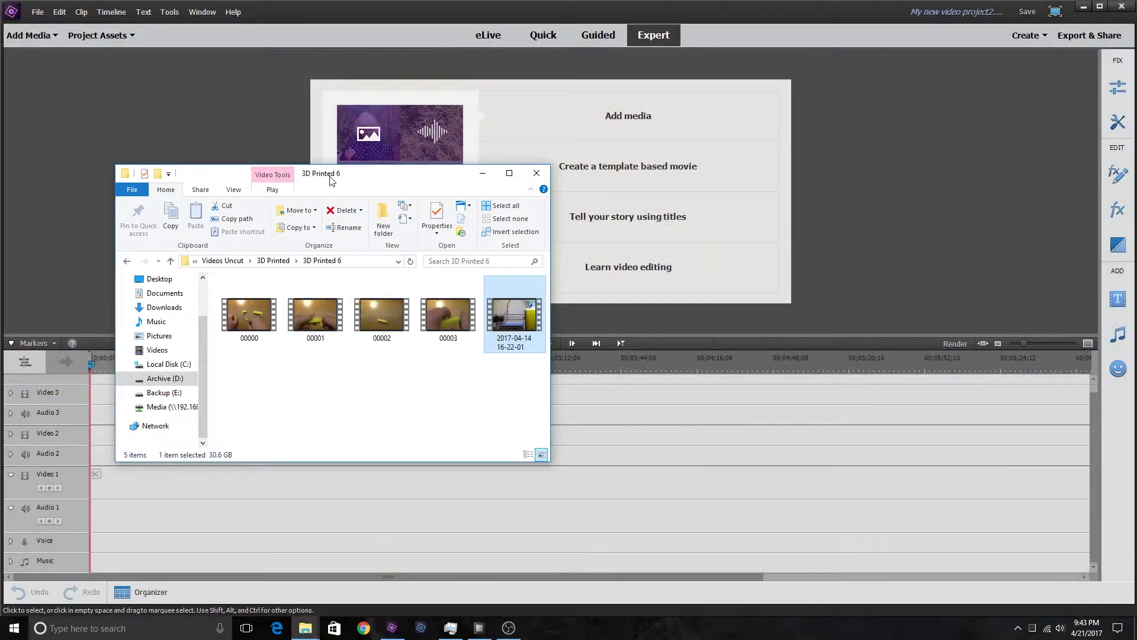
left_click_drag(340, 187, 821, 171)
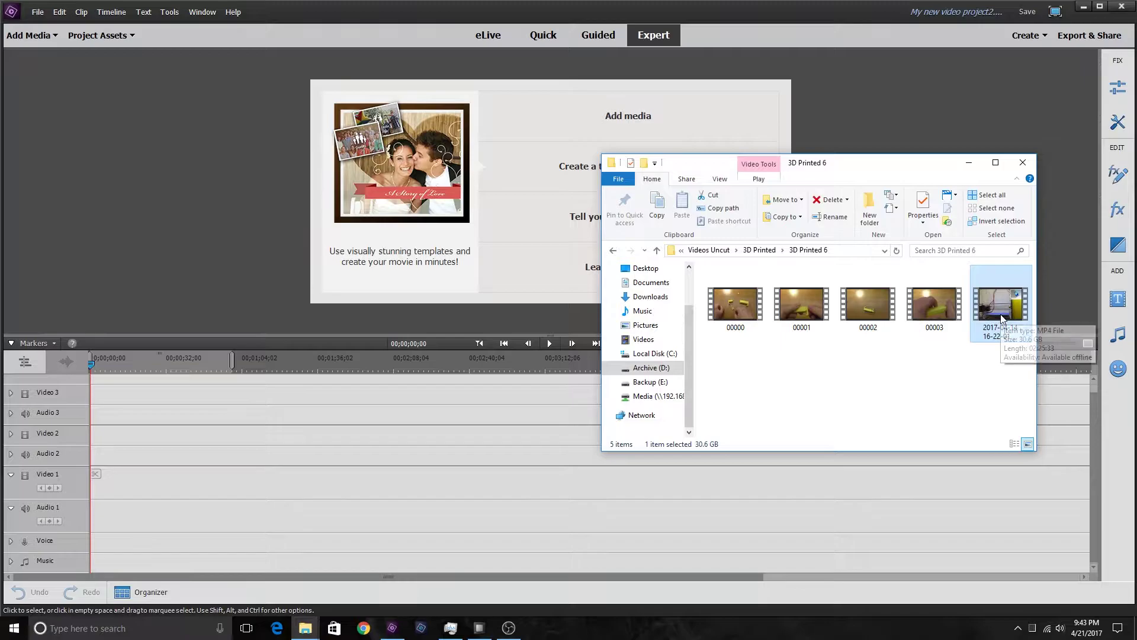
Add clip 00000 from the 3D Printed 6 folder to the start of the Video 1 and Audio 1 tracks.
left_click(844, 399)
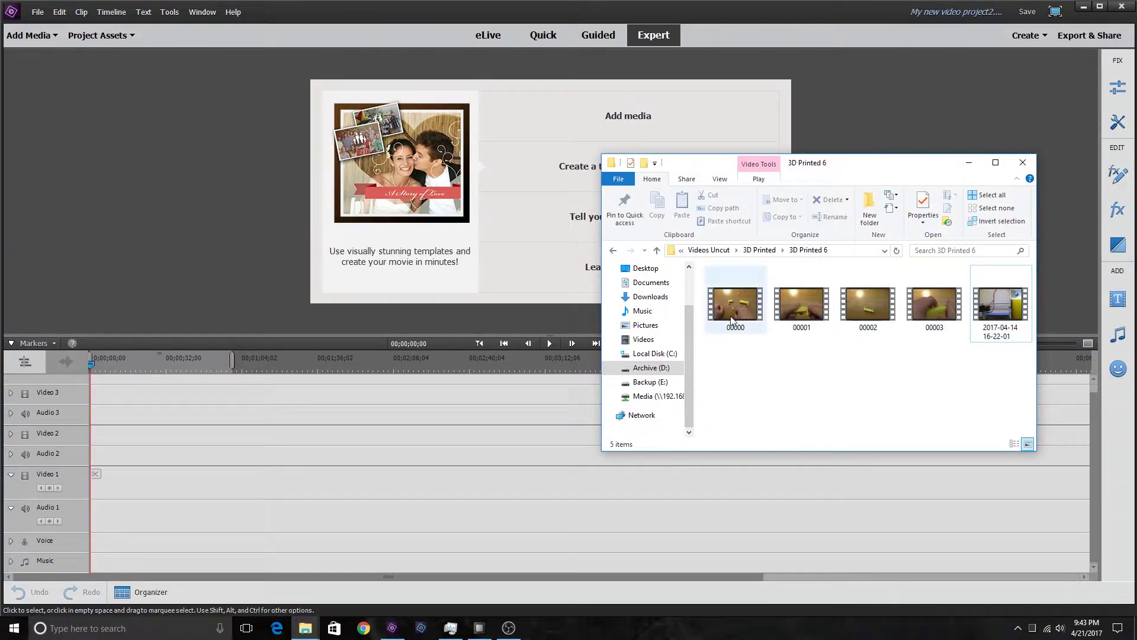
left_click_drag(742, 308, 94, 520)
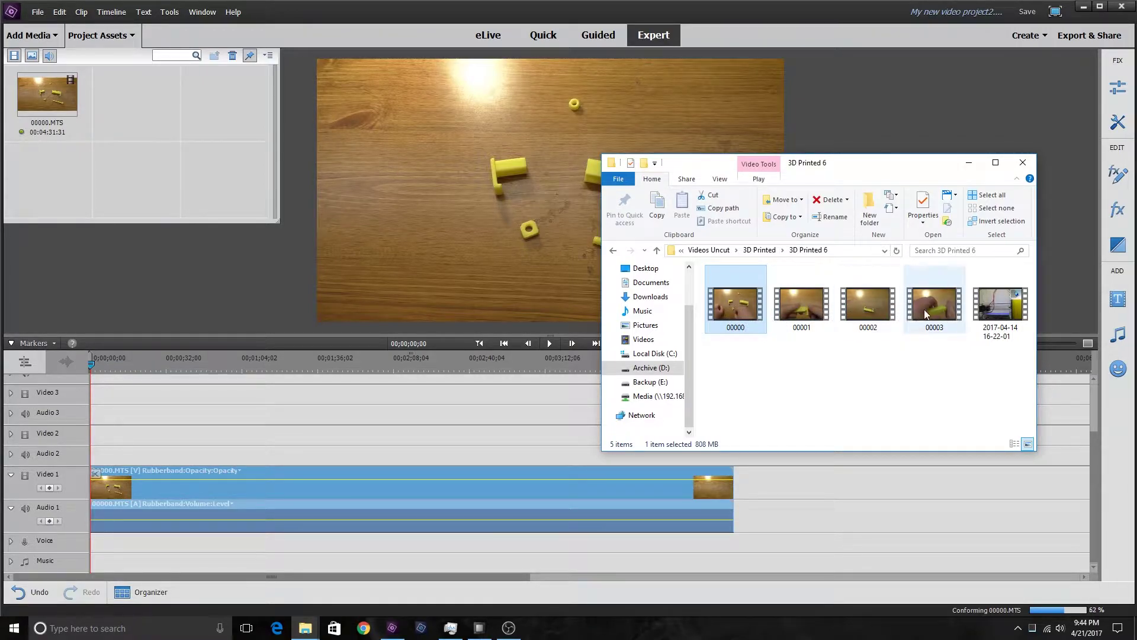
Preview clip 00002 from the 3D Printed 6 folder in the video player and close the player.
double_click(865, 303)
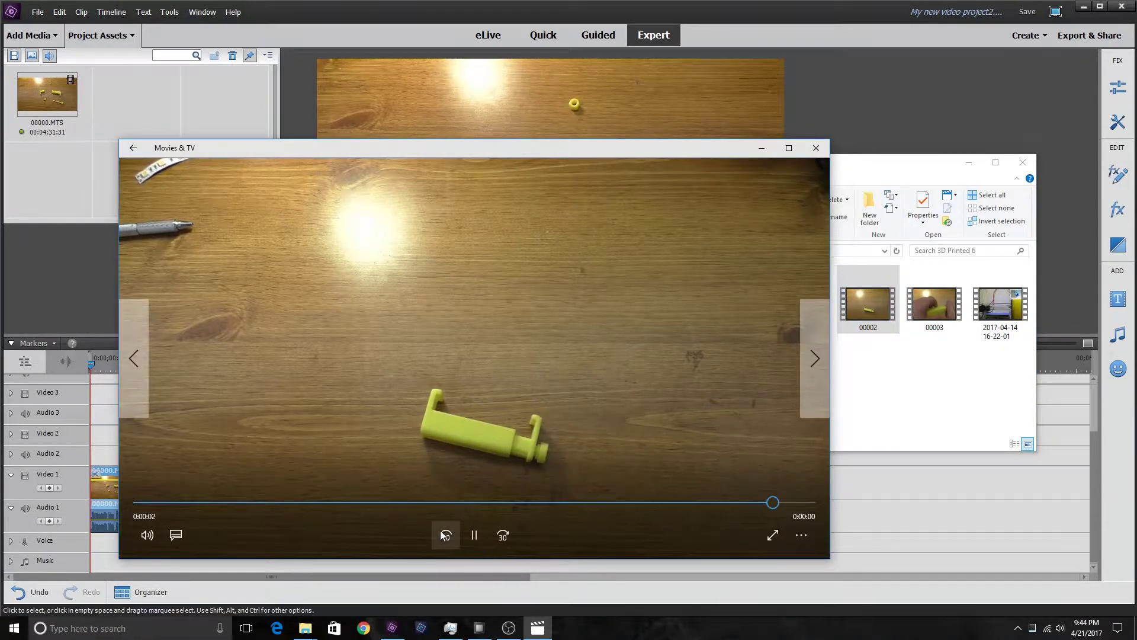
left_click(817, 148)
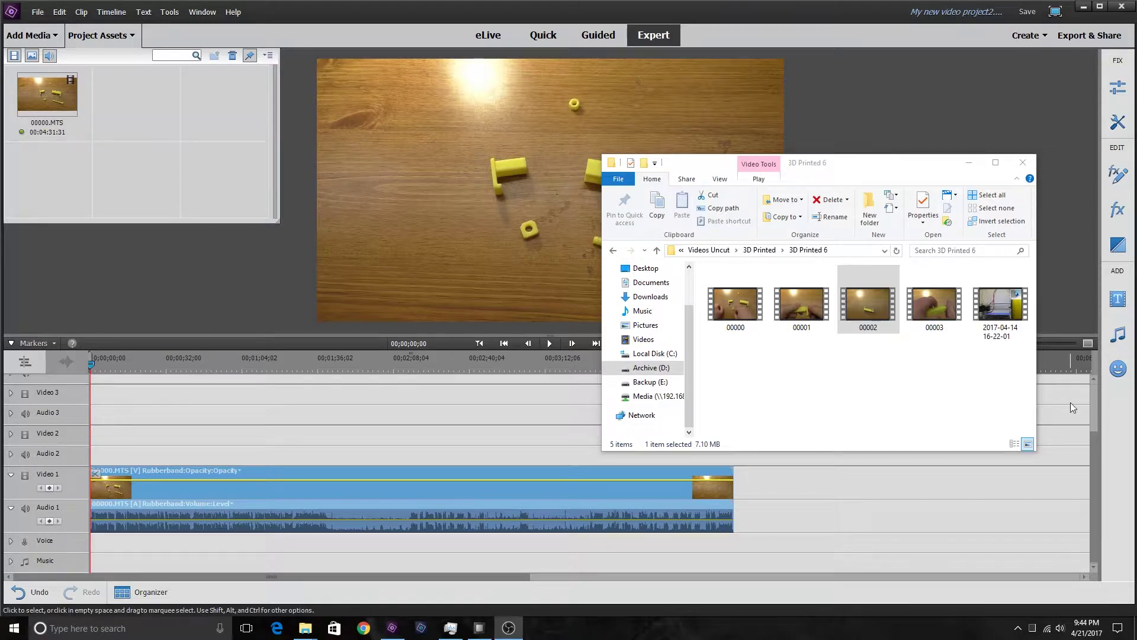
Shift the folder window clear of the timeline and add clip 00001 directly after clip 00000 on the Video 1 and Audio 1 tracks.
left_click_drag(841, 172, 751, 86)
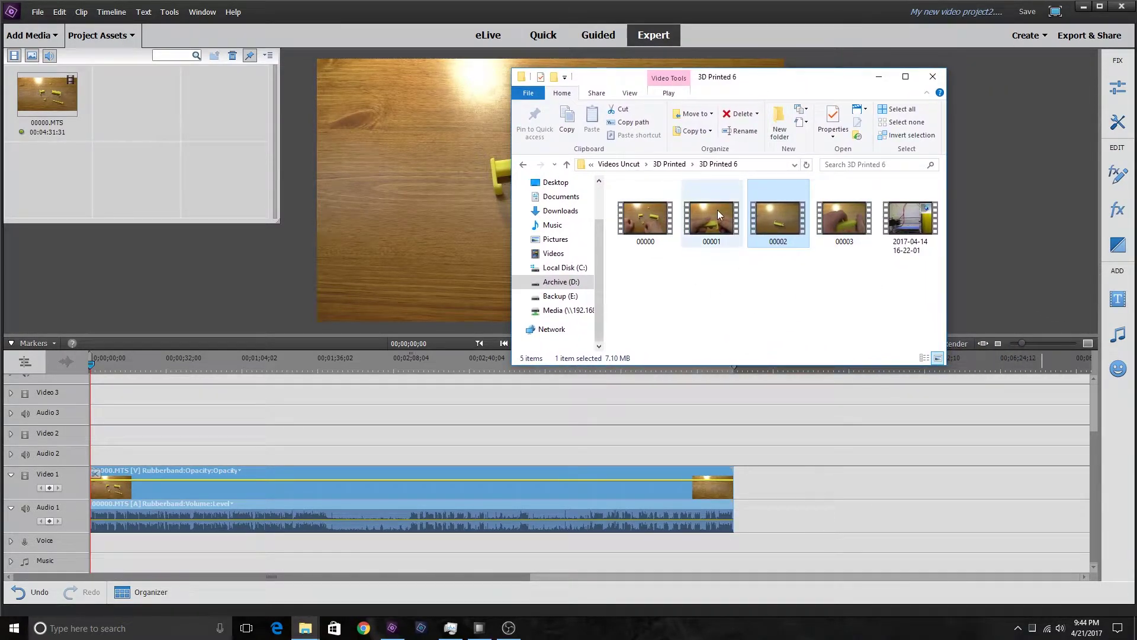
left_click(720, 240)
left_click_drag(709, 212, 737, 498)
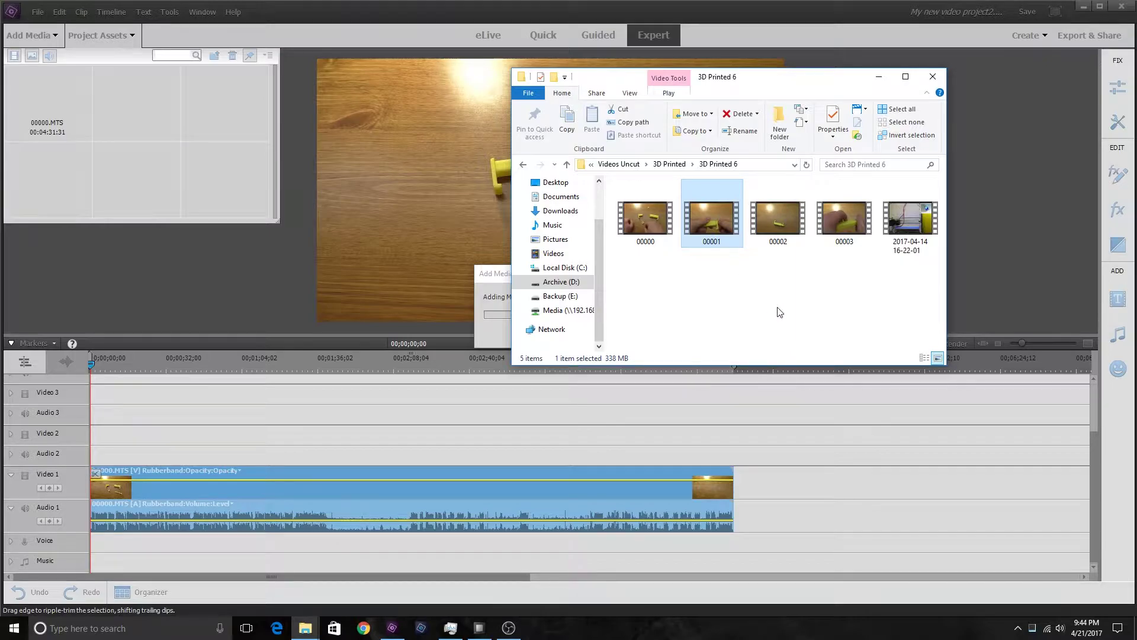
Preview clips 00001 and 00003 from the 3D Printed 6 folder in the video player, closing it after each.
key("Return")
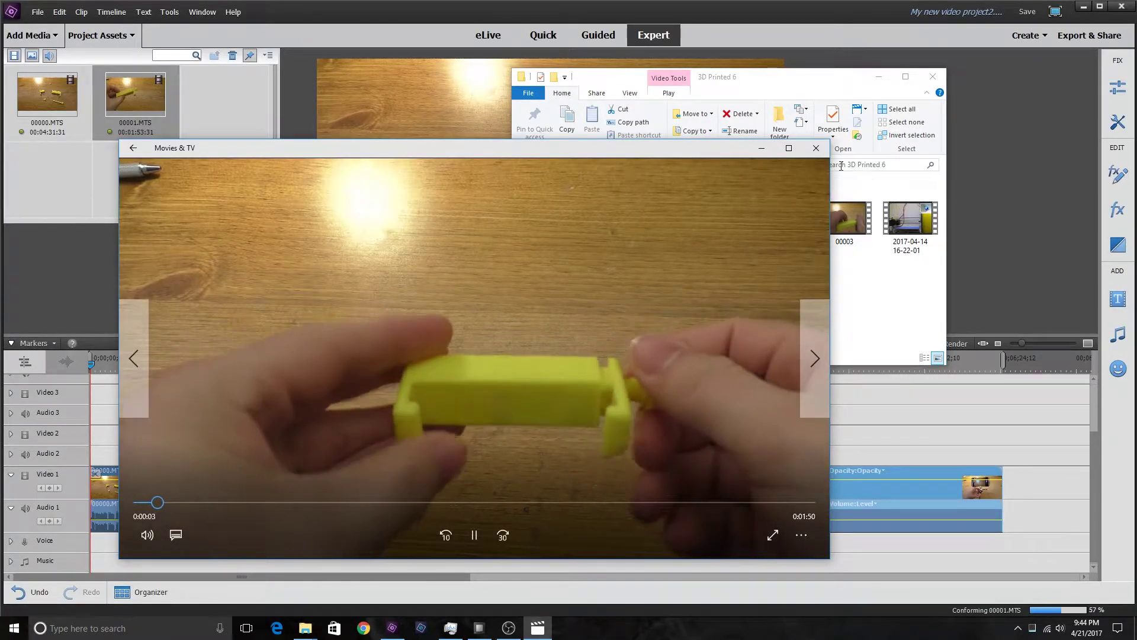
left_click(816, 149)
double_click(844, 219)
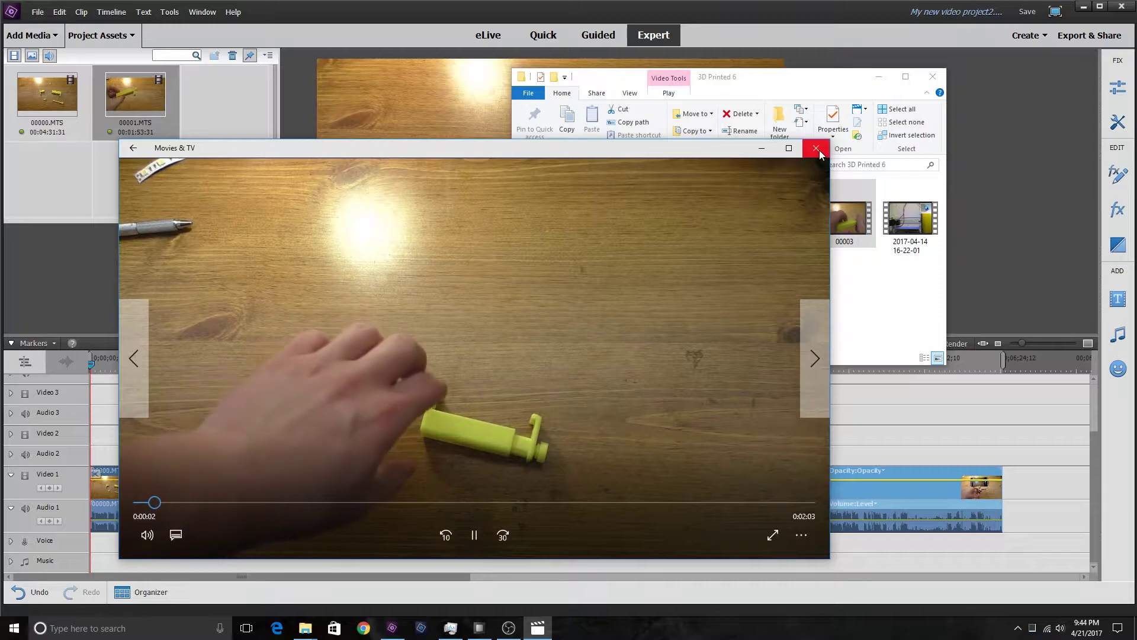
left_click(816, 148)
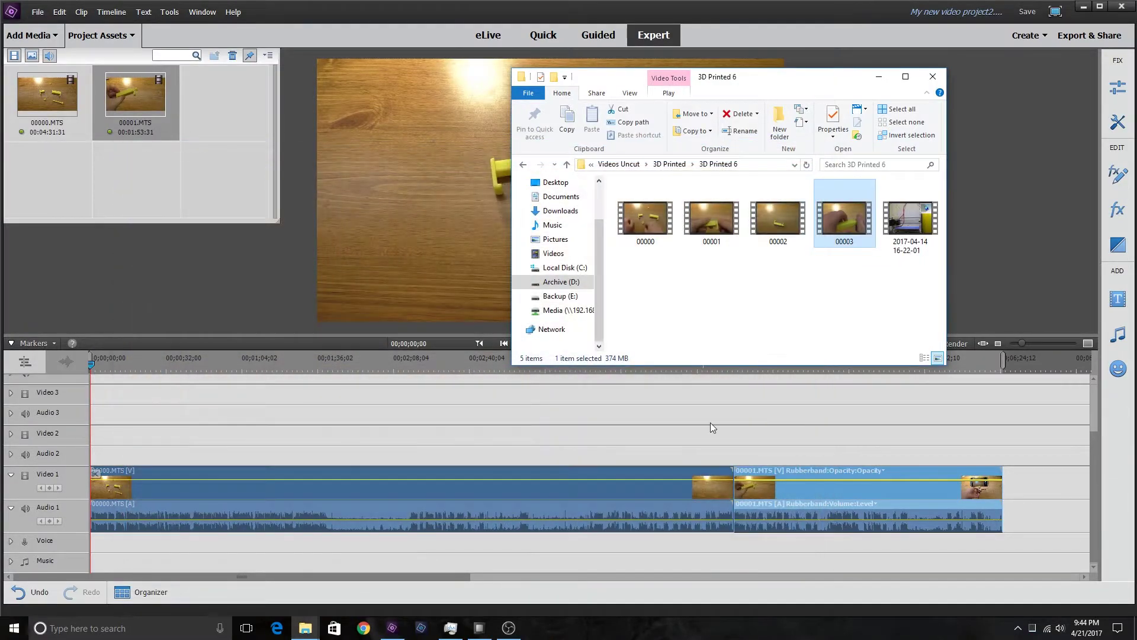
Delete clip 00001 from the Video 1 and Audio 1 tracks.
left_click(798, 487)
key("Delete")
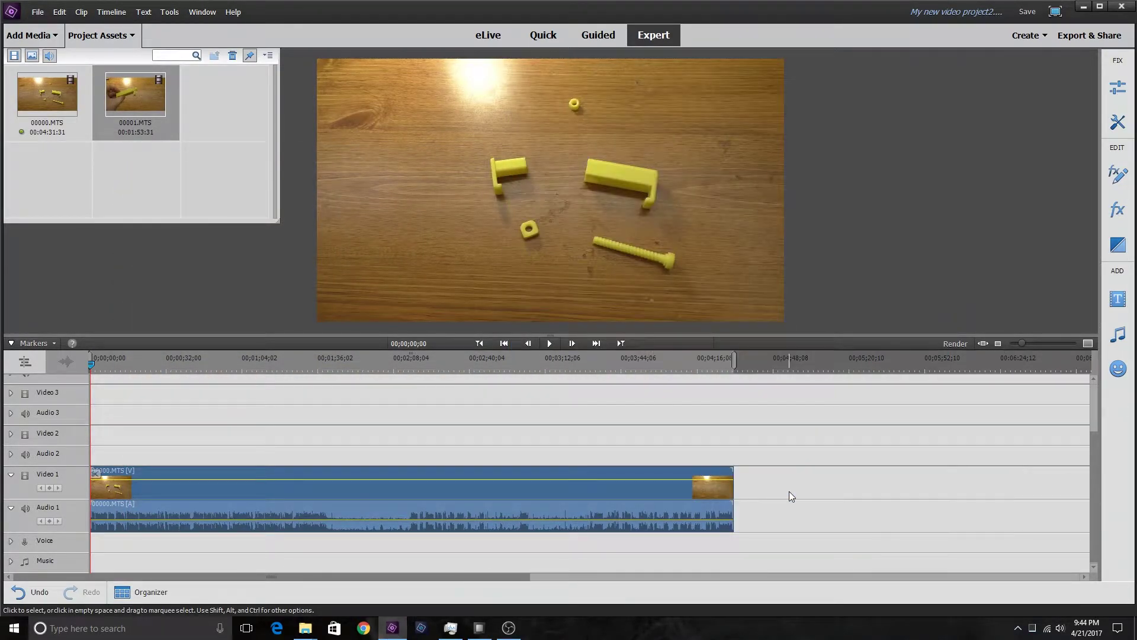
Close the OBS folder window and add clip 00003 from the 3D Printed 6 folder directly after clip 00000 on the timeline.
mouse_move(305, 628)
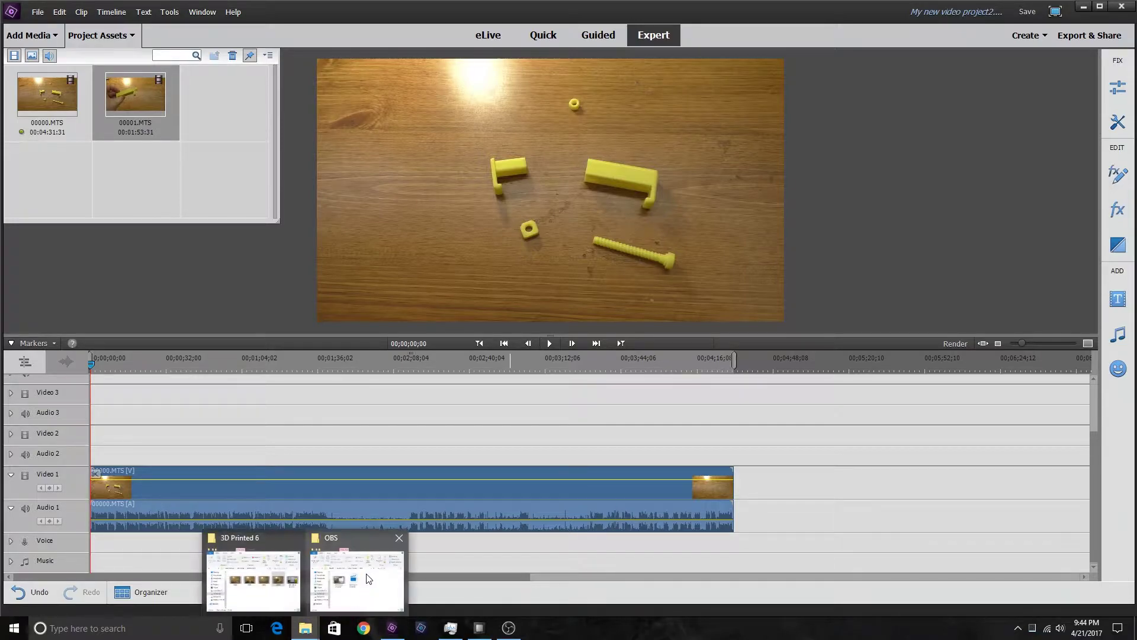
left_click(353, 571)
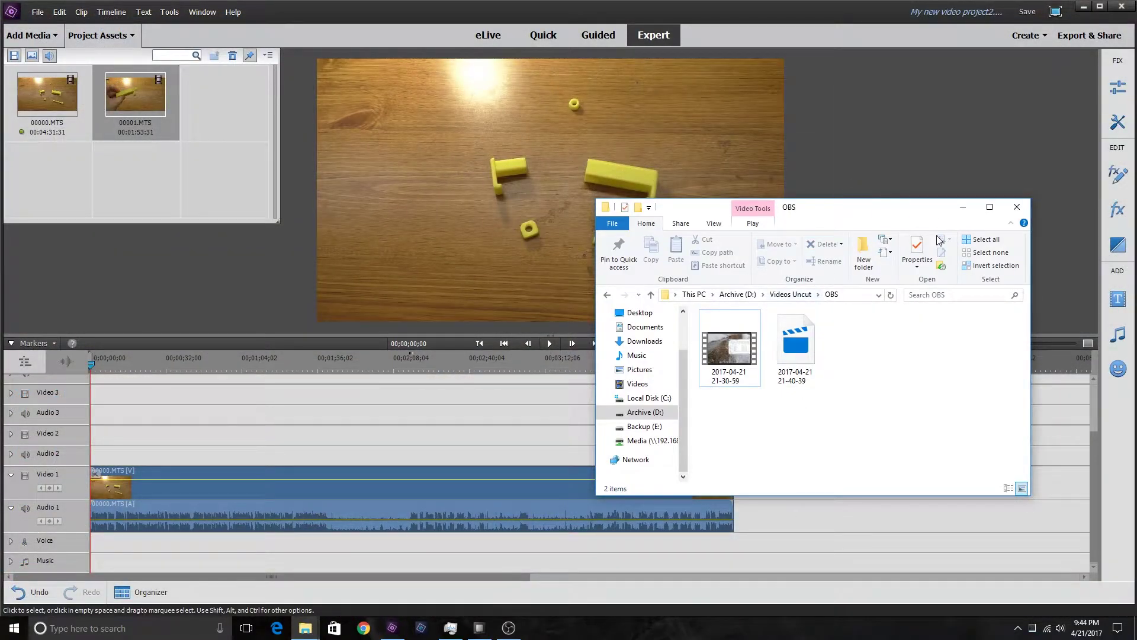
left_click(962, 206)
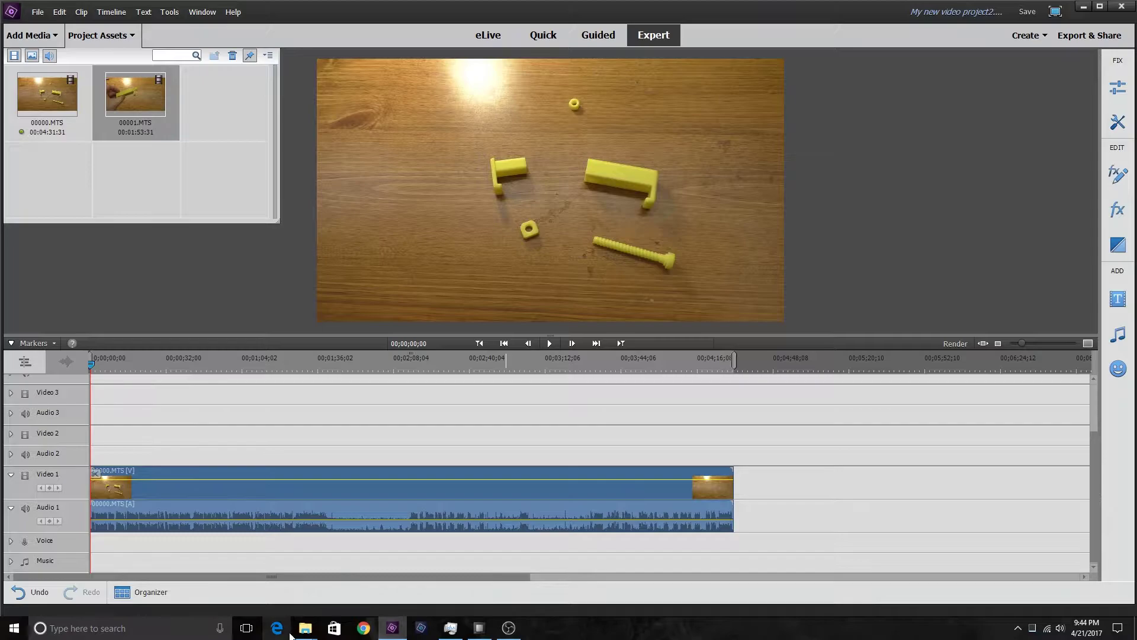
mouse_move(305, 628)
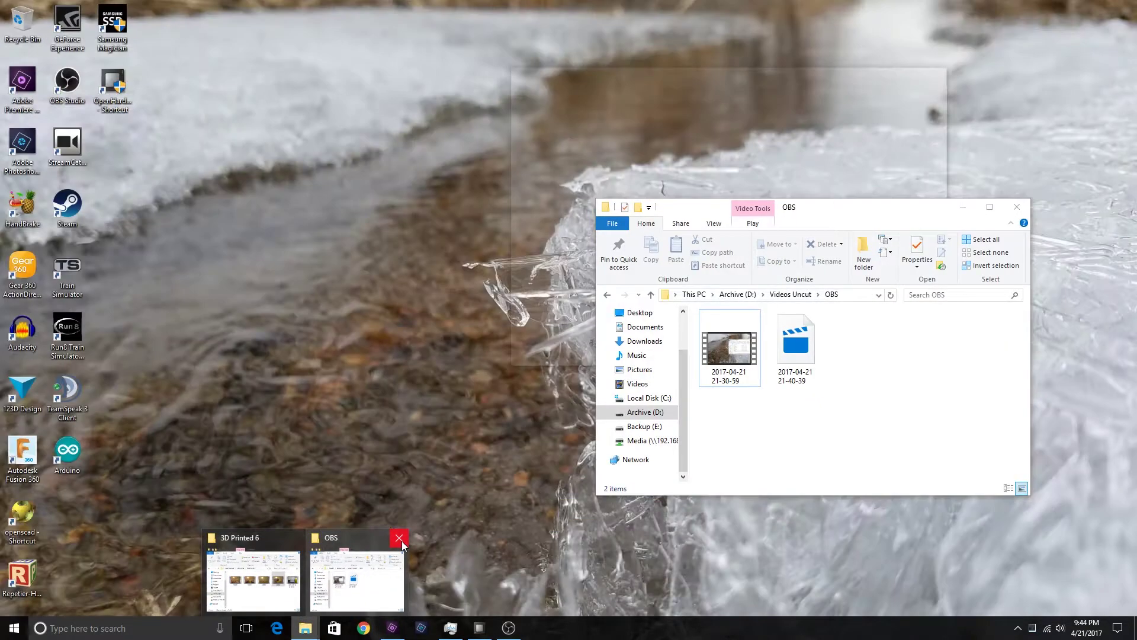
left_click(399, 538)
left_click(308, 571)
left_click_drag(863, 208, 736, 519)
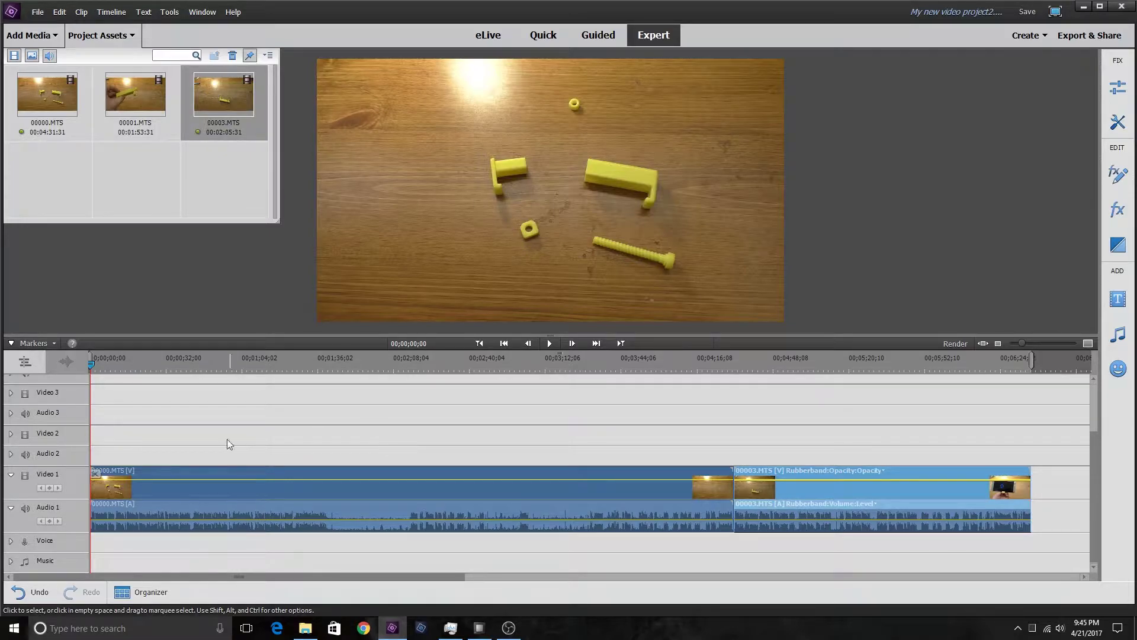
Switch to Chrome, bring up the Galaxy S4 Tripod Mount page on Thingiverse, and return to Premiere Elements.
left_click(363, 628)
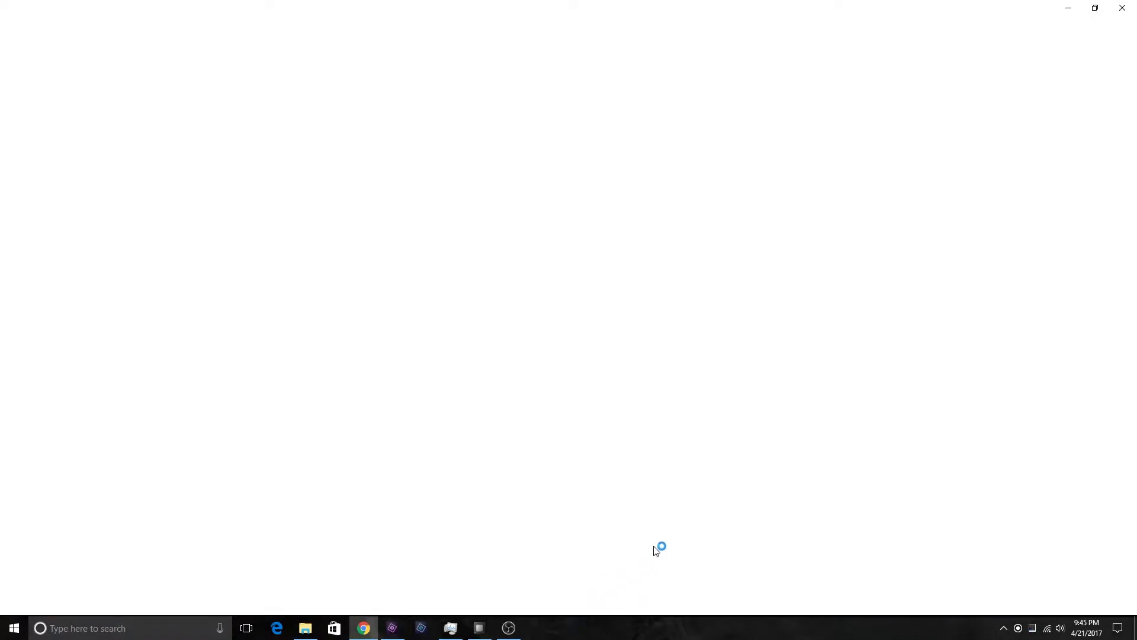
left_click(1126, 29)
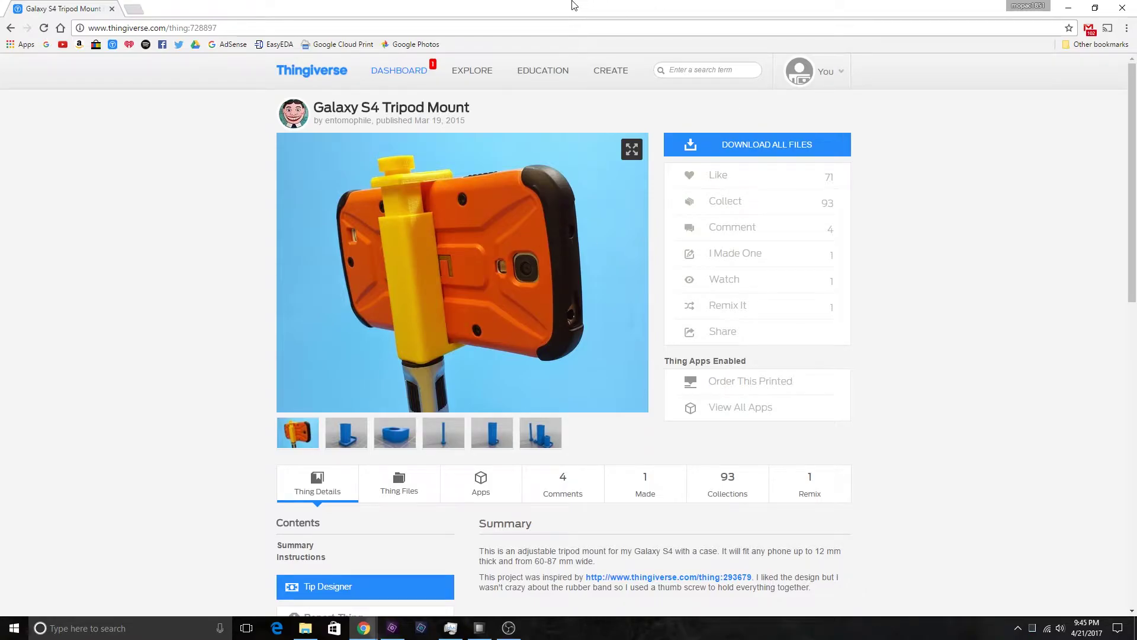
left_click_drag(577, 5, 756, 193)
left_click(1119, 6)
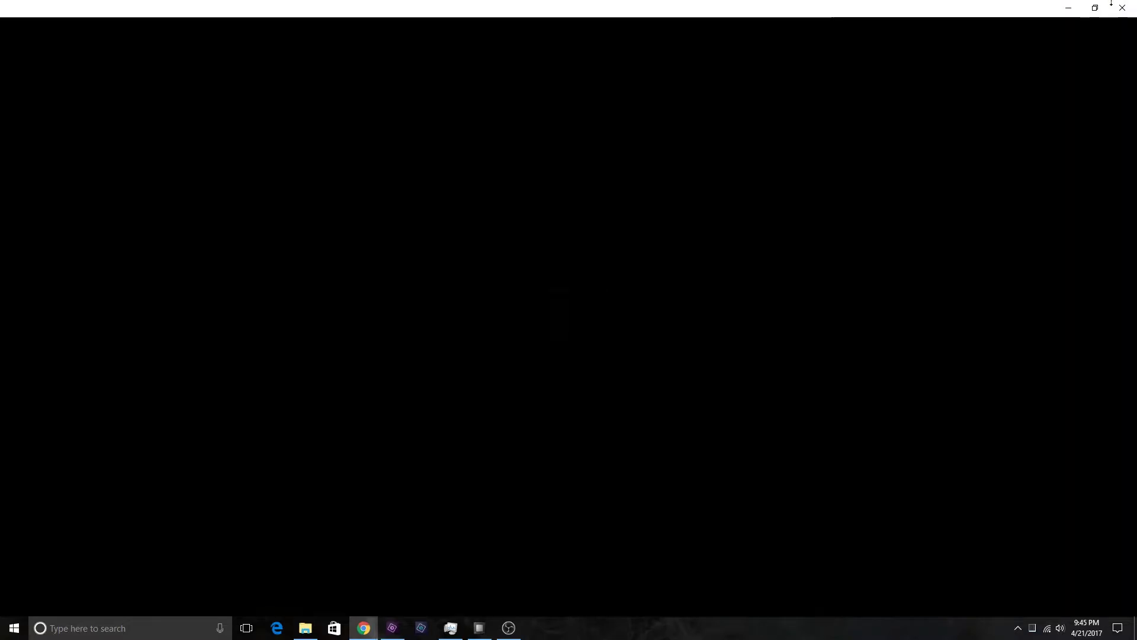
left_click(761, 31)
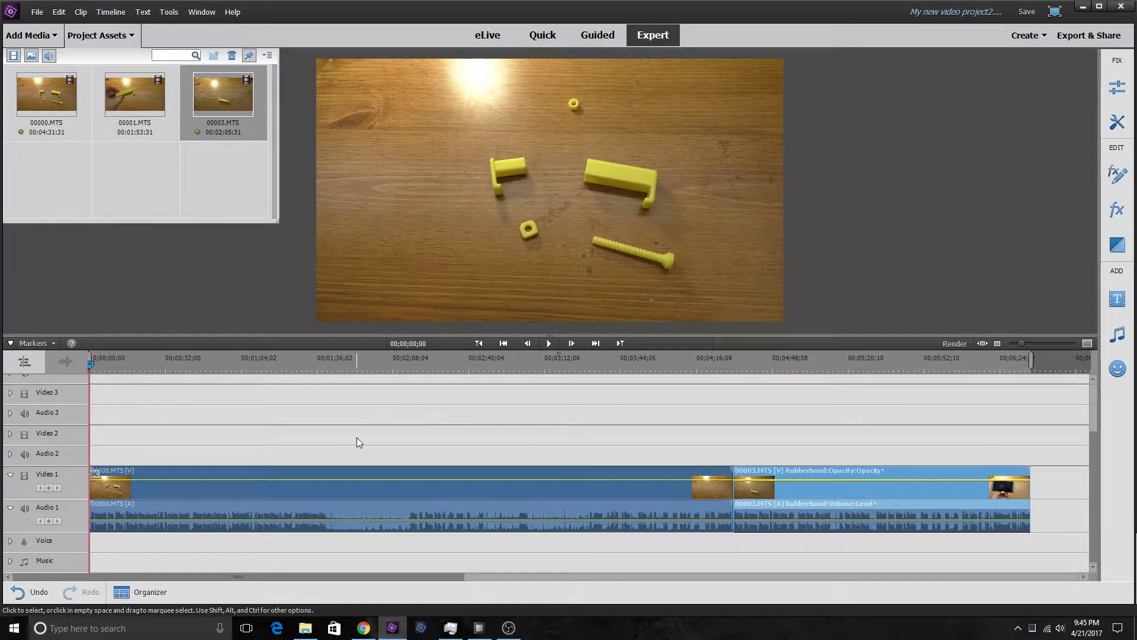
Play the first few seconds of clip 00000 on the timeline, then stop playback.
key("space")
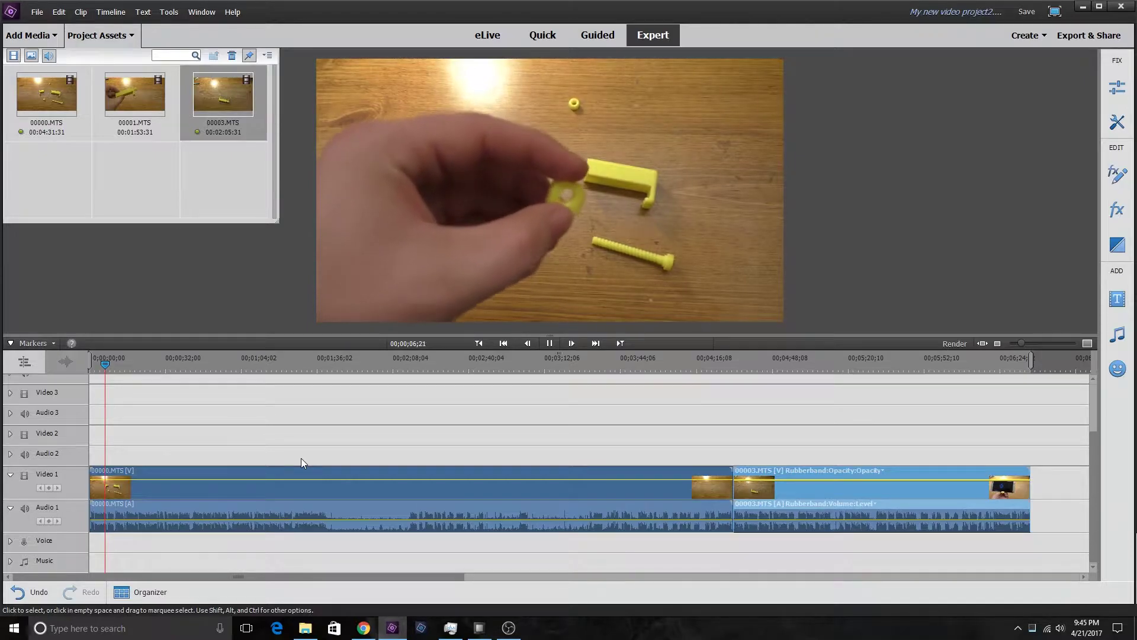
left_click(299, 459)
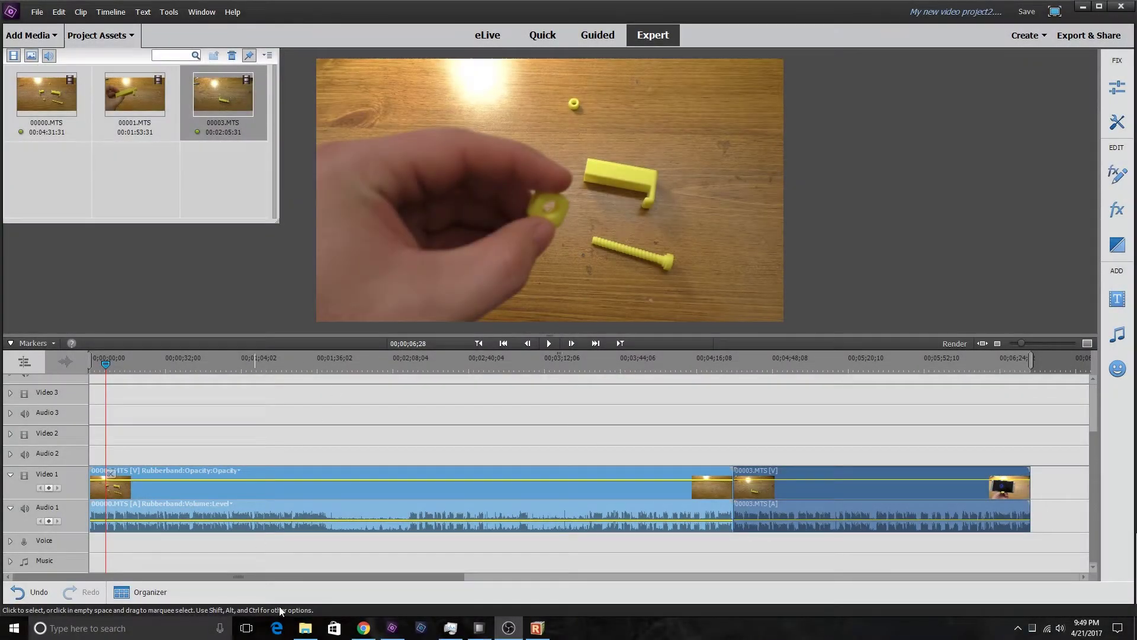
Bring up the 3D Printed 6 folder and open a second File Explorer window beside it showing the Archive (D:) drive.
left_click(310, 633)
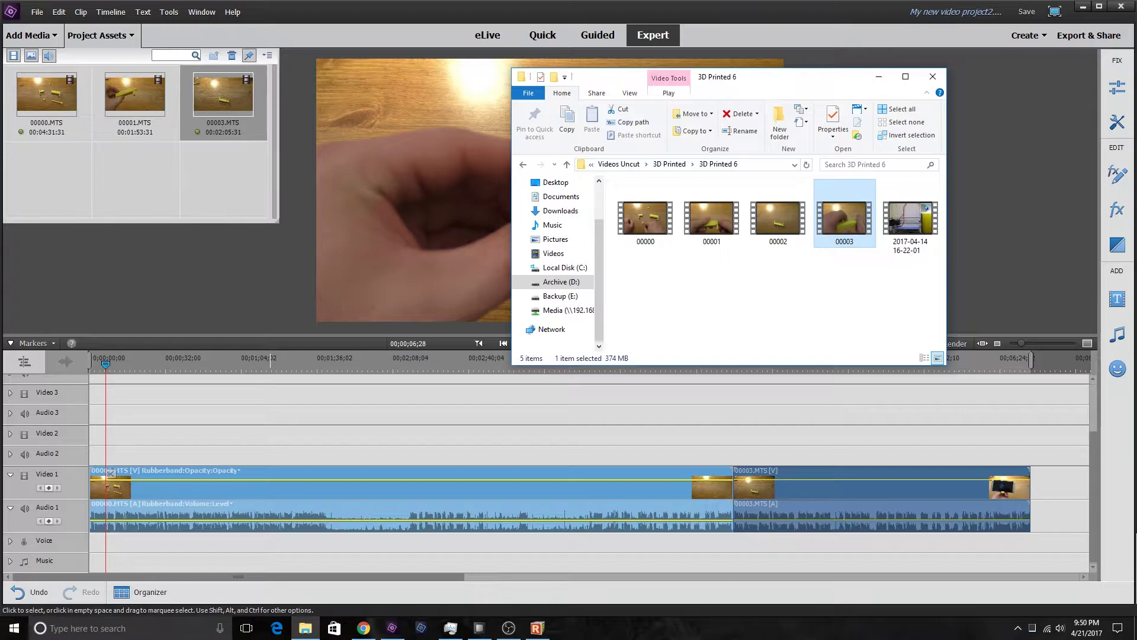
right_click(319, 635)
left_click(275, 558)
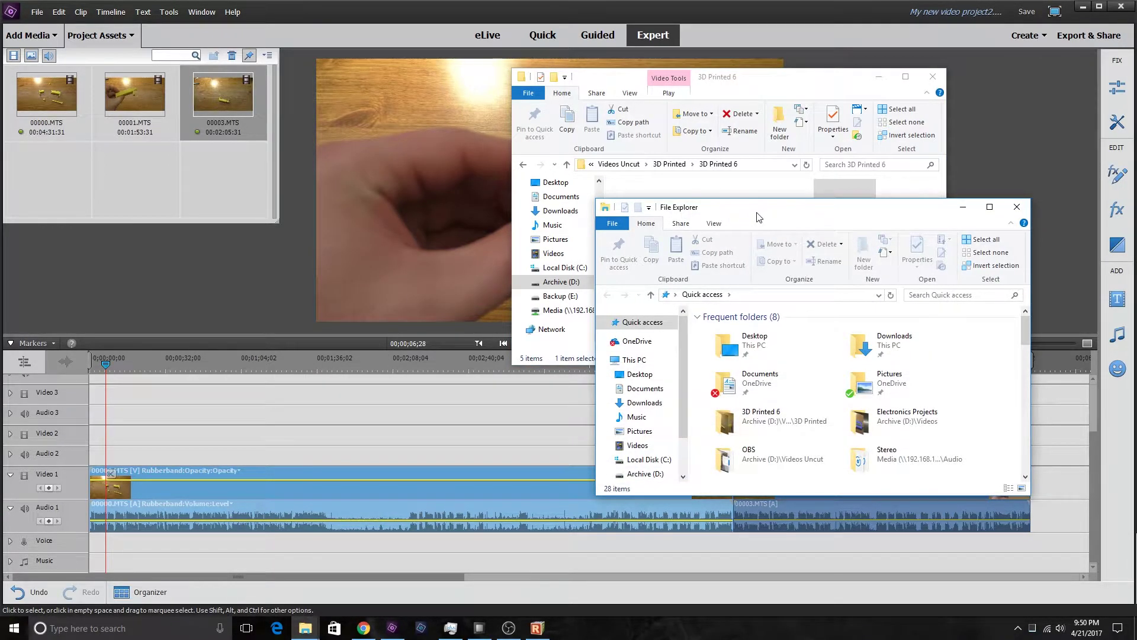
left_click_drag(768, 209, 267, 191)
left_click(152, 459)
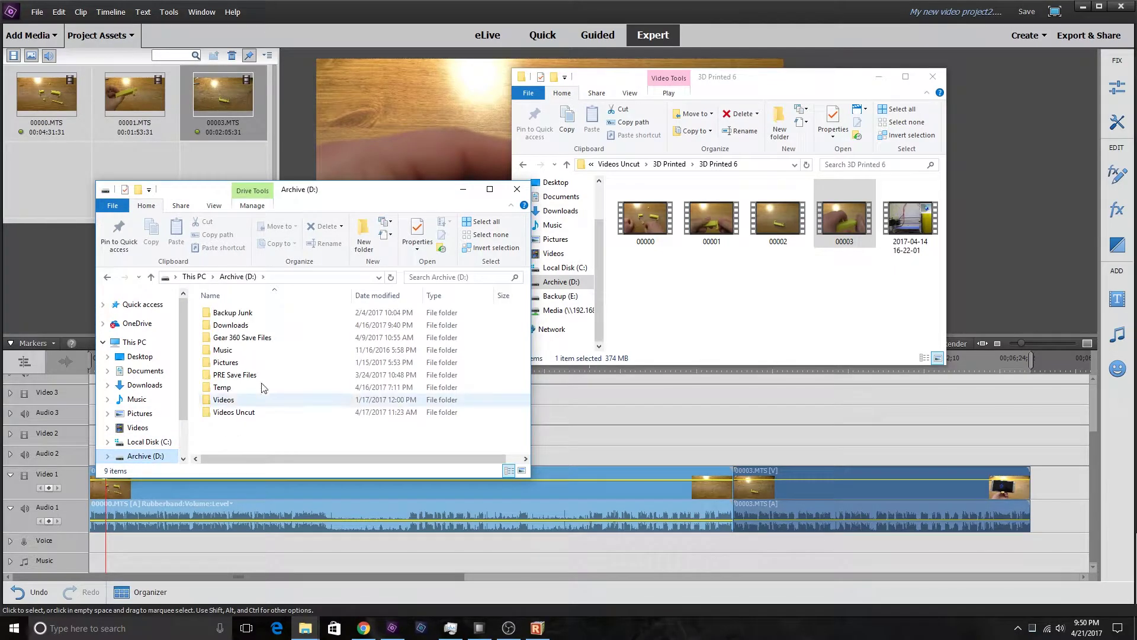
double_click(238, 413)
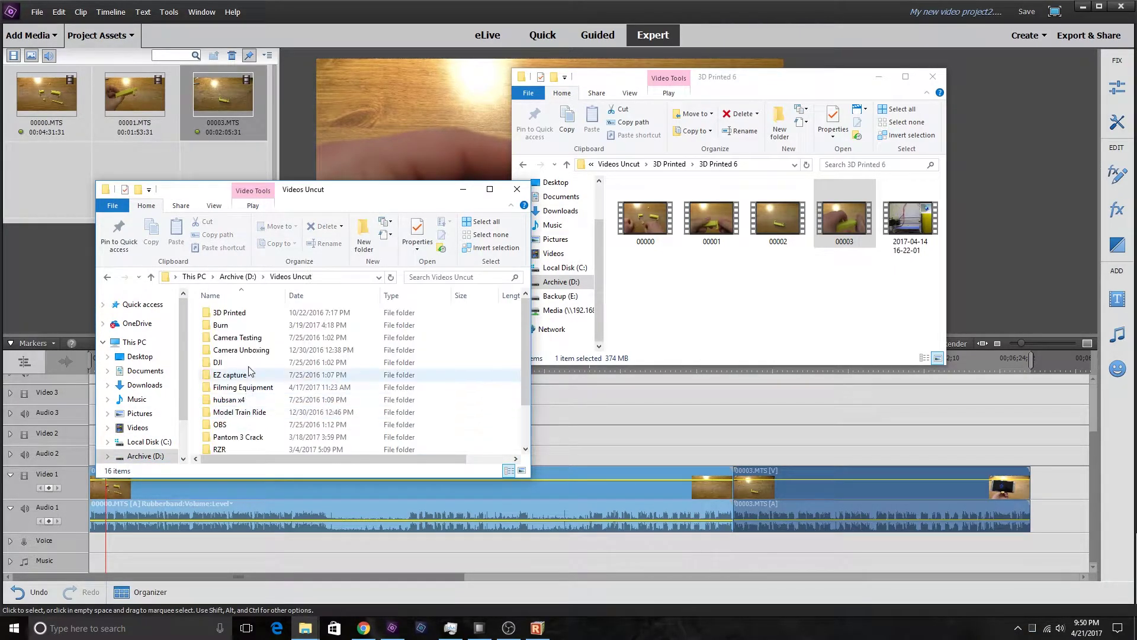
double_click(245, 424)
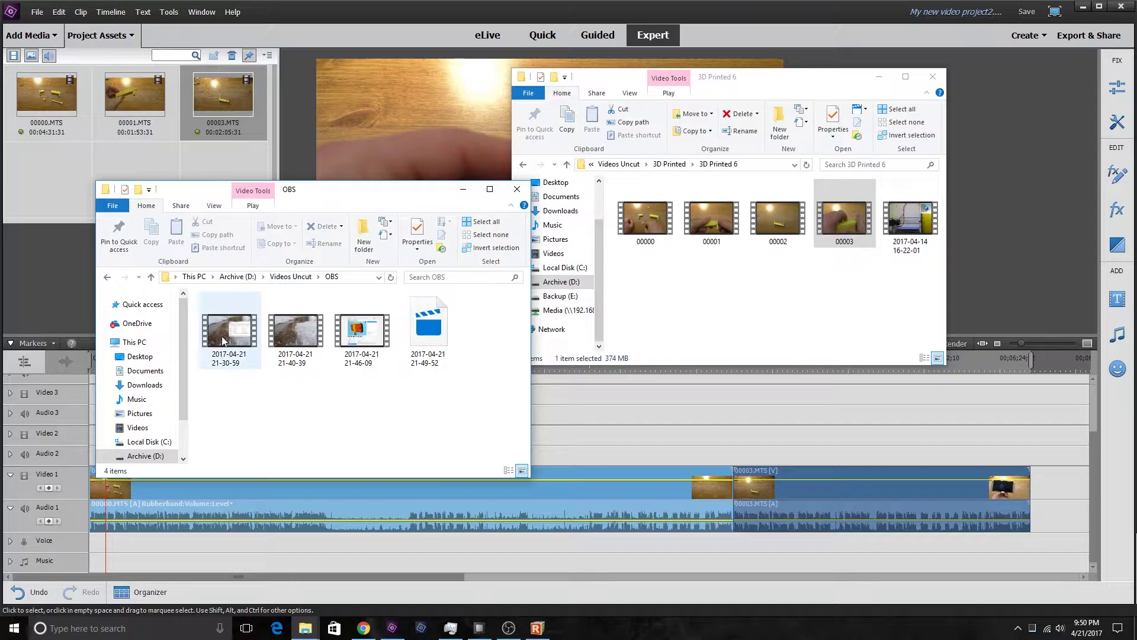
left_click(364, 322)
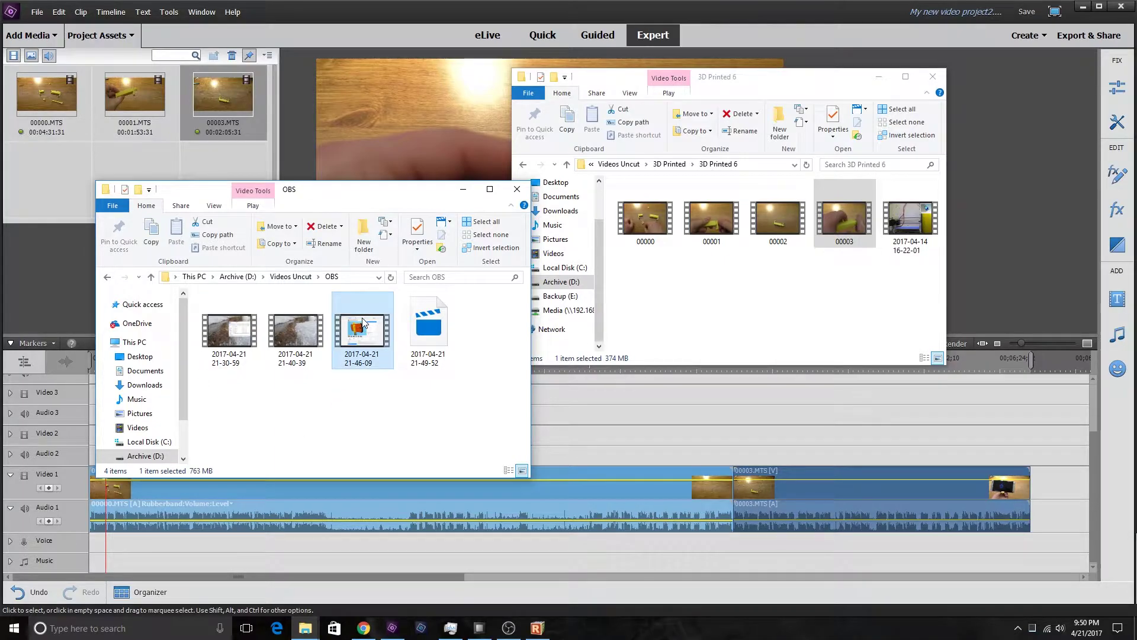
left_click_drag(364, 328, 717, 293)
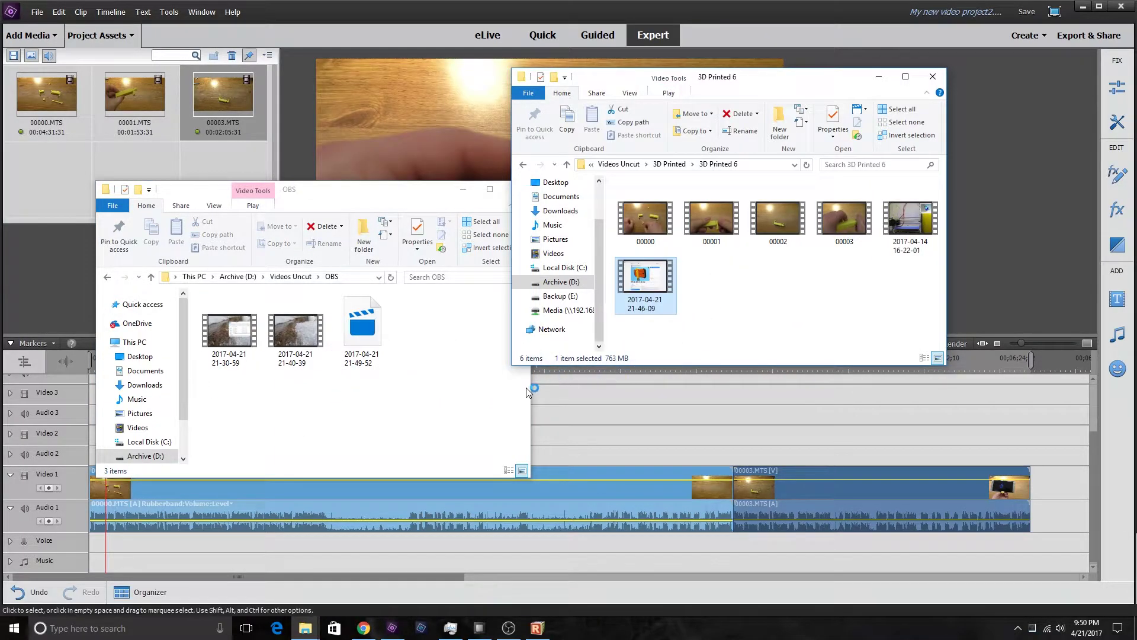
Move the folder window aside, return to Premiere Elements and delete clips 00000 and 00003 from the timeline.
left_click_drag(761, 82, 846, 89)
left_click(759, 48)
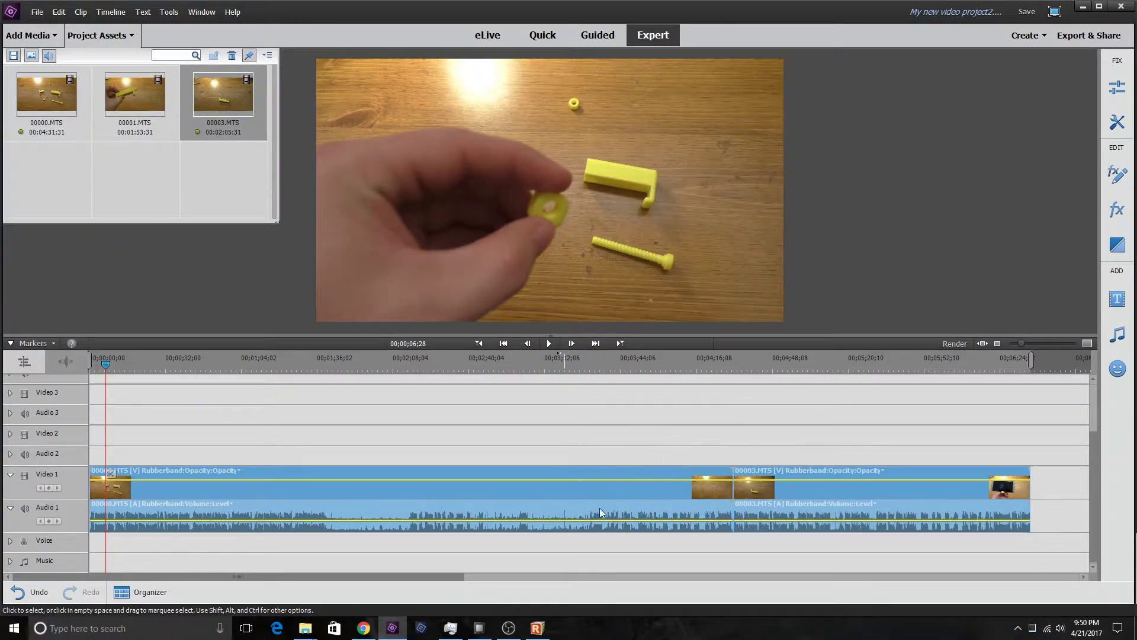
key("ctrl+z")
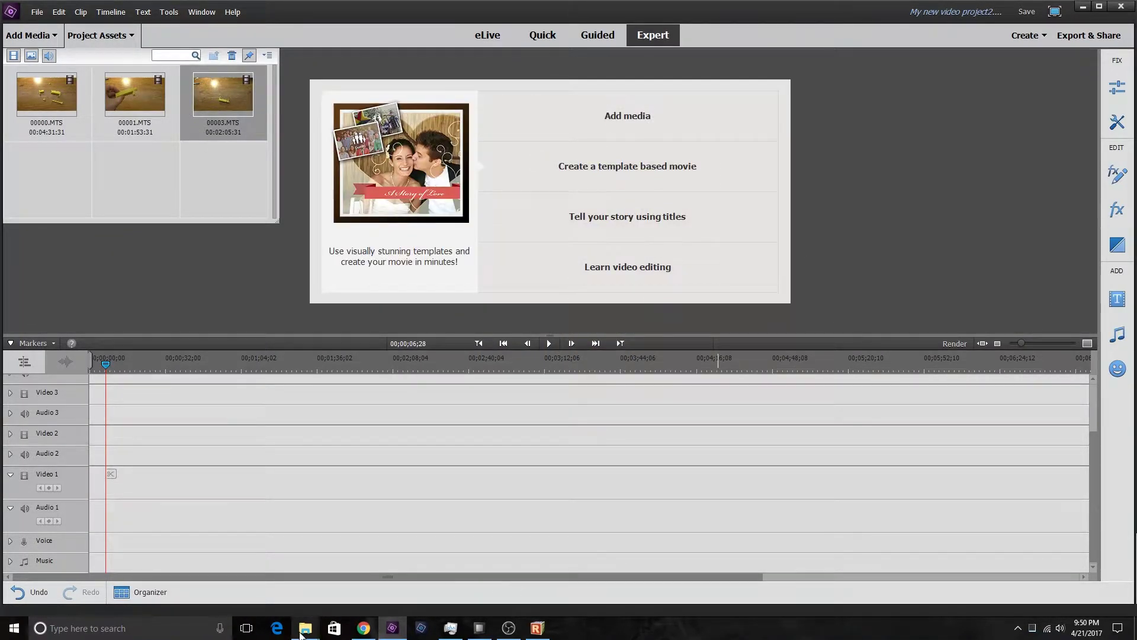
mouse_move(305, 627)
left_click(350, 577)
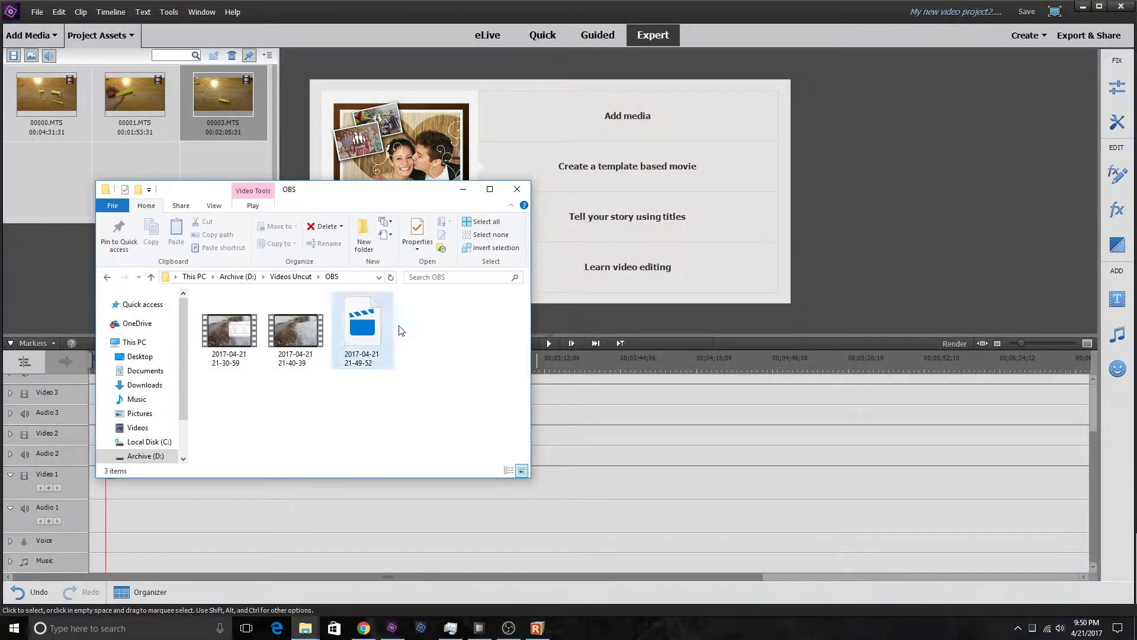
left_click(517, 189)
left_click(298, 631)
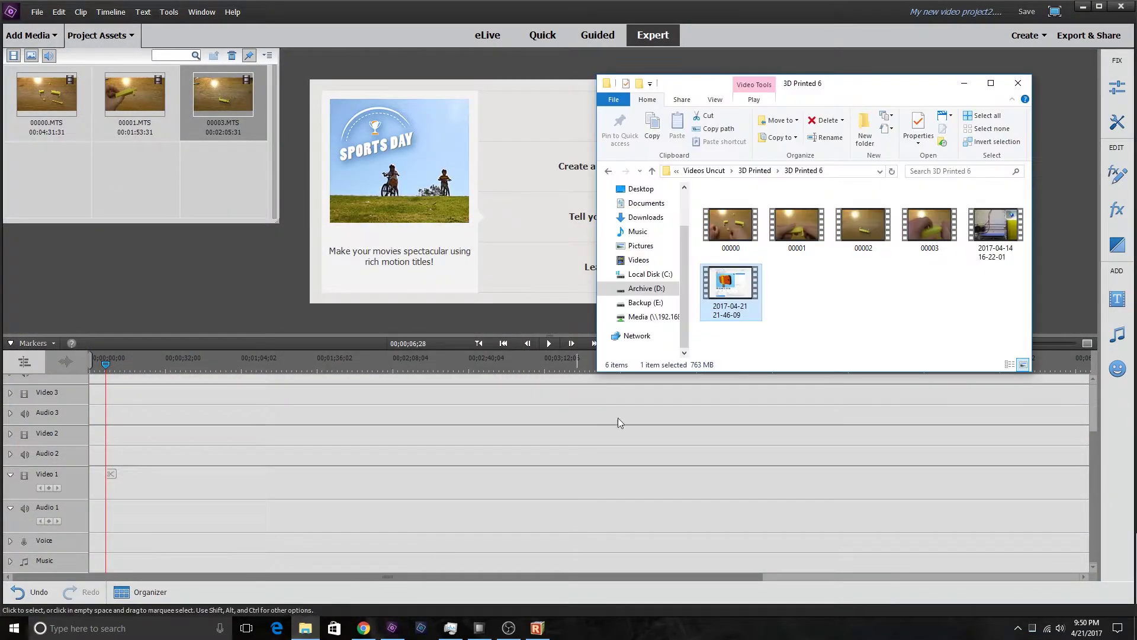
left_click_drag(730, 284, 92, 529)
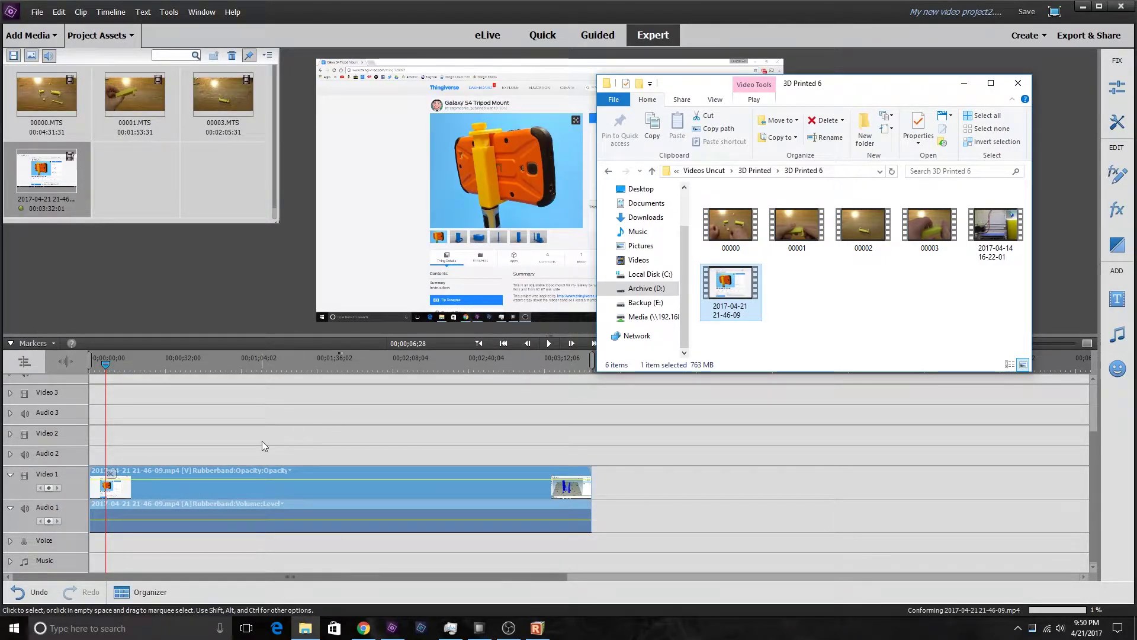
left_click(256, 455)
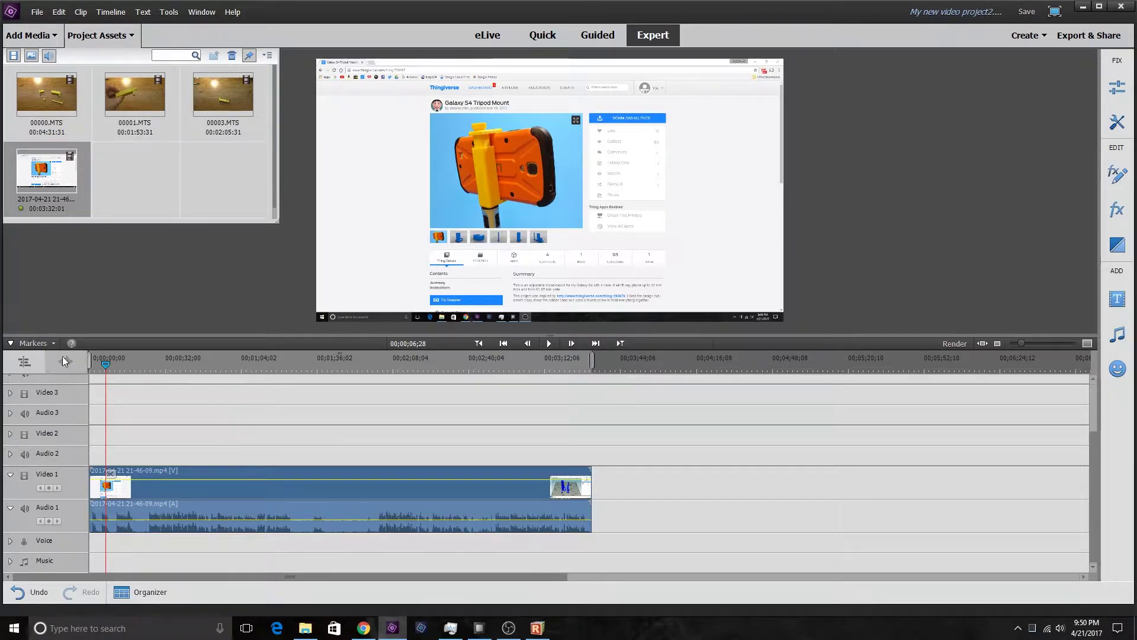
left_click_drag(108, 366, 147, 374)
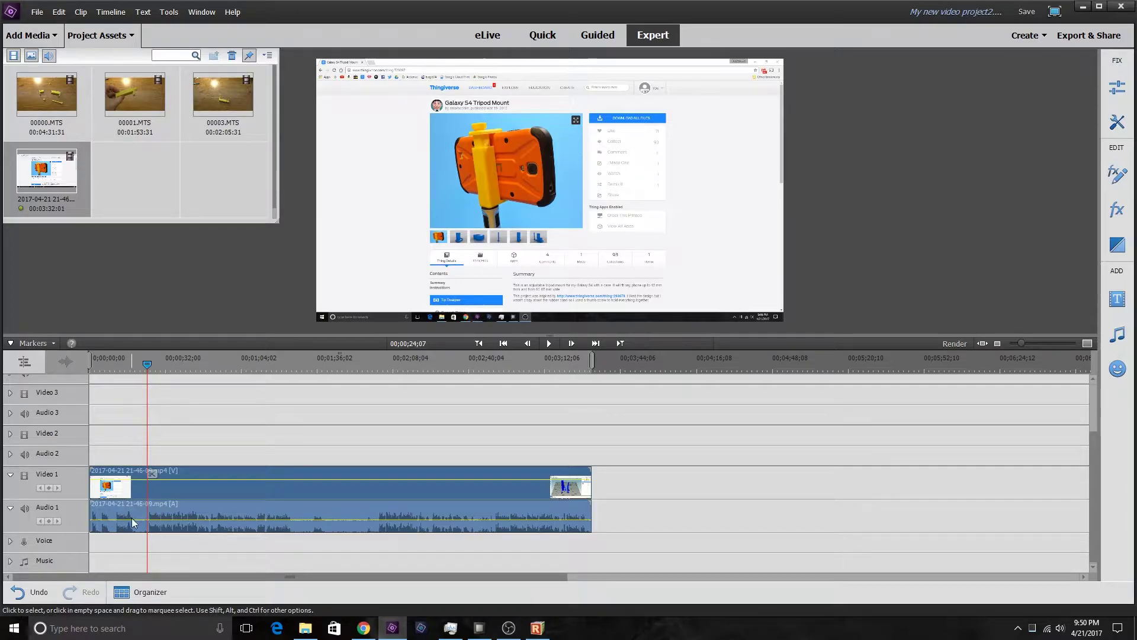
left_click(152, 472)
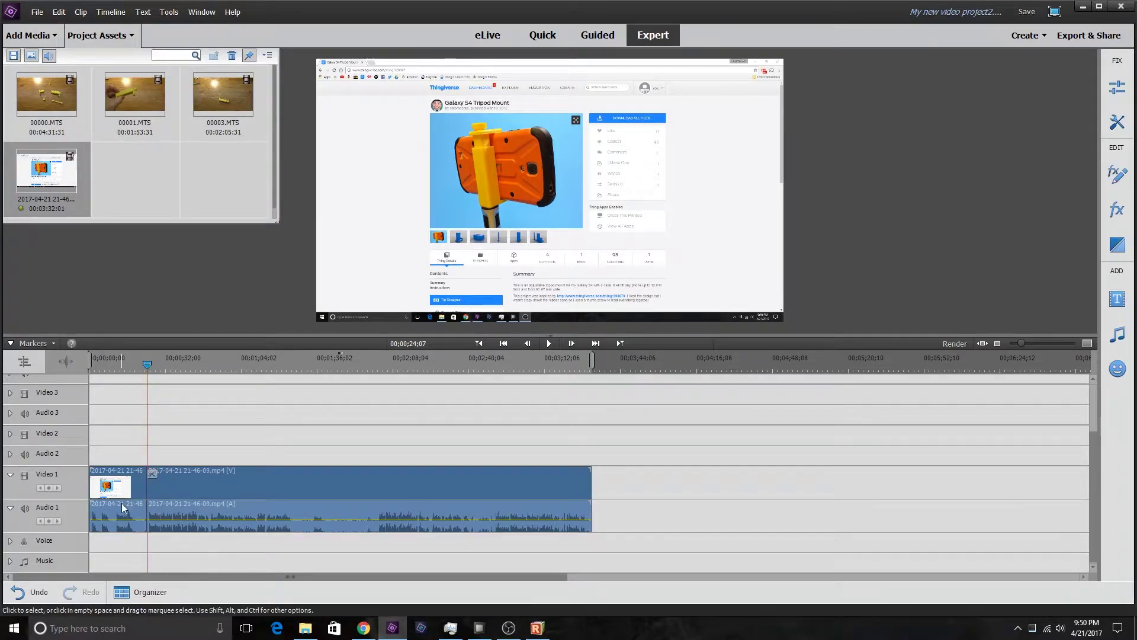
left_click(121, 495)
key("Delete")
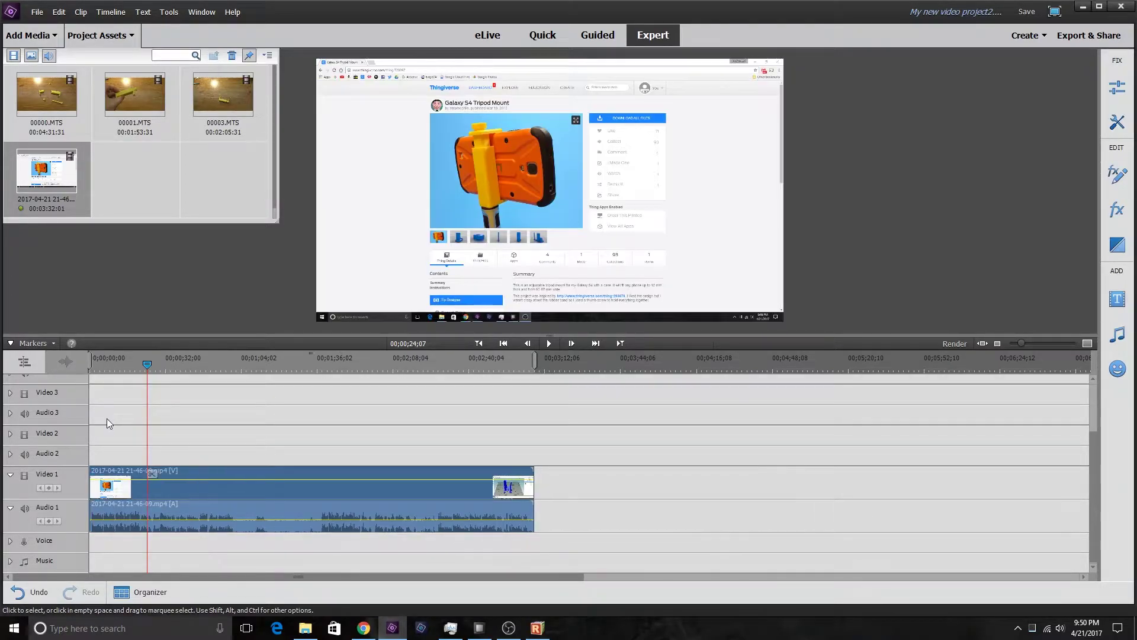
Split the recording at the Repetier-Host splash screen and at 00;01;37;06, and delete the section between the cuts, closing the gap.
left_click_drag(141, 362, 90, 362)
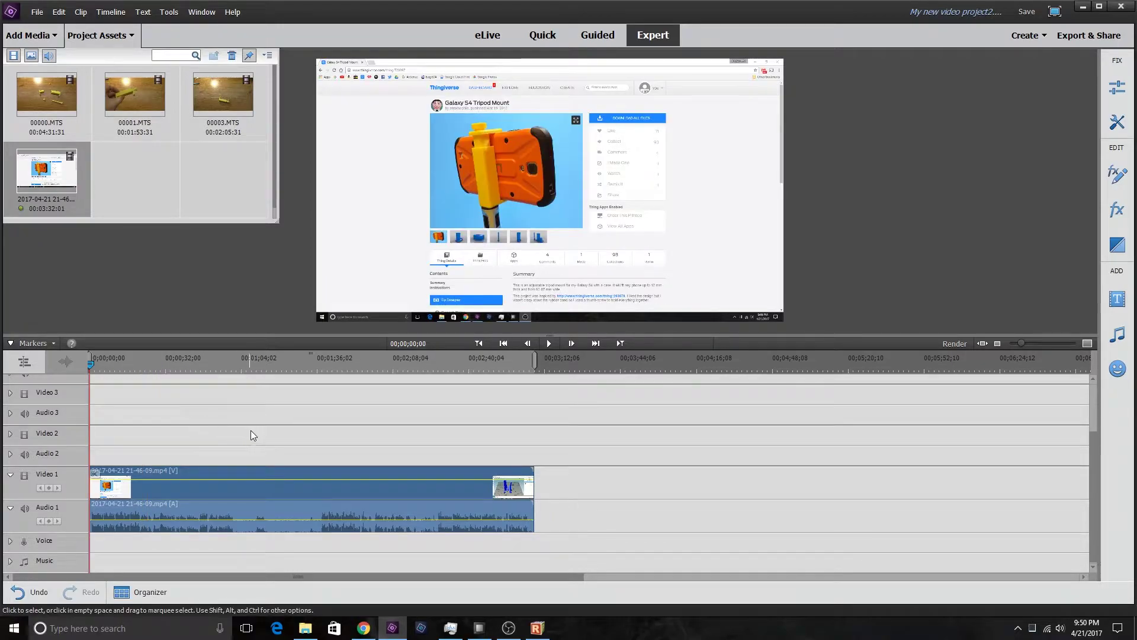
key("space")
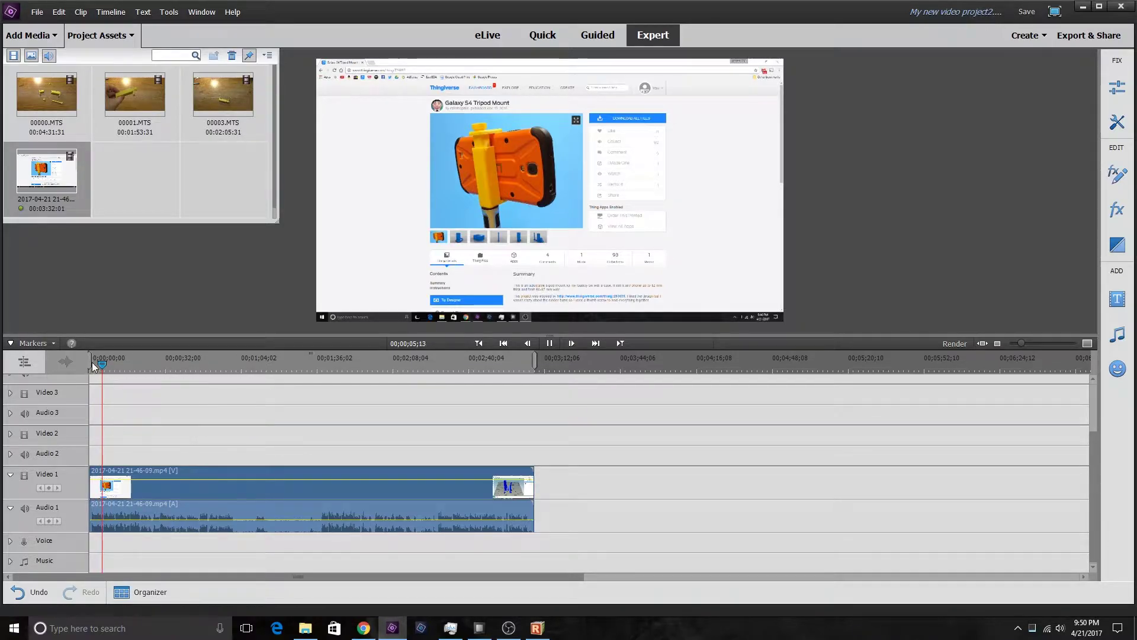
key("space")
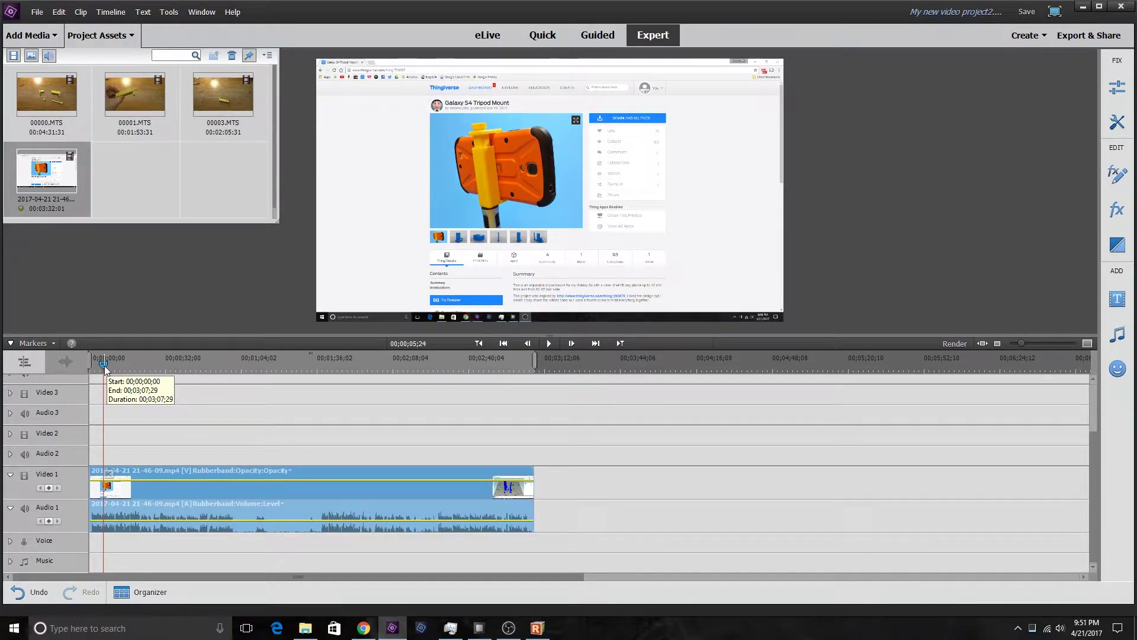
left_click_drag(104, 365, 230, 373)
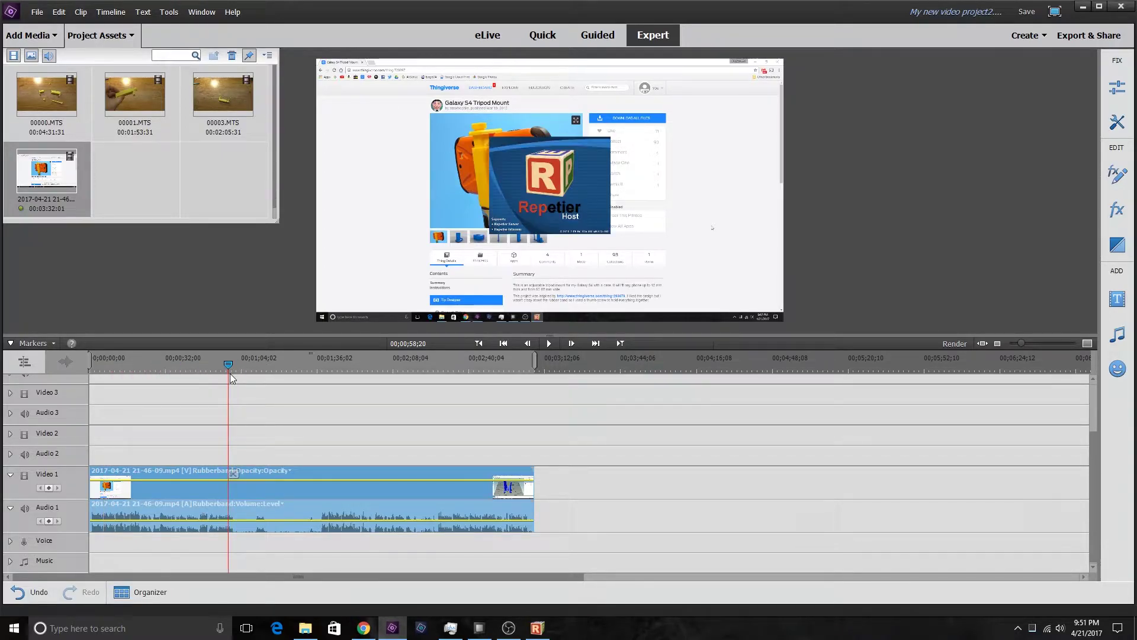
key("space")
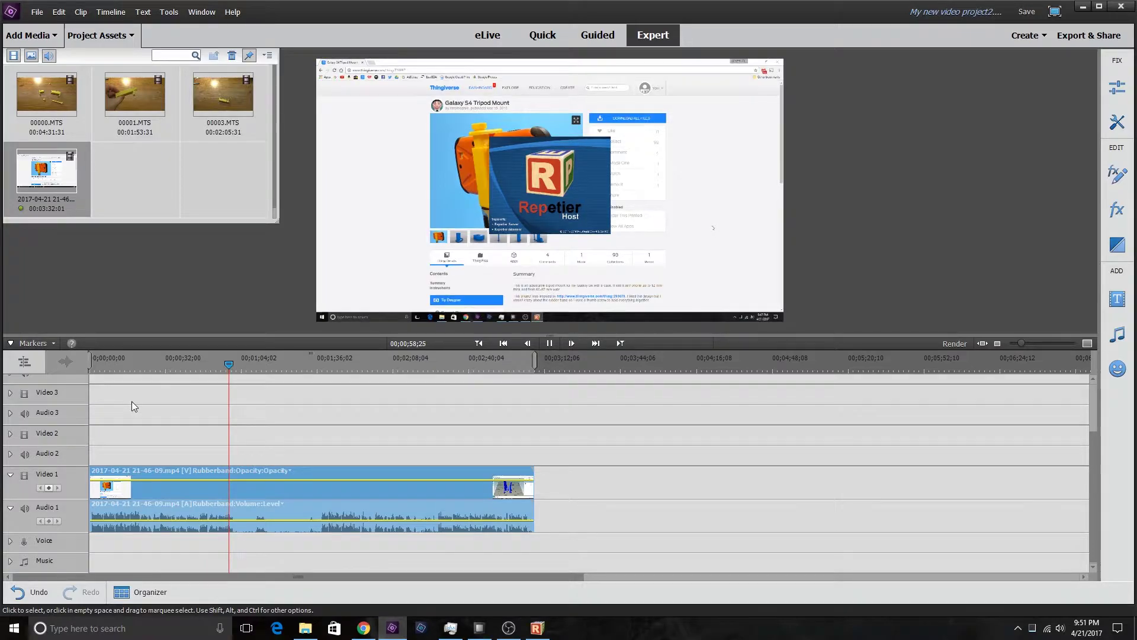
key("space")
left_click(240, 474)
left_click_drag(233, 359, 321, 382)
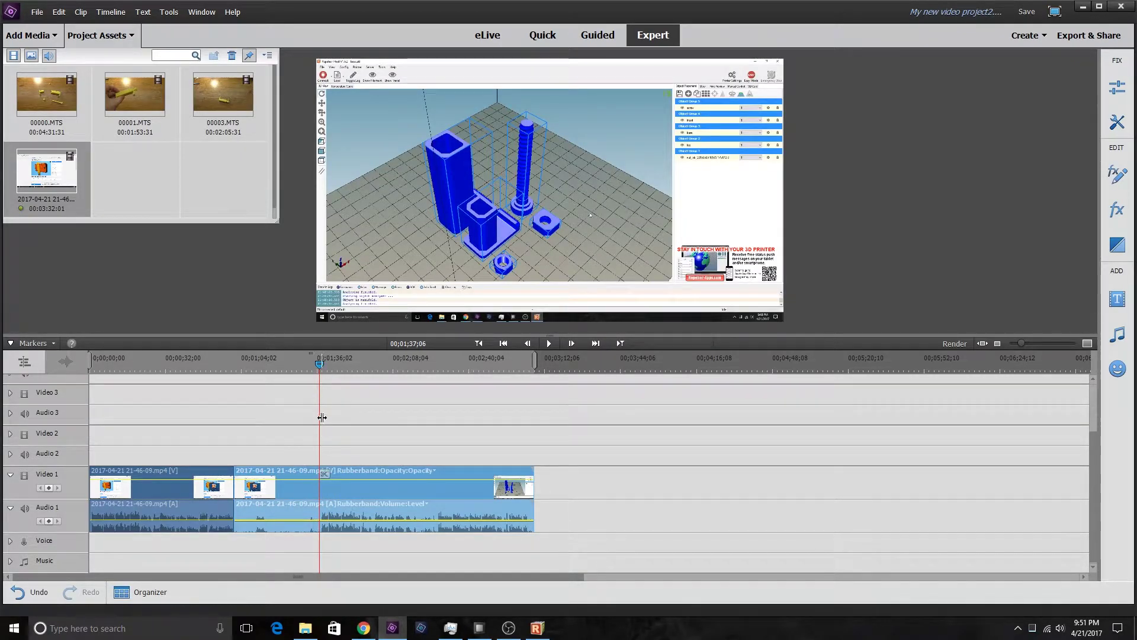
left_click(324, 473)
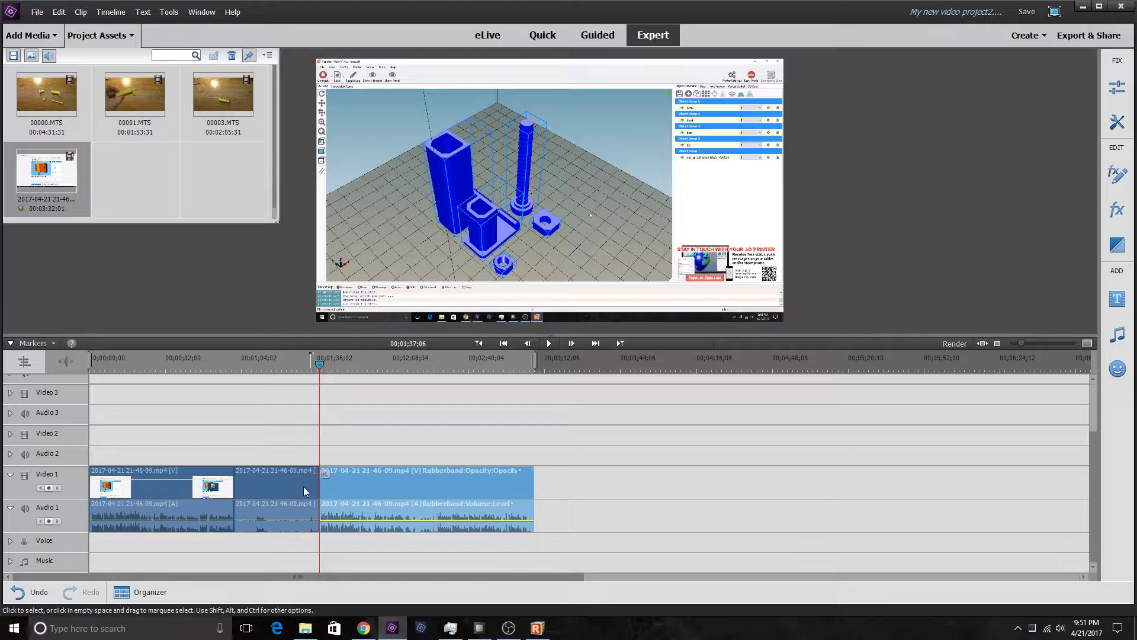
key("Delete")
Add a Cross Dissolve, aligned between clips, at the cut after the Repetier-Host splash screen, play it back, and hide the project assets.
left_click_drag(319, 367, 229, 379)
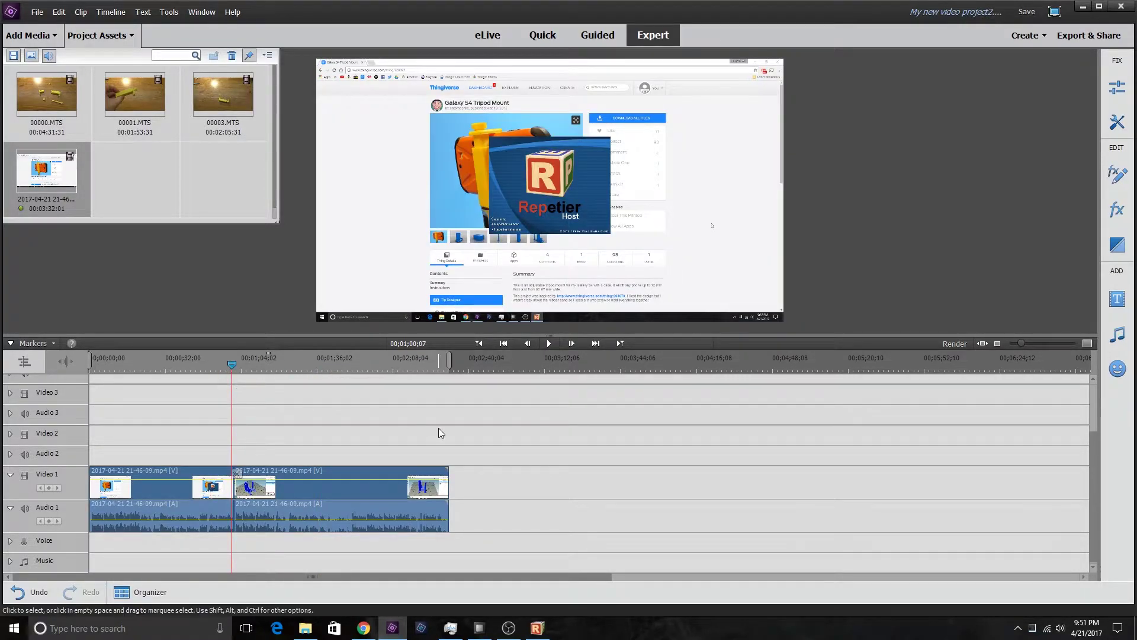
left_click(1117, 244)
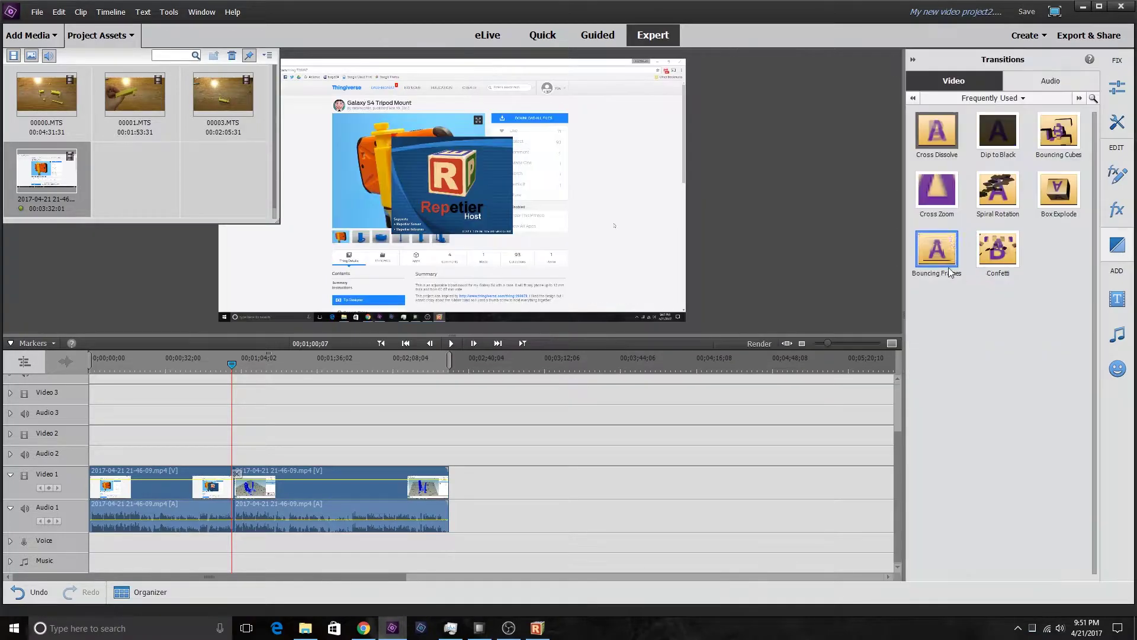
left_click_drag(901, 167, 231, 491)
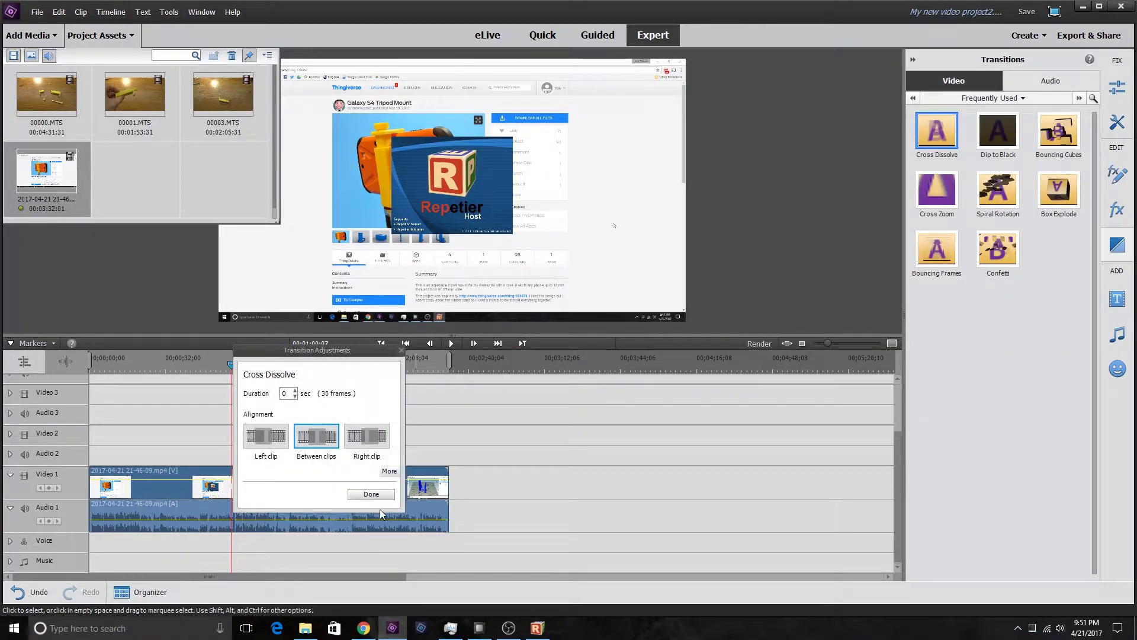
left_click(371, 494)
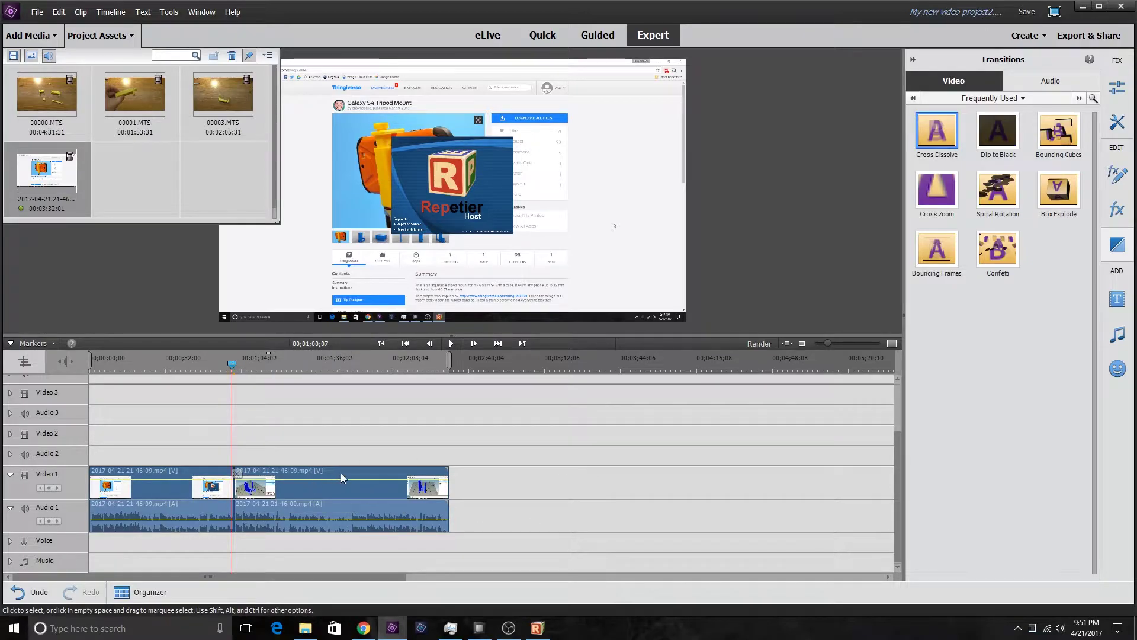
key("space")
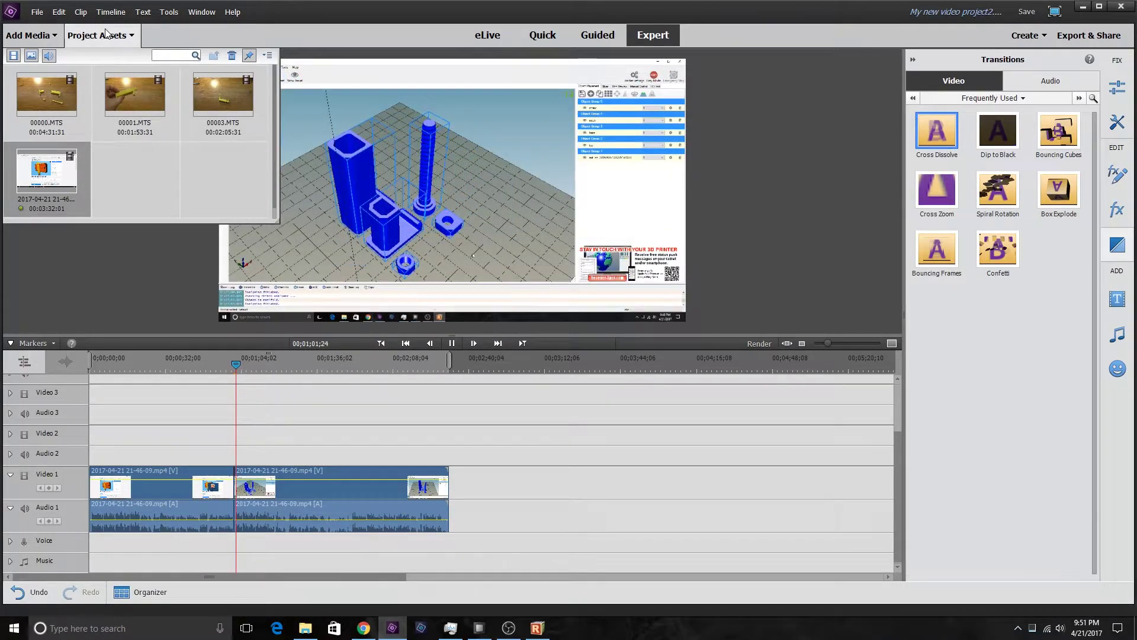
left_click(106, 34)
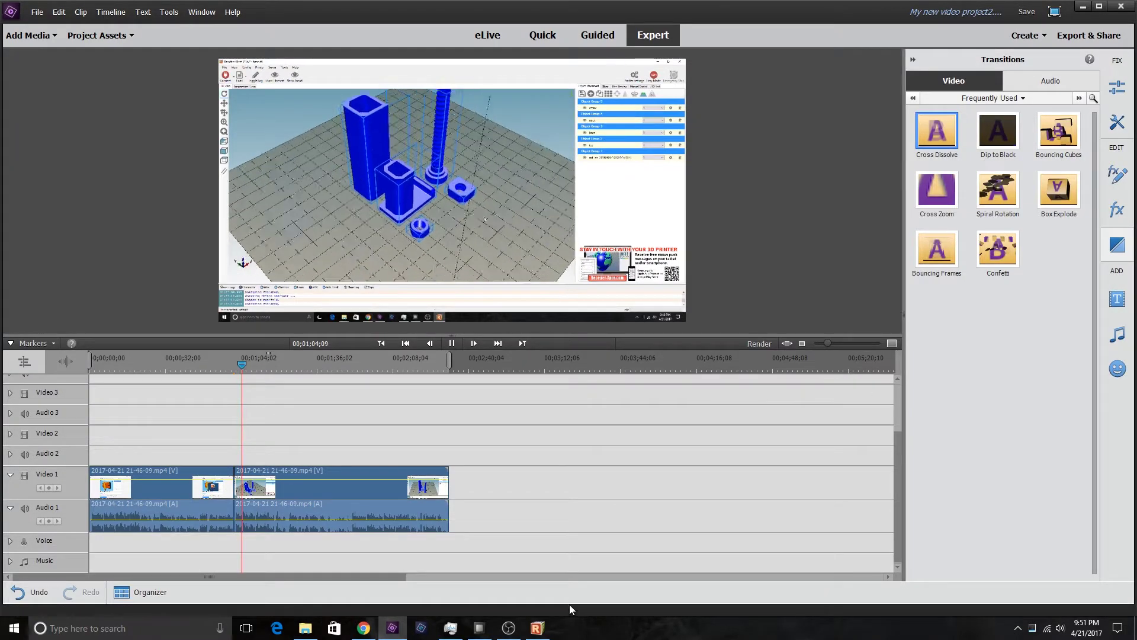
Split the second recording clip near 00;01;23 and at 00;01;50;06, and delete the section between the cuts, closing the gap.
left_click_drag(334, 575, 345, 574)
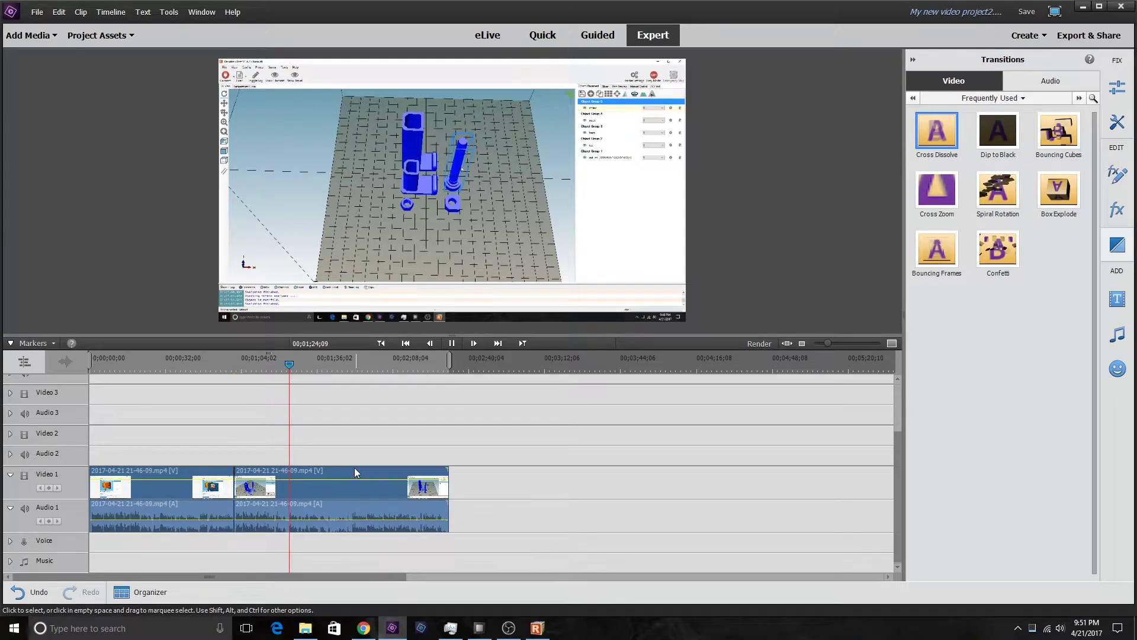
left_click(289, 363)
left_click_drag(286, 368, 283, 367)
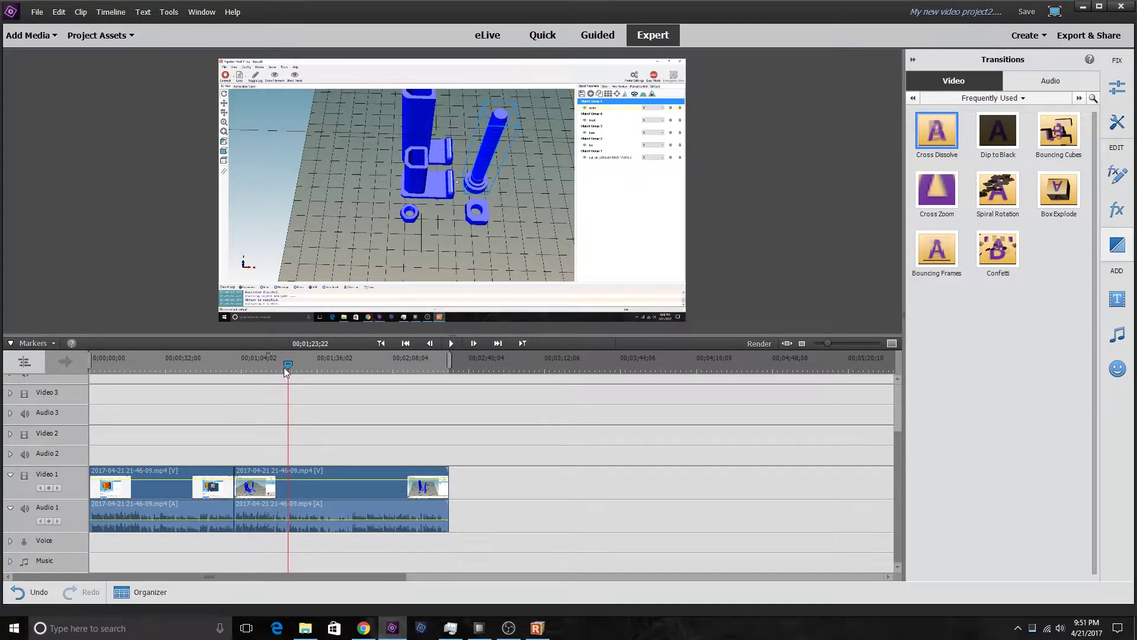
left_click(292, 473)
left_click_drag(284, 365, 352, 390)
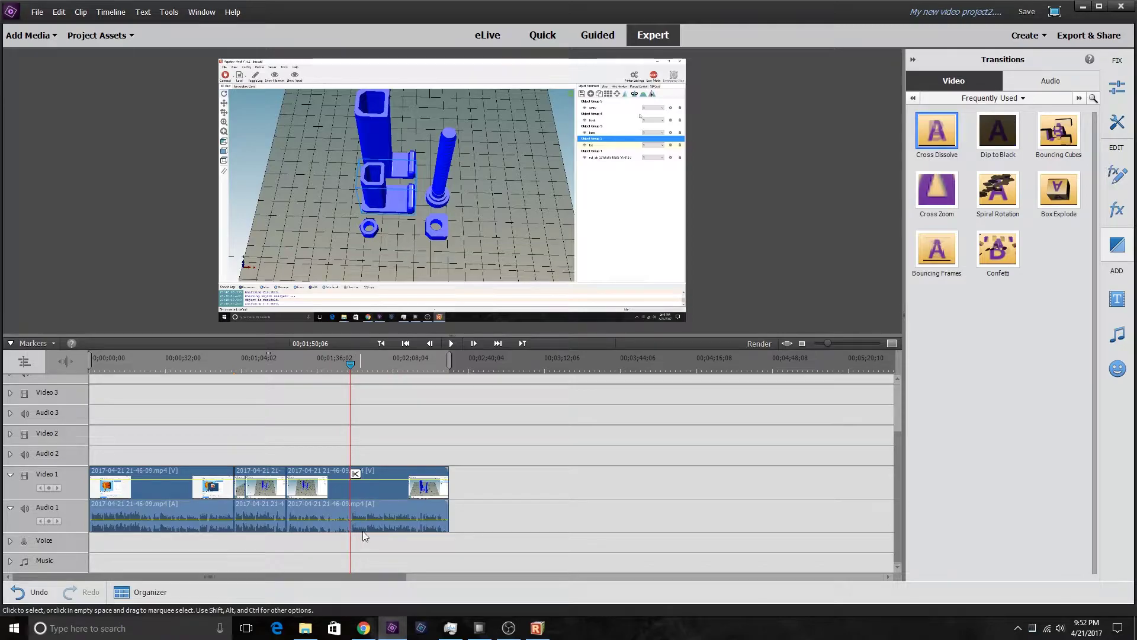
left_click(355, 474)
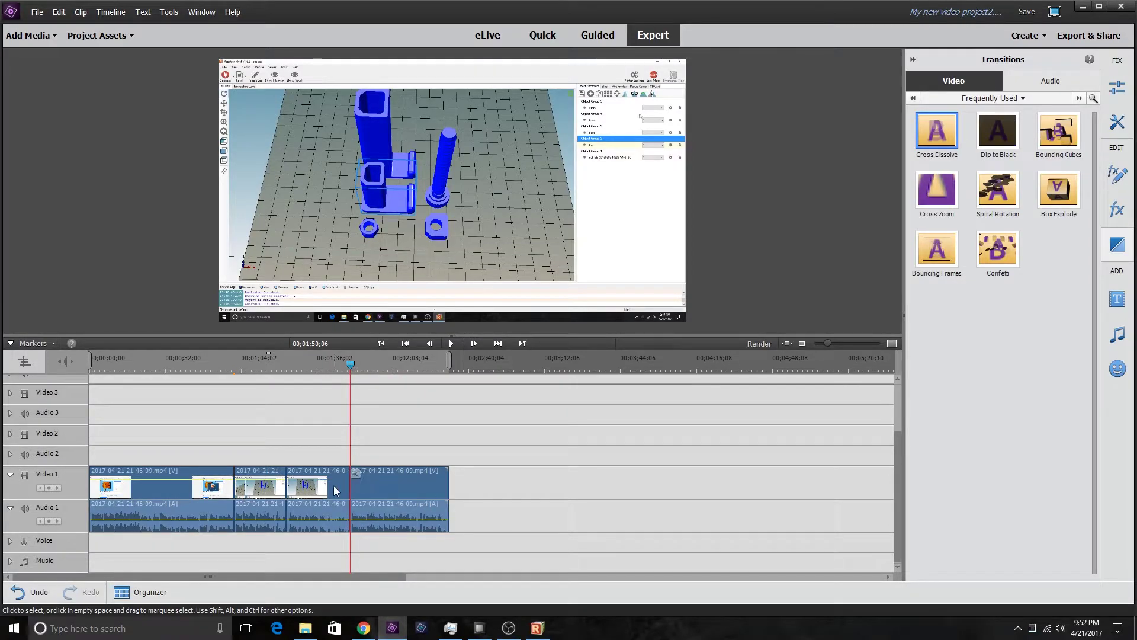
left_click(335, 490)
key("Delete")
Add a Cross Dissolve, aligned between clips, at the cut between the second and third recording clips.
left_click_drag(350, 366, 279, 380)
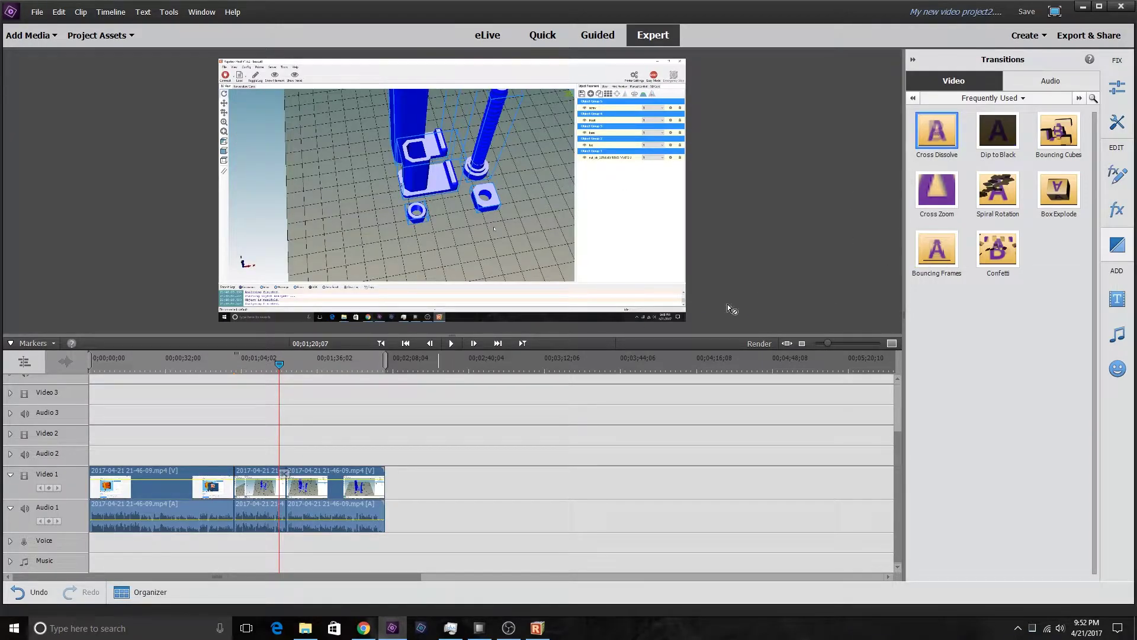
left_click_drag(732, 308, 286, 486)
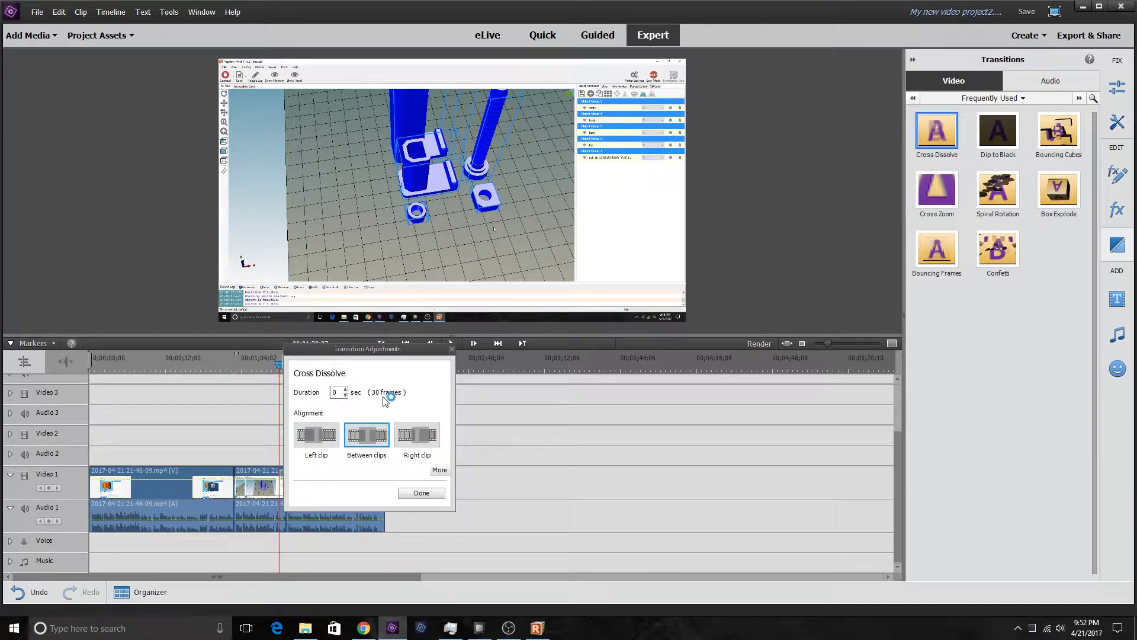
left_click(420, 493)
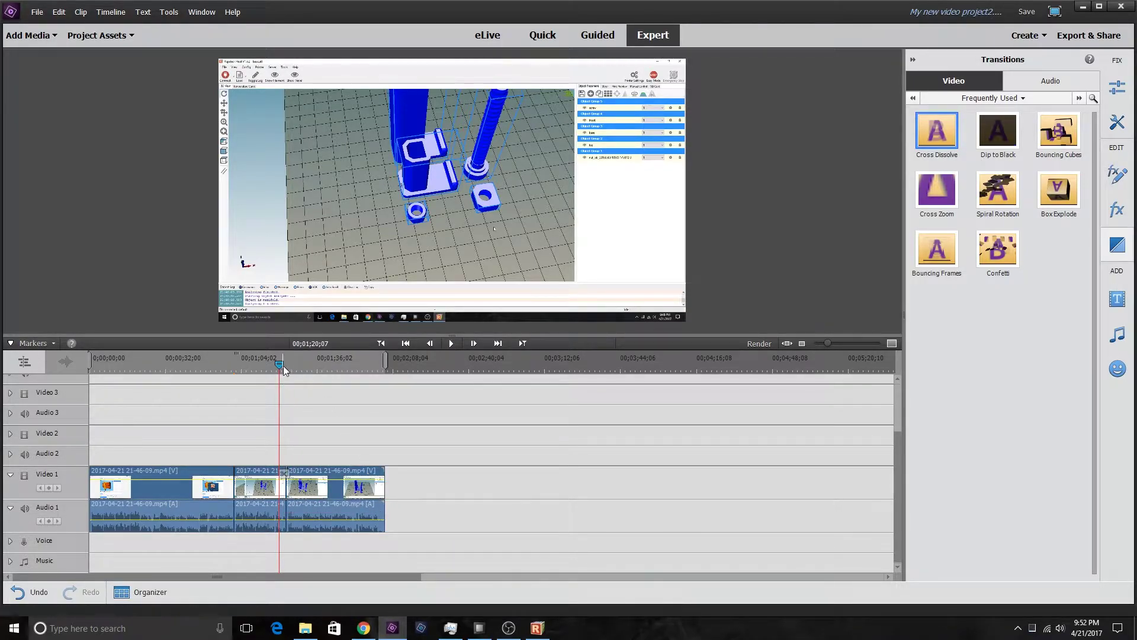
Play across the second dissolve and trim the end of the last recording clip back to 00;02;01;22.
left_click_drag(276, 365, 285, 365)
key("space")
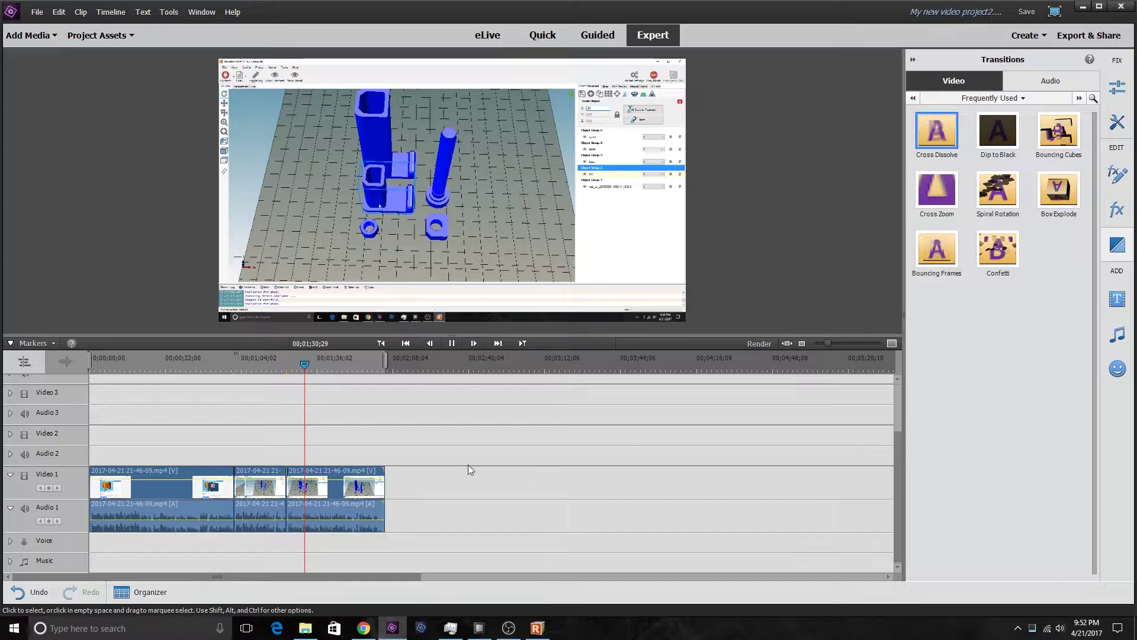
left_click_drag(304, 365, 376, 371)
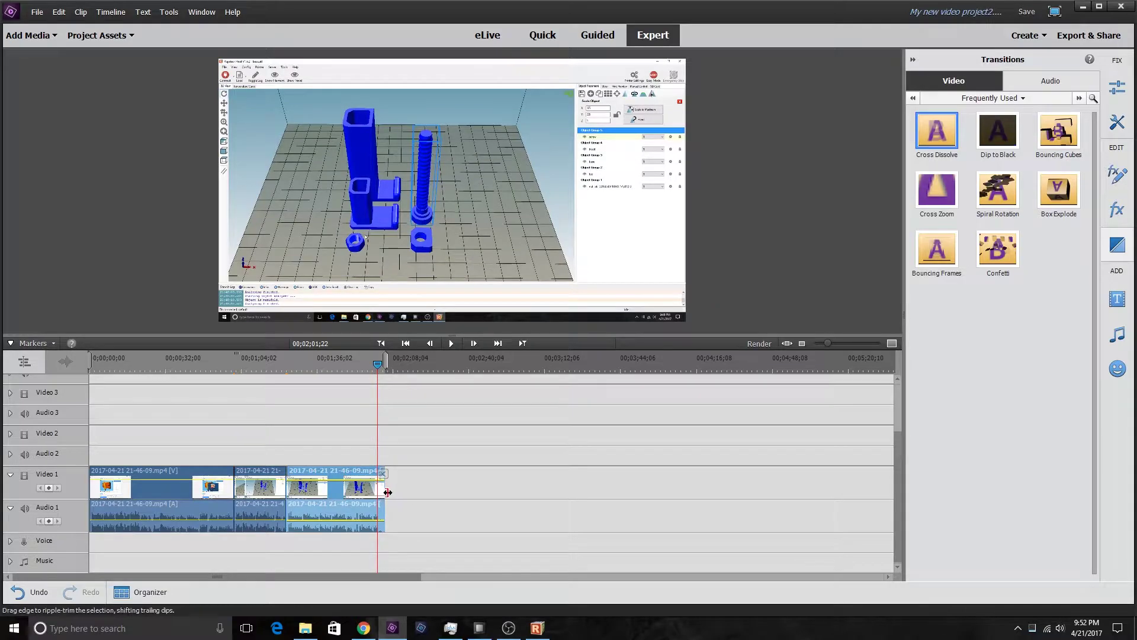
left_click_drag(383, 497, 378, 497)
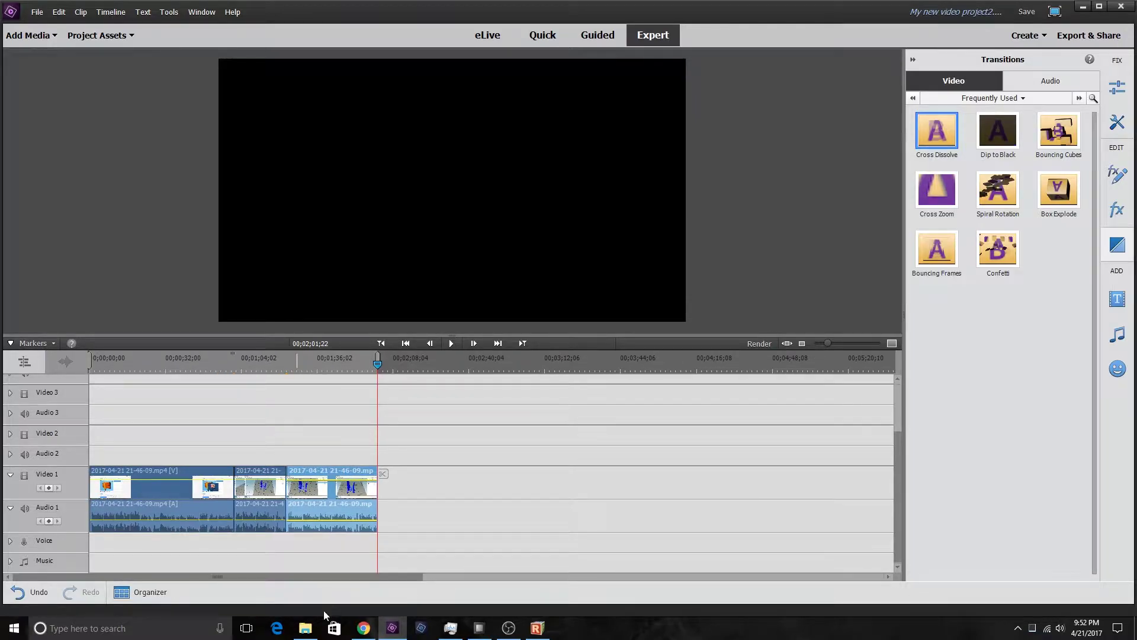
mouse_move(306, 632)
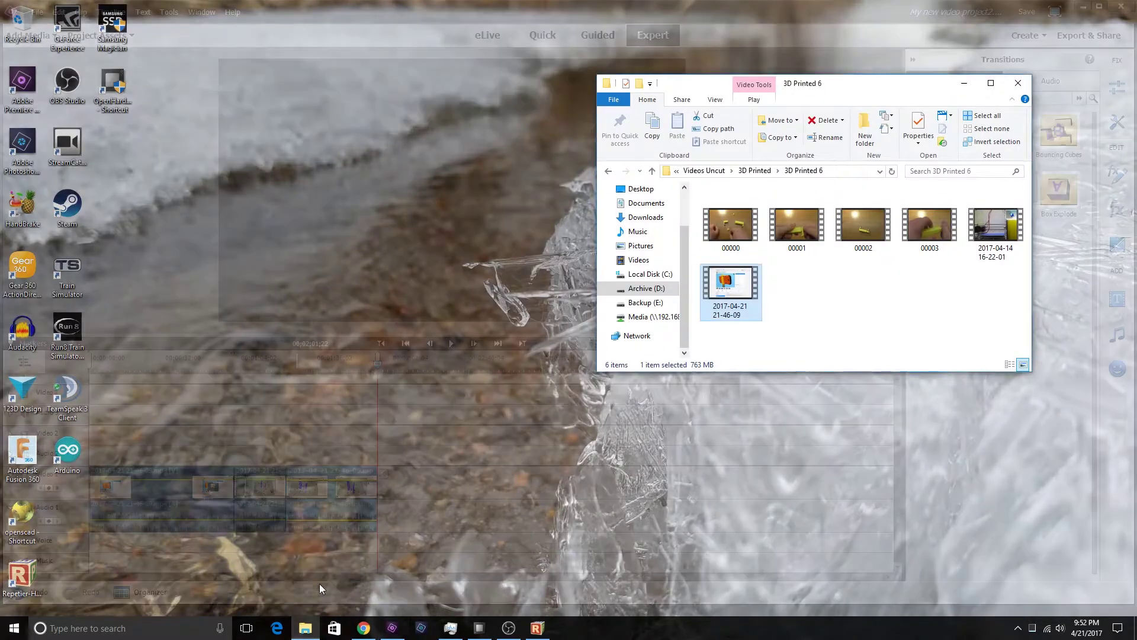
left_click(319, 584)
left_click(995, 228)
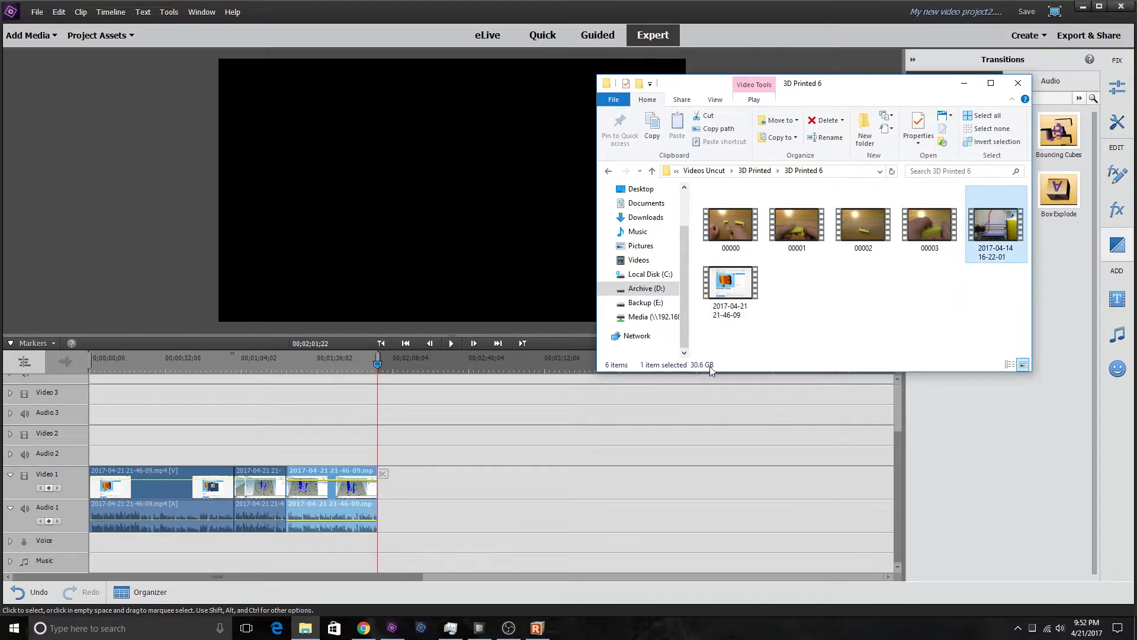
left_click_drag(993, 244, 385, 510)
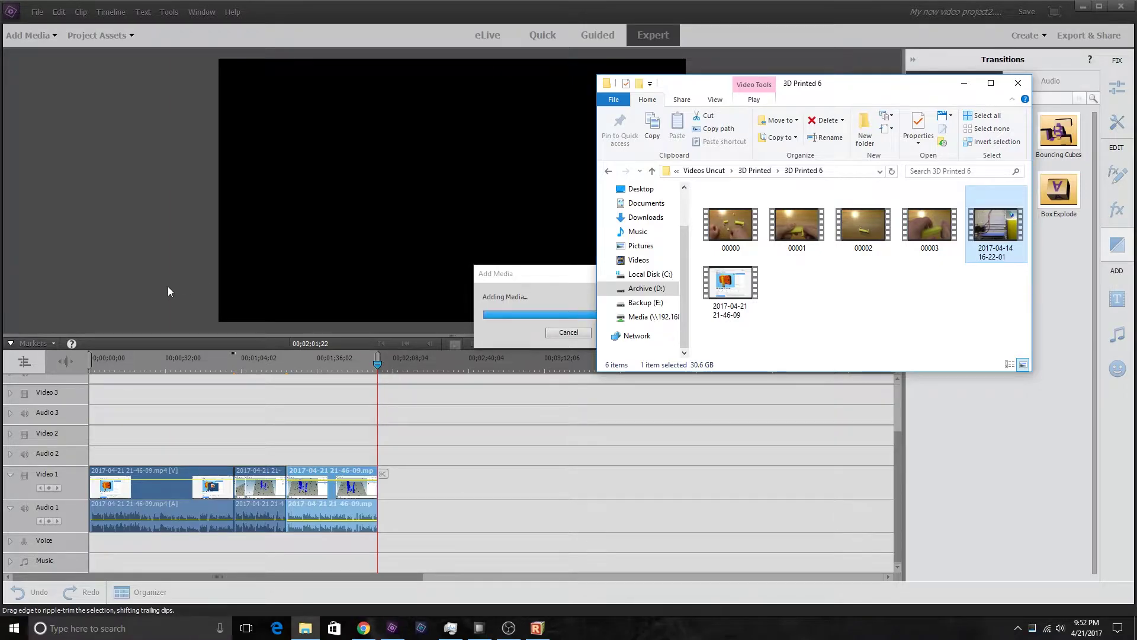
left_click(179, 320)
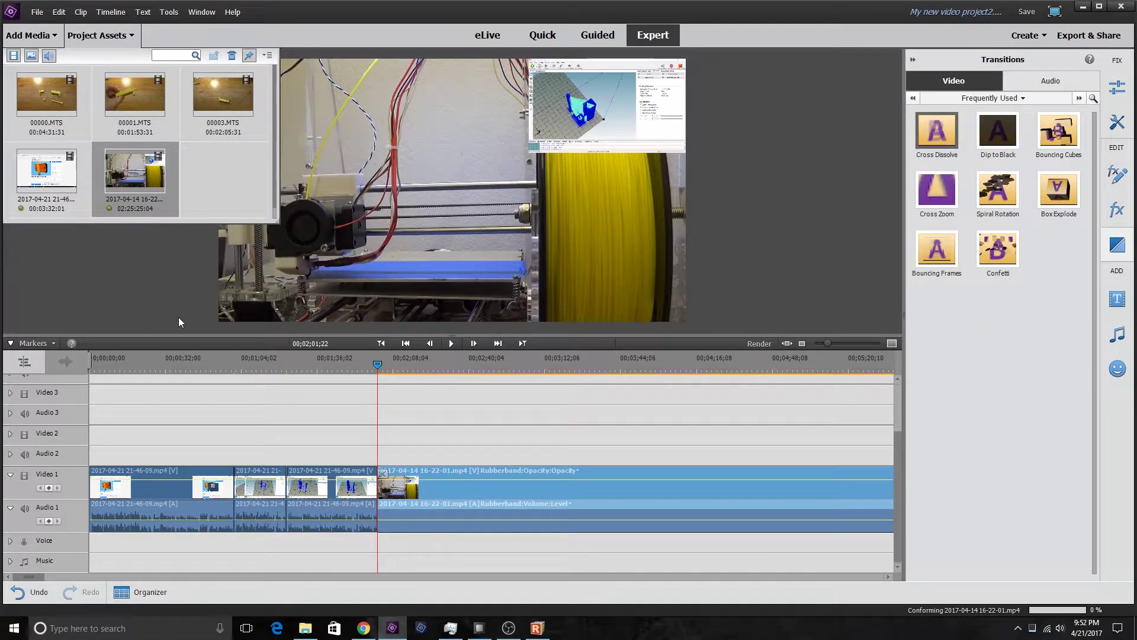
left_click(130, 252)
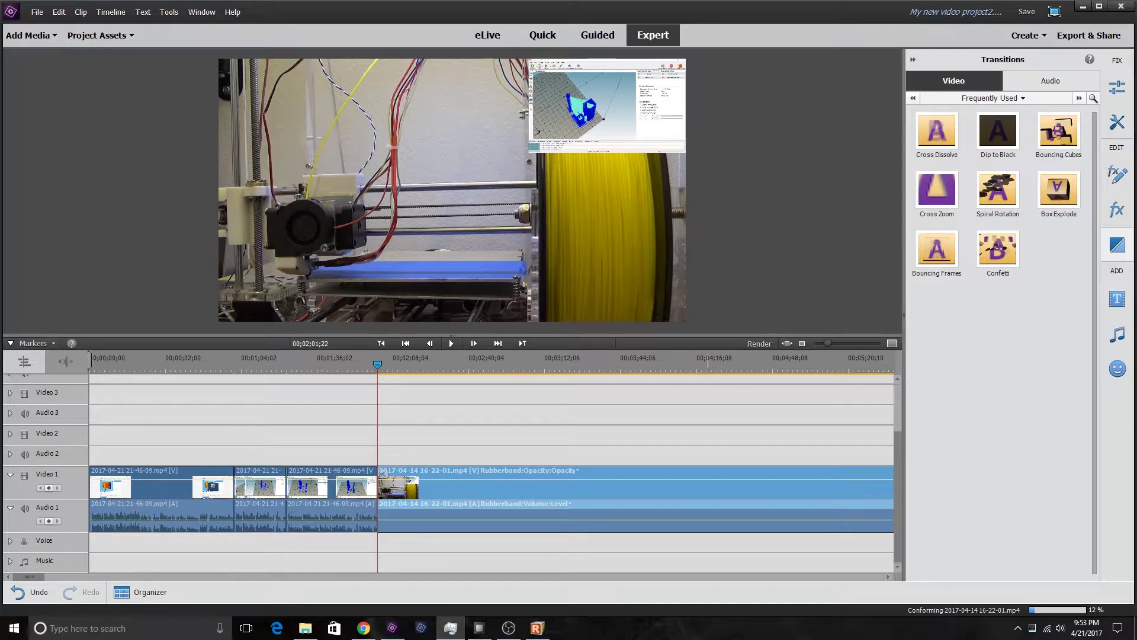
Switch to Task Manager and examine the CPU, memory and disk E, C and D performance while the added recording conforms.
left_click(450, 628)
left_click_drag(849, 28, 573, 178)
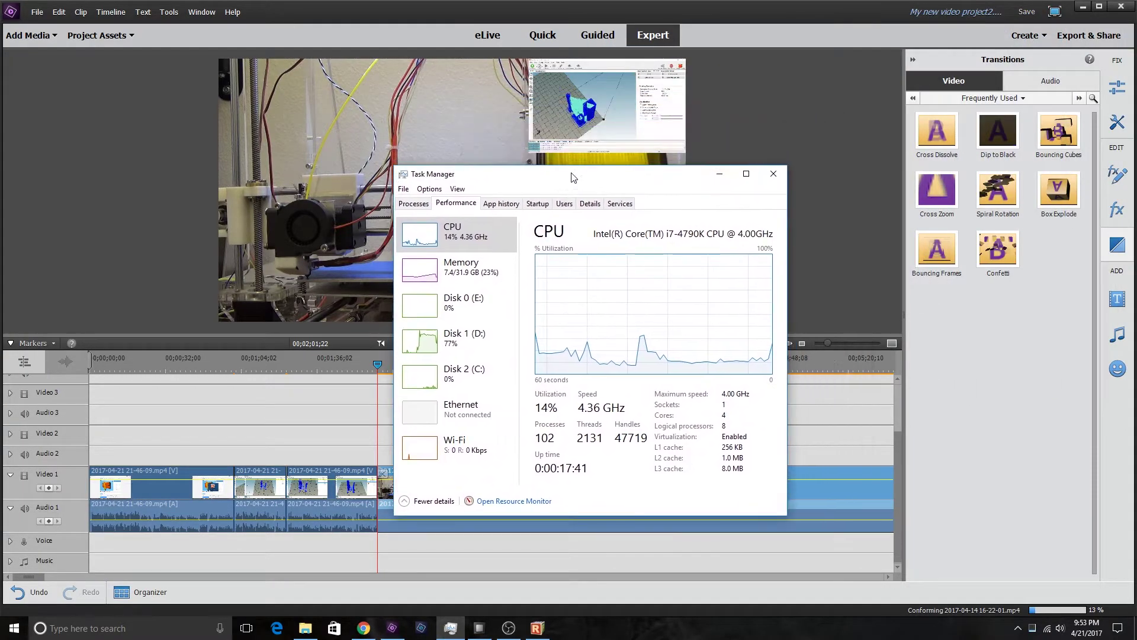
left_click(459, 344)
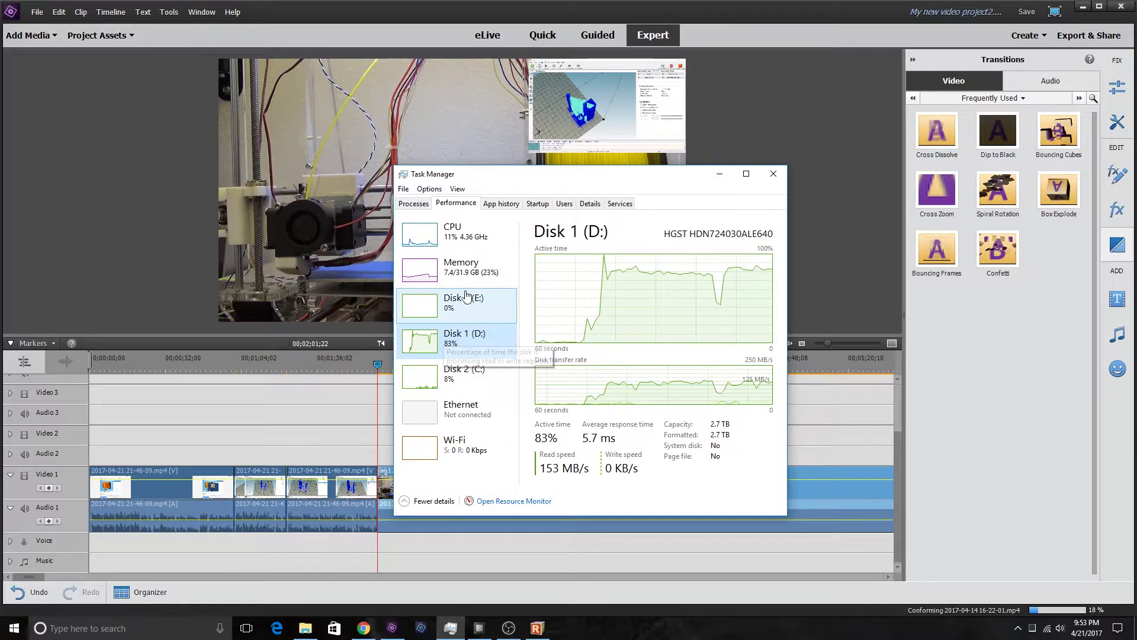
left_click(459, 236)
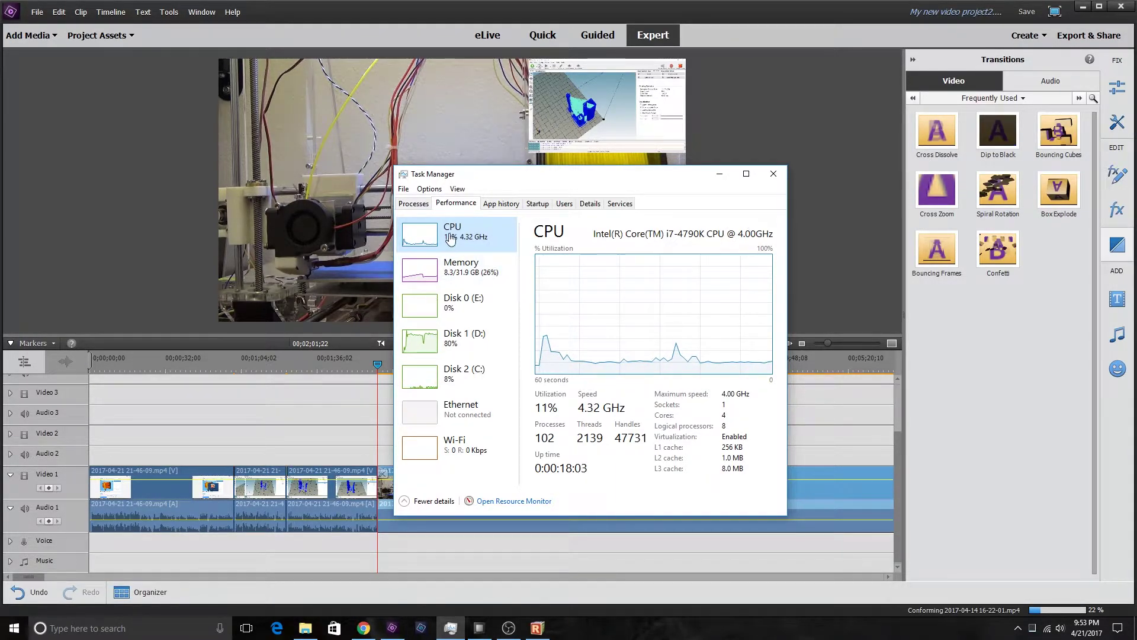
left_click(488, 276)
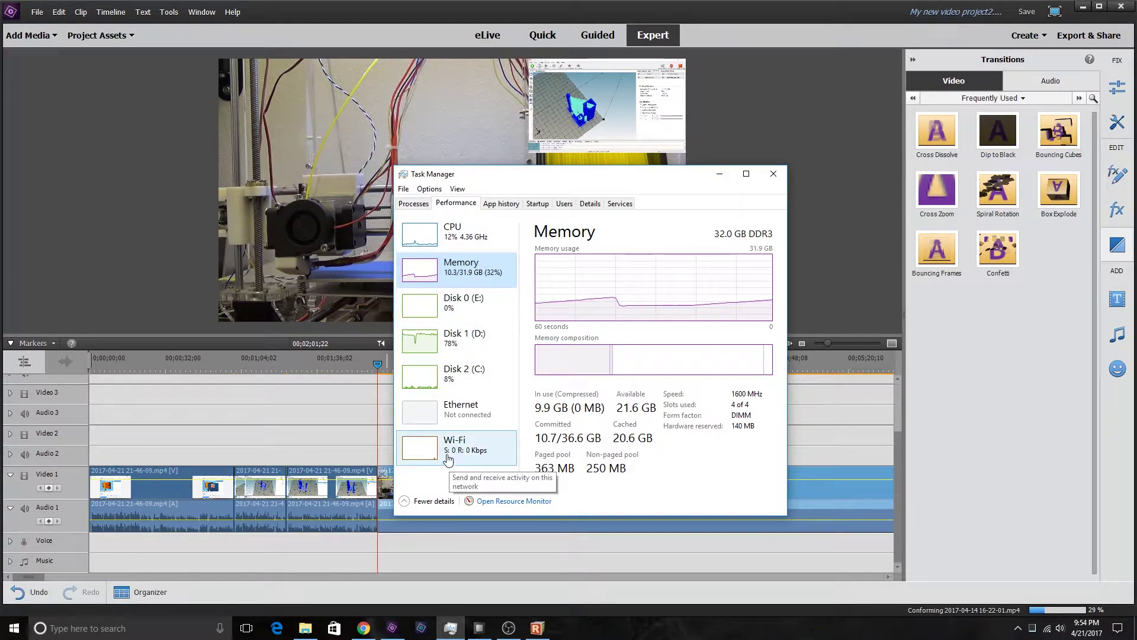
left_click(482, 312)
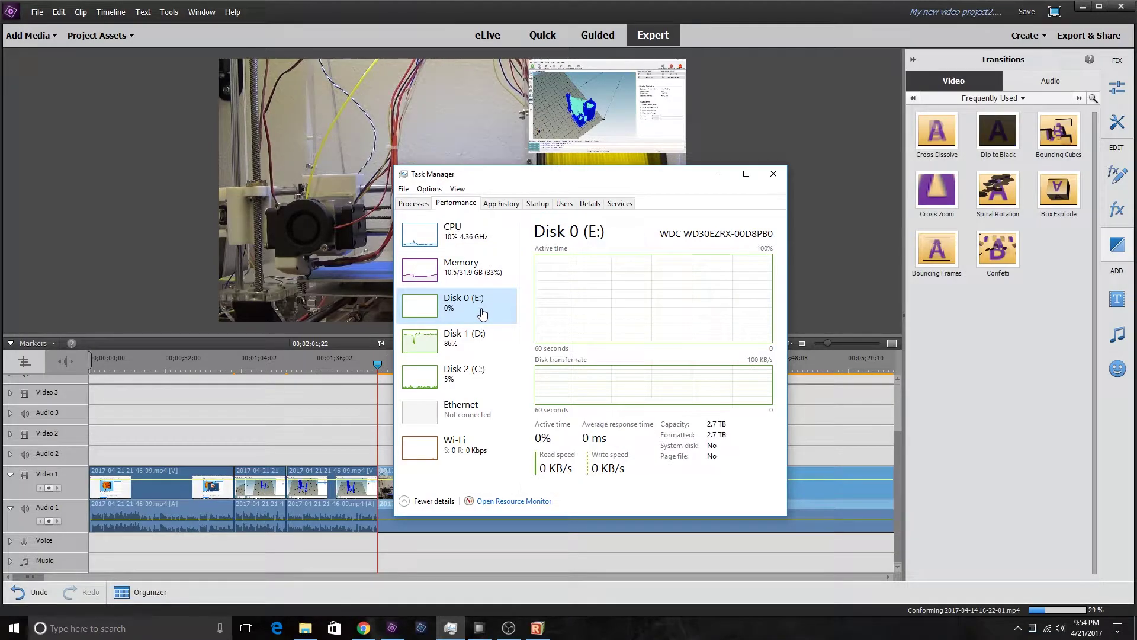
left_click(486, 379)
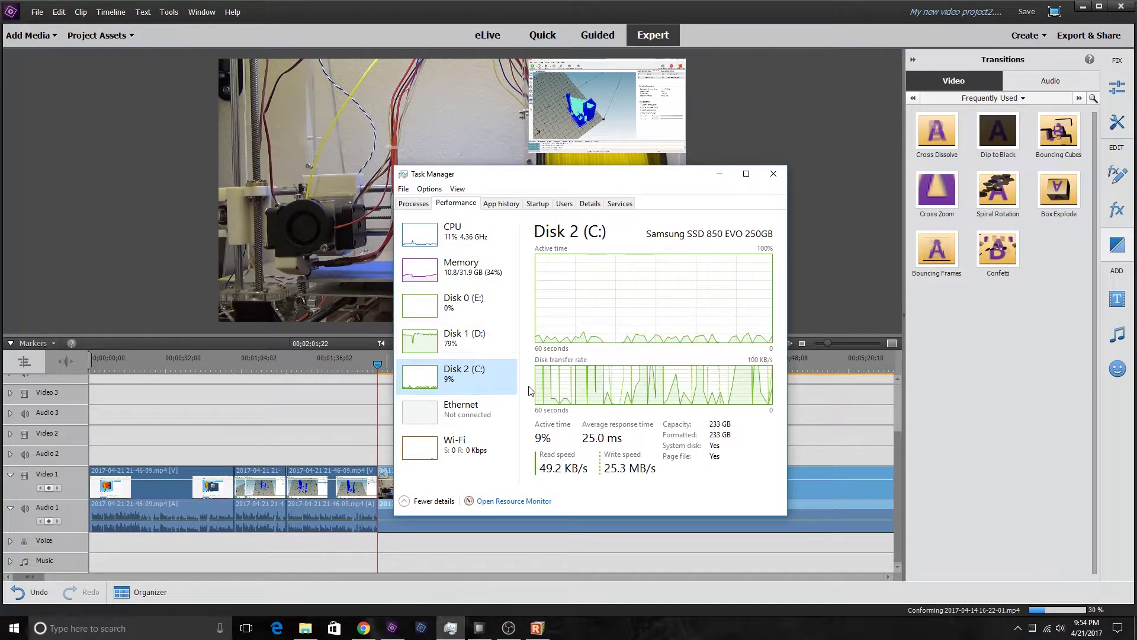
left_click(500, 346)
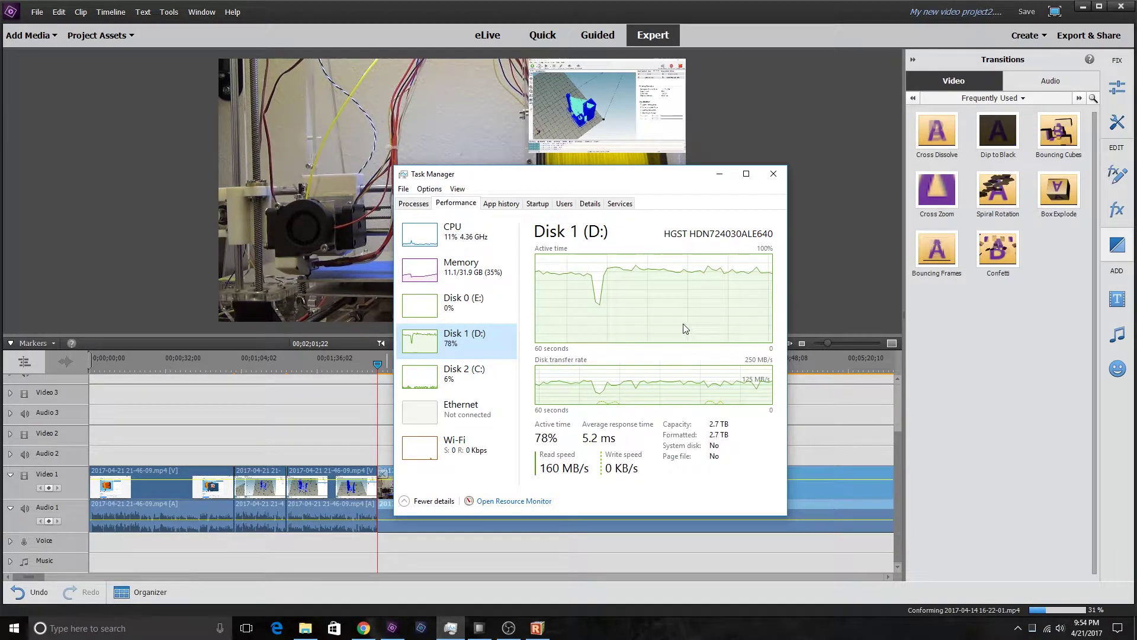
Examine disk E's performance in Task Manager and the CPU, memory and GPU readings in Open Hardware Monitor.
left_click(501, 319)
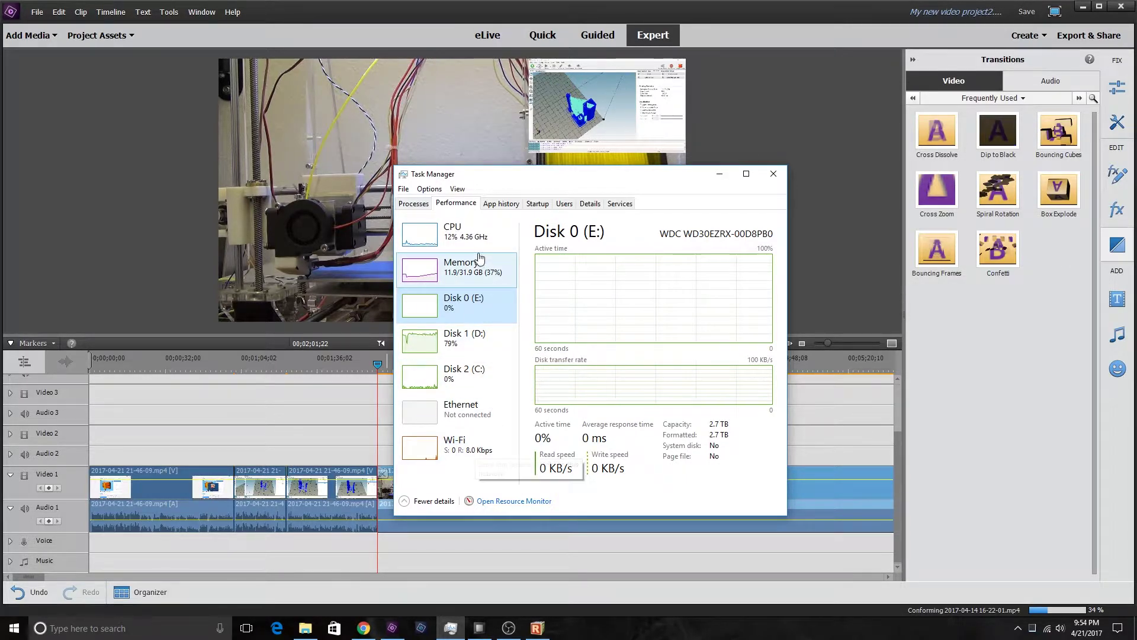
left_click_drag(495, 174, 1136, 175)
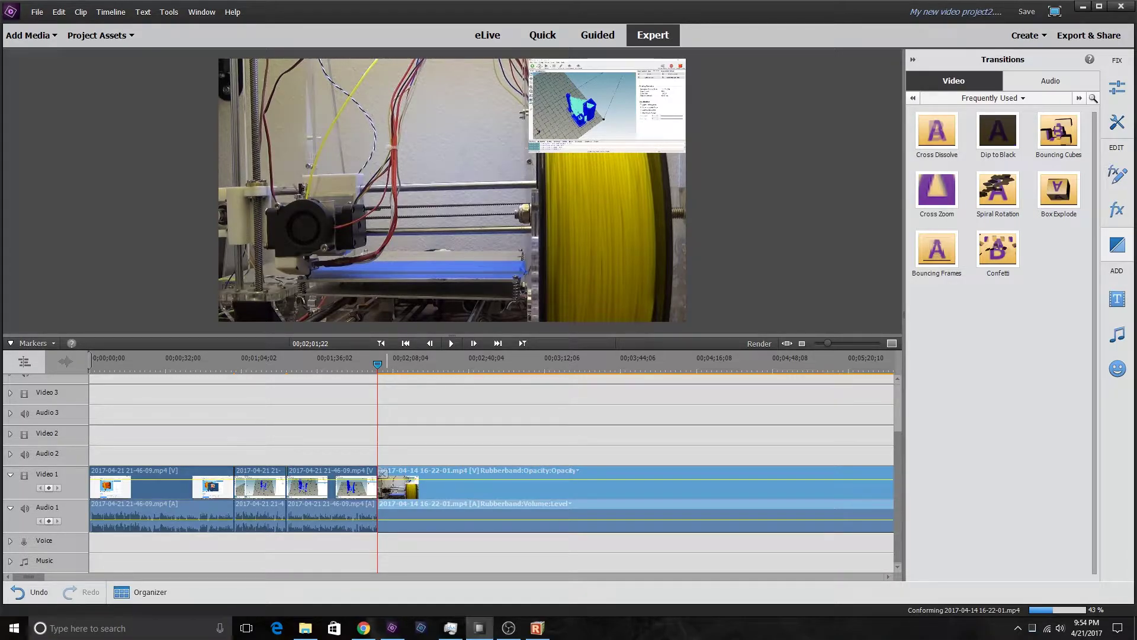
left_click_drag(1131, 115, 485, 124)
scroll(646, 255, "down", 4)
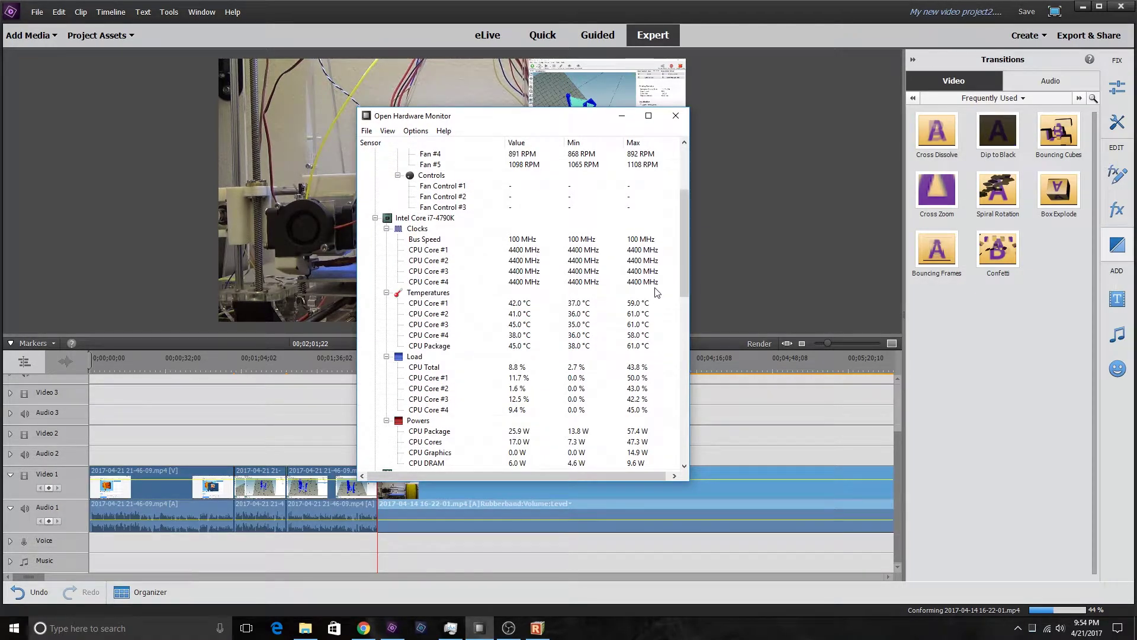
scroll(553, 272, "down", 5)
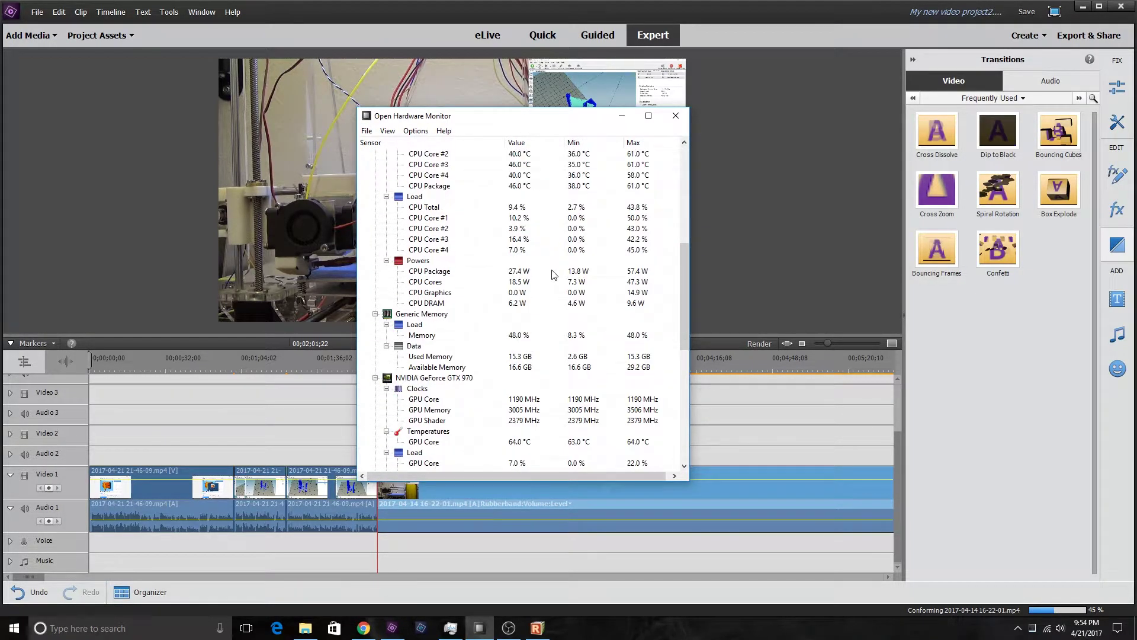
scroll(553, 273, "up", 10)
left_click_drag(483, 122, 1135, 103)
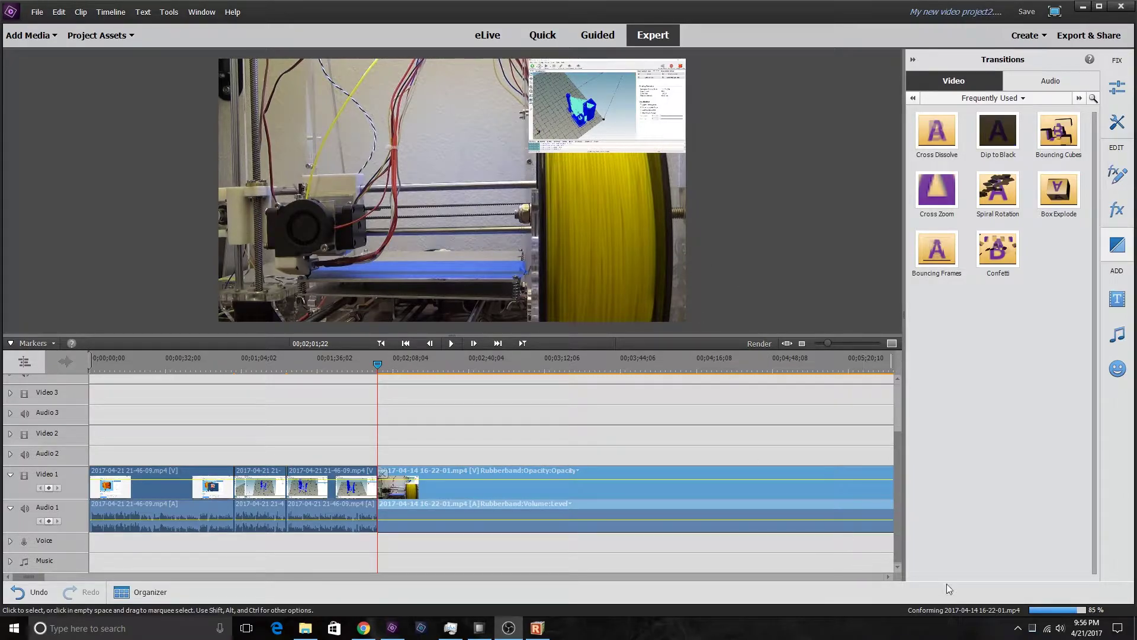
right_click(571, 490)
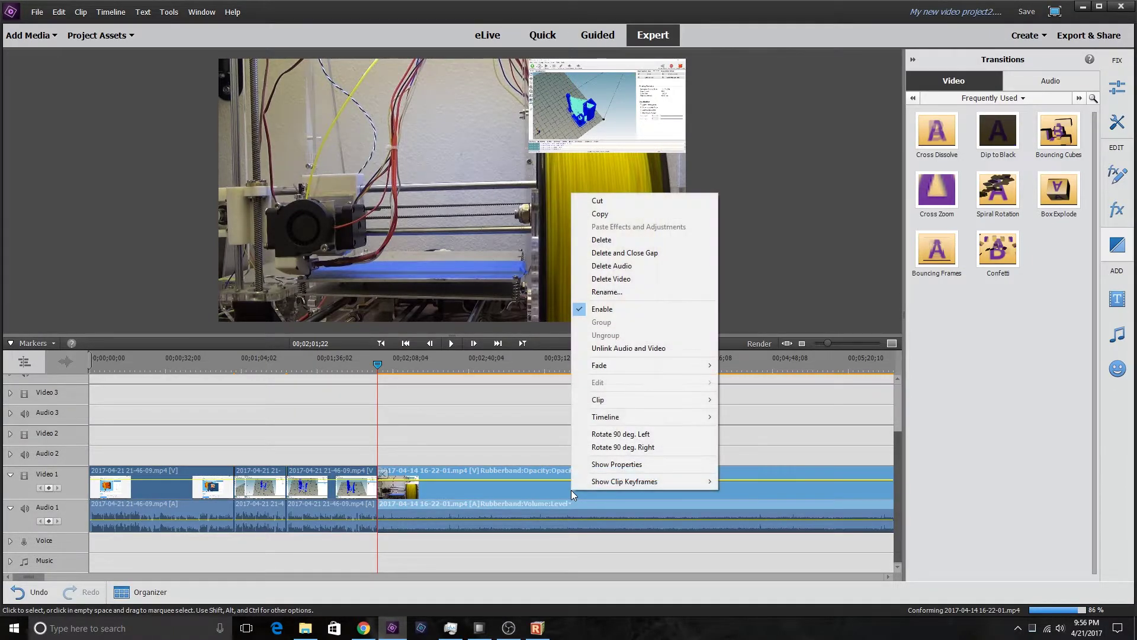
left_click(642, 266)
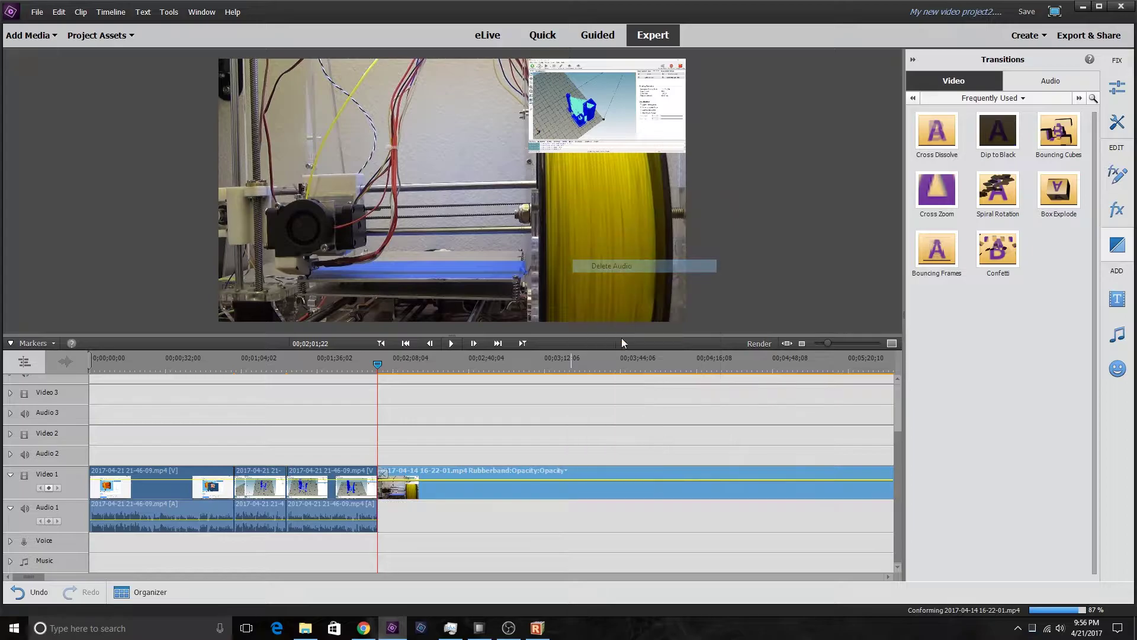
right_click(478, 490)
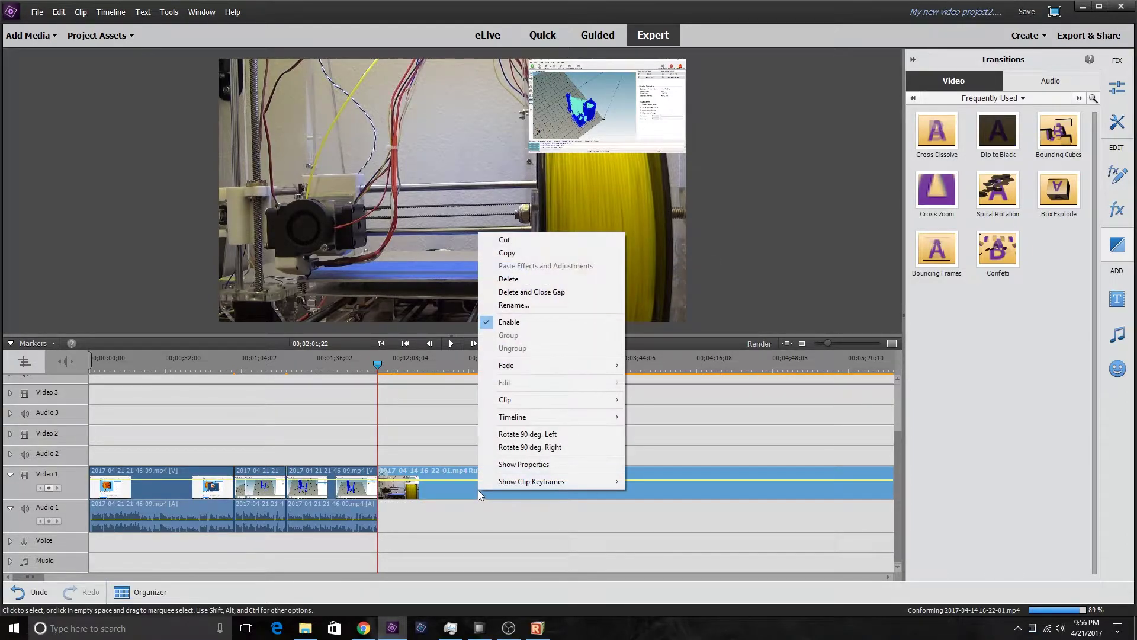
mouse_move(553, 401)
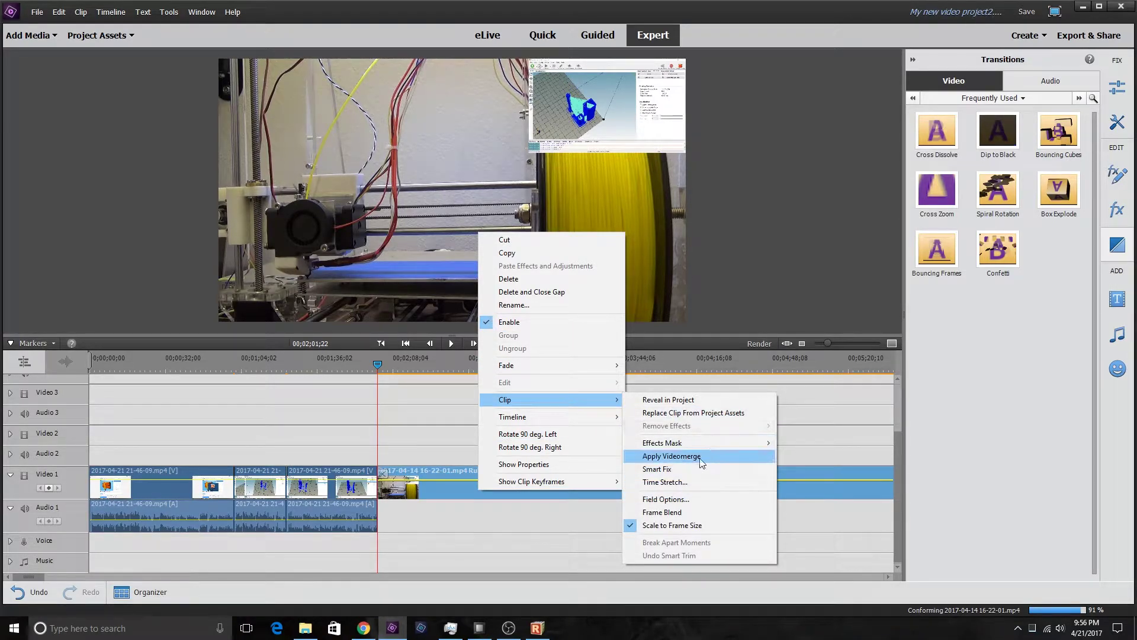
left_click(695, 481)
left_click(559, 286)
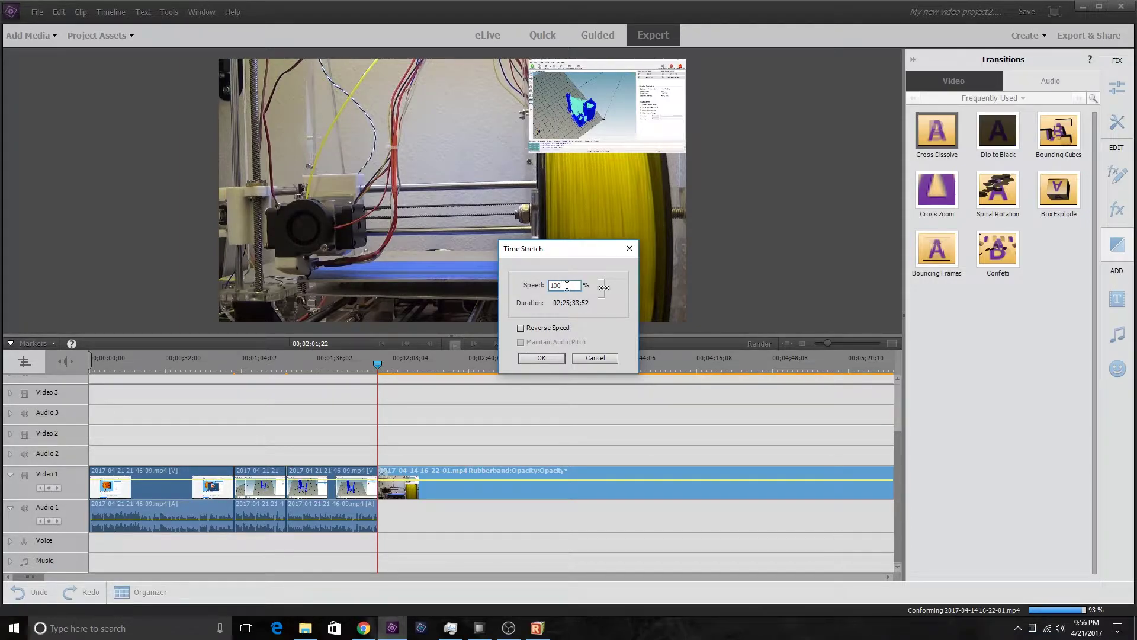
type("00")
left_click(541, 358)
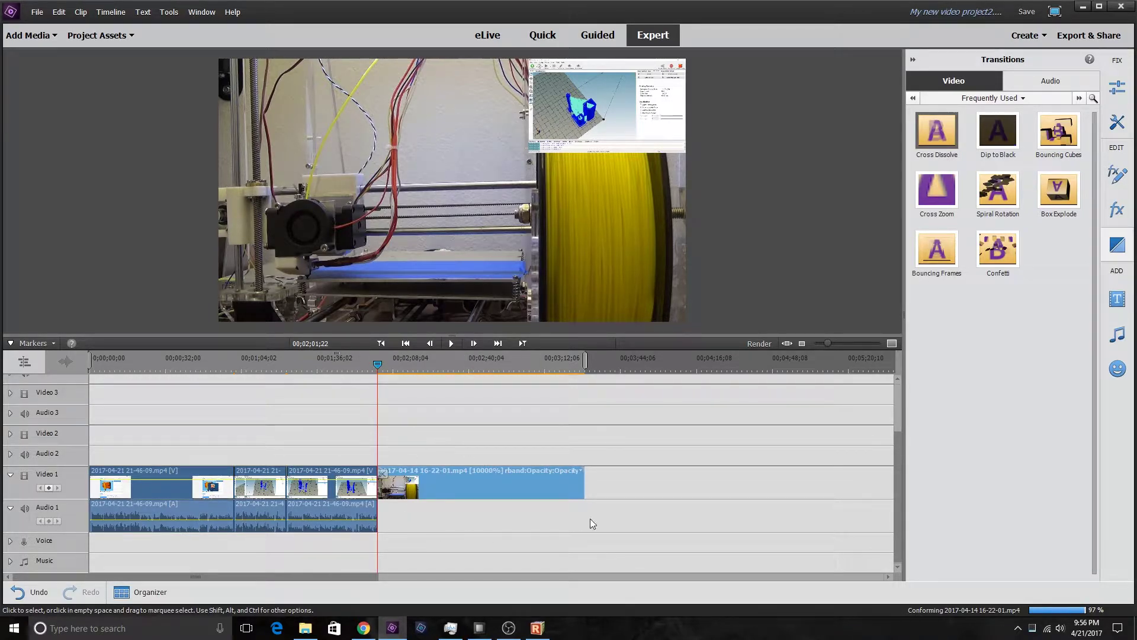
Add a Bouncing Cubes transition, aligned between clips, at the cut between the last screen recording and the sped-up printer clip.
left_click_drag(376, 365, 372, 366)
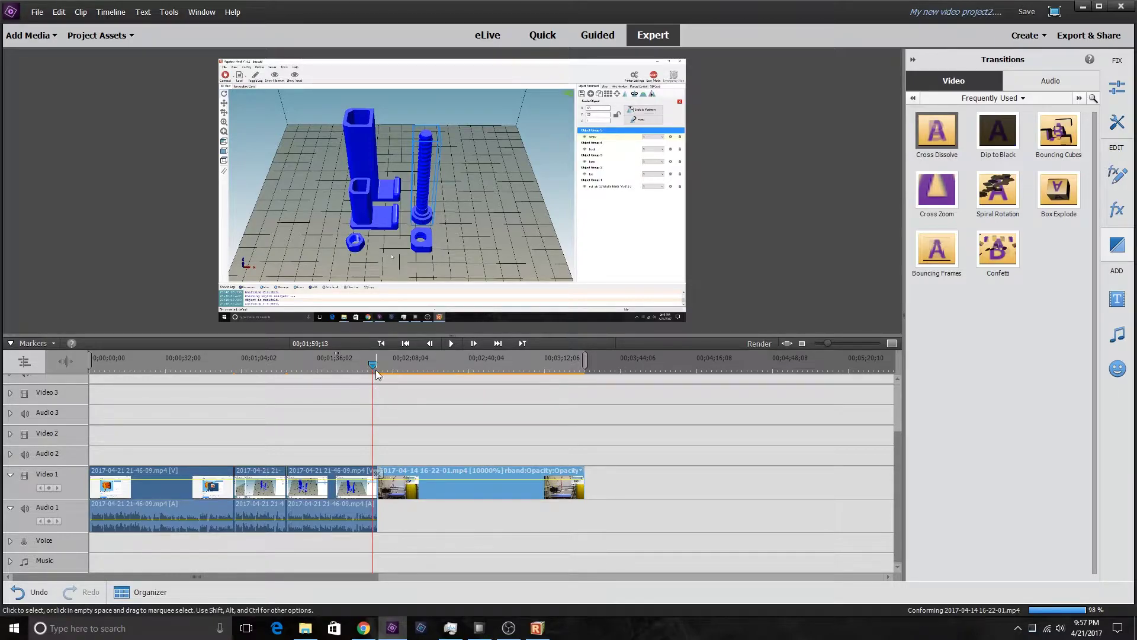
left_click_drag(370, 363, 383, 364)
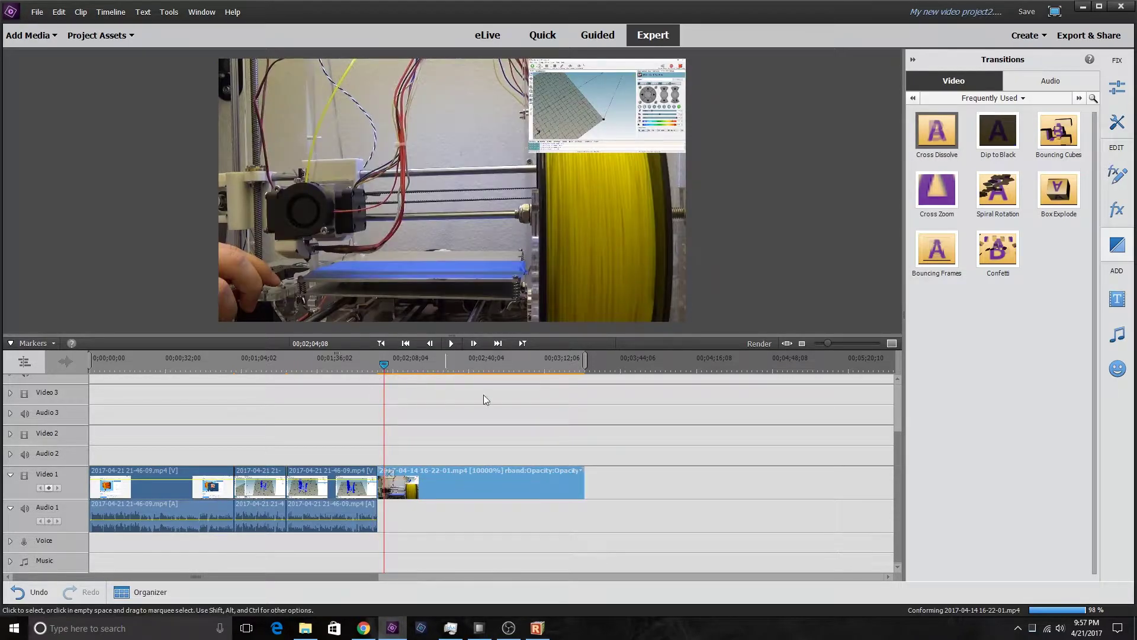
left_click_drag(1059, 128, 377, 482)
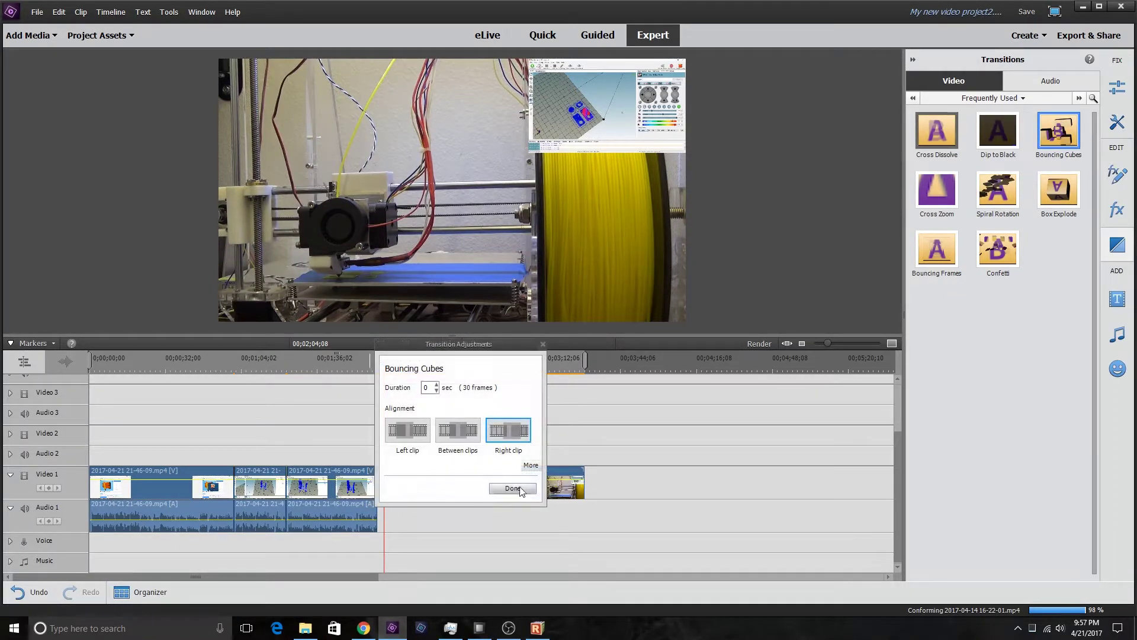
left_click(447, 443)
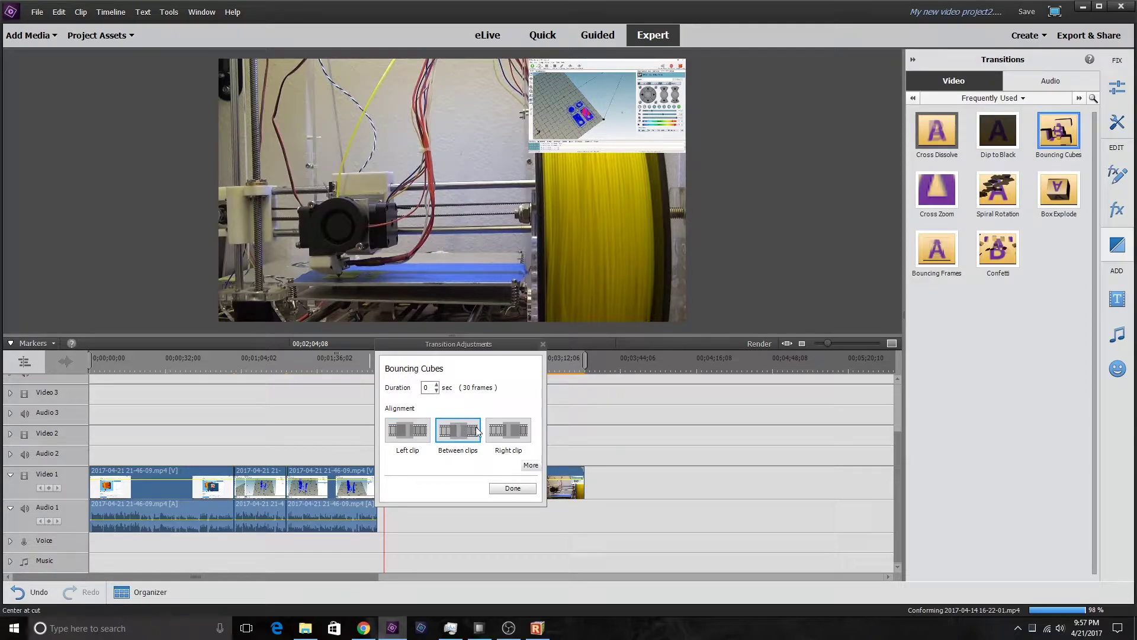
left_click(513, 488)
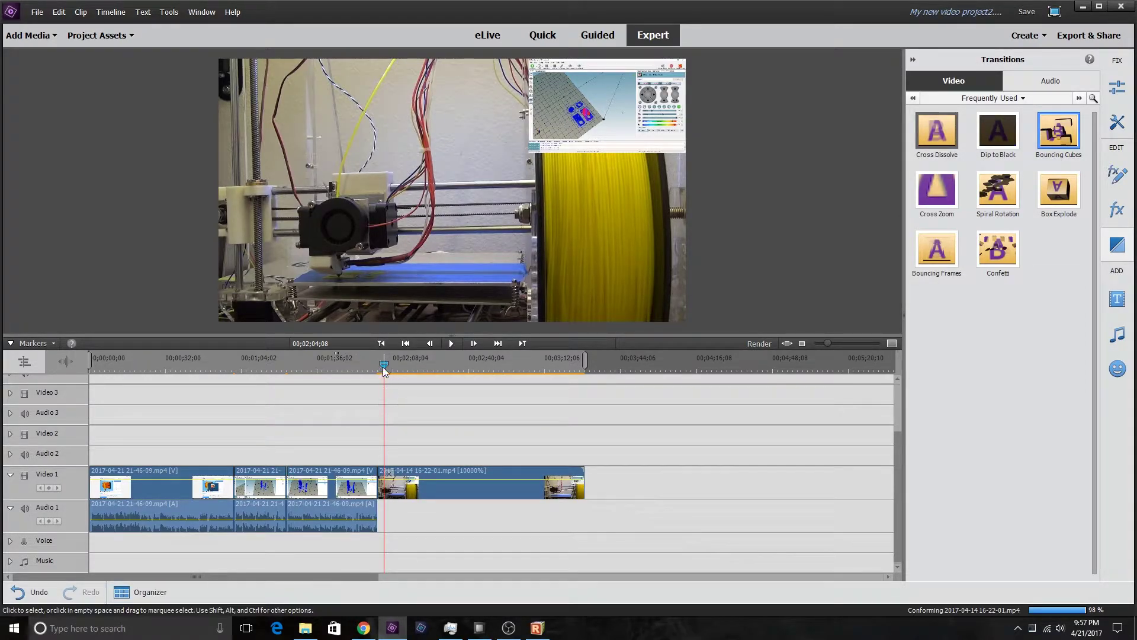
Play the timeline across the cut into the sped-up printer clip, skip ahead to about 00;03;19;07 and play its ending.
left_click_drag(384, 365, 375, 367)
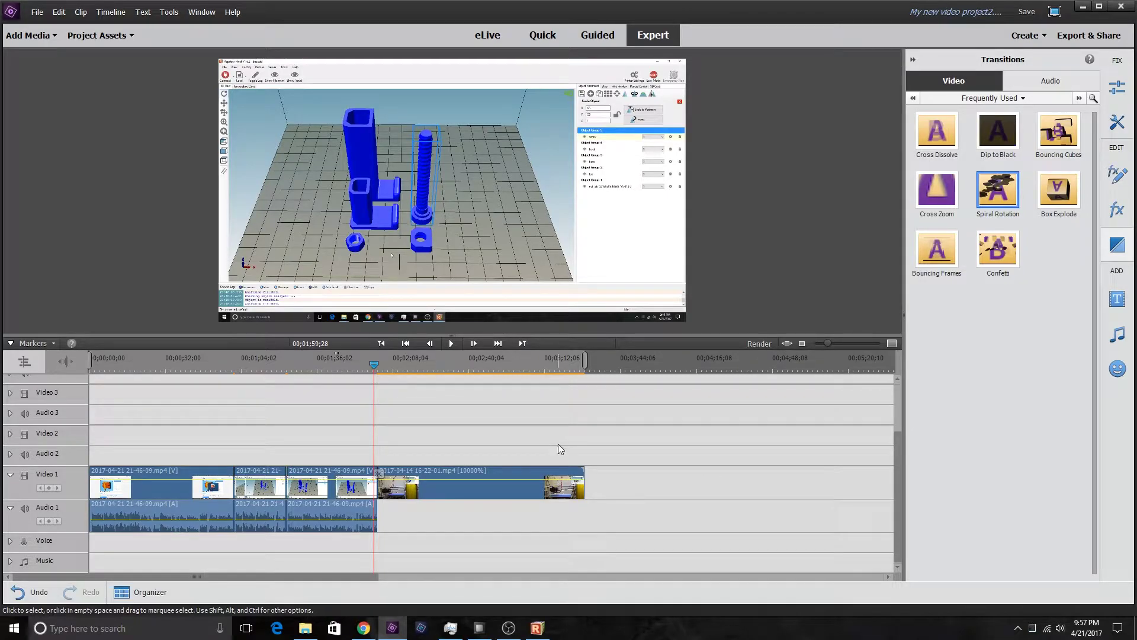
key("space")
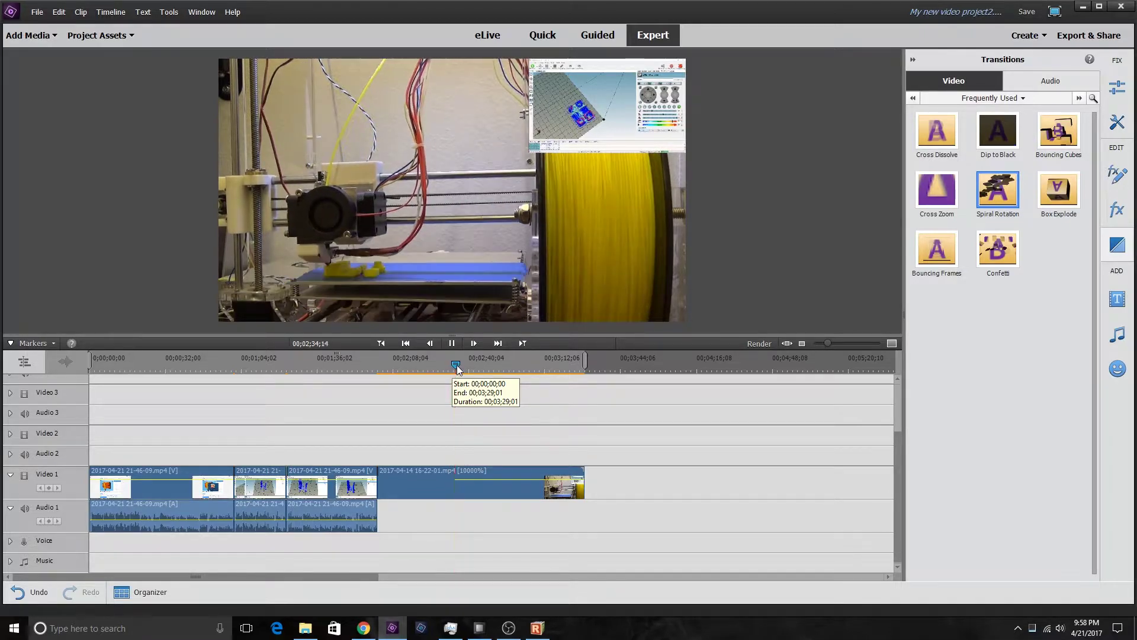
left_click(462, 365)
left_click_drag(462, 365, 564, 381)
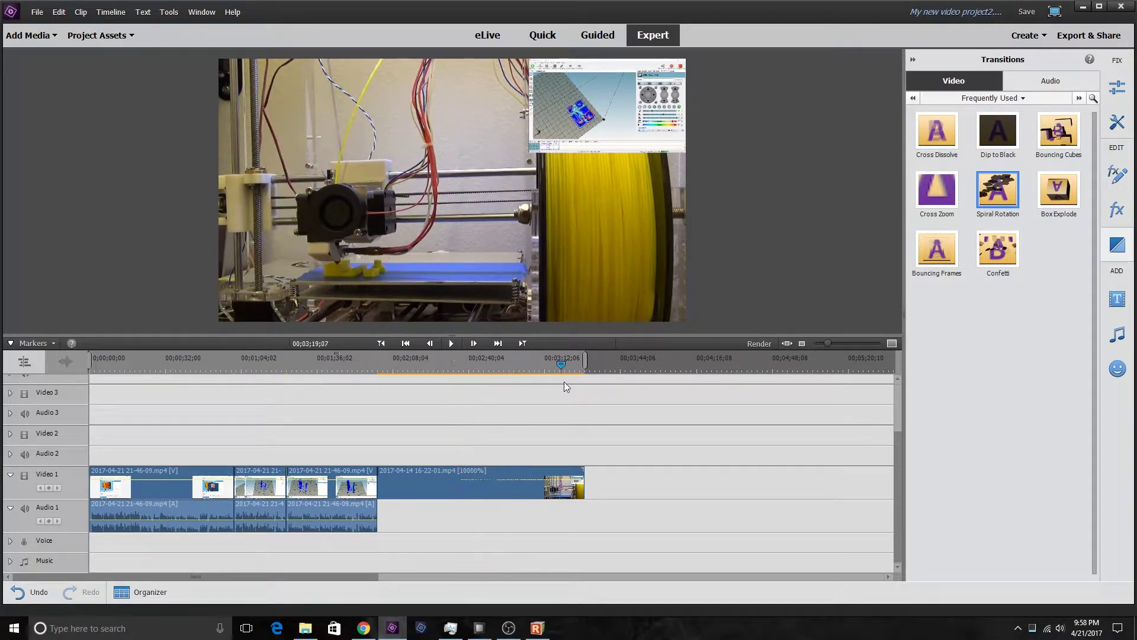
key("space")
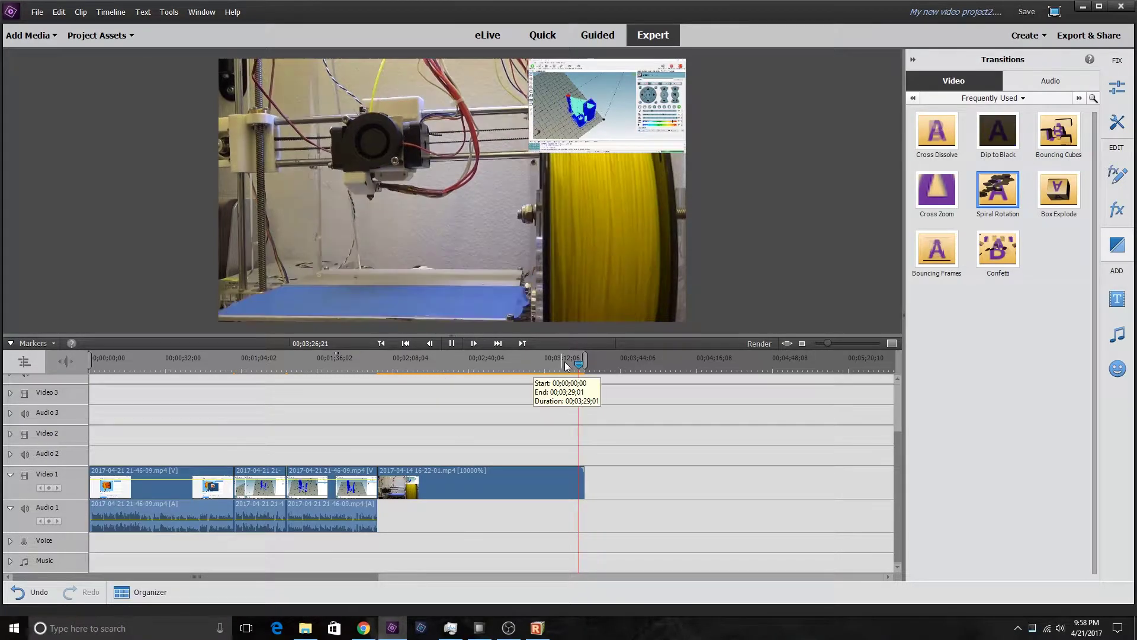
Save the project and replay the final seconds of the sped-up printer clip from about 00;03;27;00 and 00;03;16;00.
key("ctrl+s")
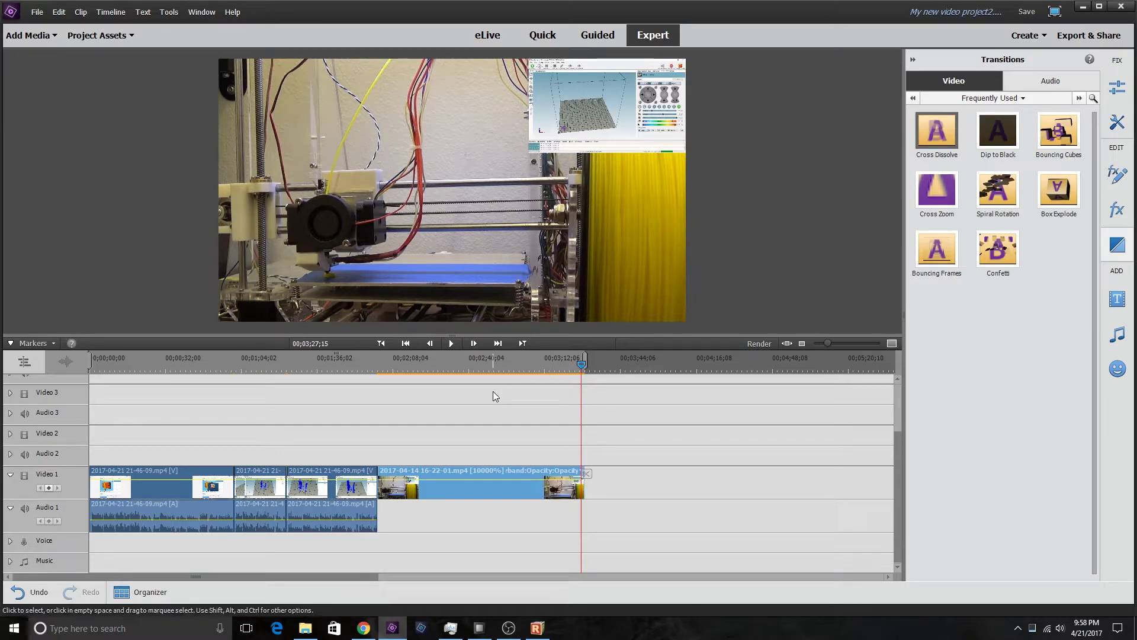
left_click_drag(581, 367, 578, 367)
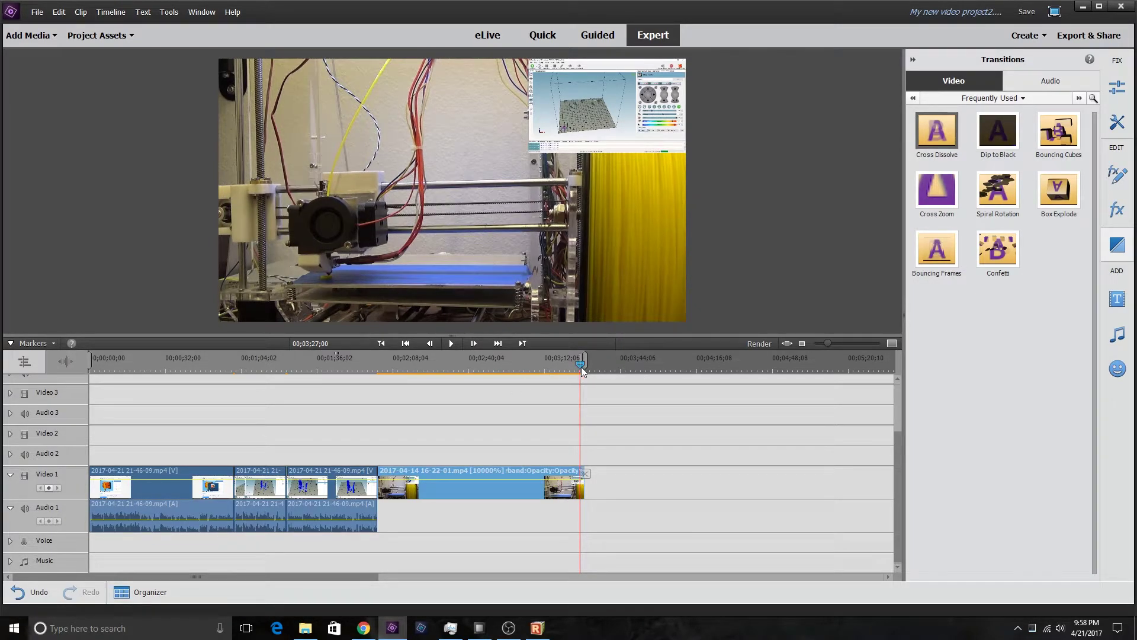
key("space")
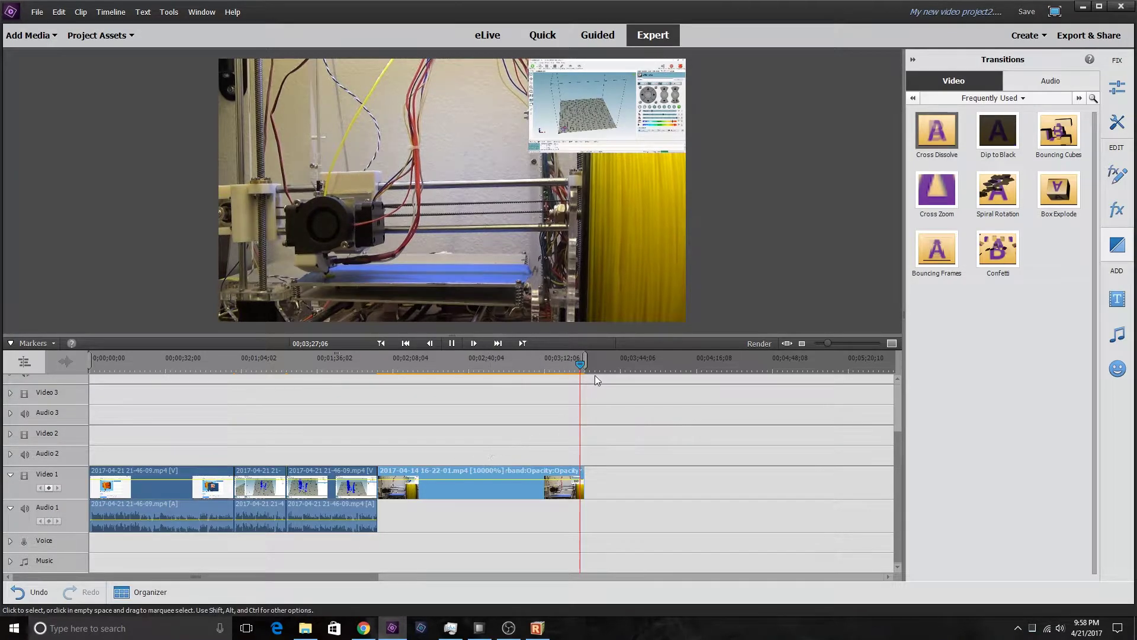
left_click_drag(582, 363, 552, 367)
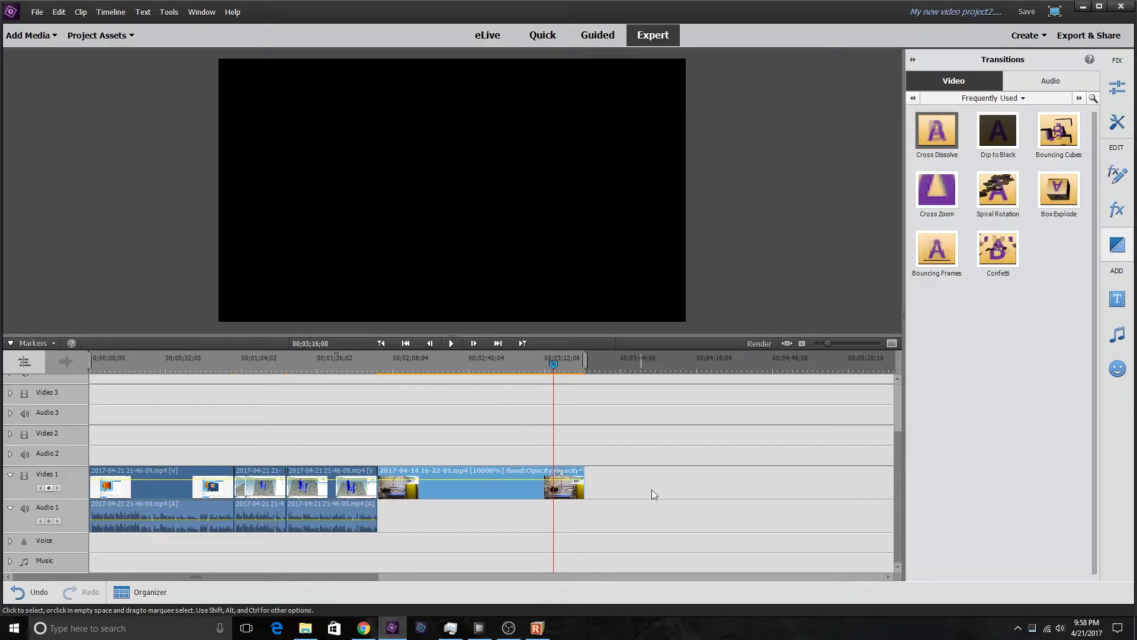
key("space")
scroll(828, 341, "down", 2)
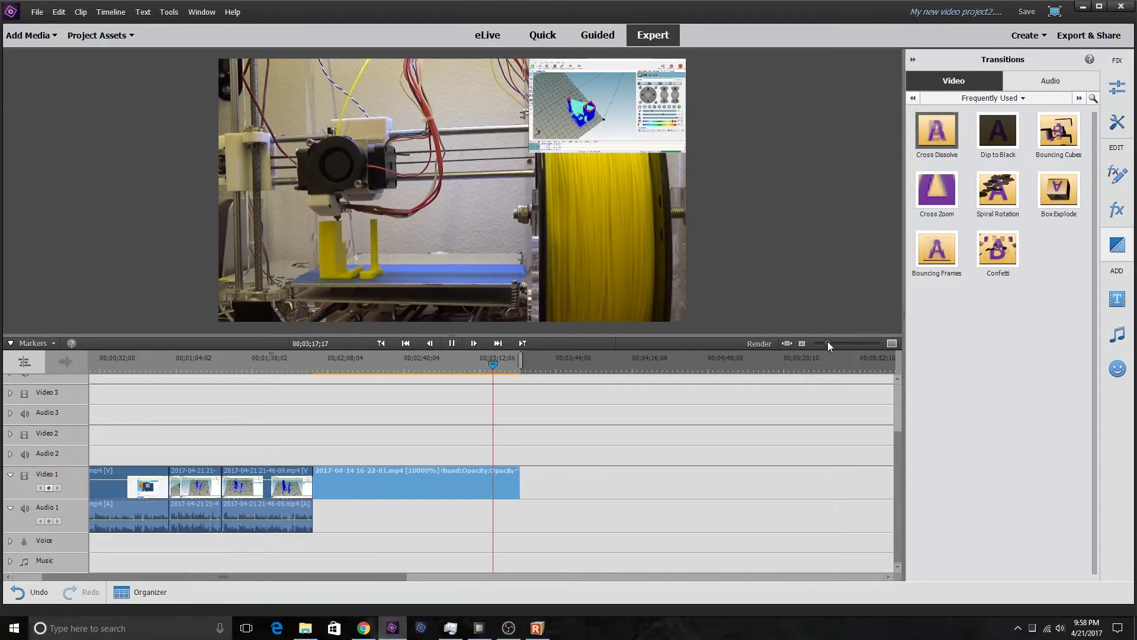
left_click_drag(827, 341, 831, 340)
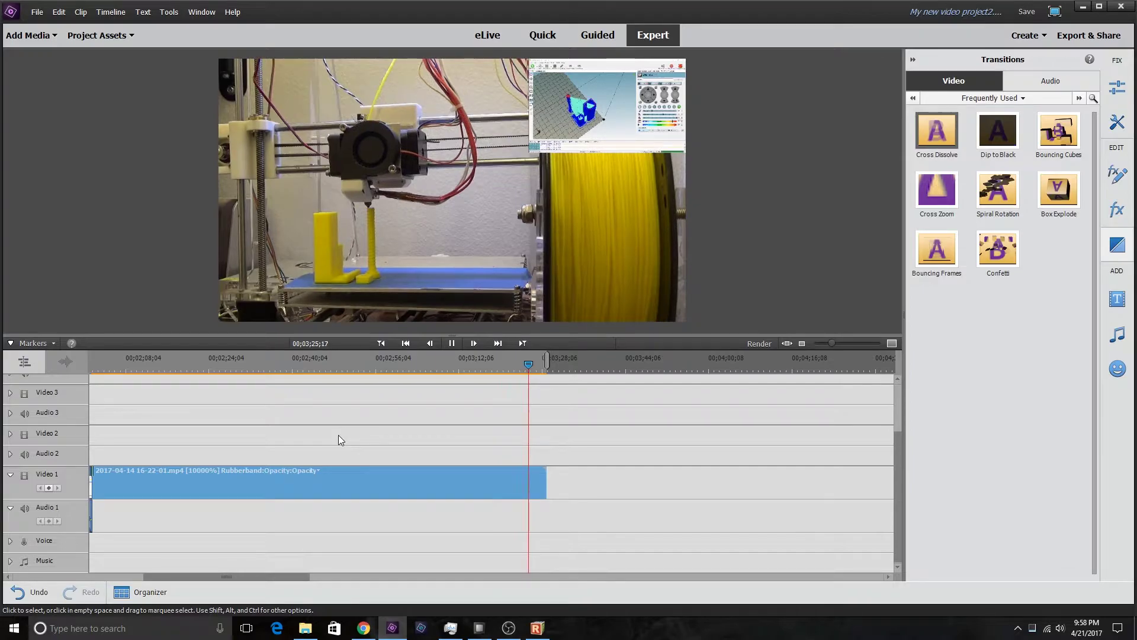
key("space")
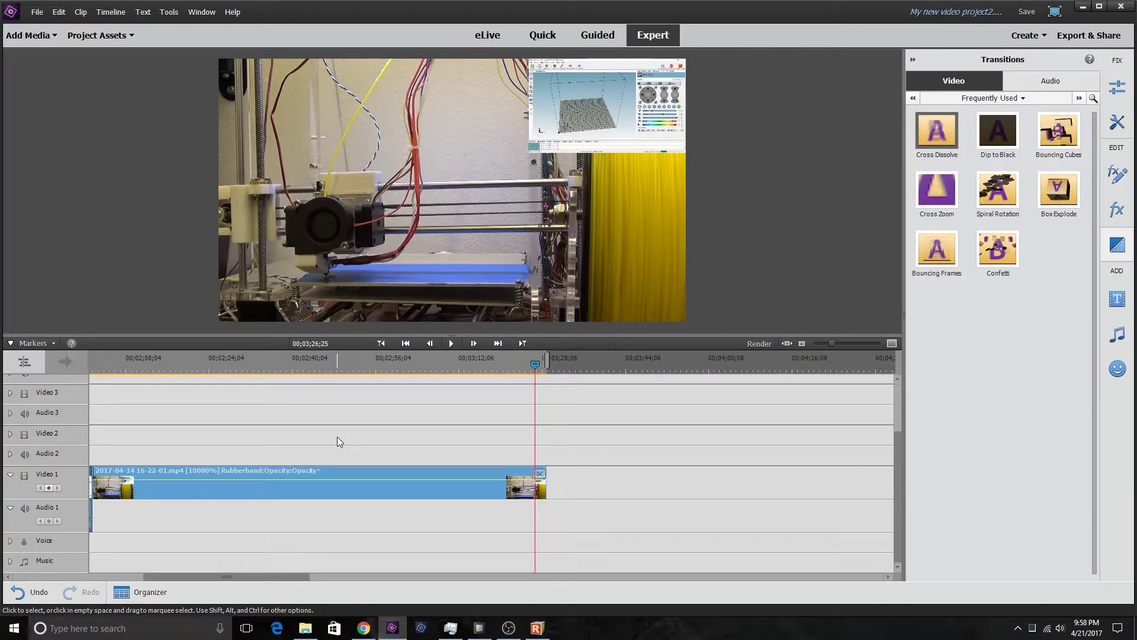
key("space")
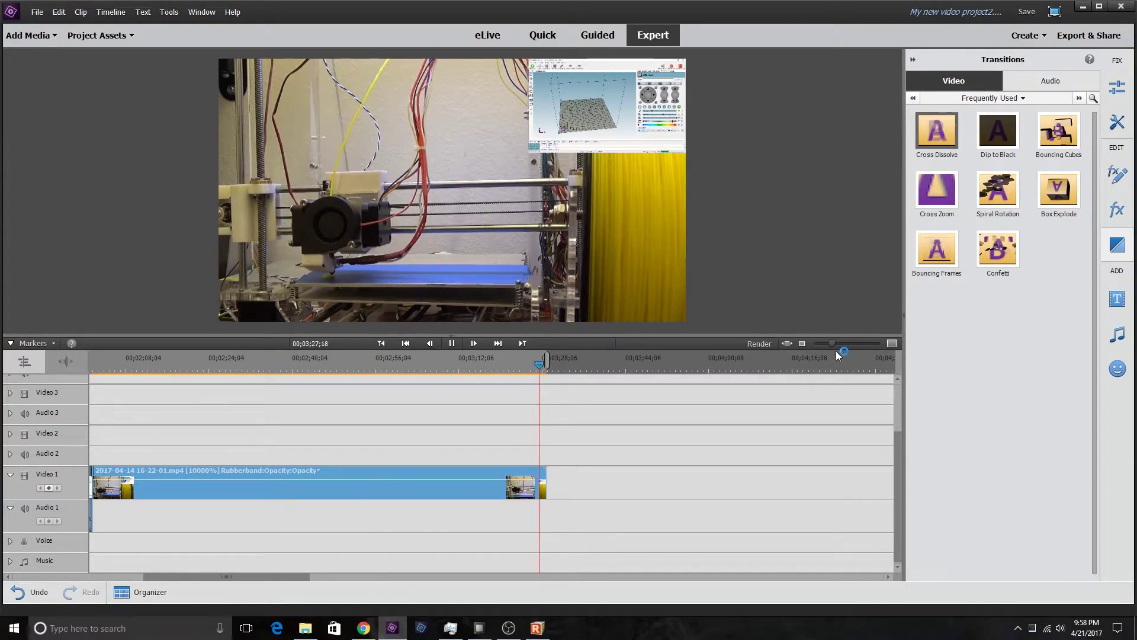
Add clip 00003 from the 3D Printed 6 folder after the sped-up printer clip on Video 1 and Audio 1.
left_click_drag(831, 343, 823, 344)
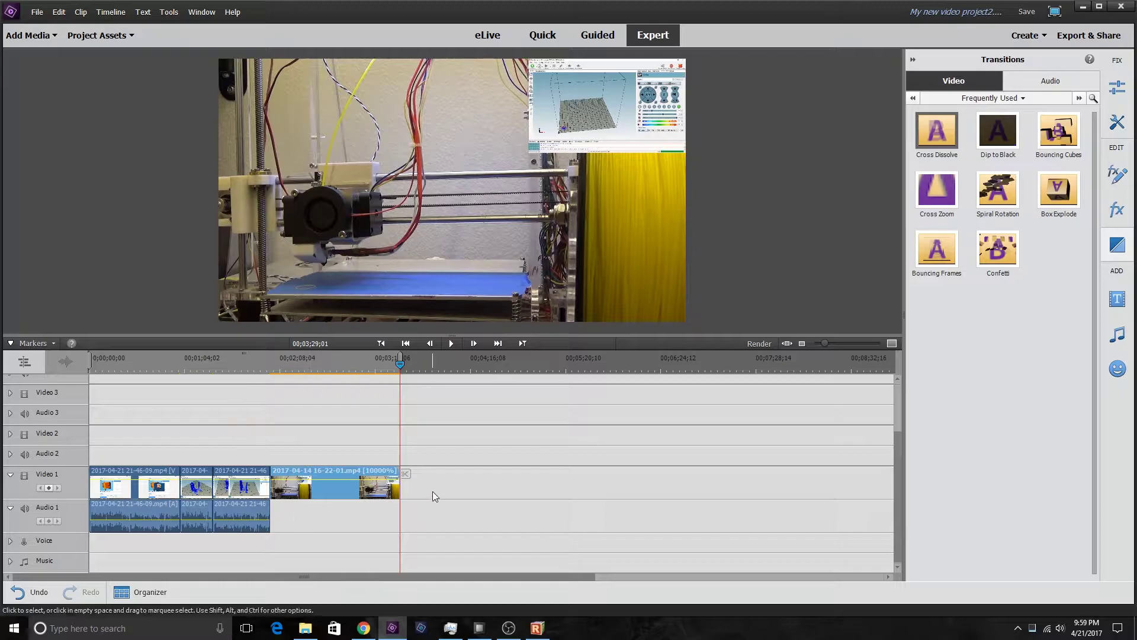
mouse_move(307, 632)
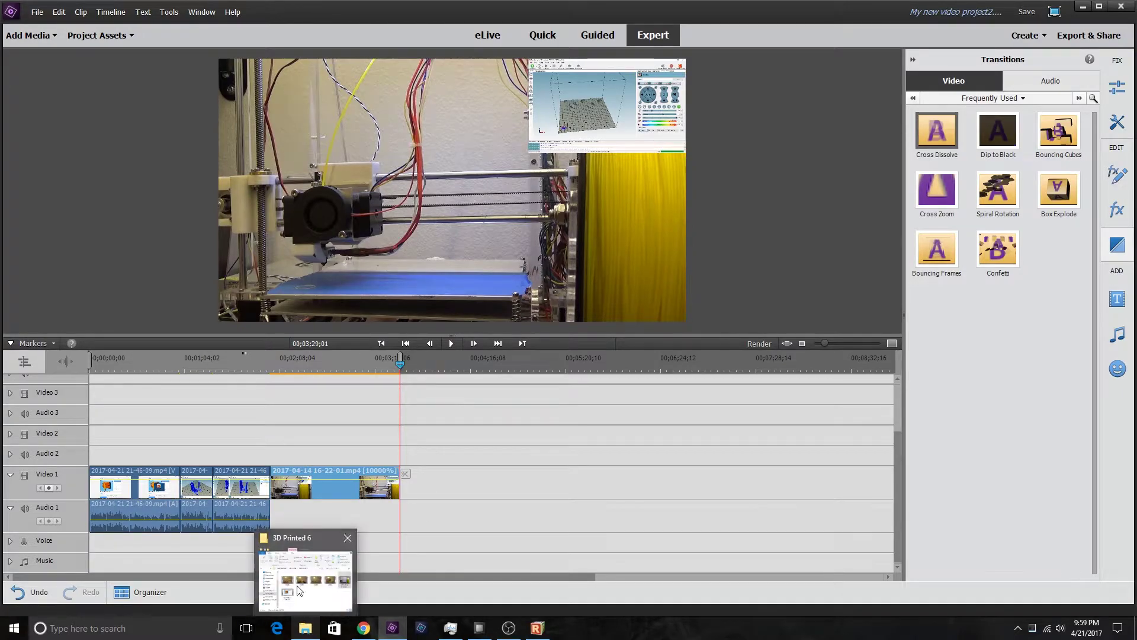
left_click(296, 581)
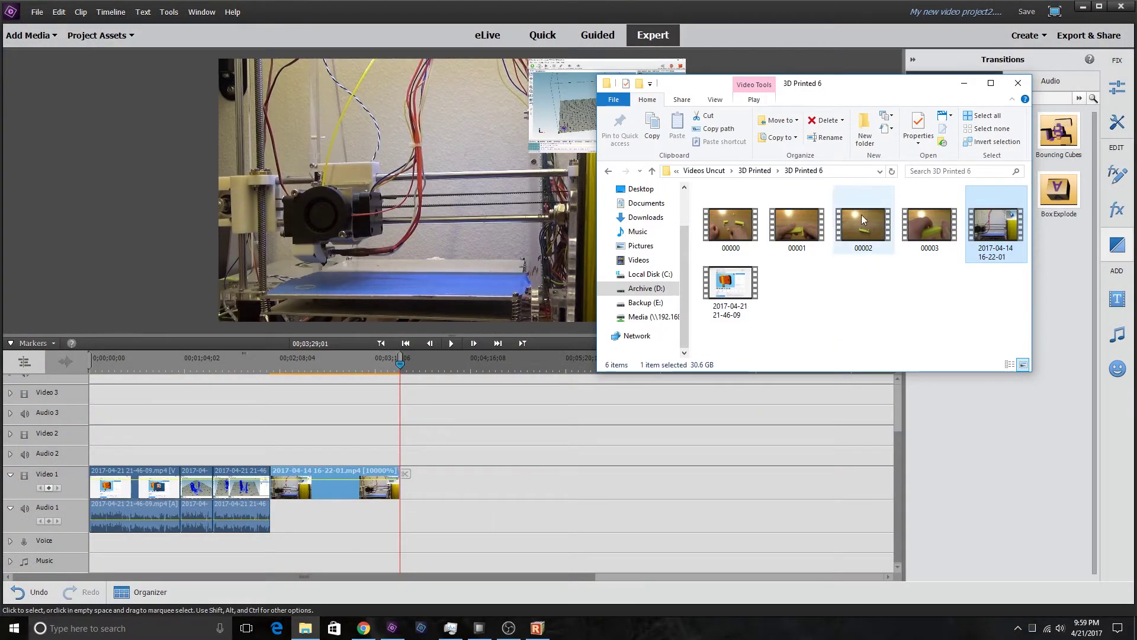
left_click(920, 244)
left_click_drag(934, 223, 404, 503)
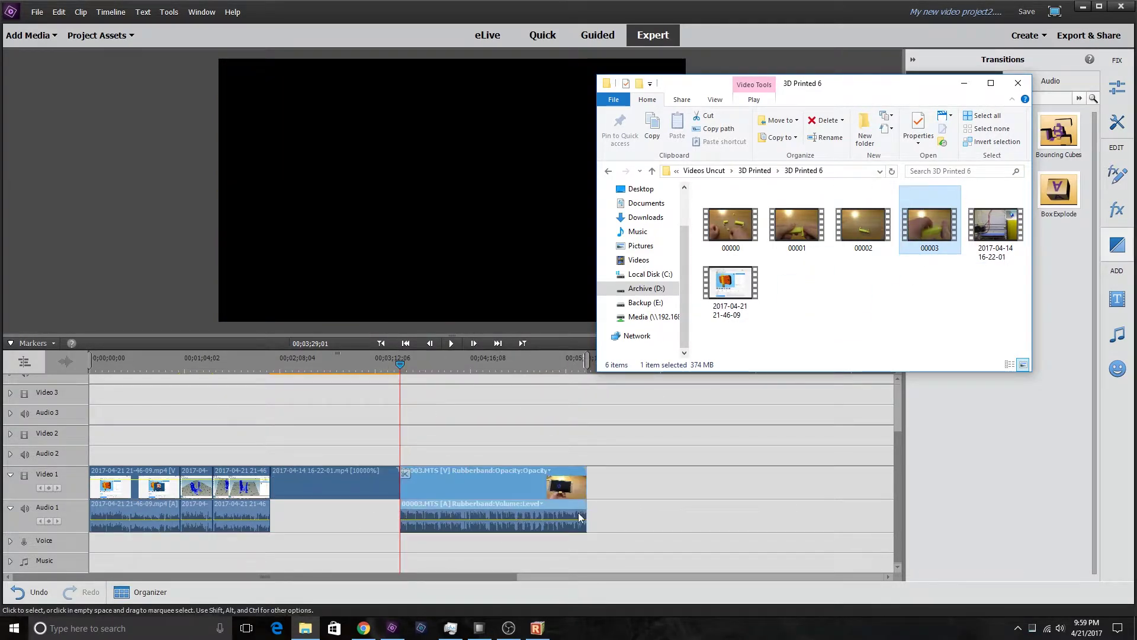
Return to the video editor and delete the 00003 clip from the end of the timeline.
left_click(235, 409)
left_click_drag(995, 149, 1019, 158)
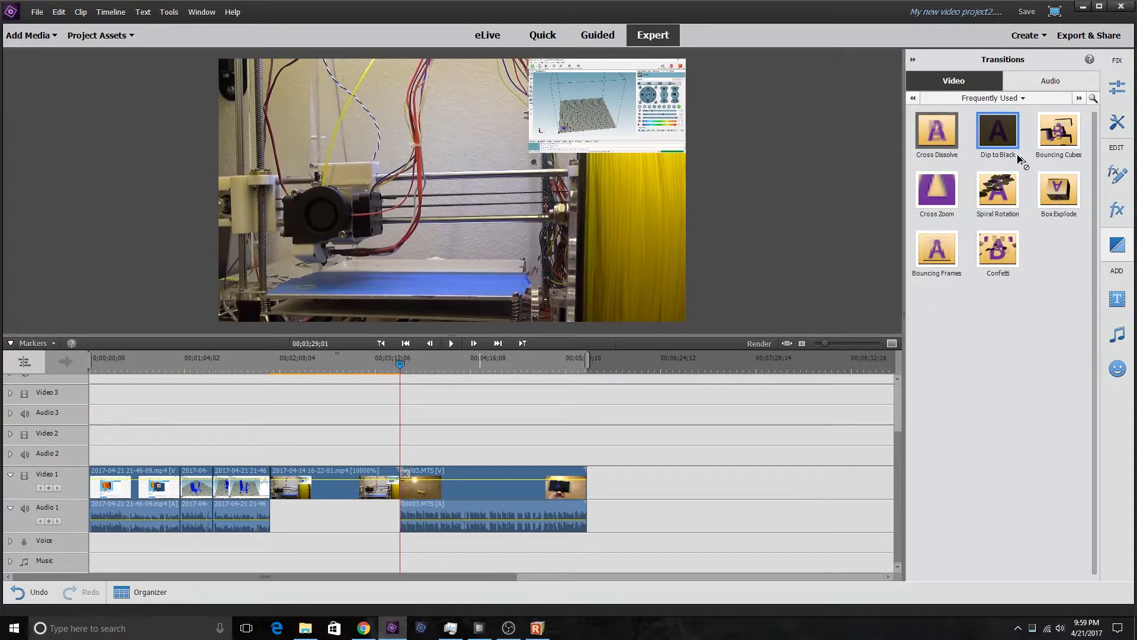
left_click(486, 492)
key("Delete")
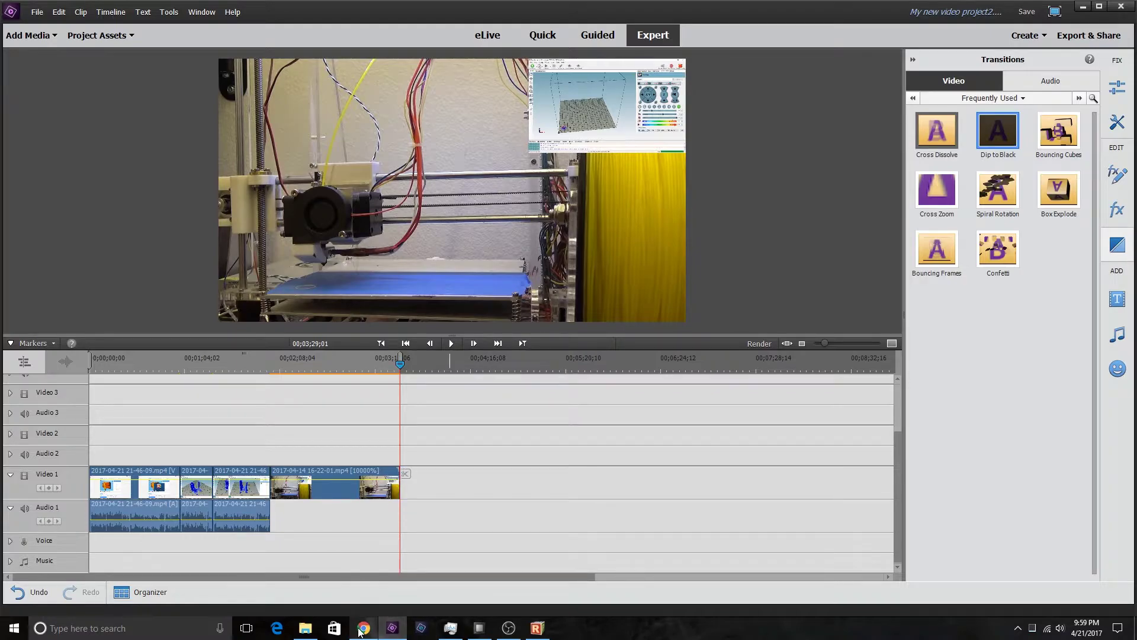
Add clip 00000 from the 3D Printed 6 folder after the sped-up printer clip on Video 1 and Audio 1.
mouse_move(450, 628)
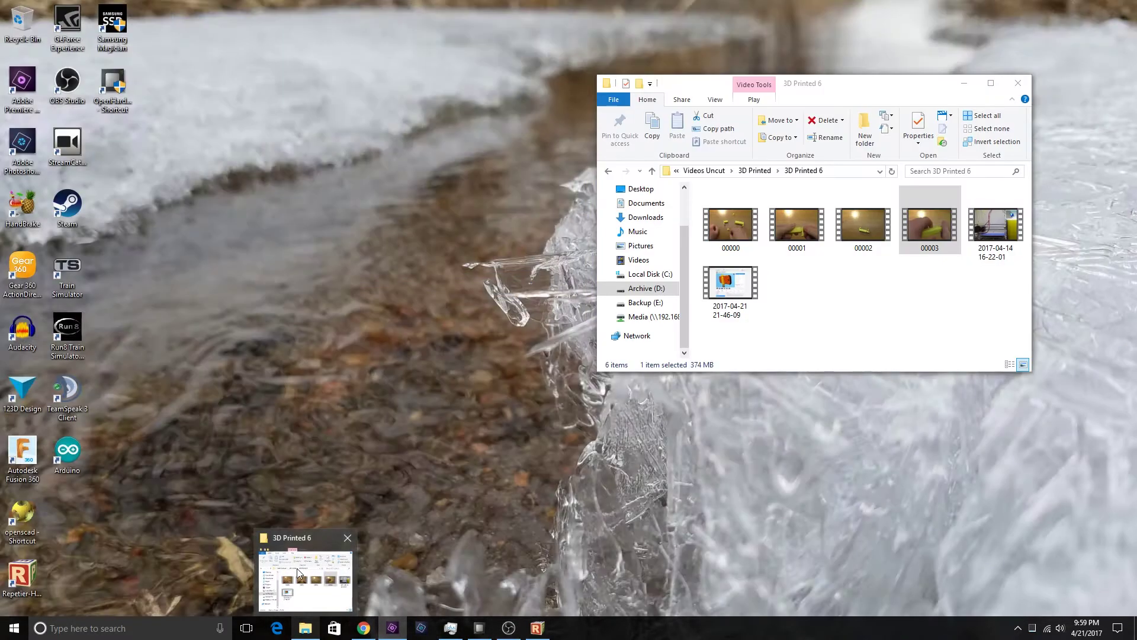
left_click(305, 572)
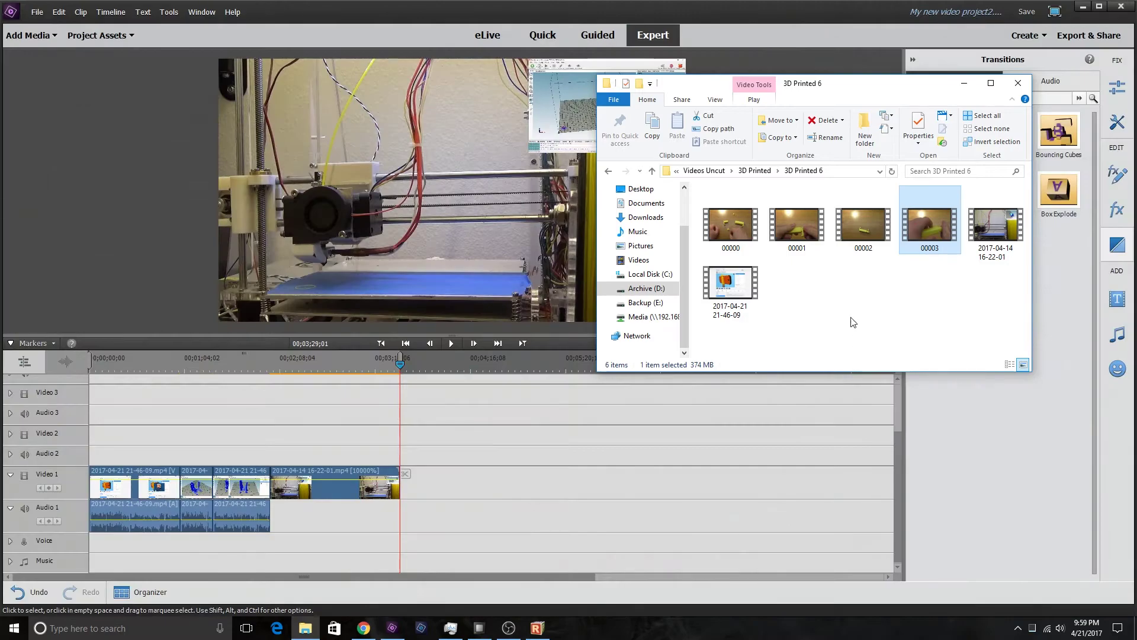
left_click_drag(731, 228, 411, 506)
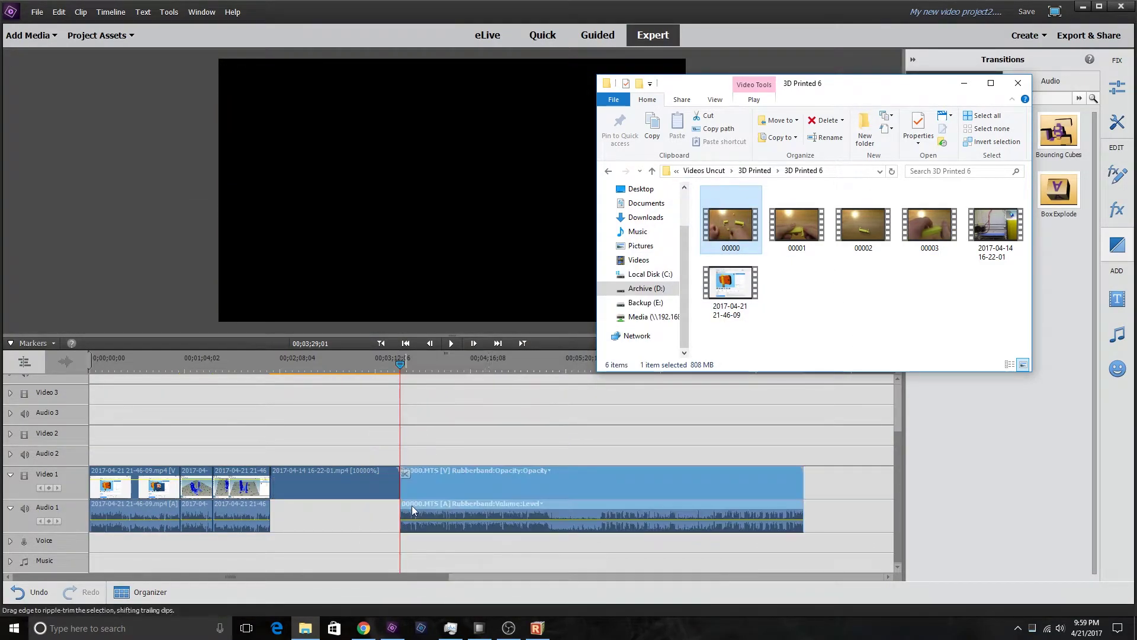
Apply a Cross Dissolve between the sped-up printer clip and clip 00000, and play across that cut.
left_click(196, 362)
left_click_drag(196, 373, 268, 384)
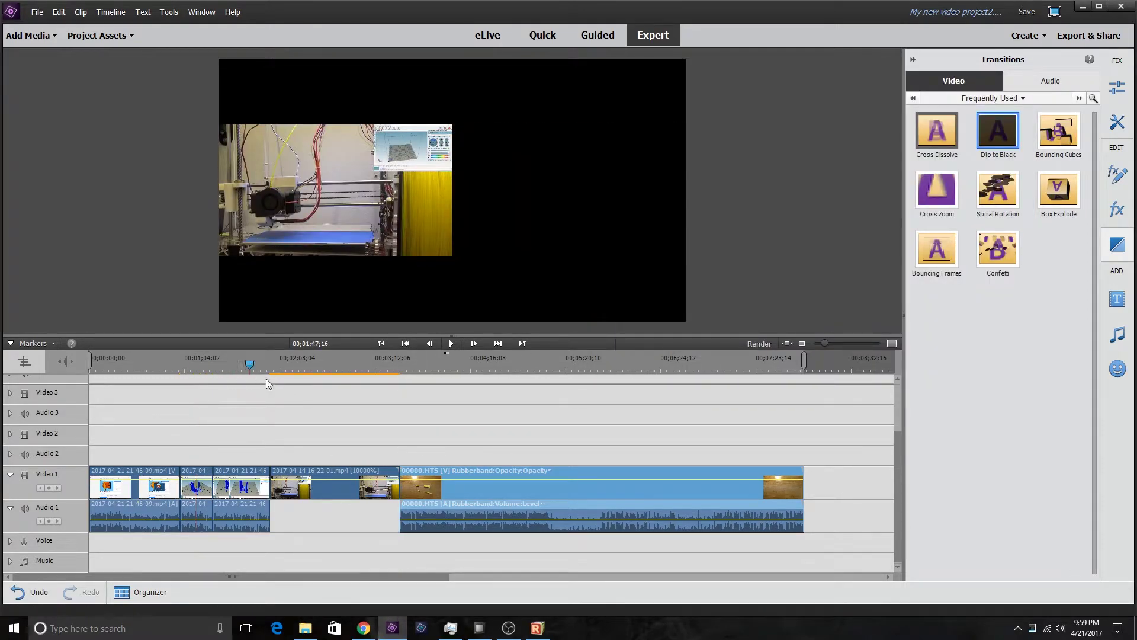
left_click_drag(384, 400, 401, 400)
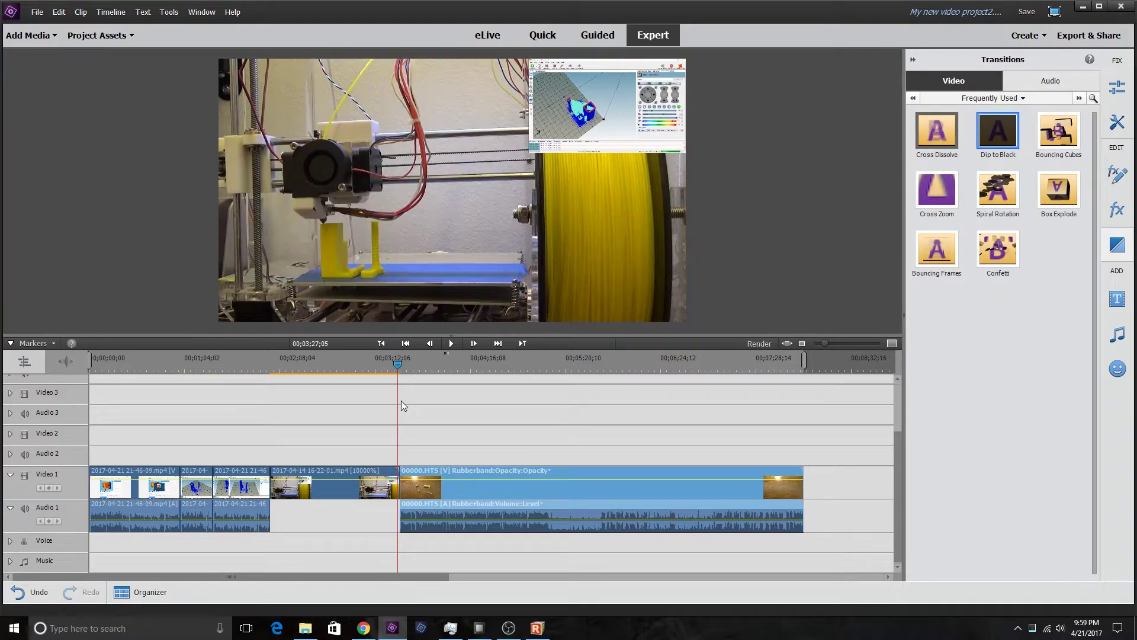
left_click_drag(937, 131, 399, 487)
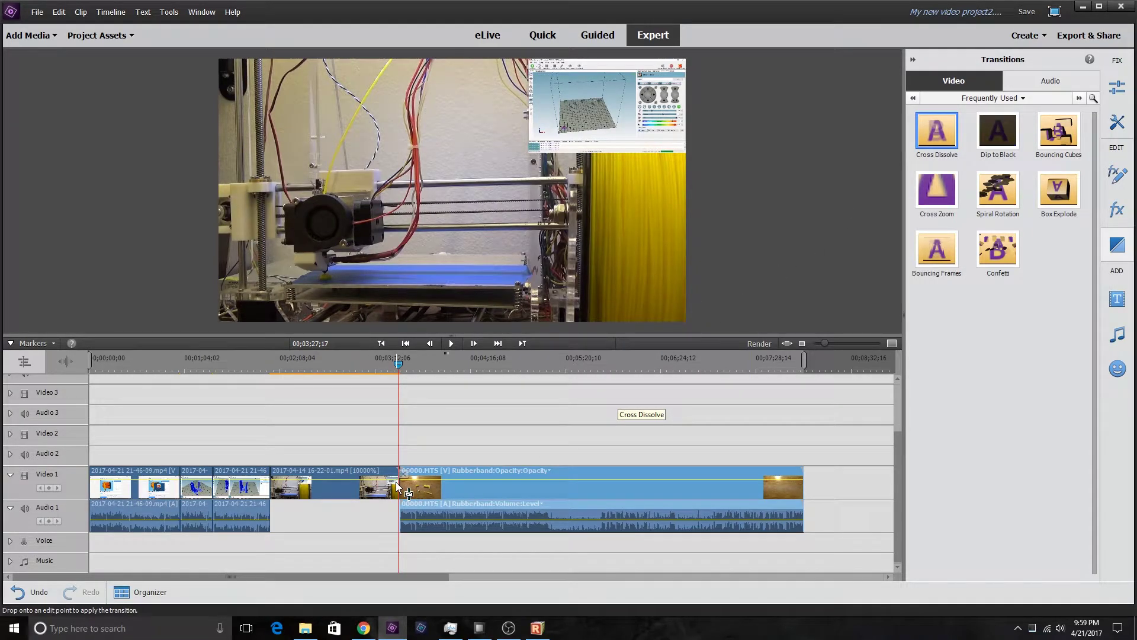
left_click(543, 488)
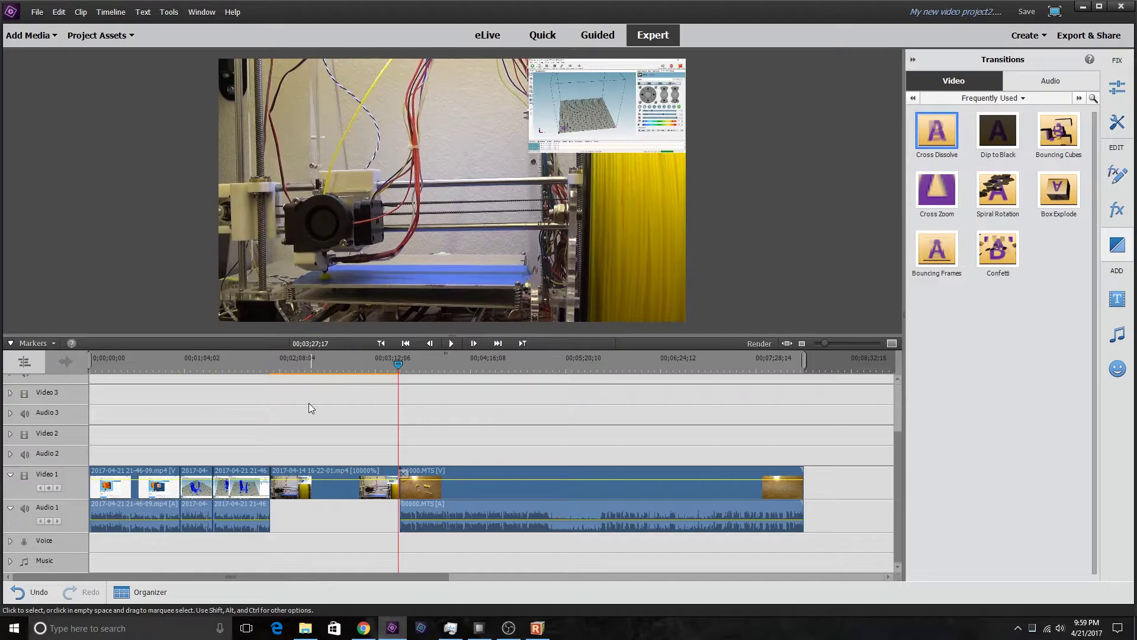
key("space")
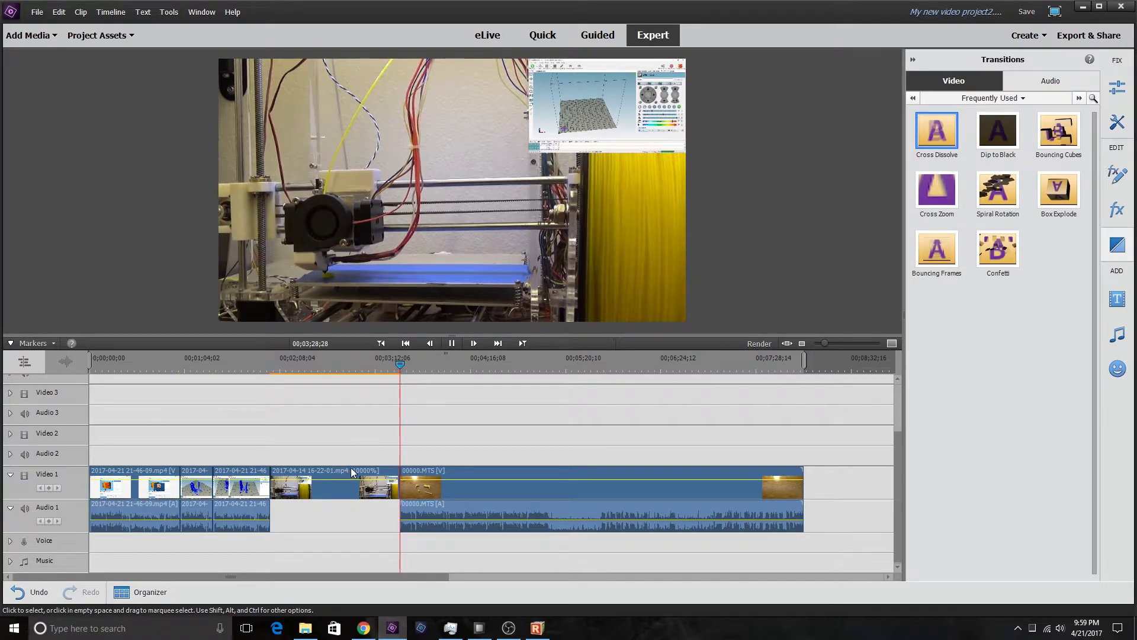
key("space")
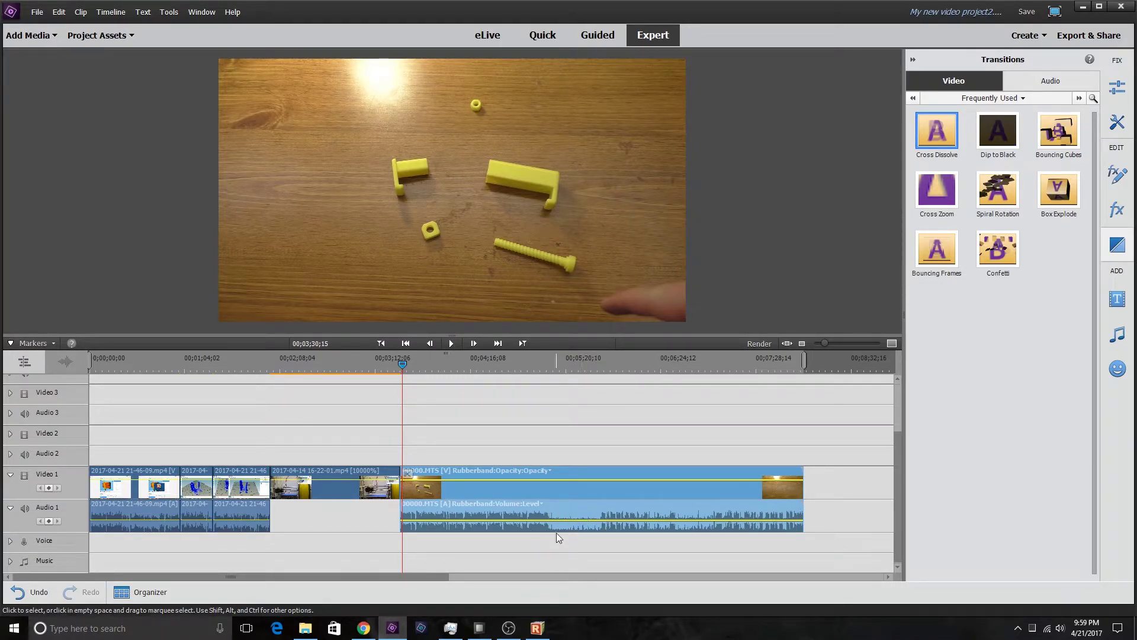
Play clip 00000 up to 00;04;13;24 and split it there.
key("space")
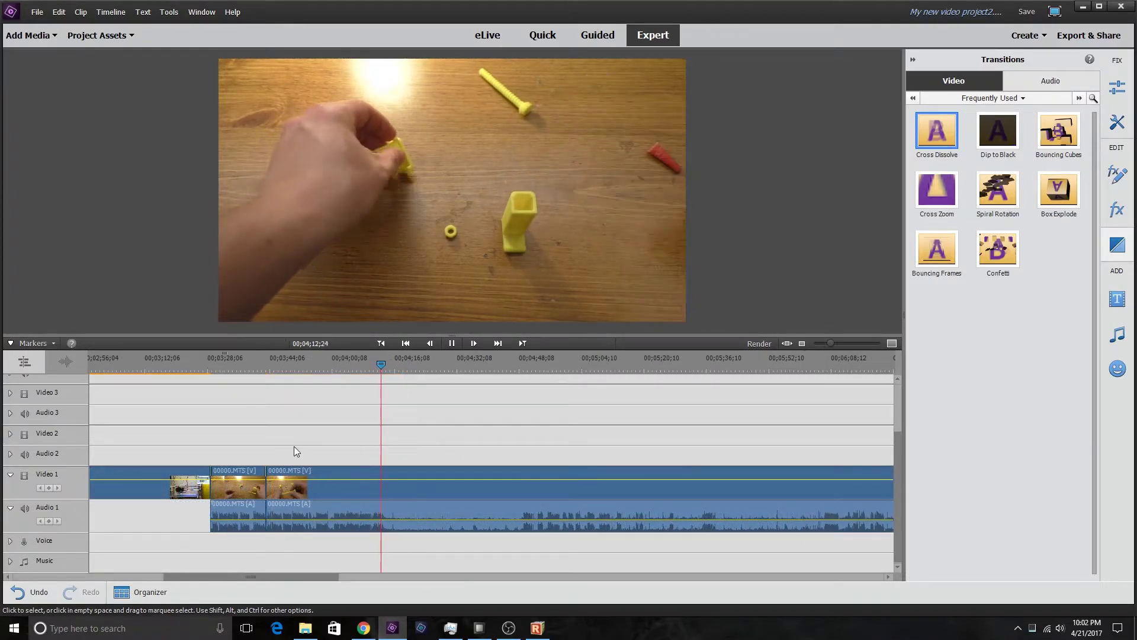
key("space")
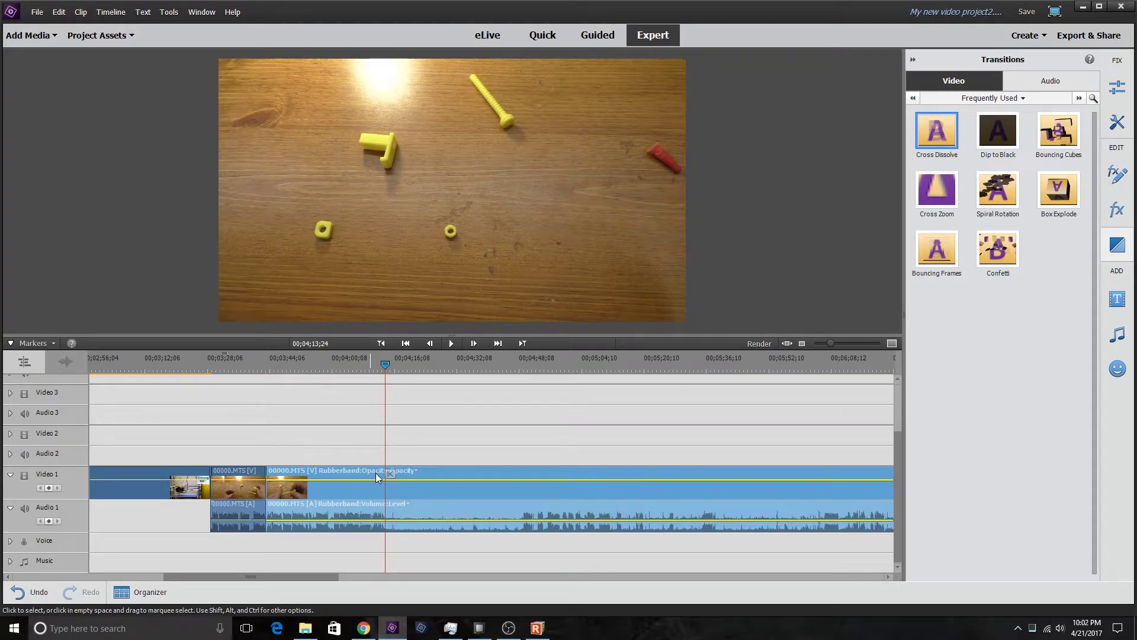
left_click(385, 477)
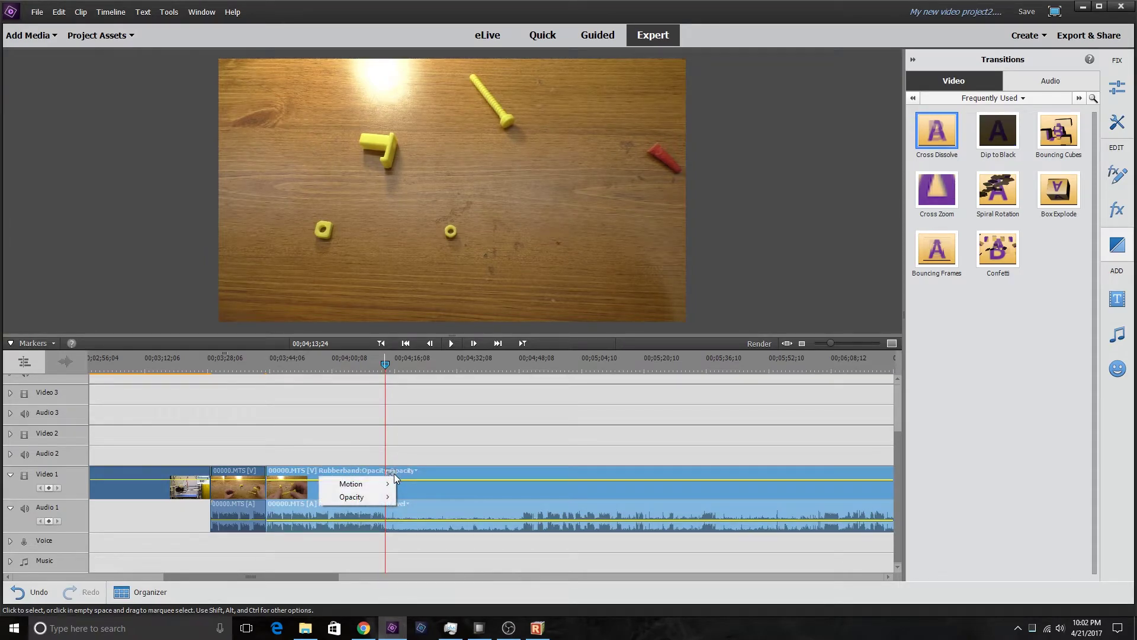
left_click(394, 474)
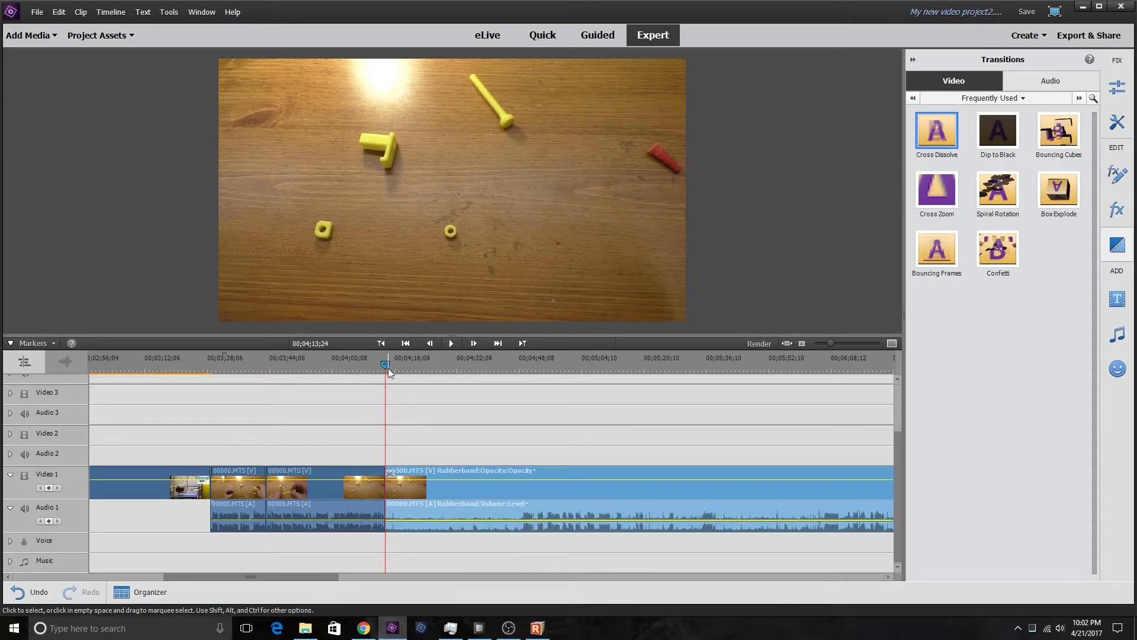
Split clip 00000 at 00;04;48;13, delete the section between the last two cuts, and play across the join.
left_click_drag(385, 368, 521, 394)
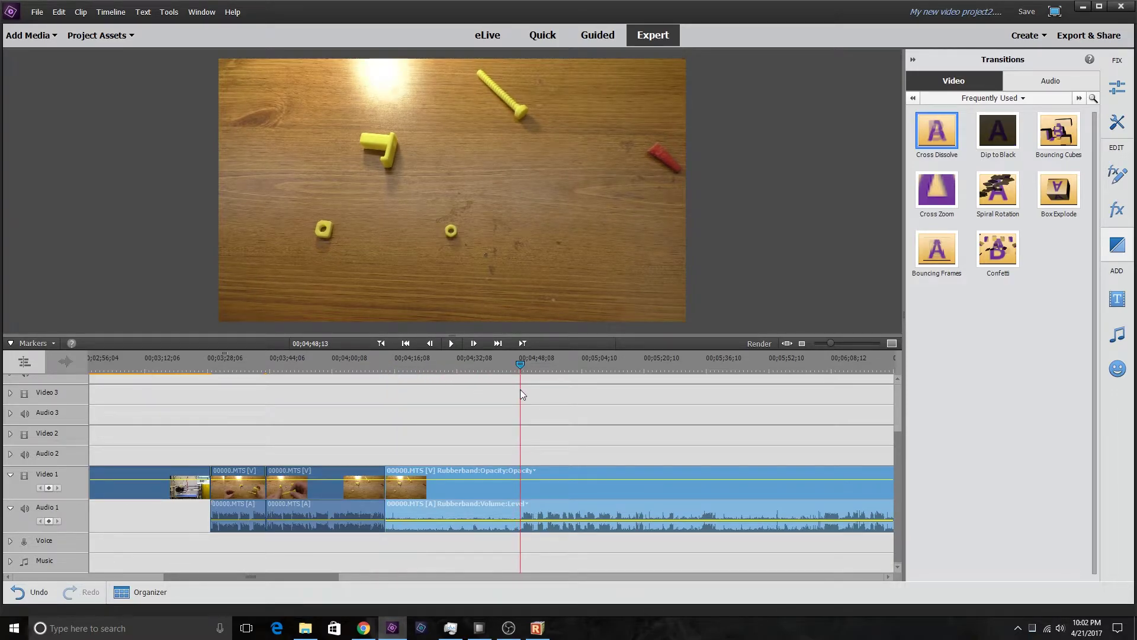
left_click(525, 474)
left_click(462, 492)
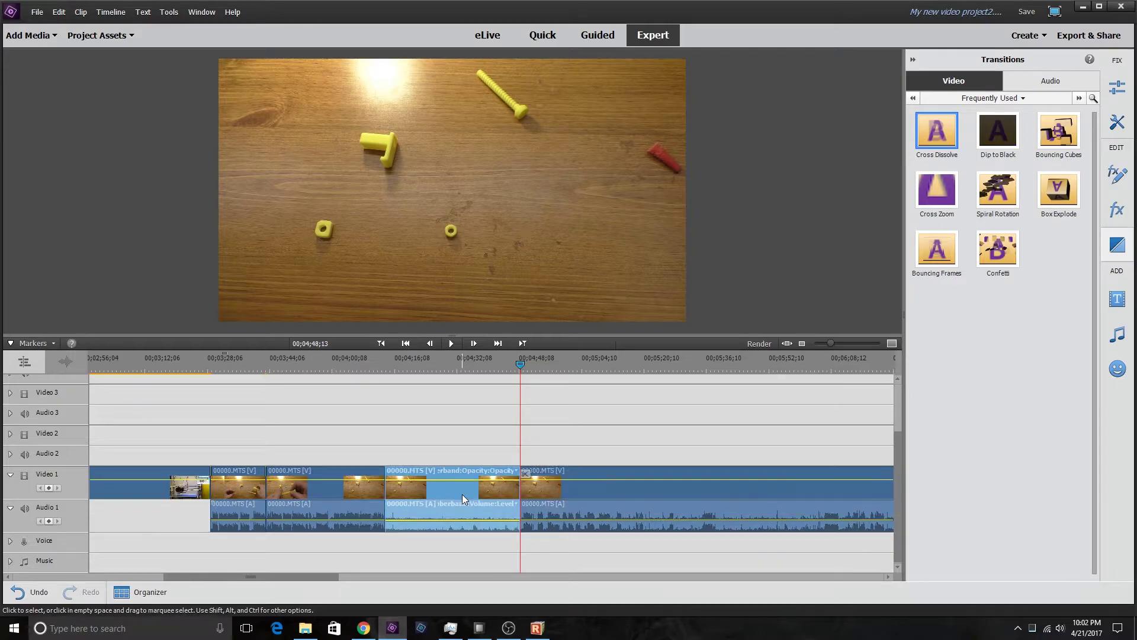
key("Delete")
left_click_drag(516, 363, 382, 388)
key("space")
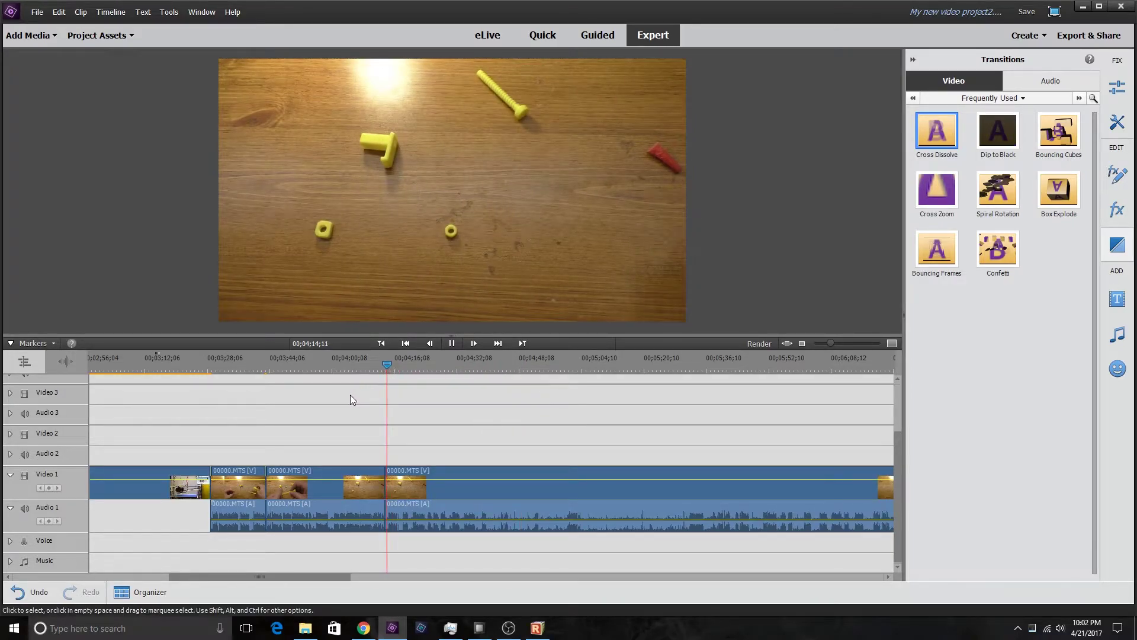
Apply a Dip to Black transition at the new join in clip 00000 near 00;04;13;24 and play across it.
left_click(1003, 133)
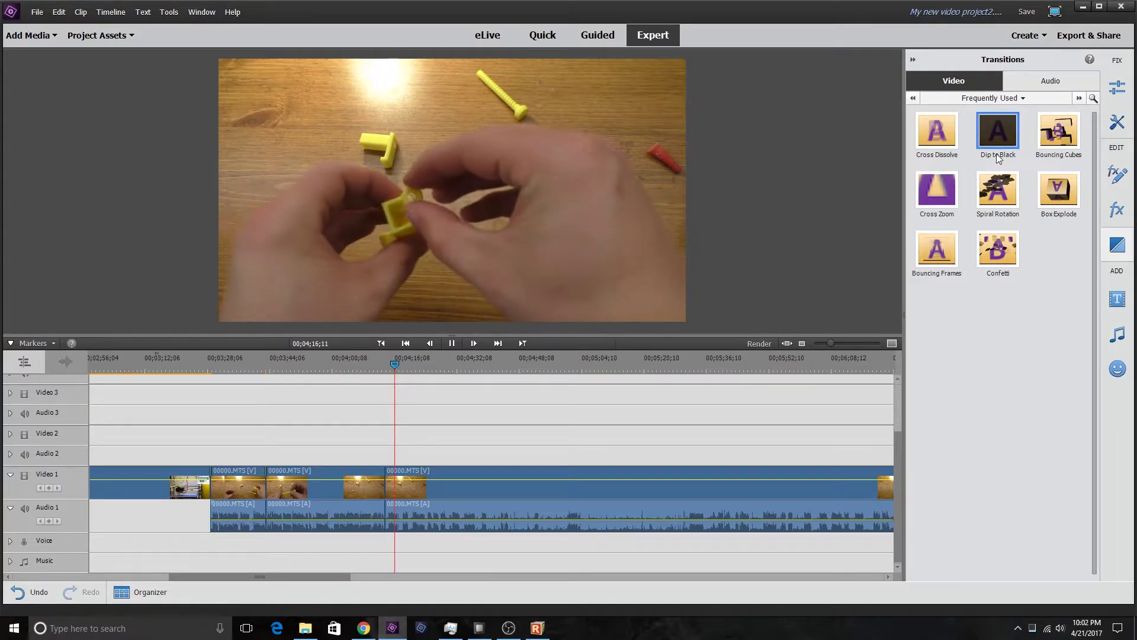
left_click_drag(1004, 129, 440, 472)
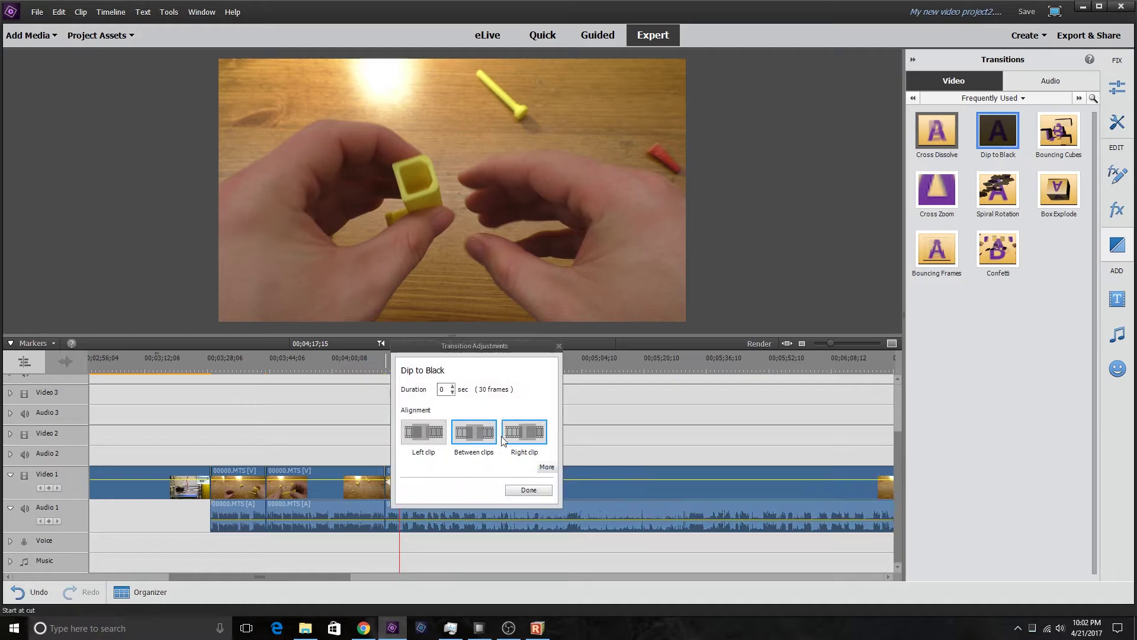
left_click(529, 491)
left_click_drag(401, 367, 383, 373)
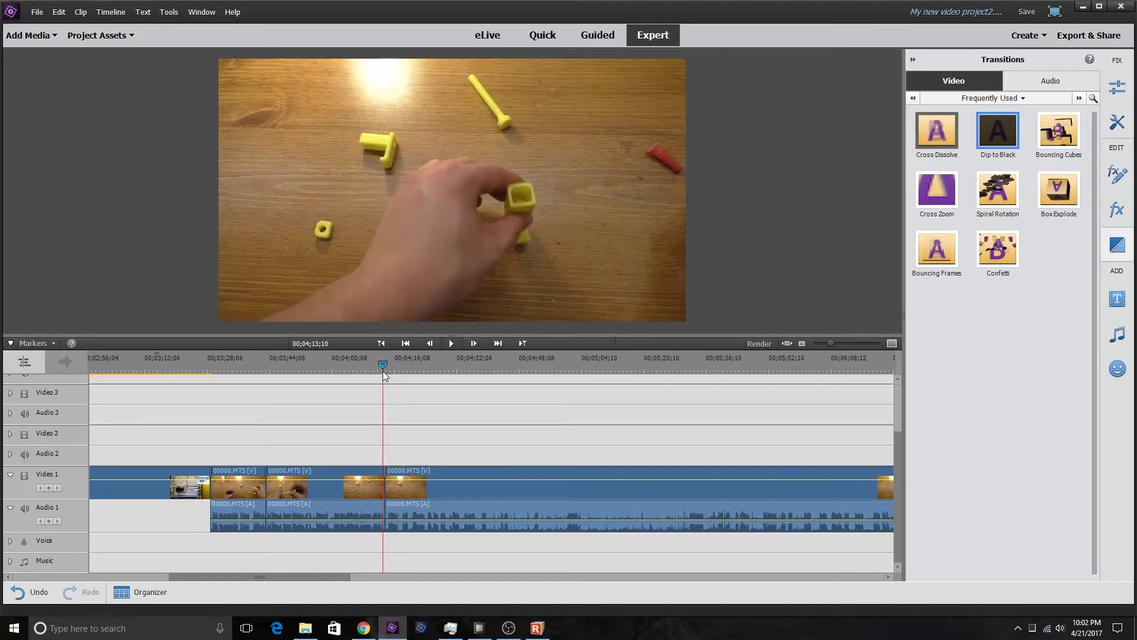
key("space")
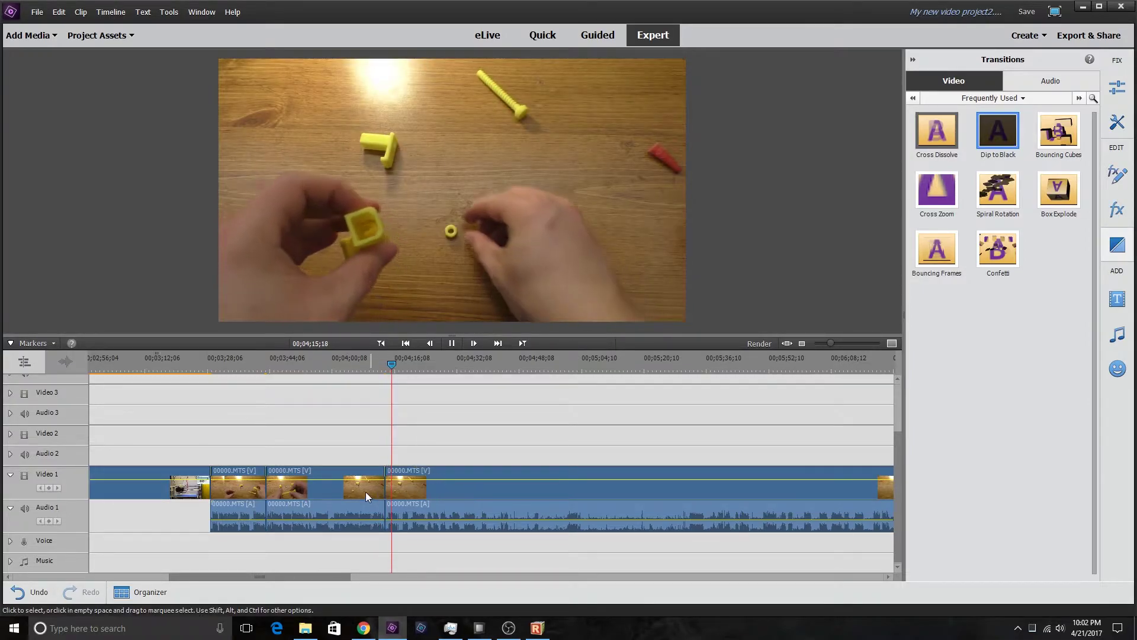
Skim the last section of clip 00000 to 00;06;28;11 and delete that section from the timeline.
left_click_drag(250, 578, 274, 579)
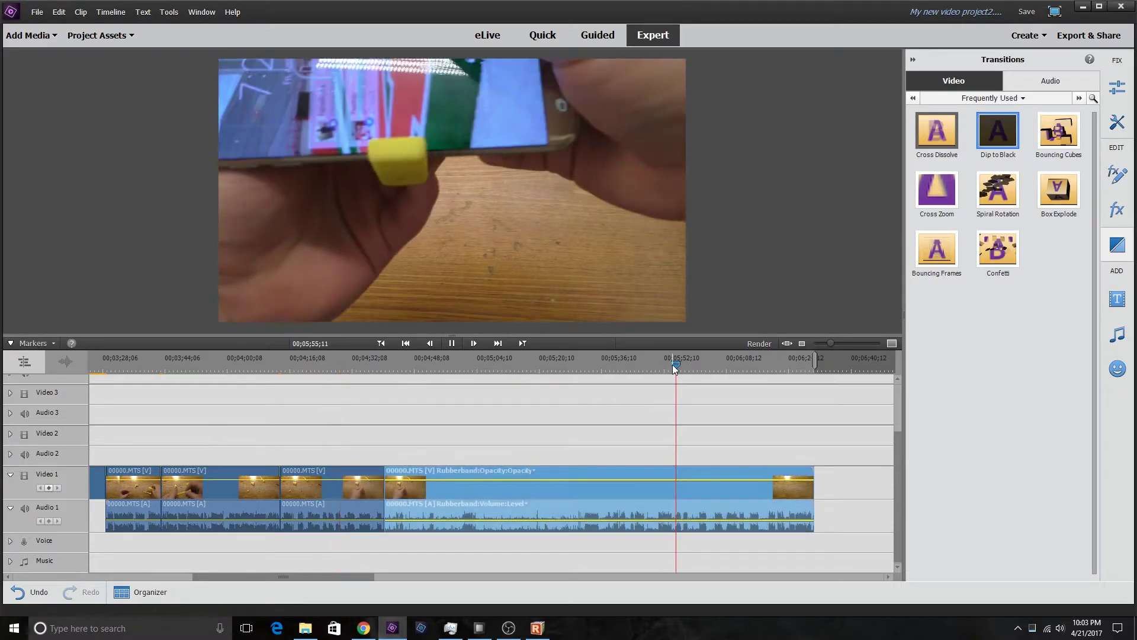
left_click_drag(673, 365, 804, 365)
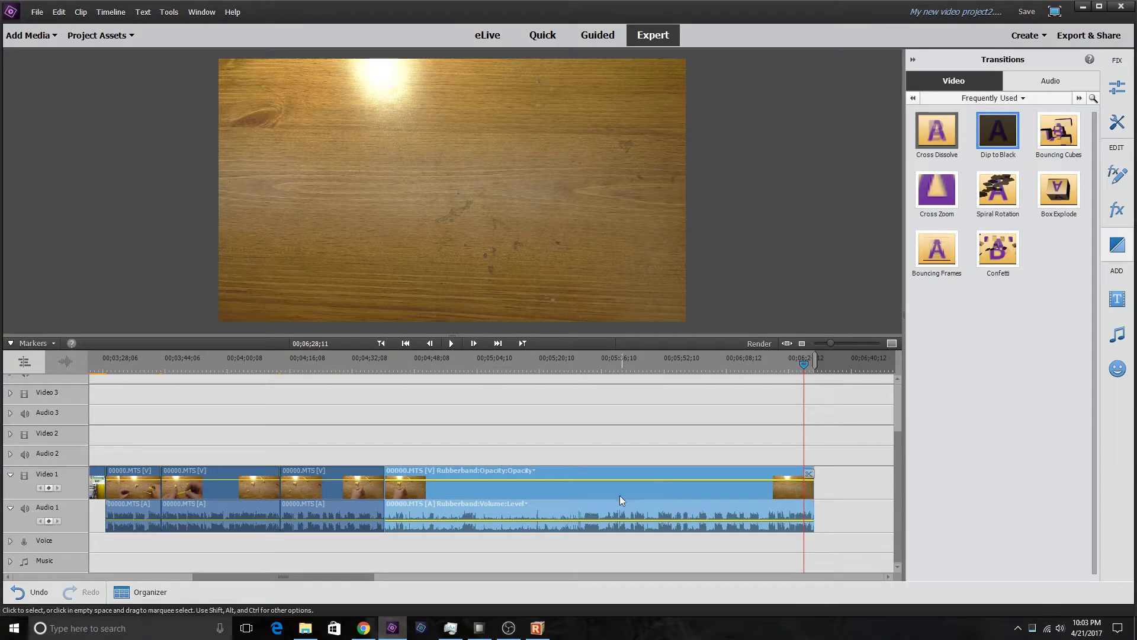
key("Delete")
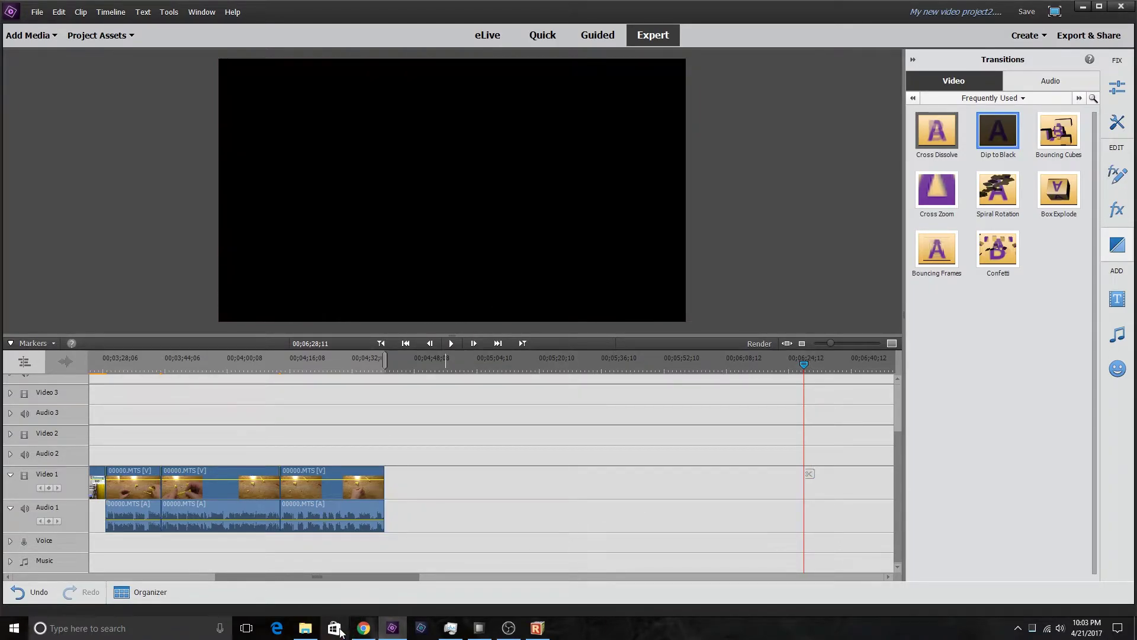
Add clip 00003 from the 3D Printed 6 folder after the last 00000 section on Video 1 and Audio 1.
left_click(305, 628)
left_click_drag(931, 221, 388, 538)
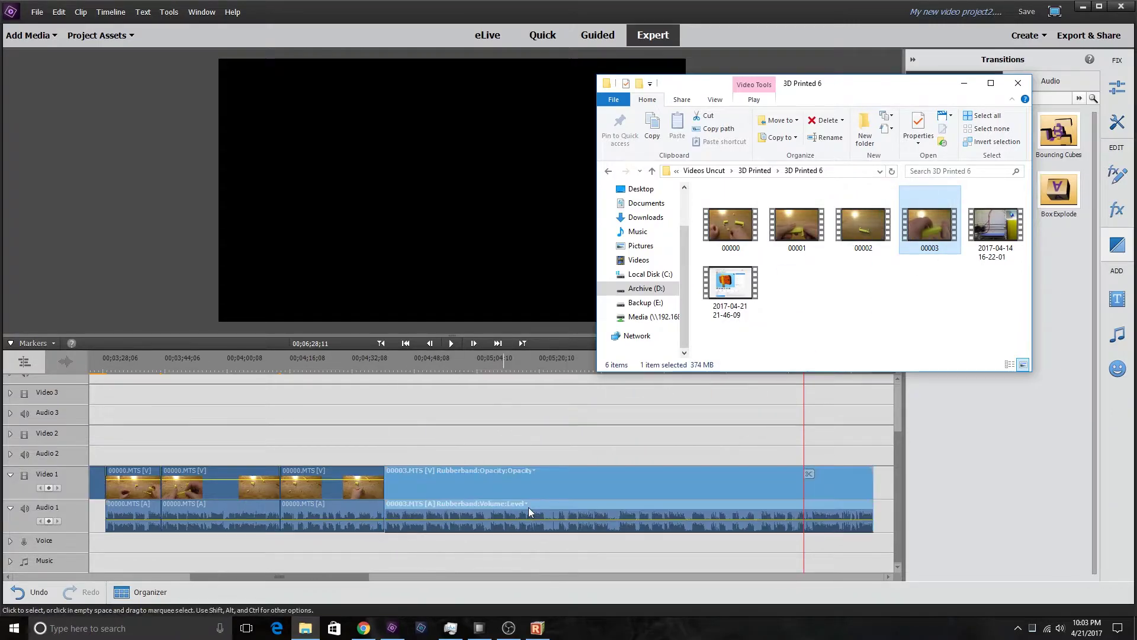
left_click(159, 246)
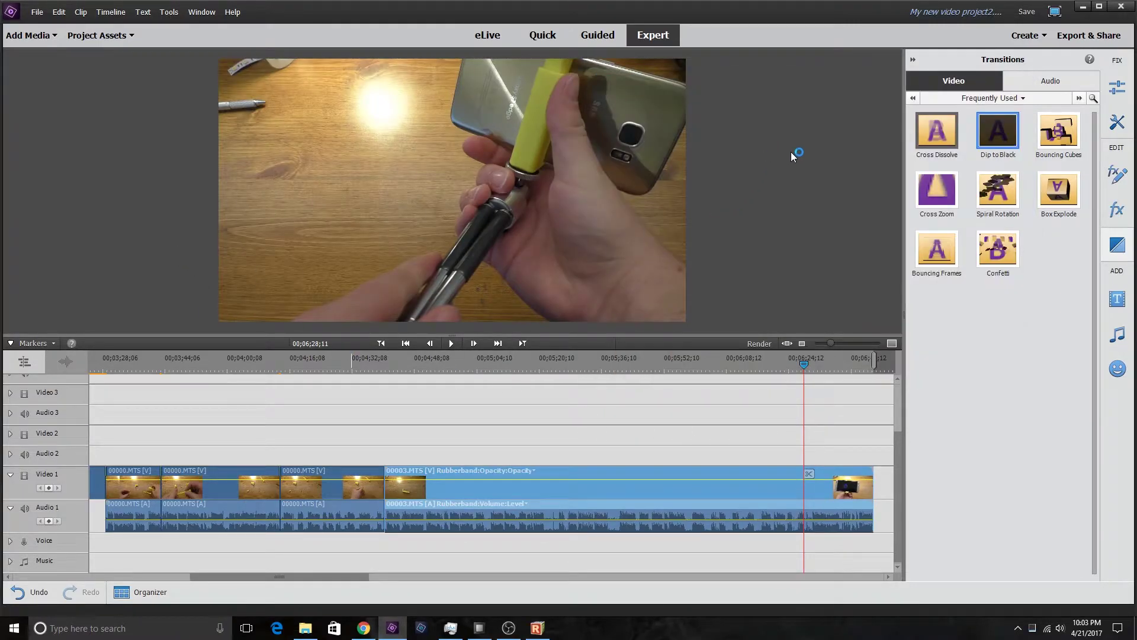
Apply a Dip to Black transition between clips 00000 and 00003, and play the timeline from just before the cut.
left_click_drag(997, 132, 384, 494)
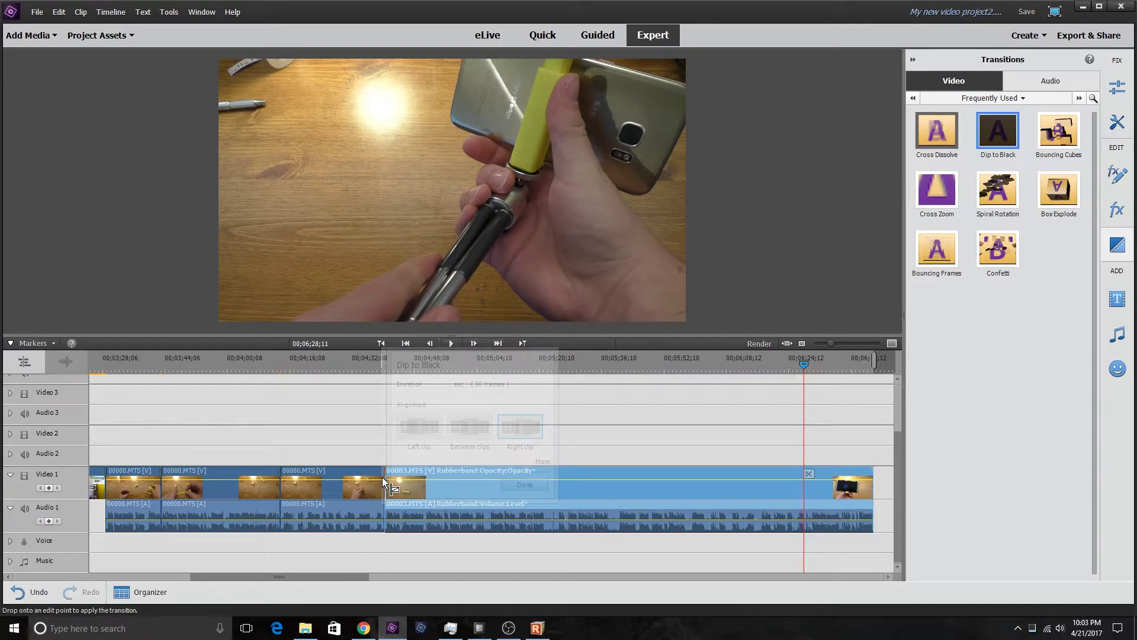
left_click(525, 485)
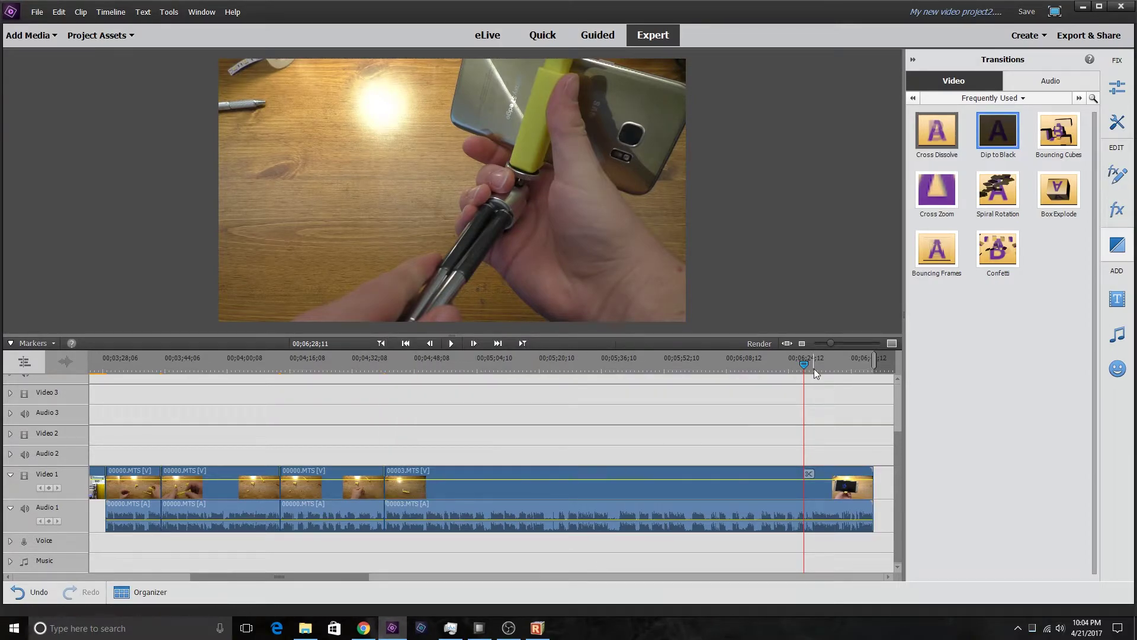
left_click_drag(425, 388, 384, 384)
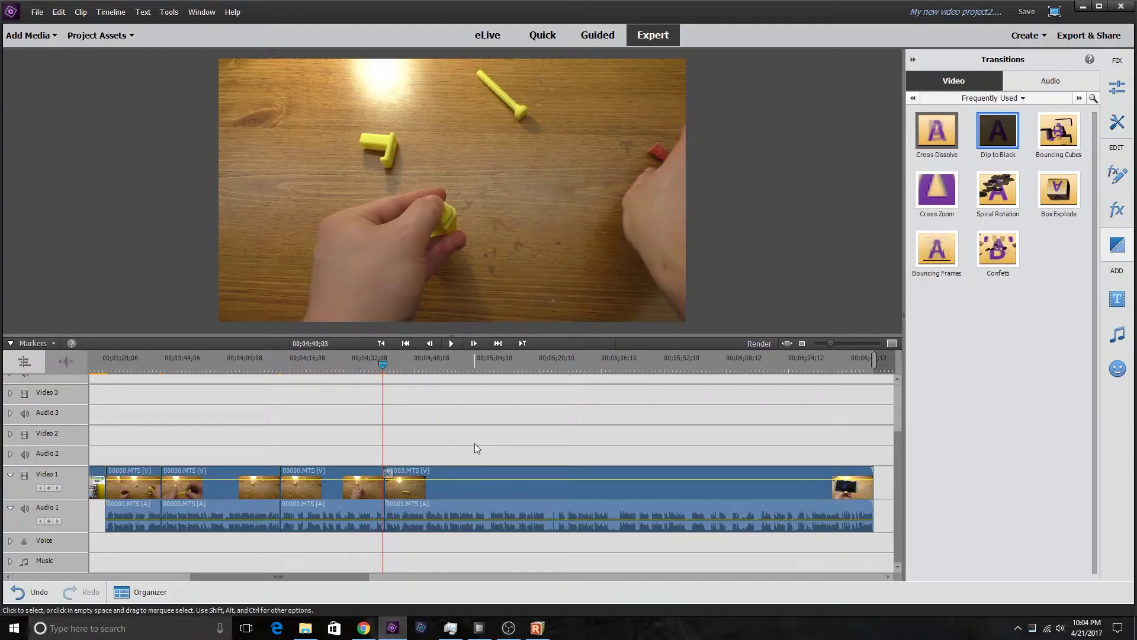
key("space")
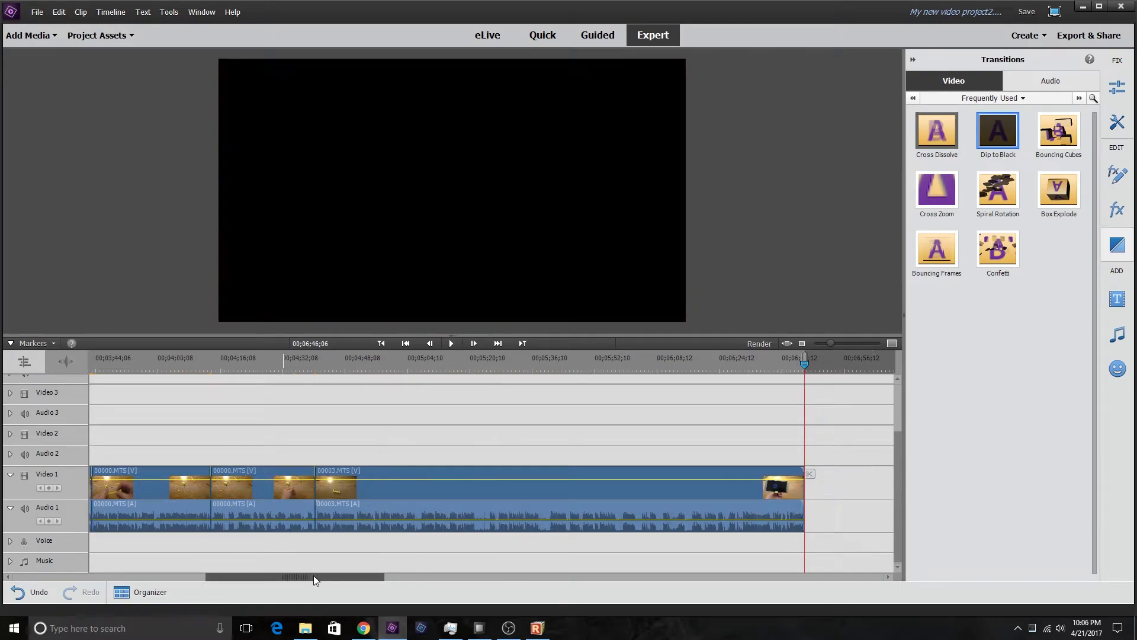
Place a Default Text title on Video 2 at the start of the sped-up printer clip, at 00;02;01;29.
scroll(305, 574, "left", 8)
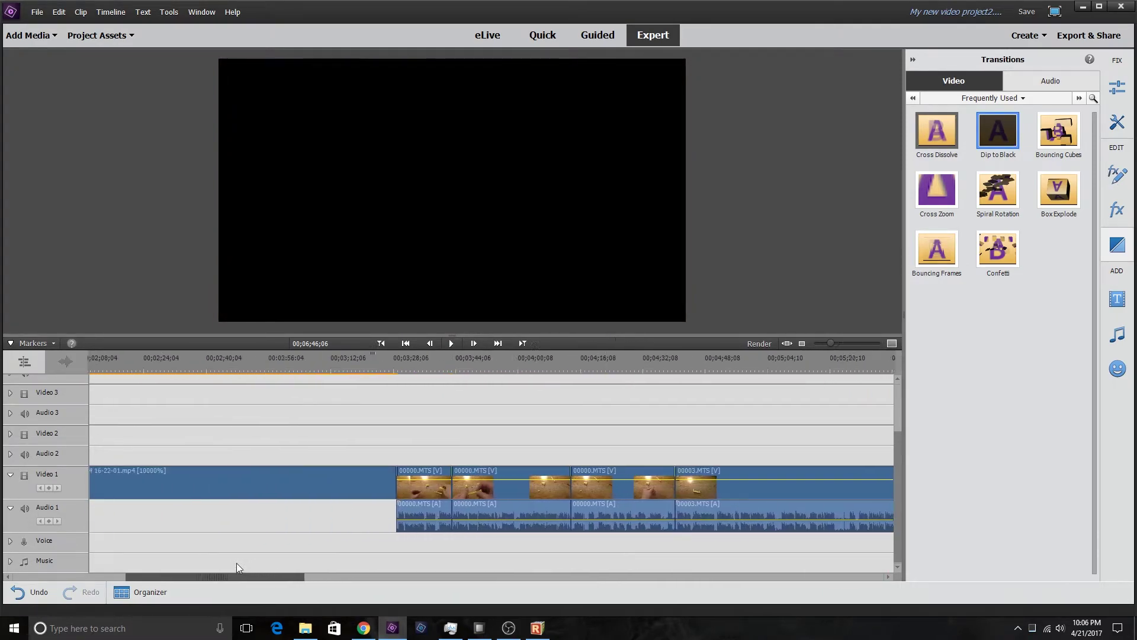
scroll(236, 563, "left", 3)
left_click(206, 367)
left_click_drag(208, 367, 209, 367)
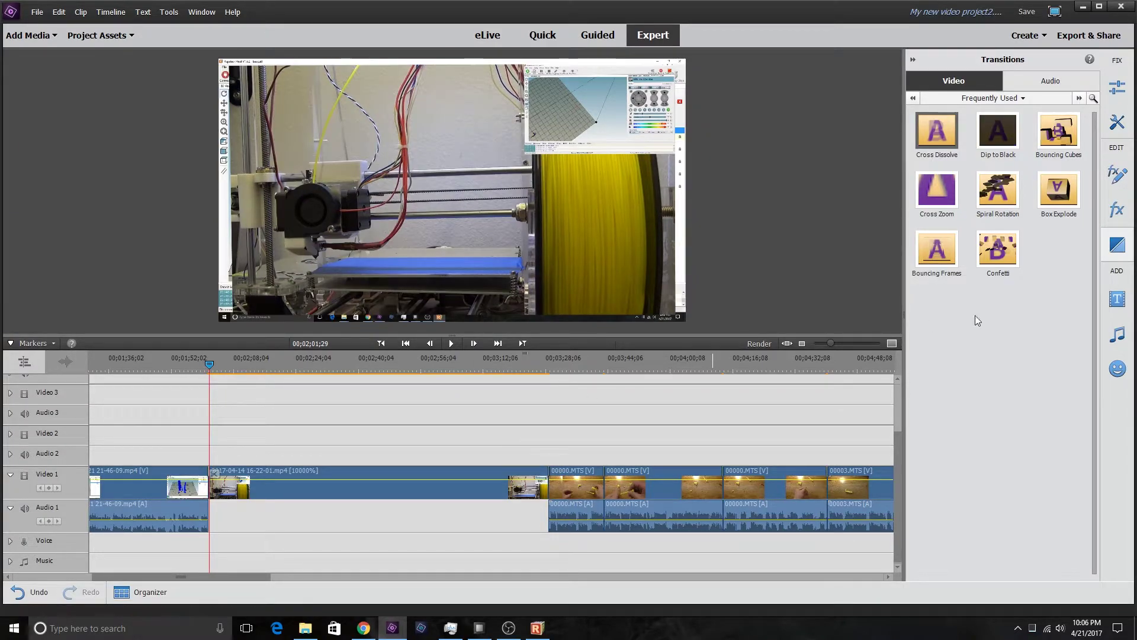
left_click(1117, 299)
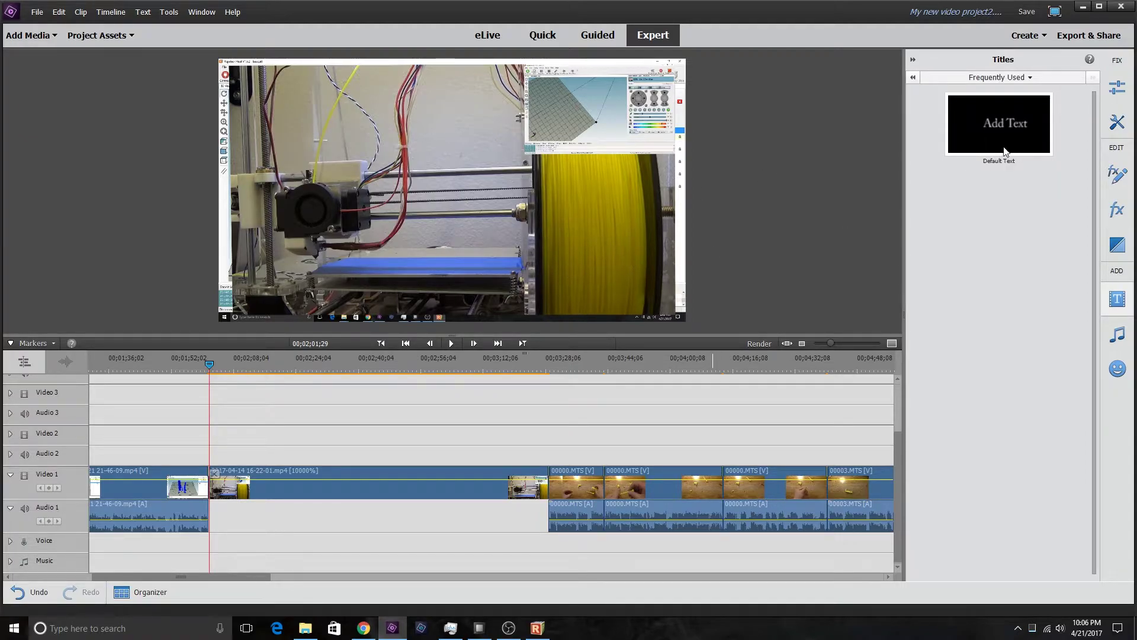
left_click_drag(1012, 126, 304, 430)
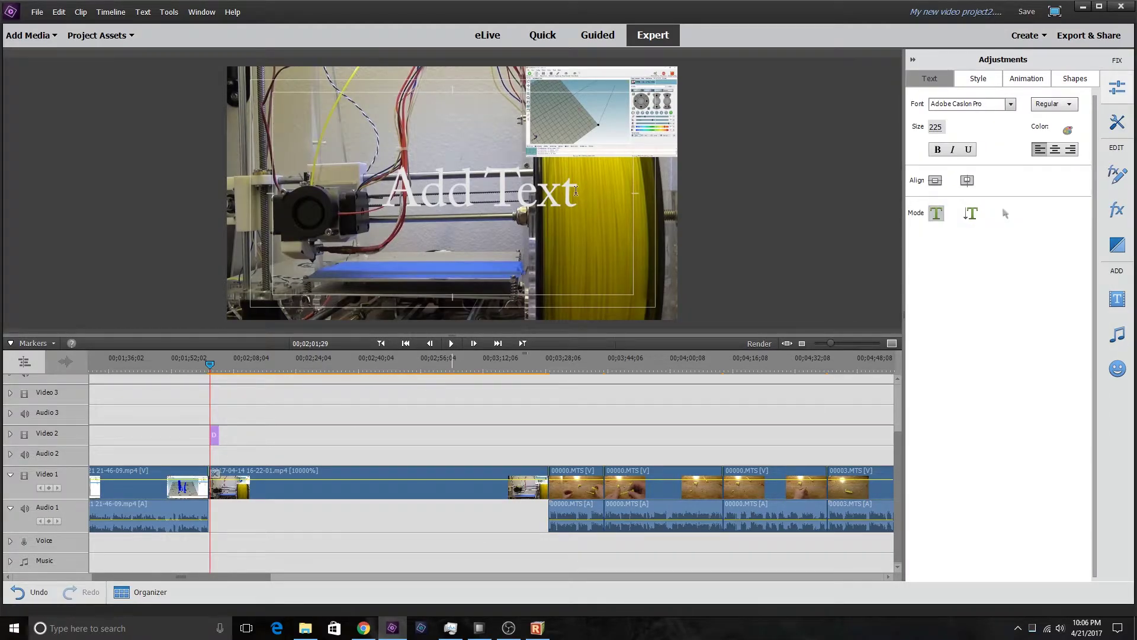
Replace the title's placeholder text with "100X Speed" and start a second line below it.
double_click(575, 190)
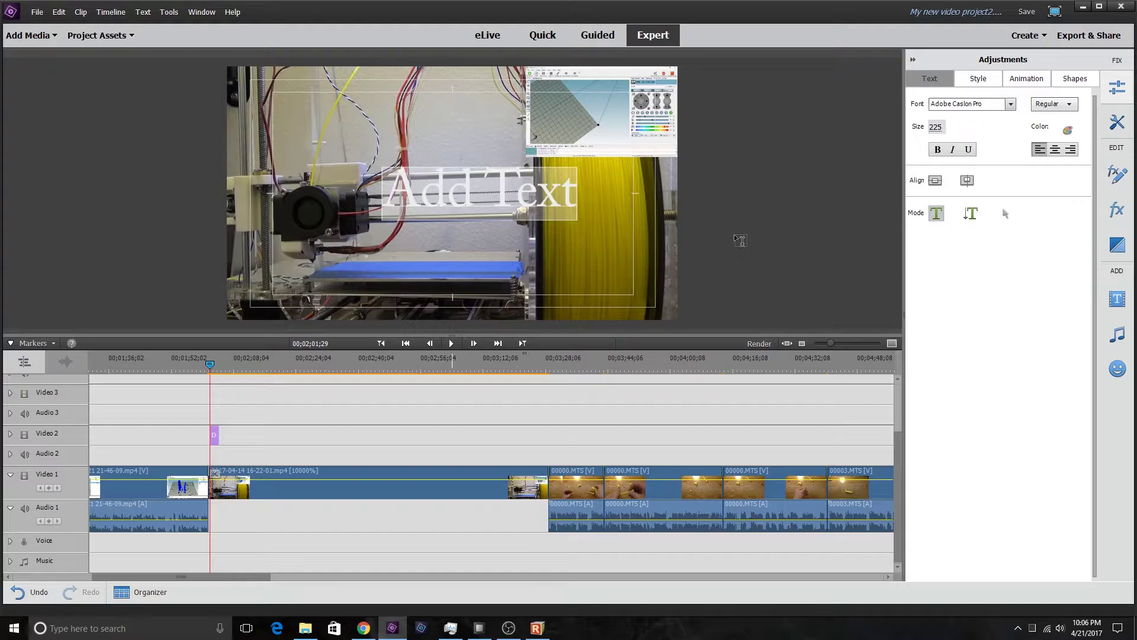
type("Speed")
key("BackSpace")
key("BackSpace")
key("BackSpace")
key("BackSpace")
key("BackSpace")
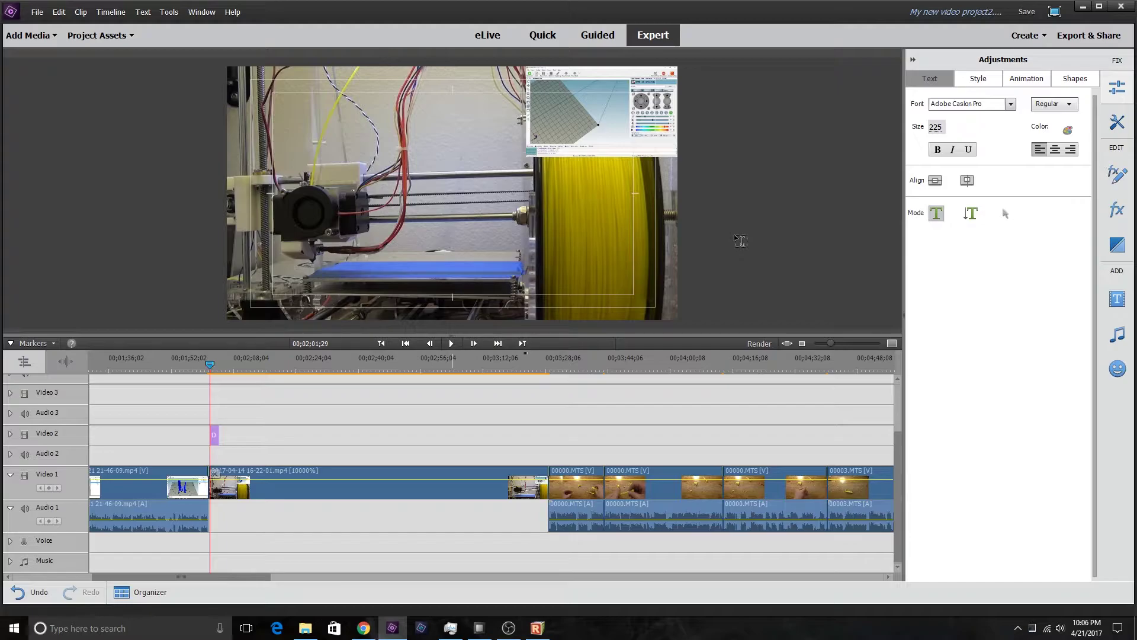
left_click(422, 189)
type("100X Speed")
key("Return")
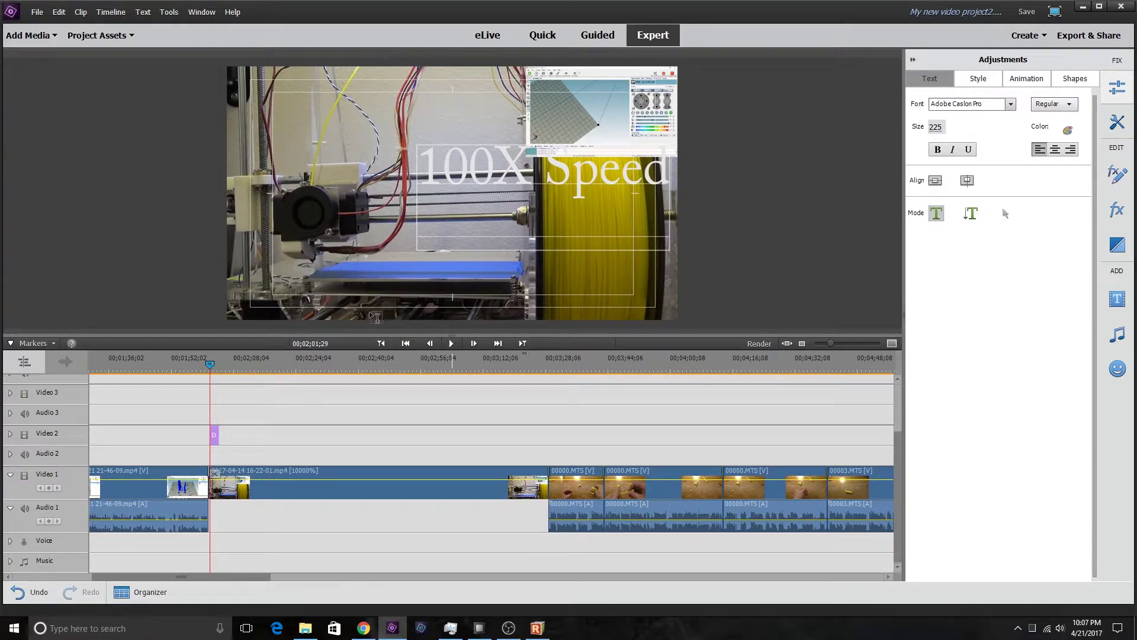
Enter "Total Time:" as the title's second line and start a third line.
type("Totla")
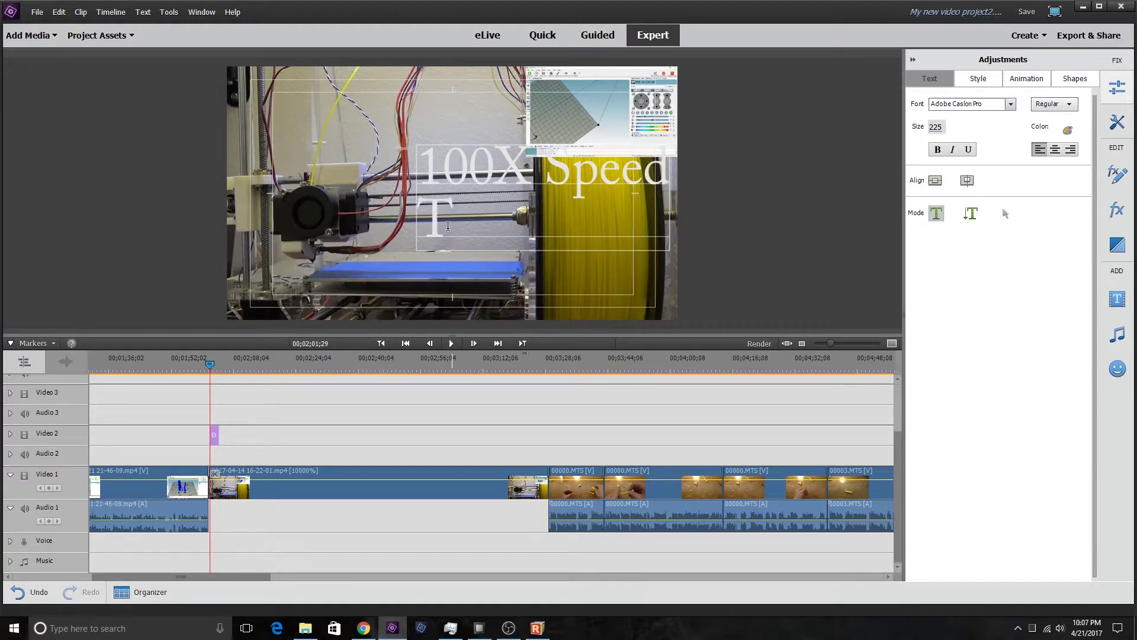
key("BackSpace")
key("BackSpace")
type("al")
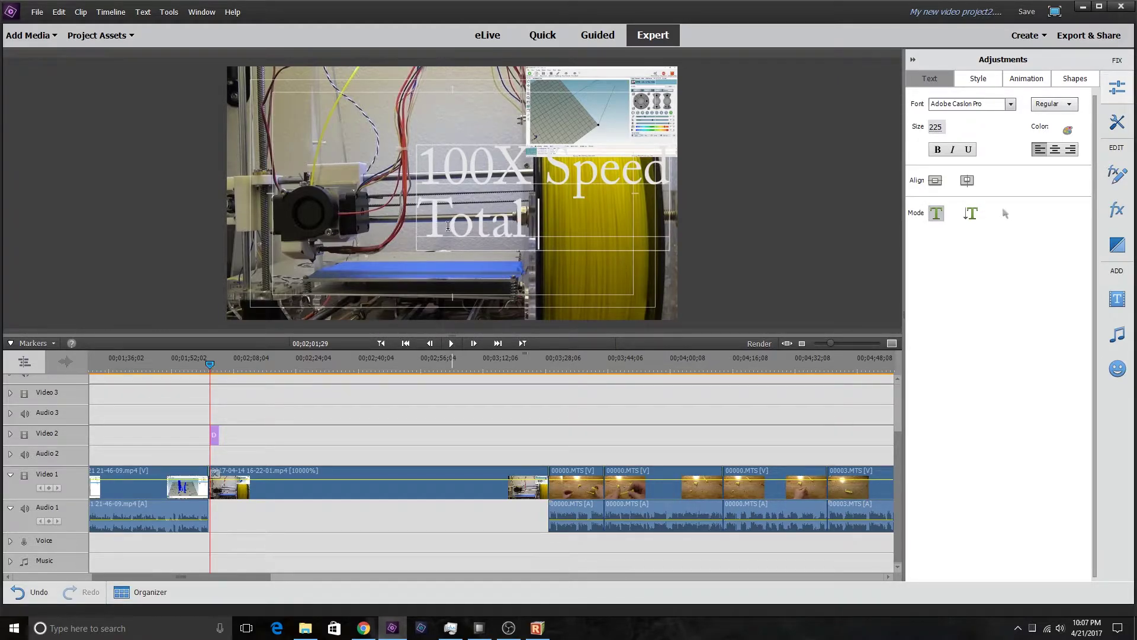
type(" Time:")
key("Return")
left_click(305, 627)
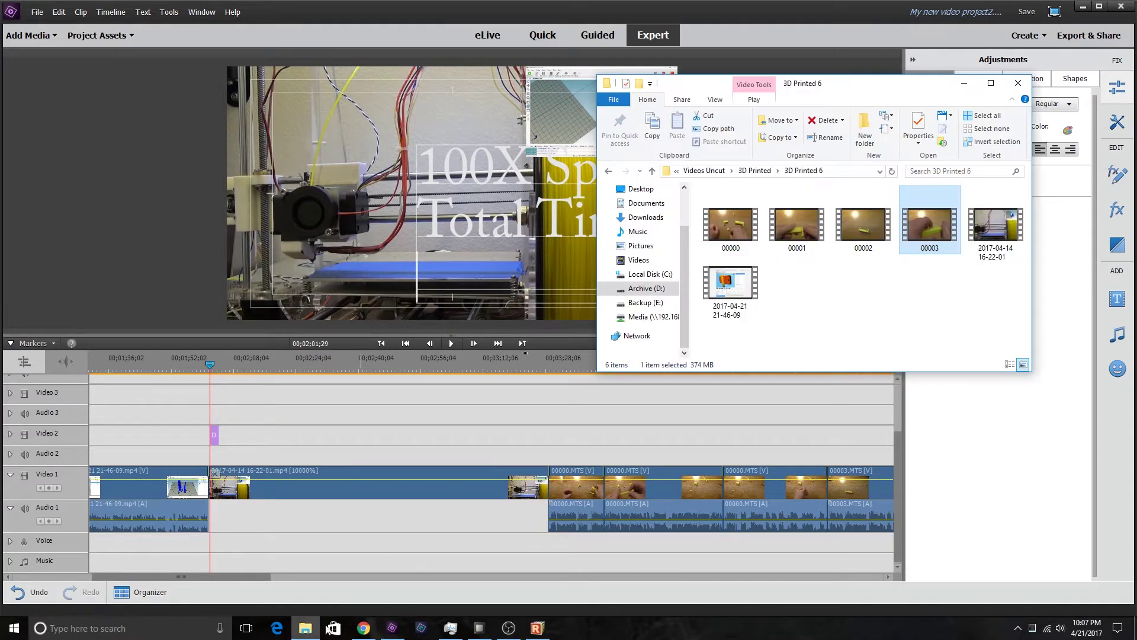
left_click(738, 292)
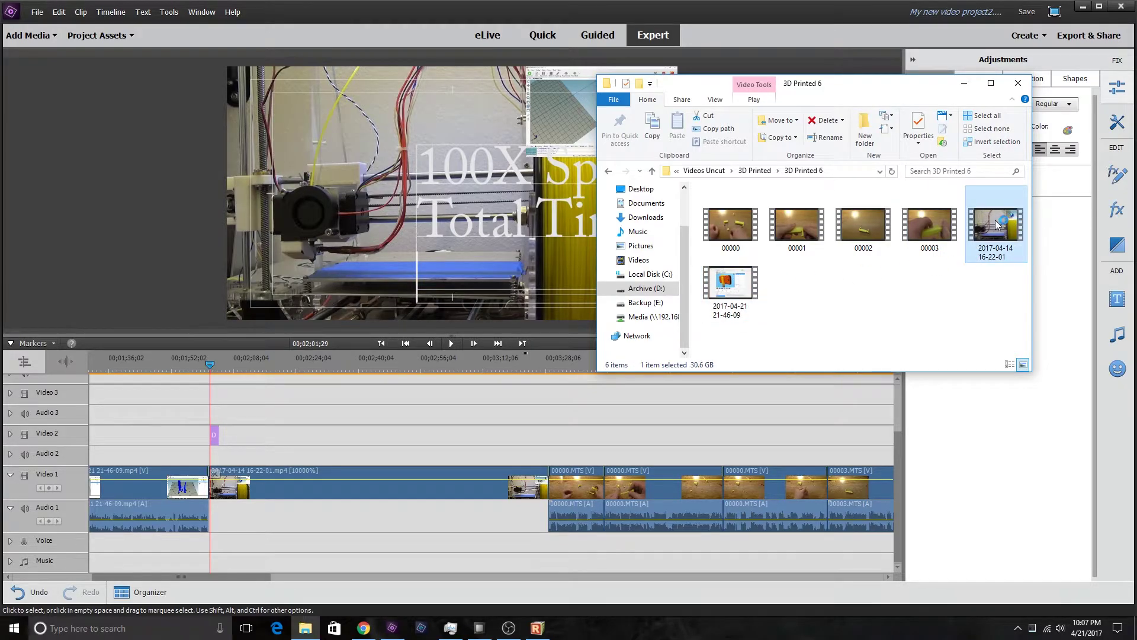
right_click(976, 220)
left_click(1010, 389)
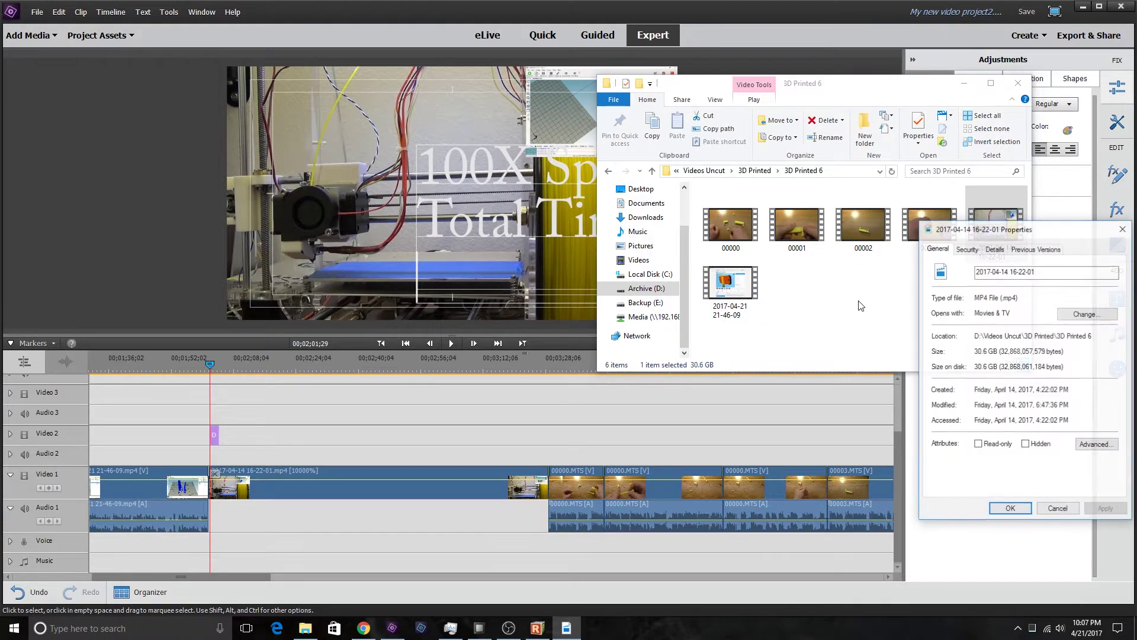
left_click(993, 250)
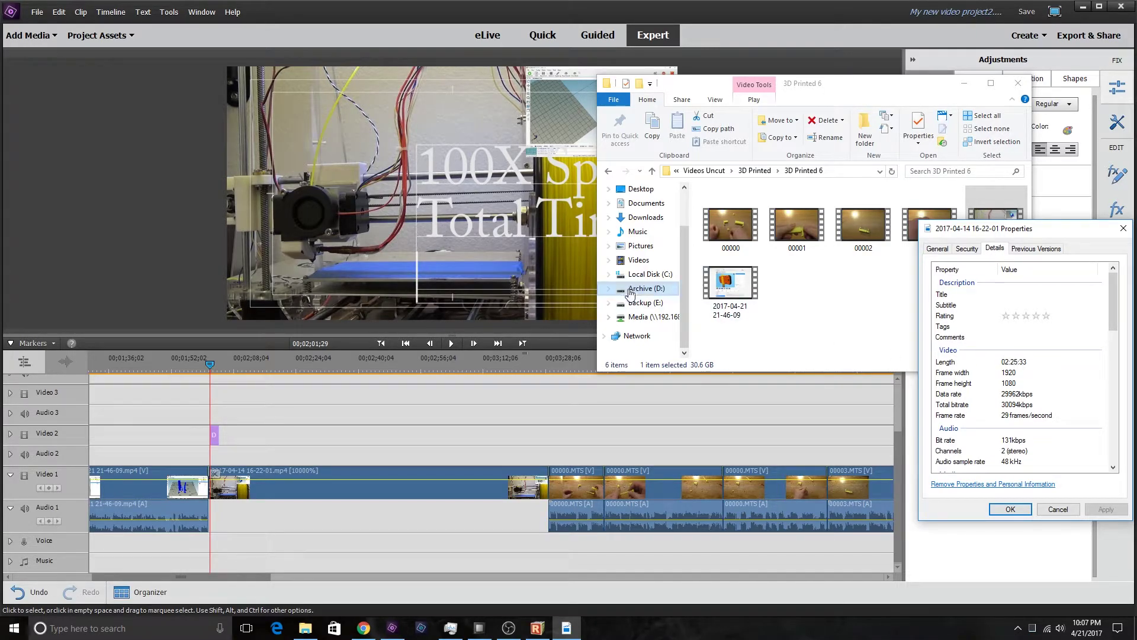
Return to Premiere Elements and enter "2 Hr. 25Min." as the title's third line.
left_click(486, 275)
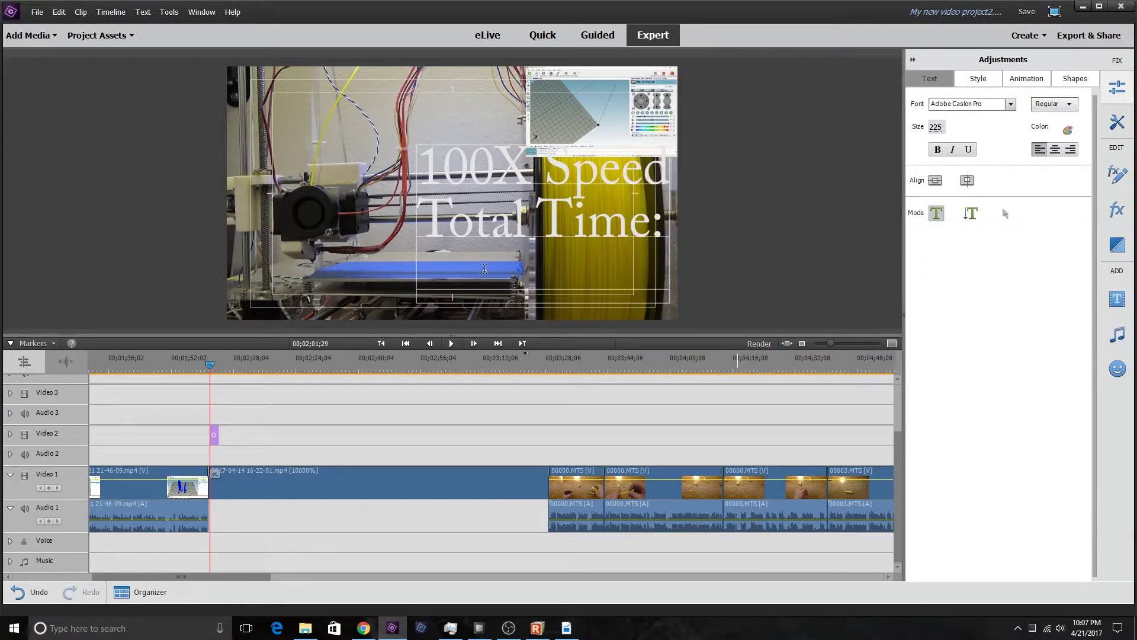
type("2 ")
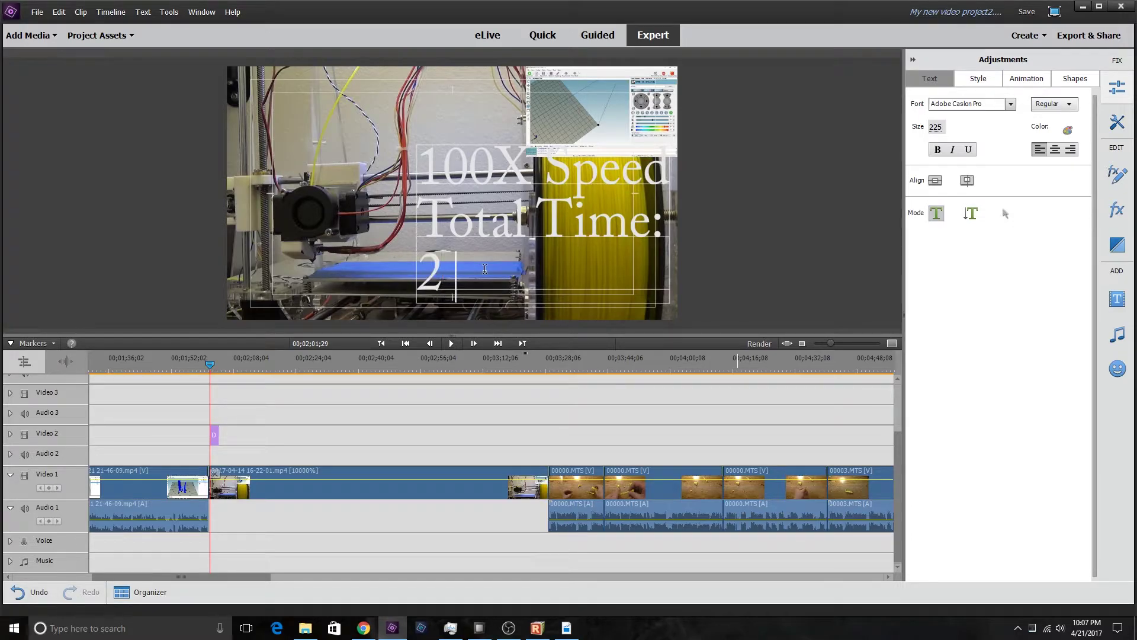
type("Hrs")
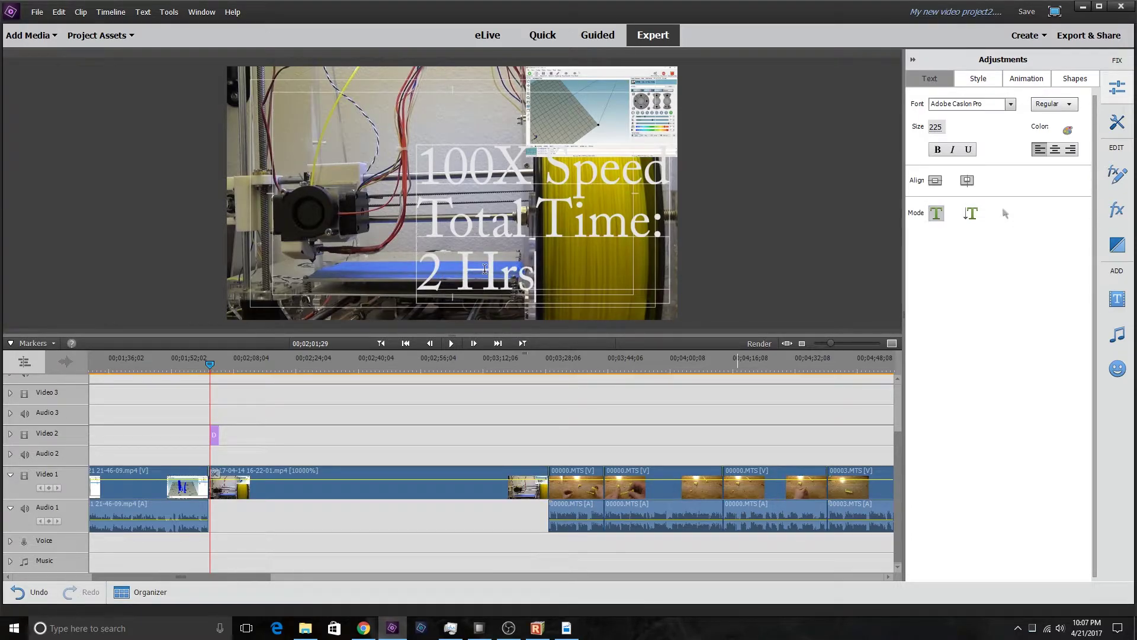
type(" 25")
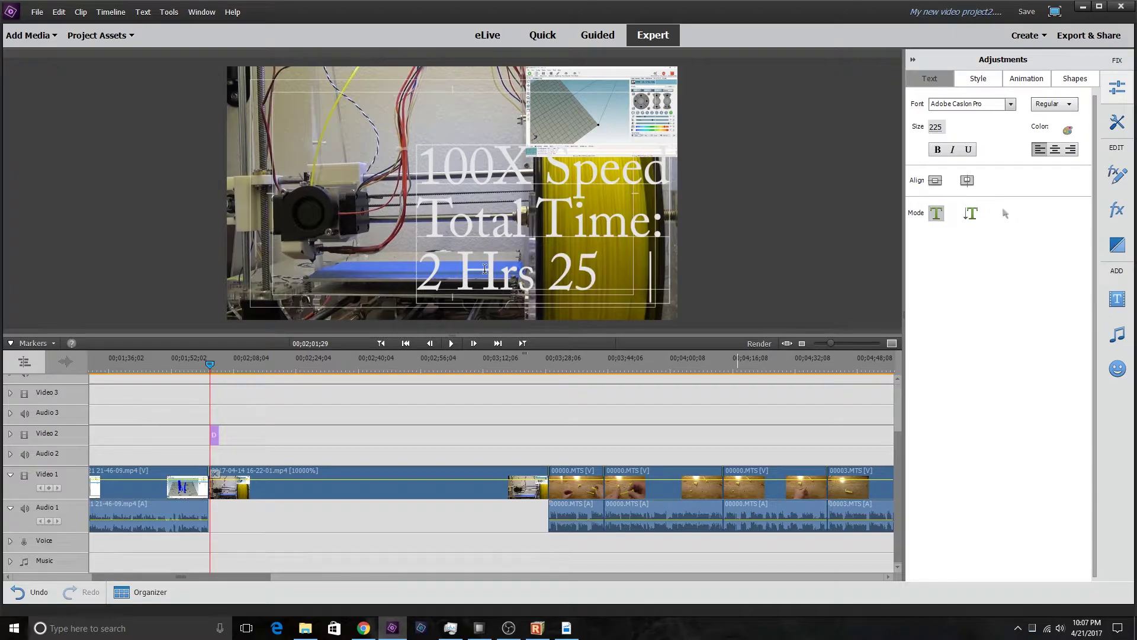
type("Min")
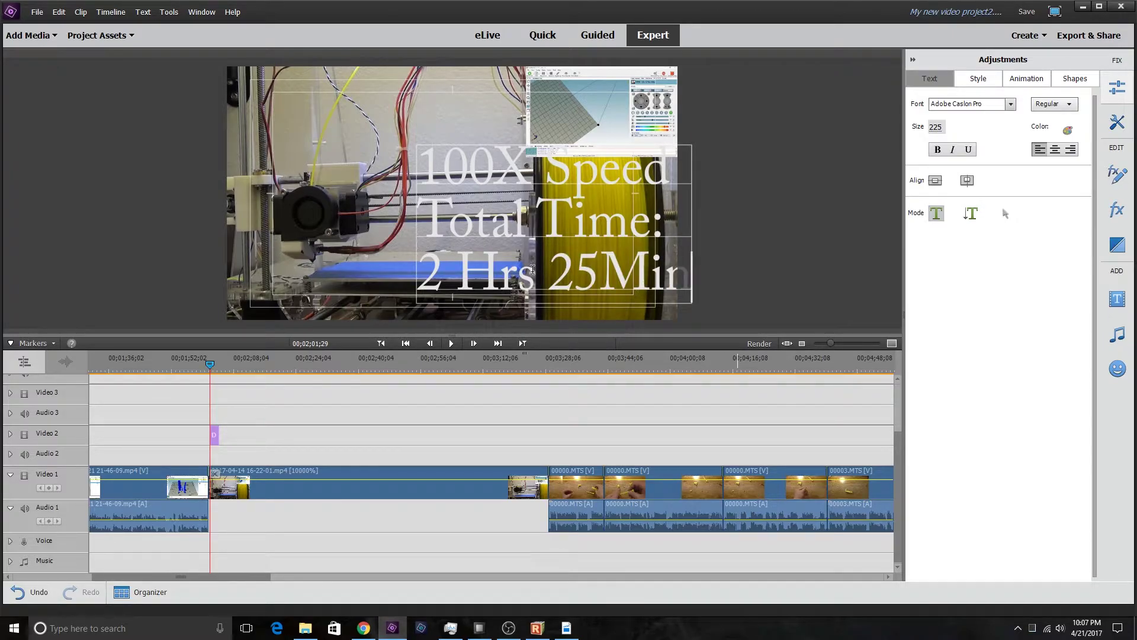
type(".")
left_click(536, 280)
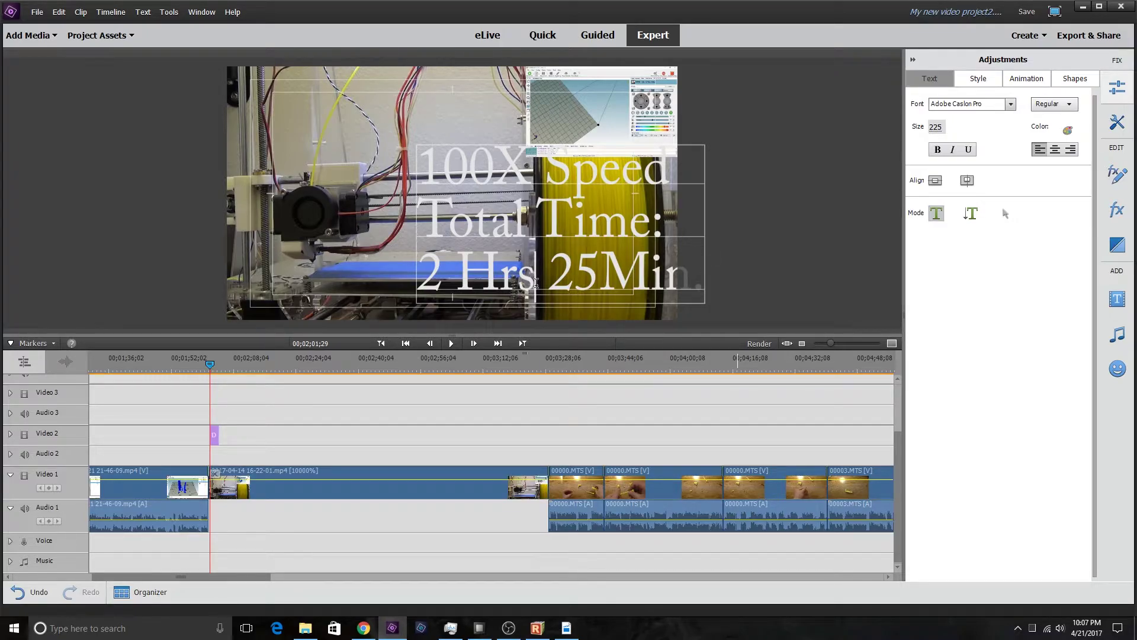
key("BackSpace")
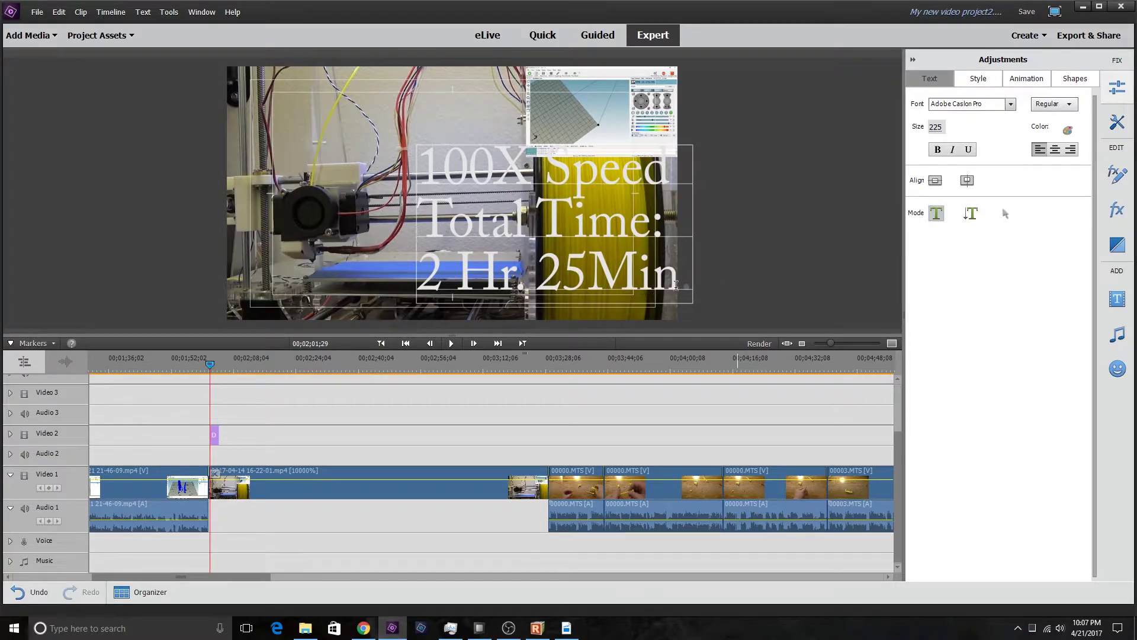
type(".")
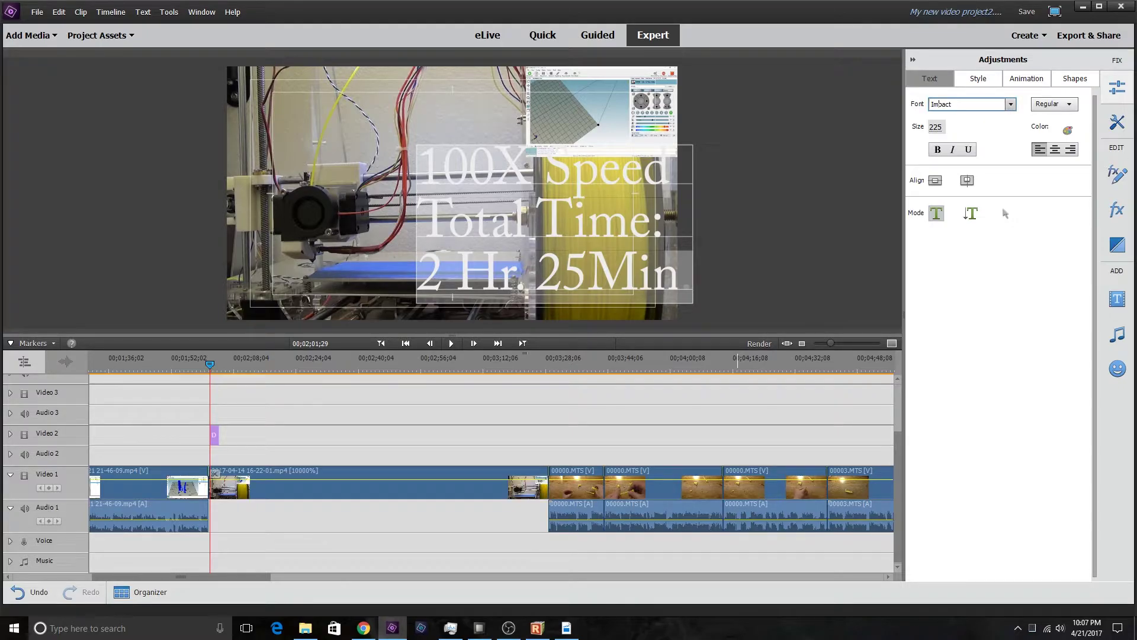
Format the title text in white Impact and shrink it to size 108 over the yellow spool in the frame's lower-right corner.
key("Return")
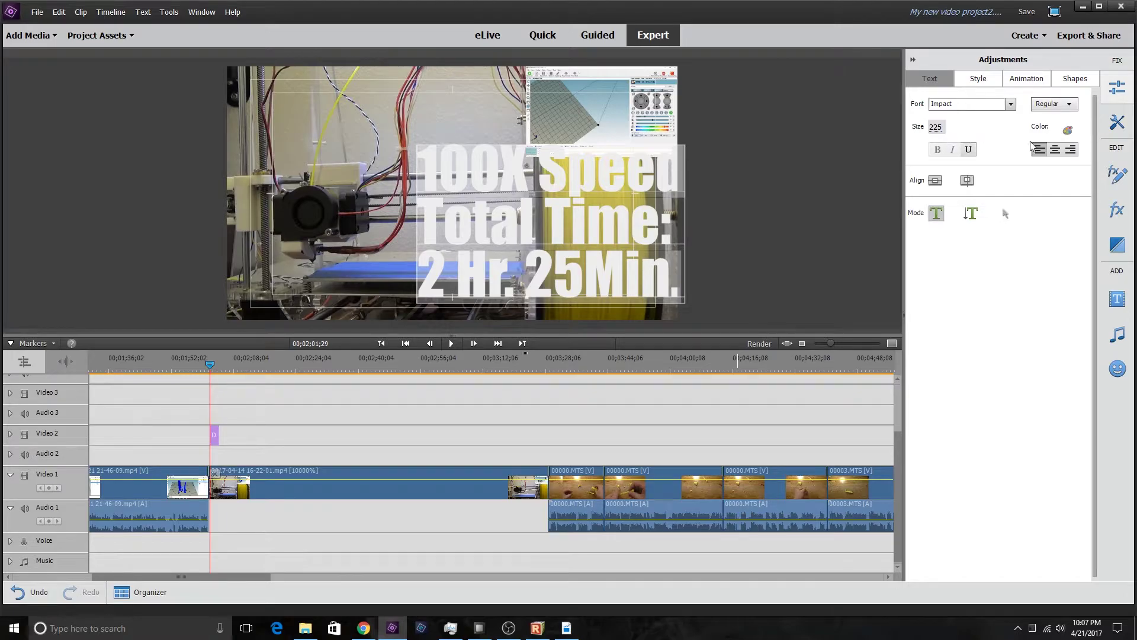
left_click(1073, 130)
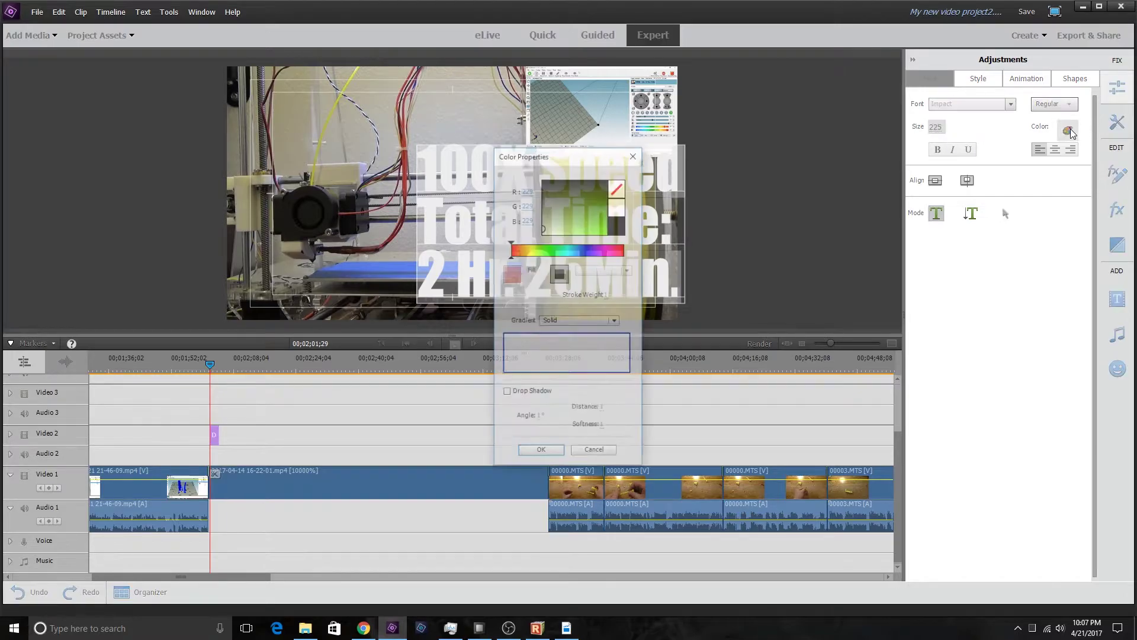
left_click(618, 207)
left_click(554, 454)
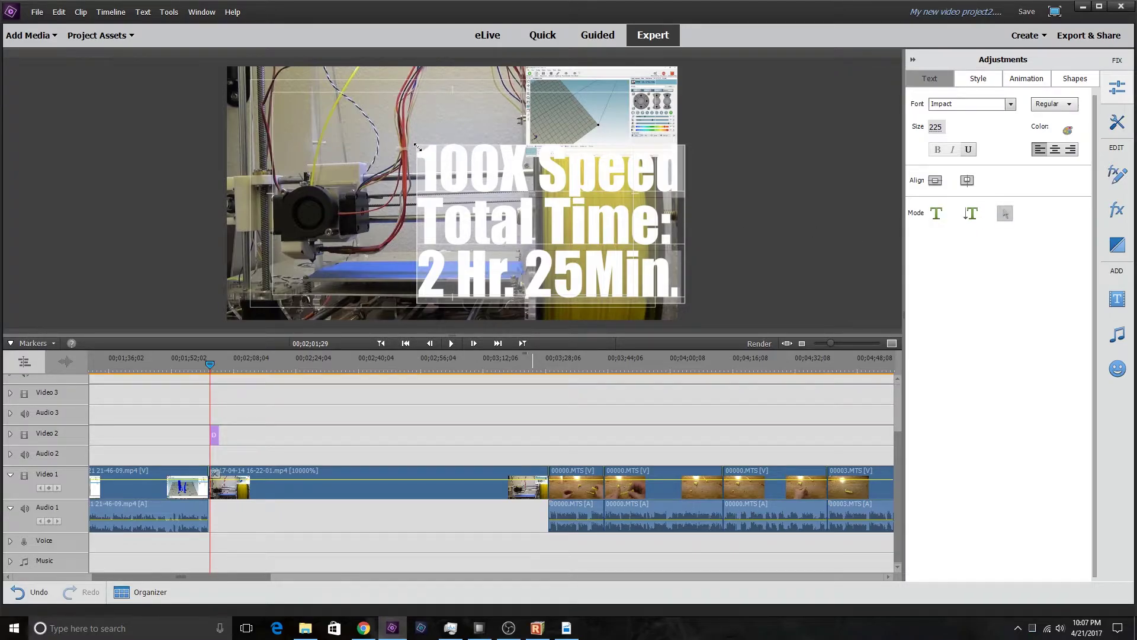
left_click_drag(418, 147, 556, 241)
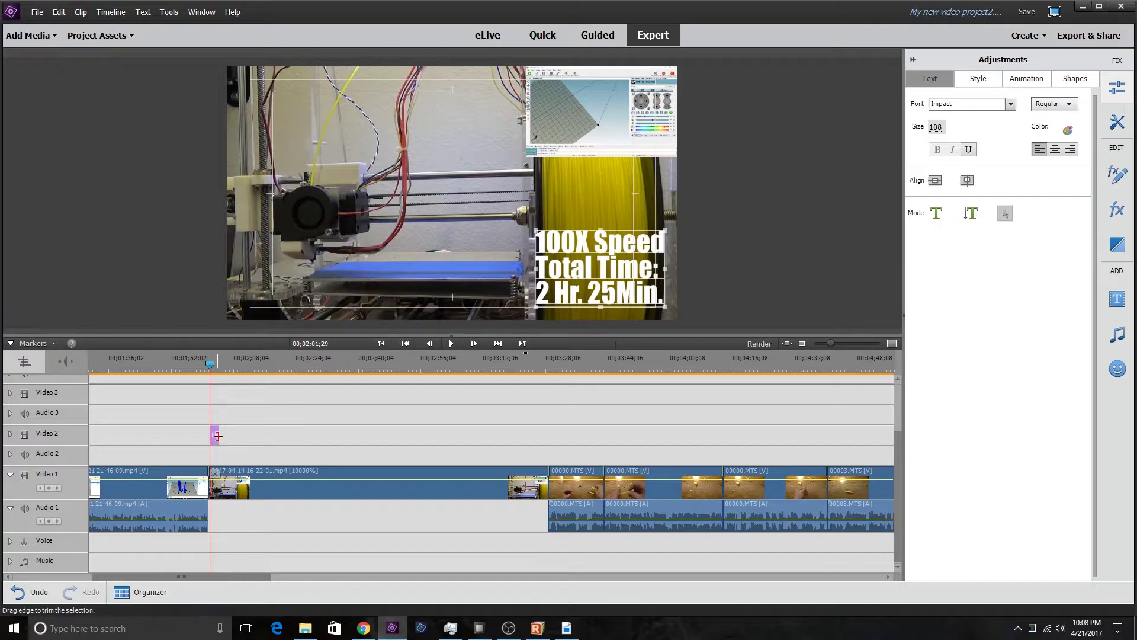
Extend the Default Text title on Video 2 across the sped-up printer clip and check its end near the following cut.
left_click_drag(218, 438, 547, 438)
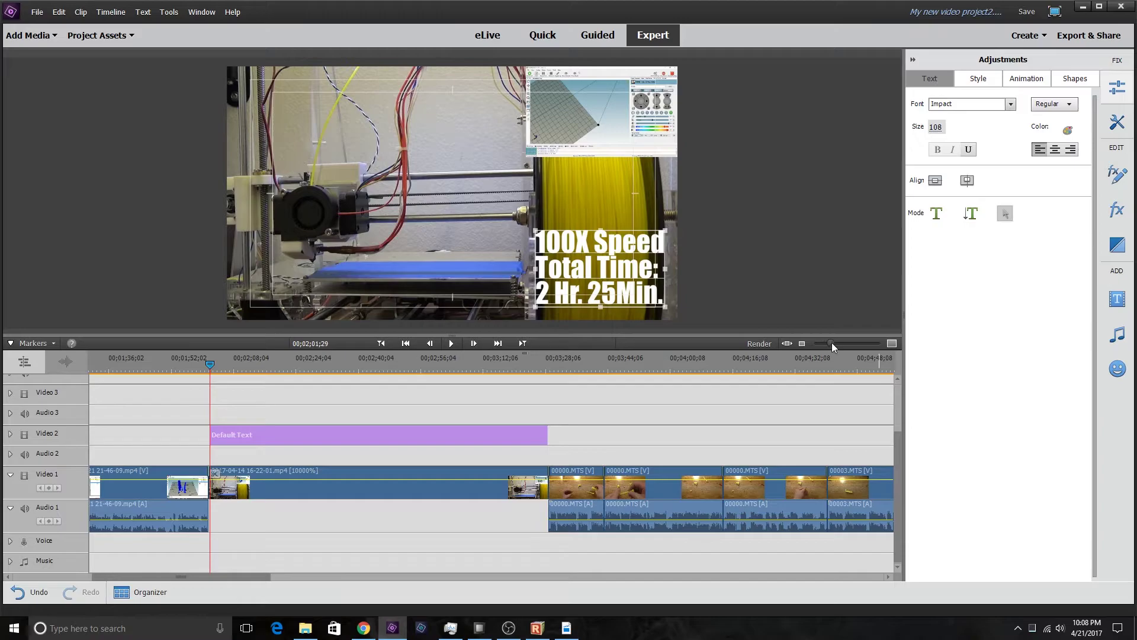
left_click_drag(832, 343, 843, 343)
left_click_drag(121, 577, 197, 578)
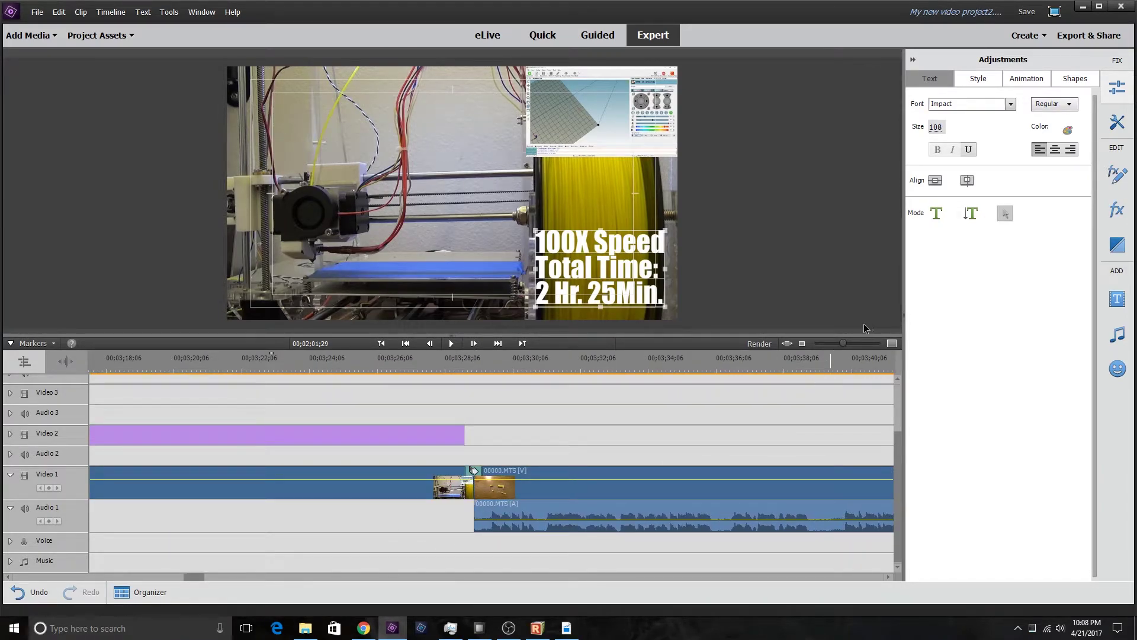
left_click_drag(842, 342, 827, 342)
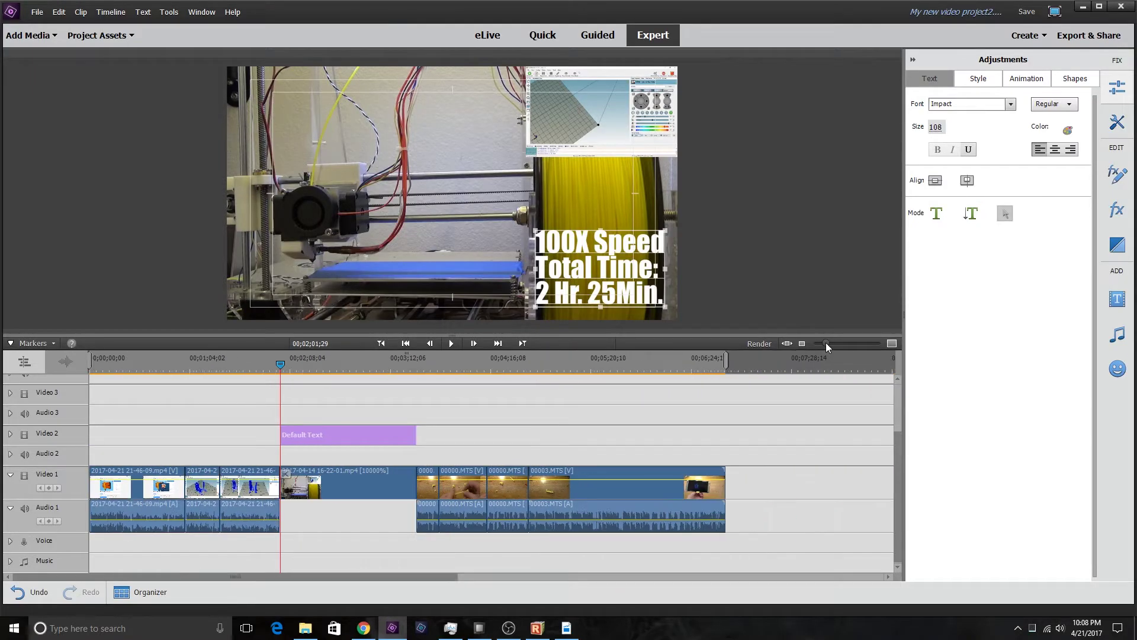
left_click_drag(359, 577, 322, 577)
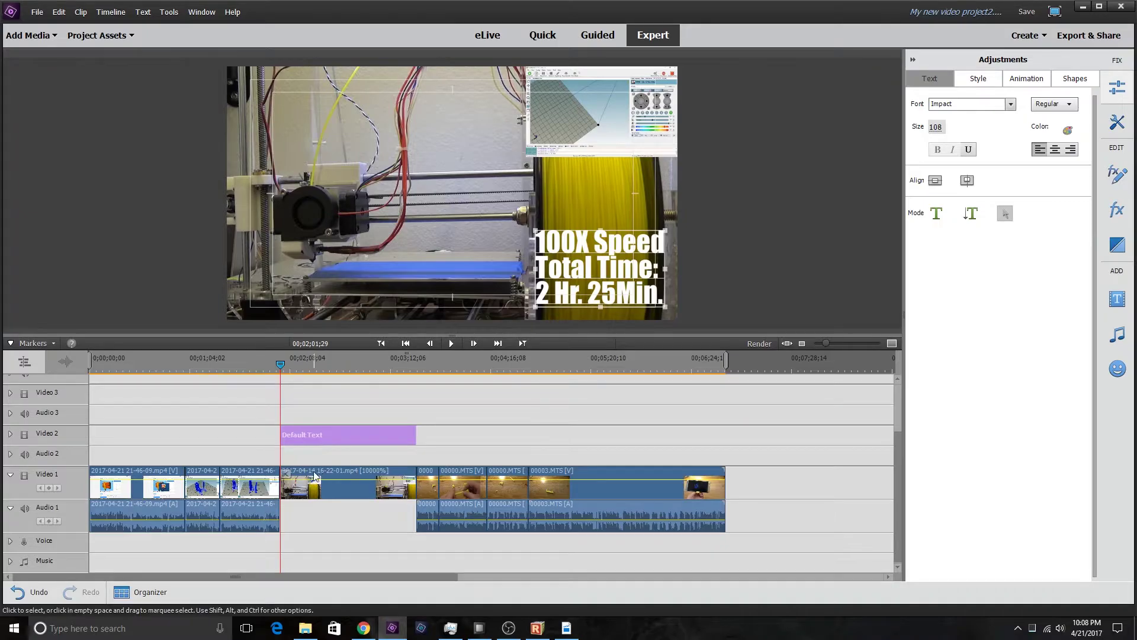
Open the Music > CC Music folder on the Archive (D:) drive in a new File Explorer window.
left_click(304, 627)
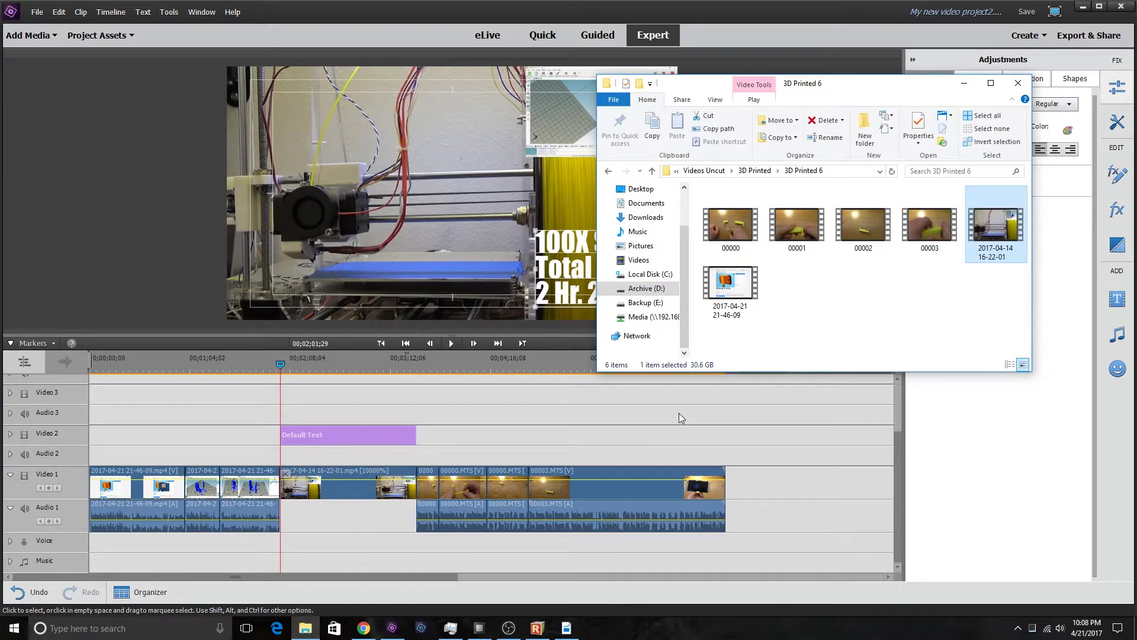
right_click(303, 627)
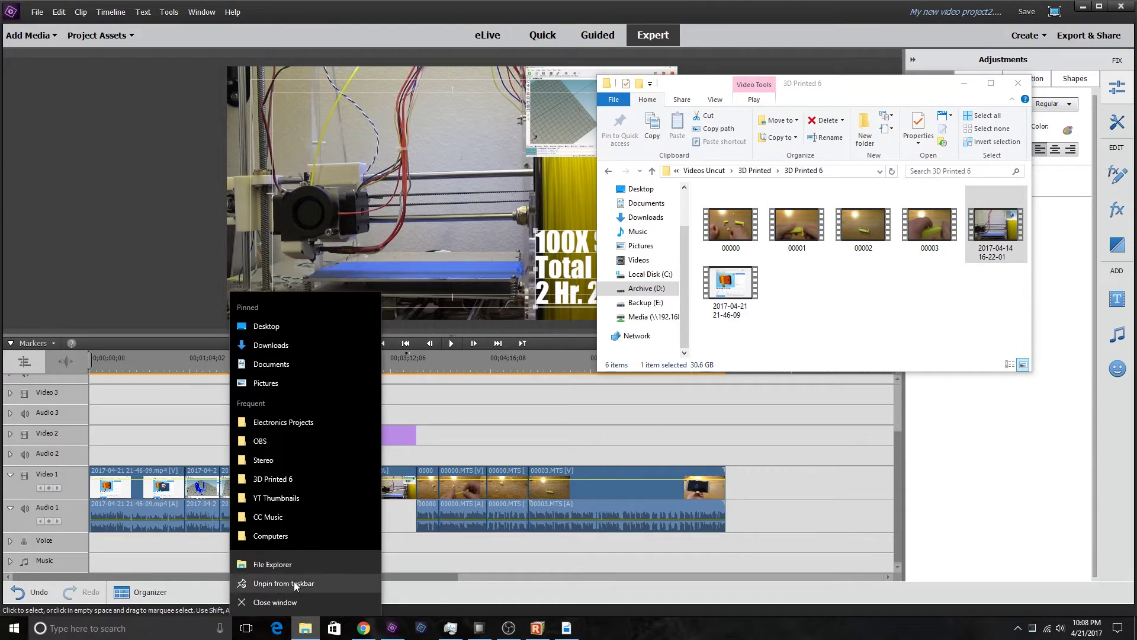
left_click(261, 565)
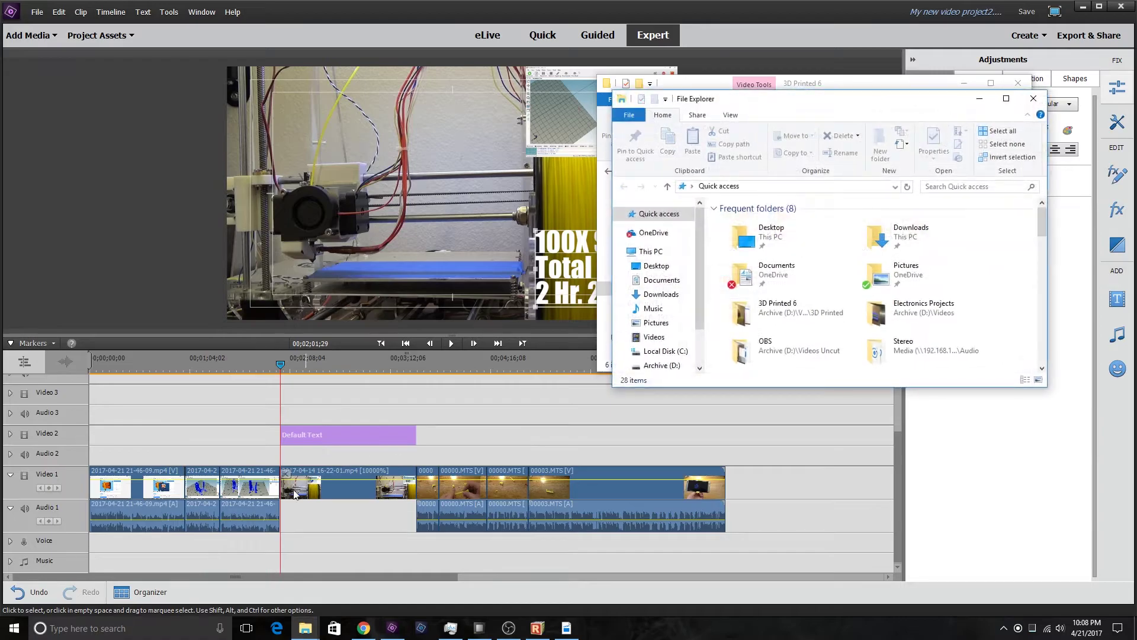
left_click(662, 366)
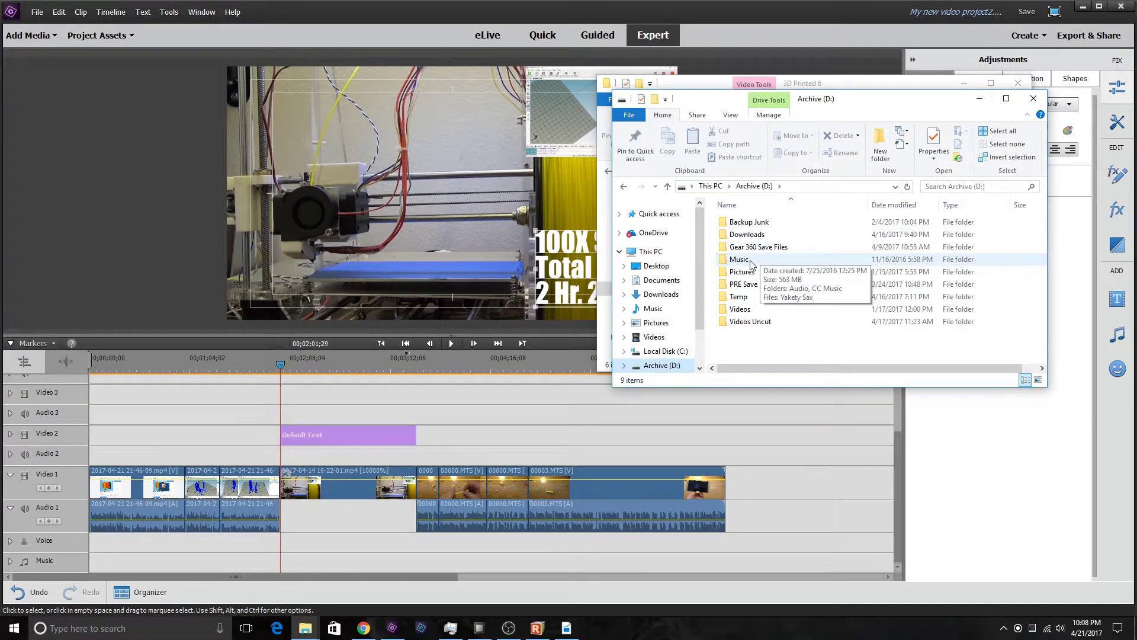
double_click(749, 261)
double_click(744, 234)
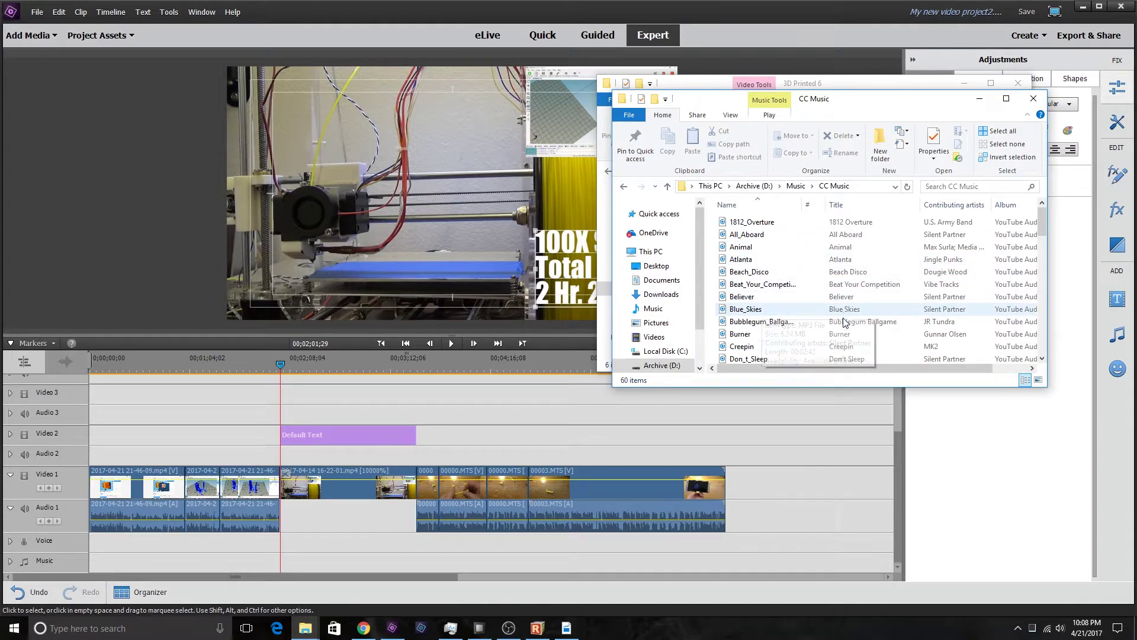
mouse_move(944, 368)
left_mouse_down()
mouse_move(978, 368)
mouse_move(932, 368)
left_mouse_up()
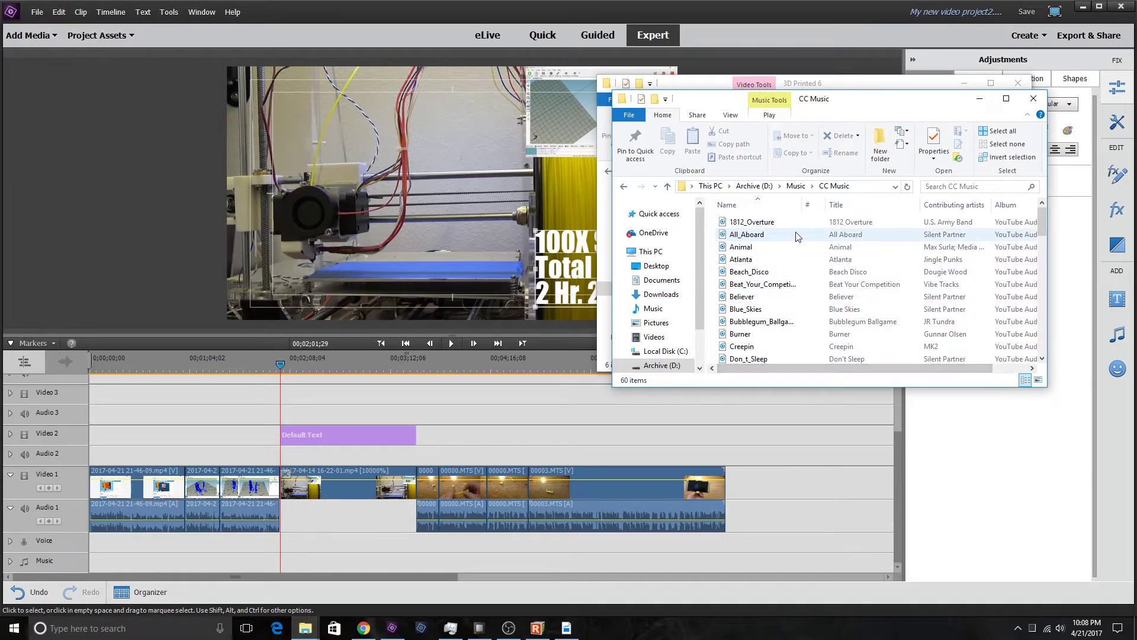
Browse the CC Music tracks and play Salgre to preview it.
scroll(782, 273, "down", 7)
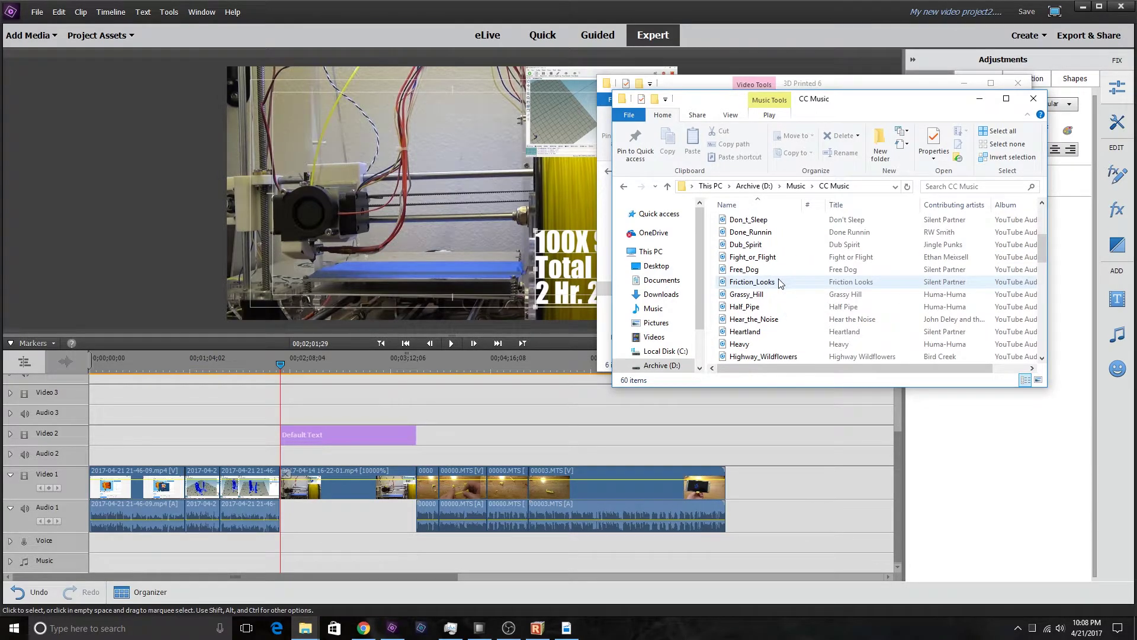
scroll(779, 283, "down", 2)
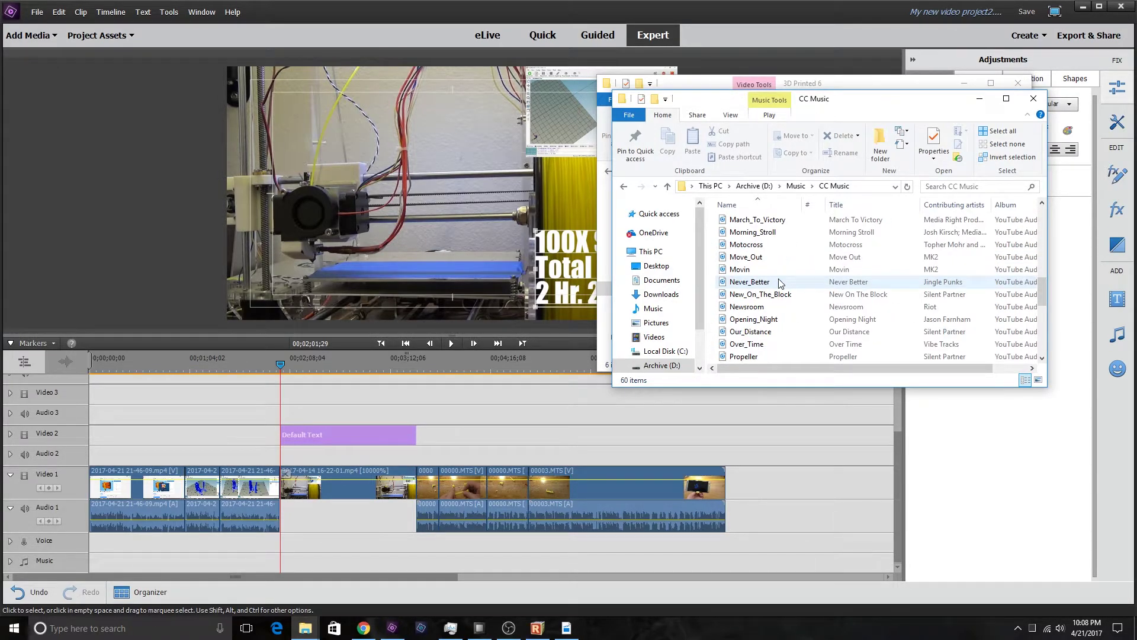
scroll(780, 283, "down", 3)
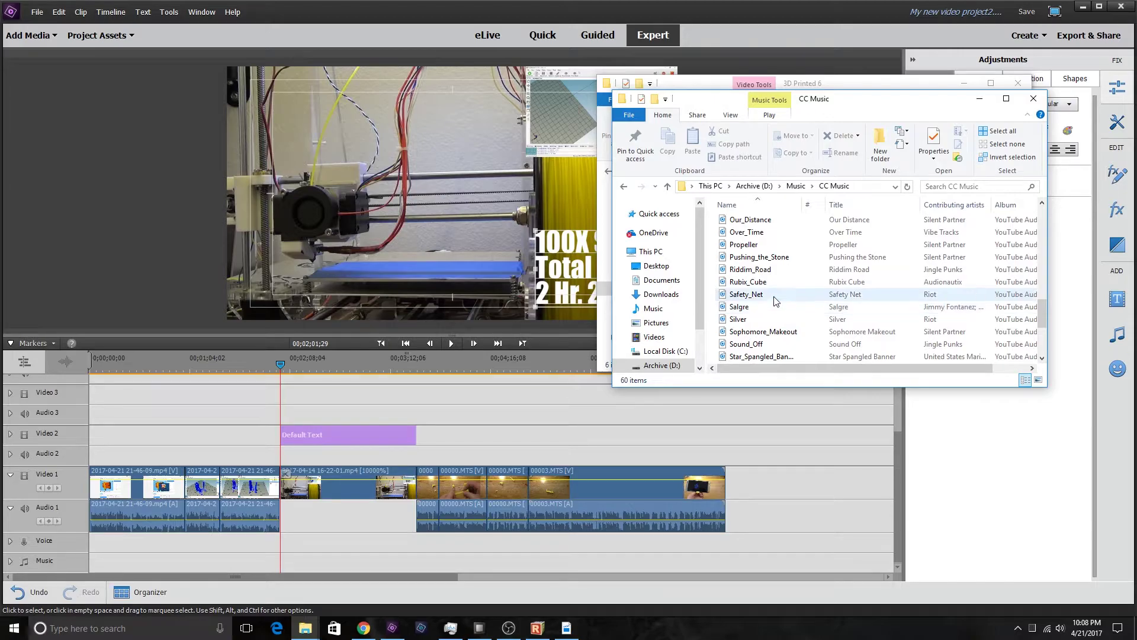
double_click(774, 306)
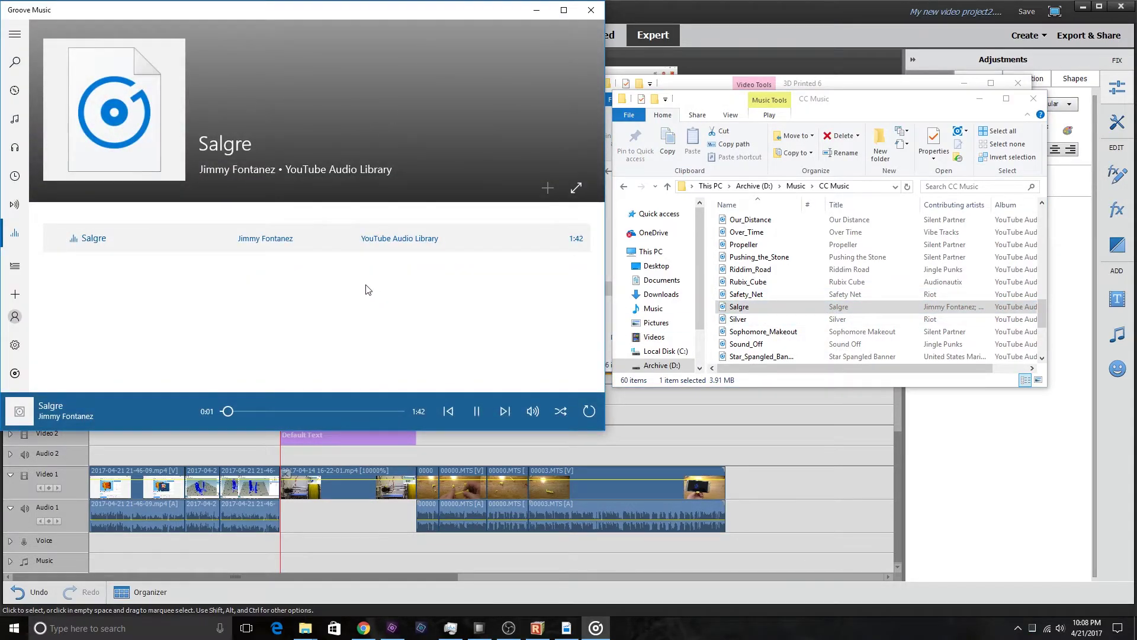
Preview the CC Music tracks Sophomore_Makeout, Sunday_Plans and Up_Above, closing the player after each one.
left_click(597, 13)
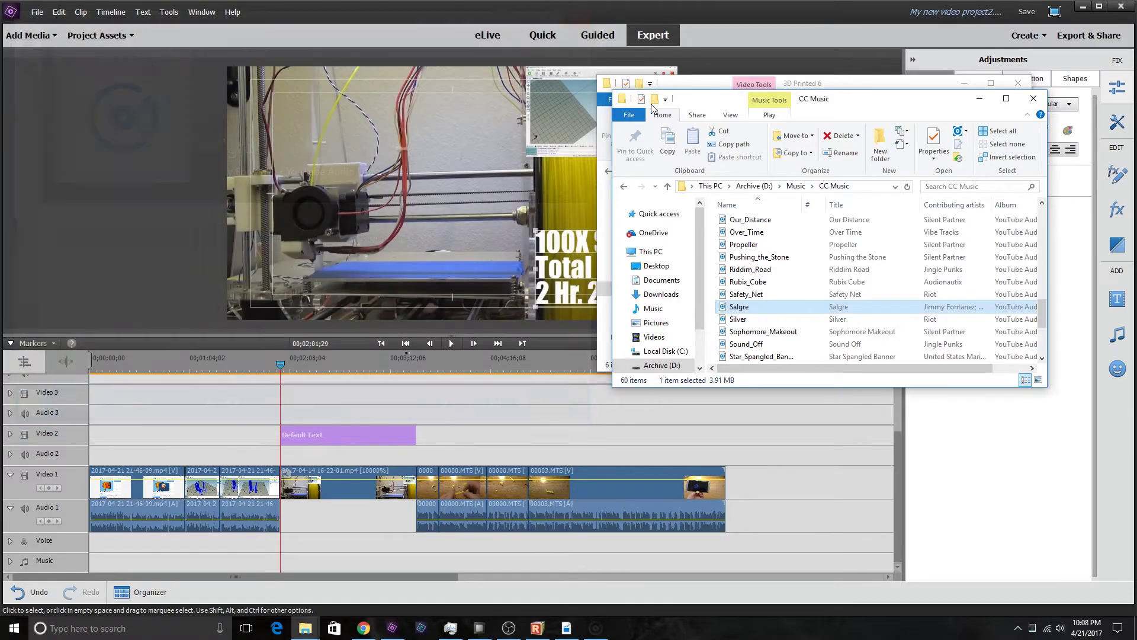
scroll(776, 265, "down", 2)
double_click(776, 262)
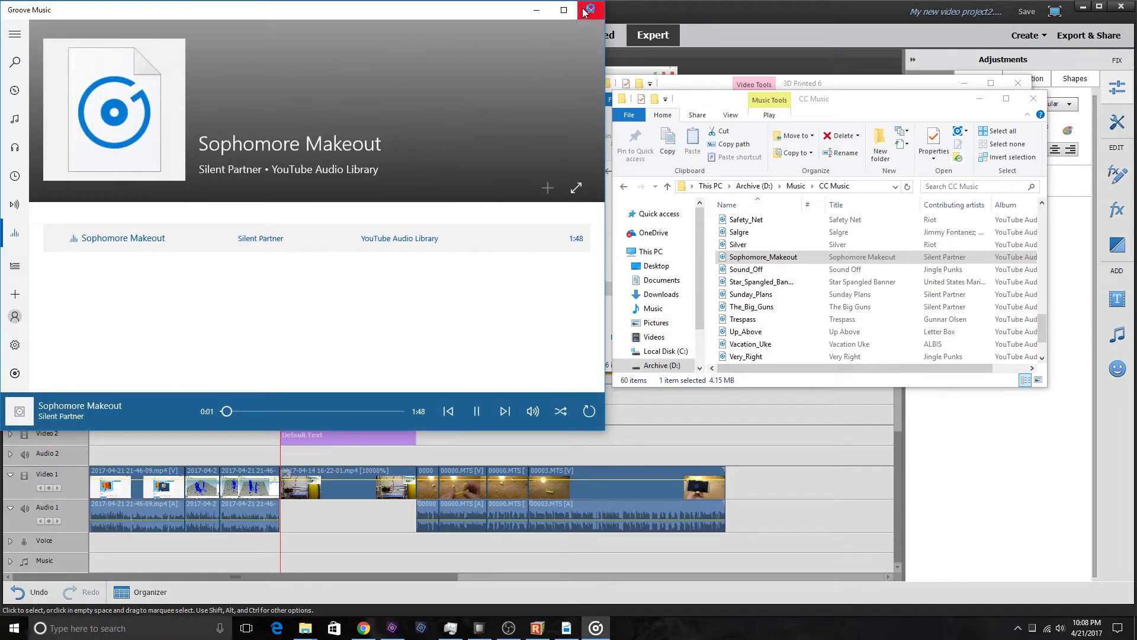
left_click(591, 10)
scroll(779, 276, "down", 1)
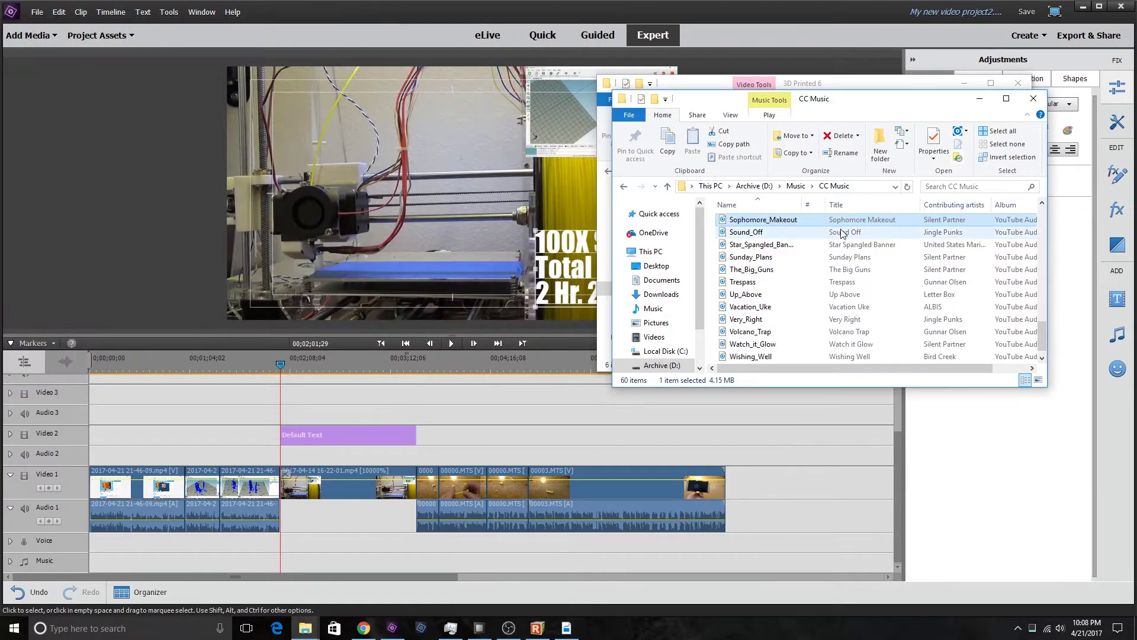
double_click(788, 259)
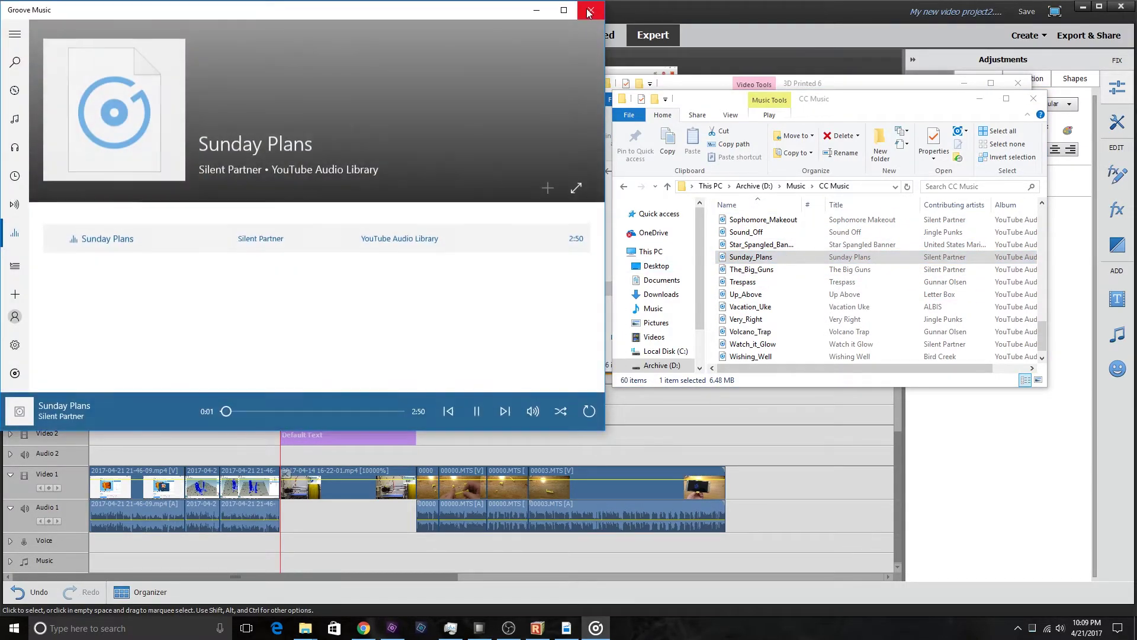
left_click(591, 10)
scroll(783, 276, "down", 1)
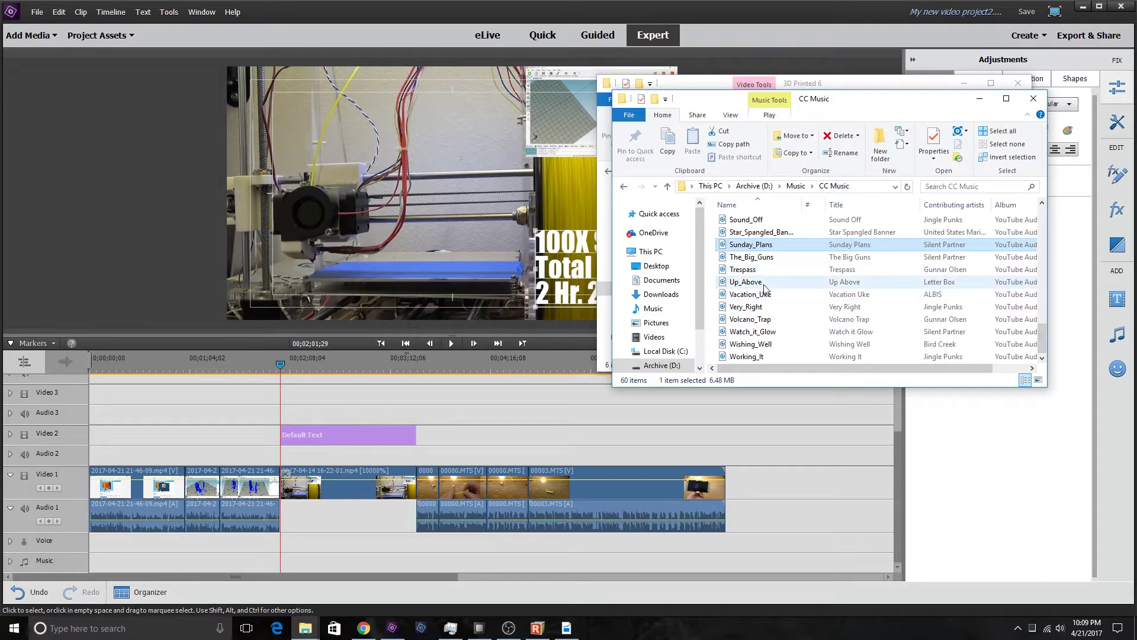
double_click(775, 282)
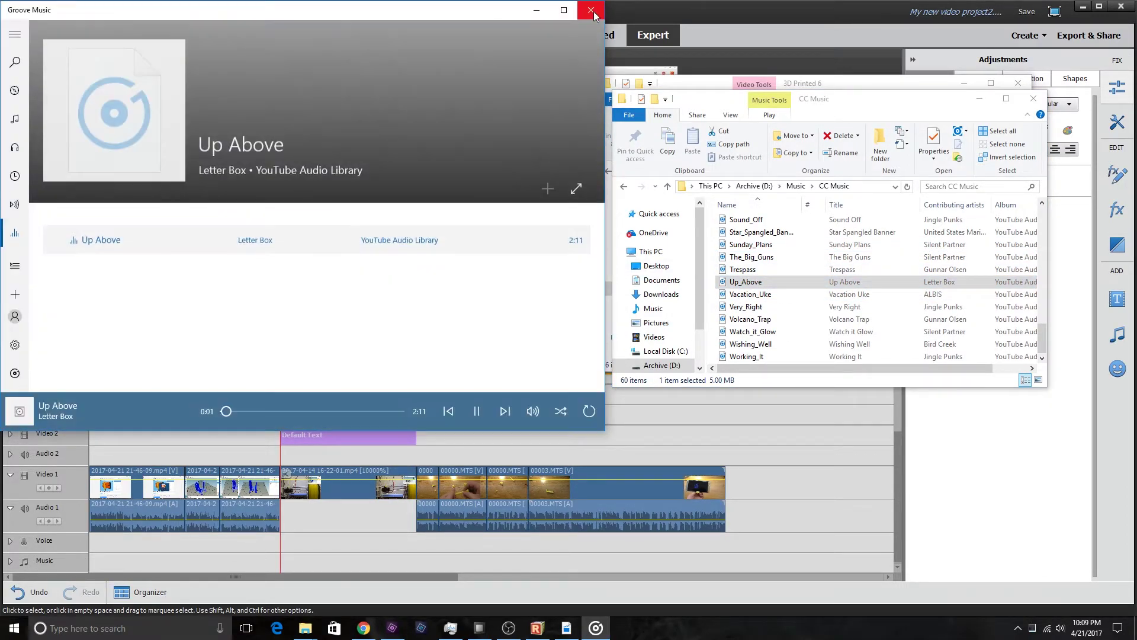
left_click(592, 11)
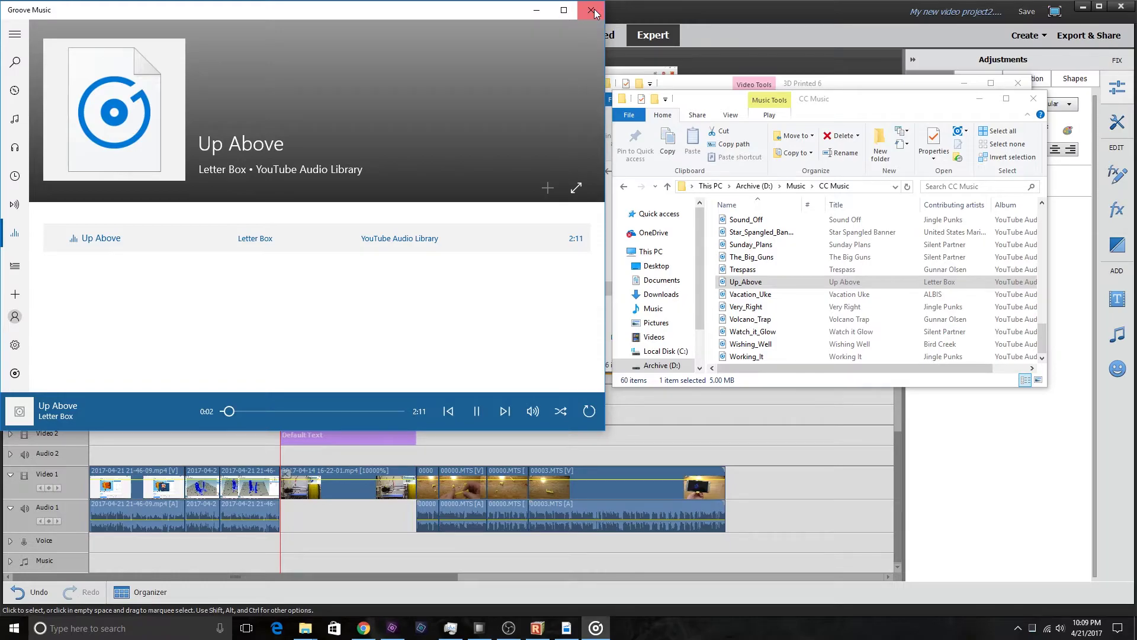
Place Up_Above.mp3 on the Music track and align its start with the cut into the sped-up printer clip.
left_click_drag(548, 409, 280, 570)
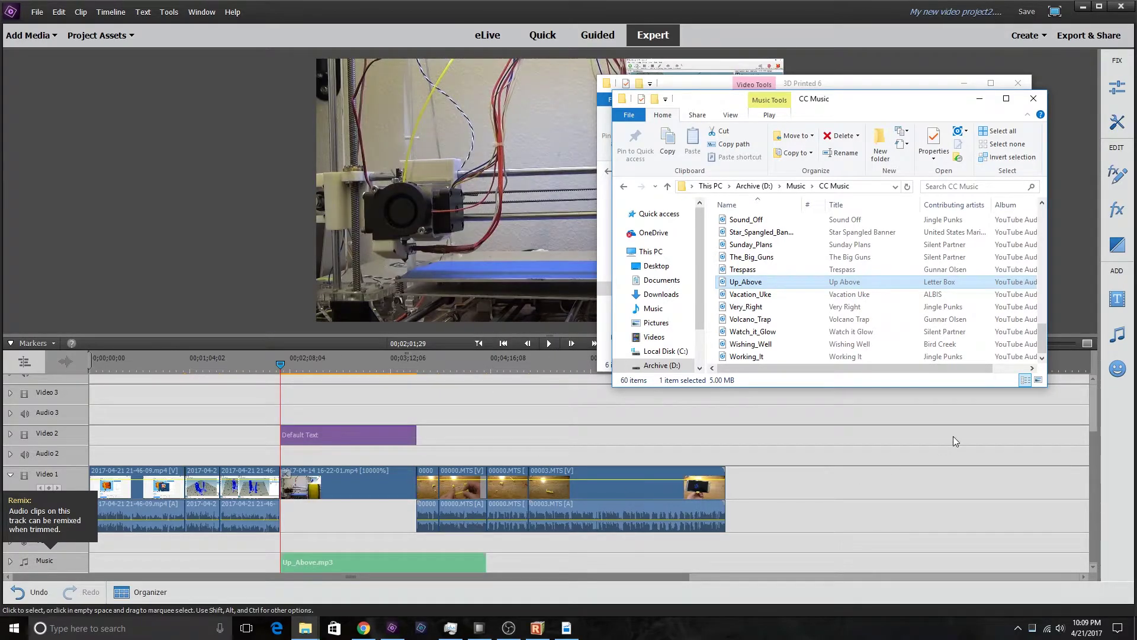
left_click(954, 436)
left_click_drag(1018, 345, 1054, 341)
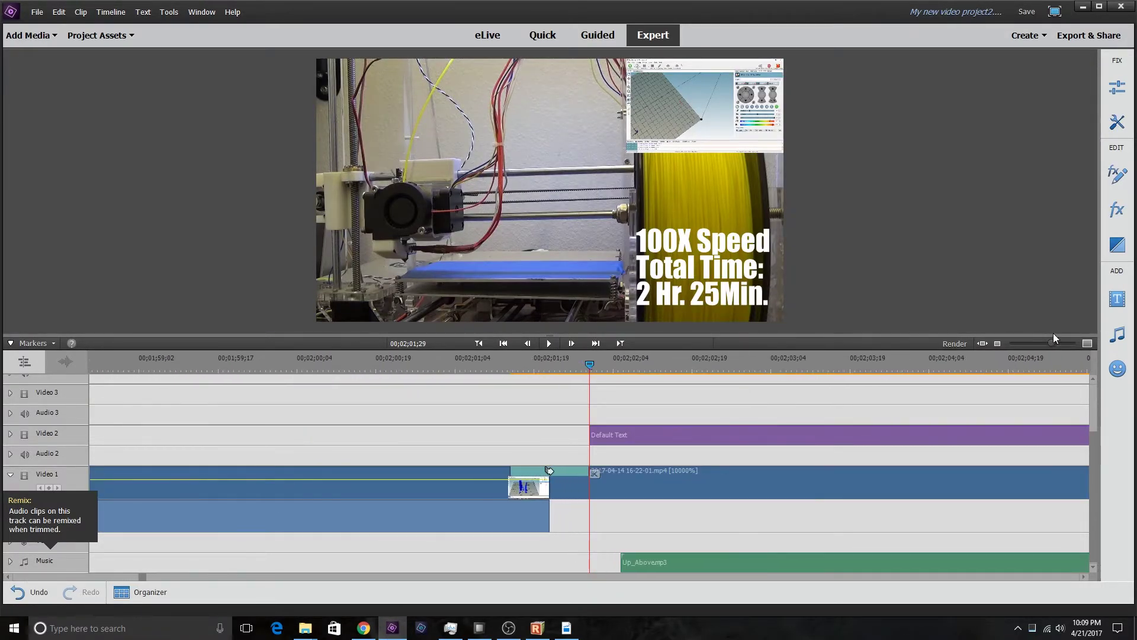
left_click(628, 562)
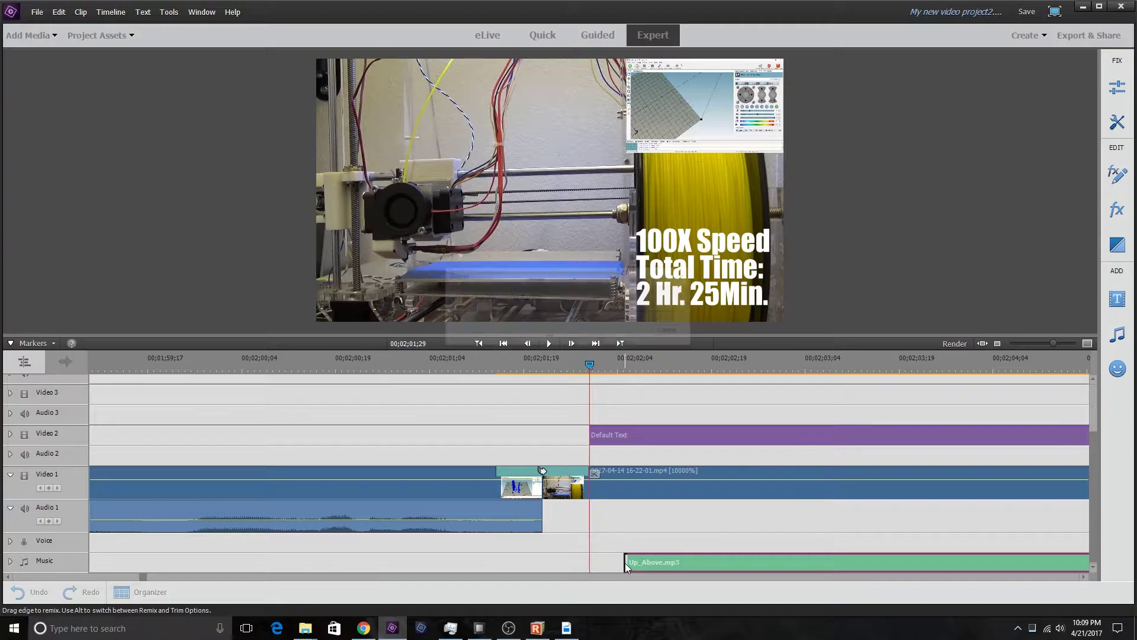
left_click(679, 333)
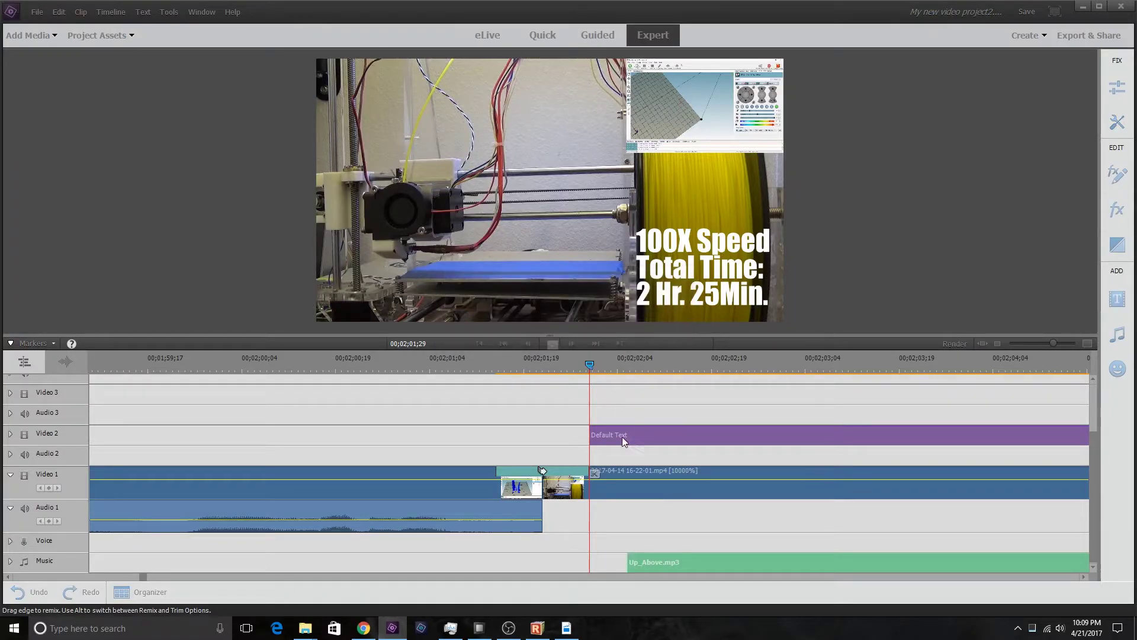
left_click_drag(674, 571, 599, 563)
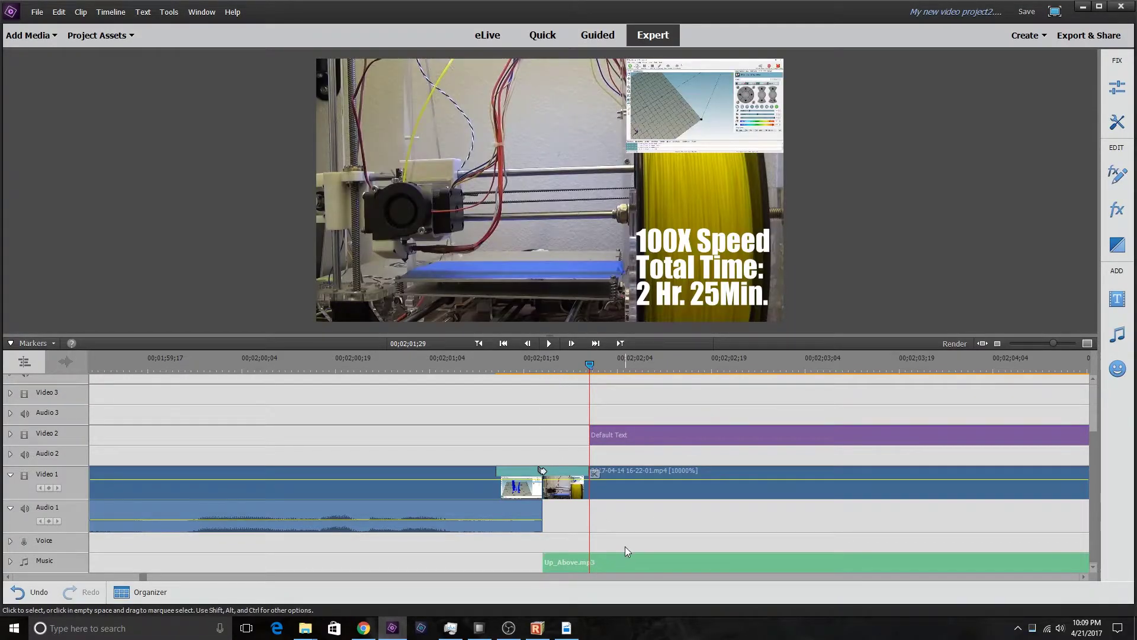
Split off and delete the opening piece of Up_Above.mp3, move the rest back to the cut, and play the transition.
left_click(11, 561)
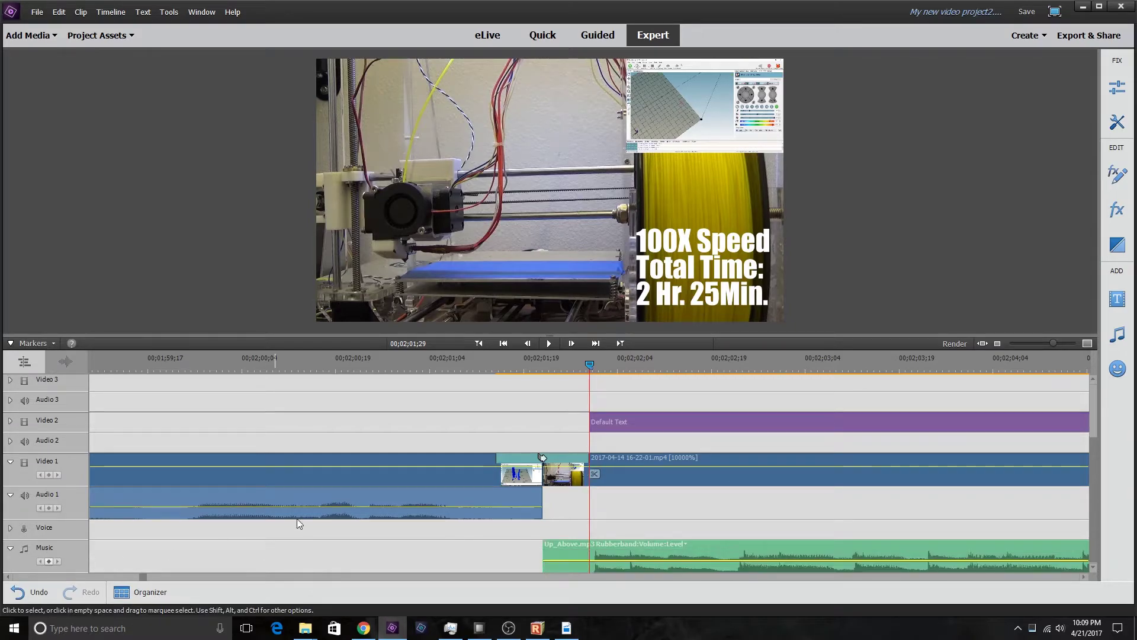
left_click(594, 473)
left_click(565, 554)
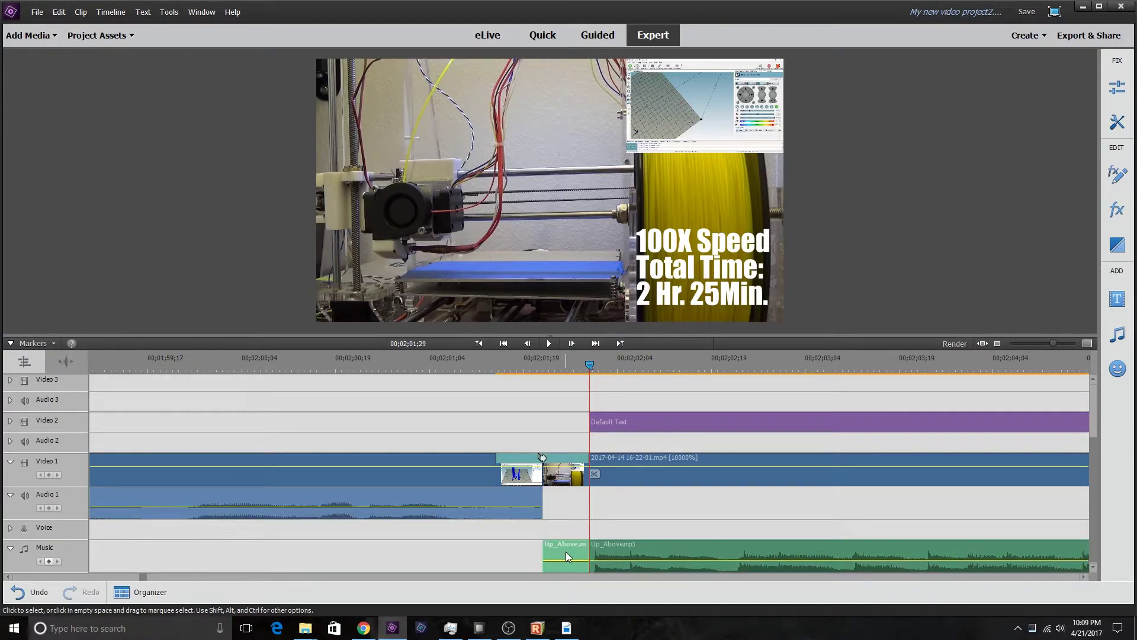
key("Delete")
left_click_drag(627, 553, 603, 553)
left_click_drag(590, 365, 530, 377)
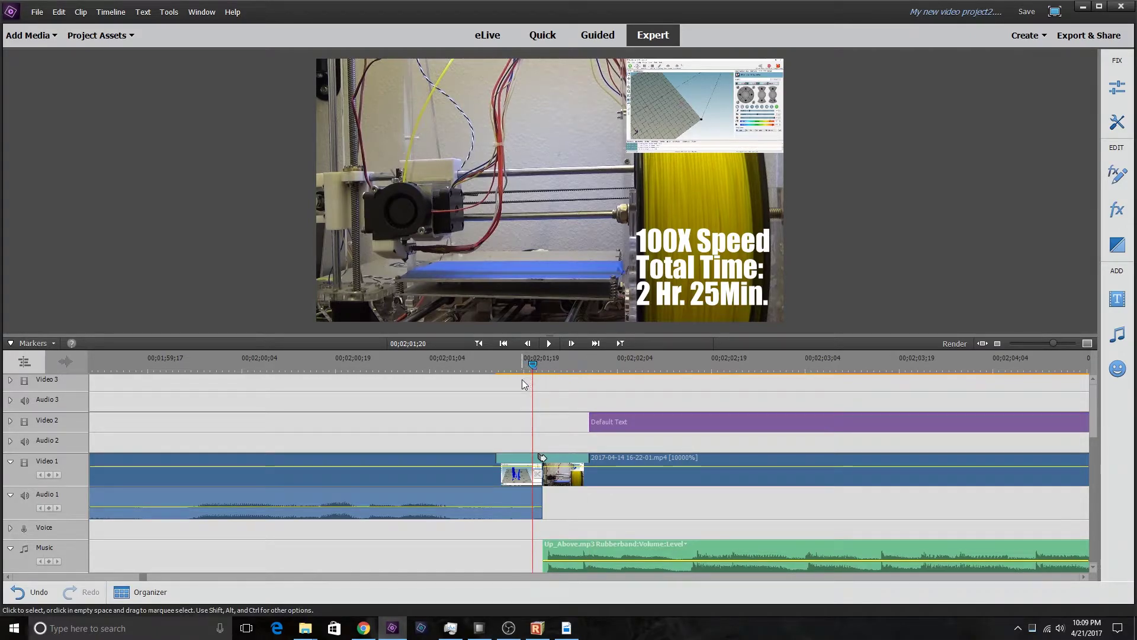
key("space")
left_click(499, 481)
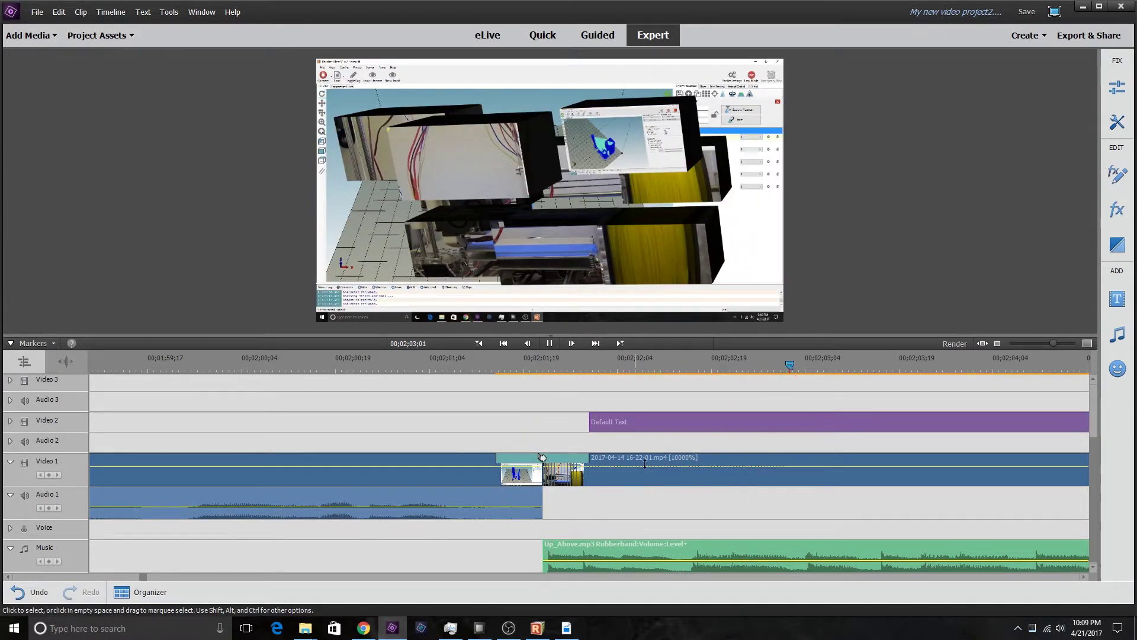
Split Up_Above.mp3 at 00;03;29;01, where the printer clip meets the first 00000.MTS clip, and delete the remainder.
left_click_drag(1053, 343, 1031, 341)
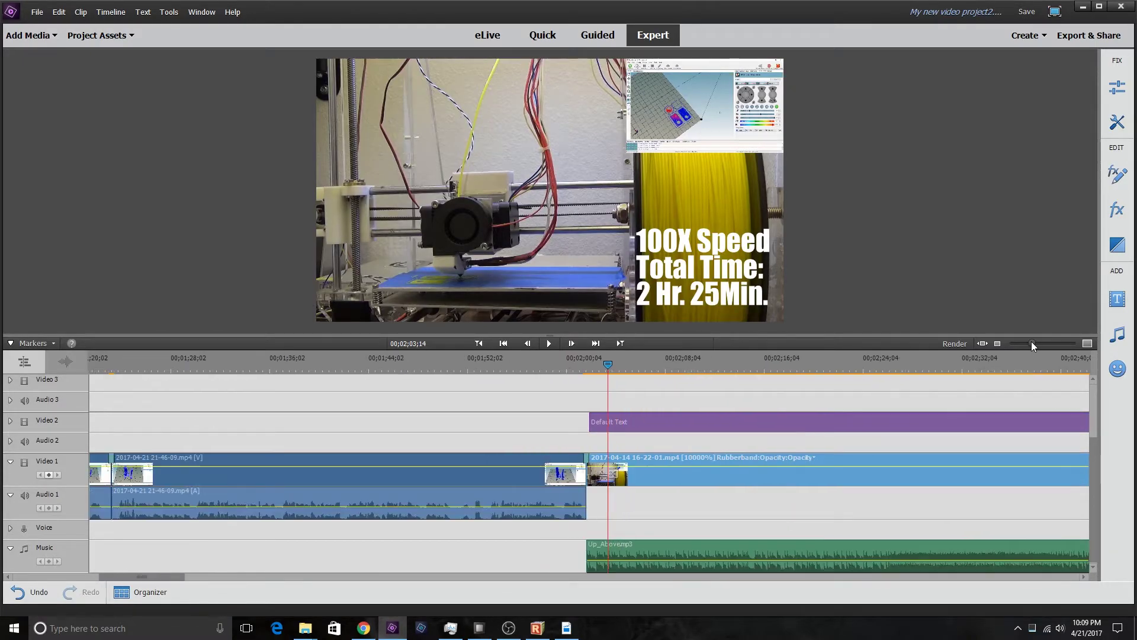
left_click_drag(173, 576, 278, 578)
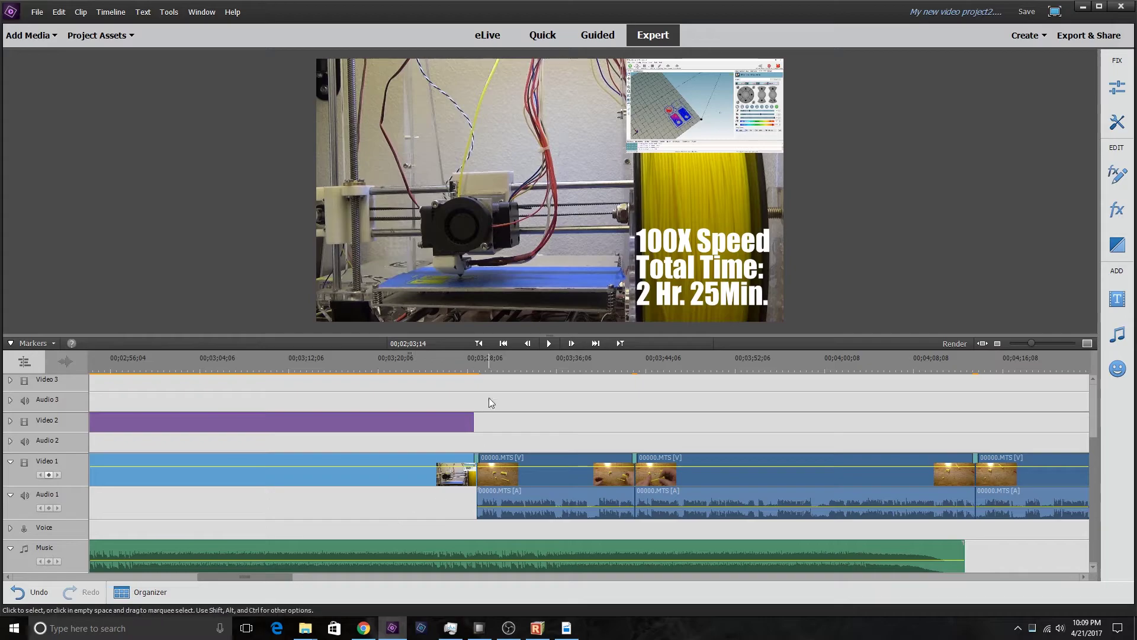
left_click(481, 364)
left_click_drag(482, 365, 478, 365)
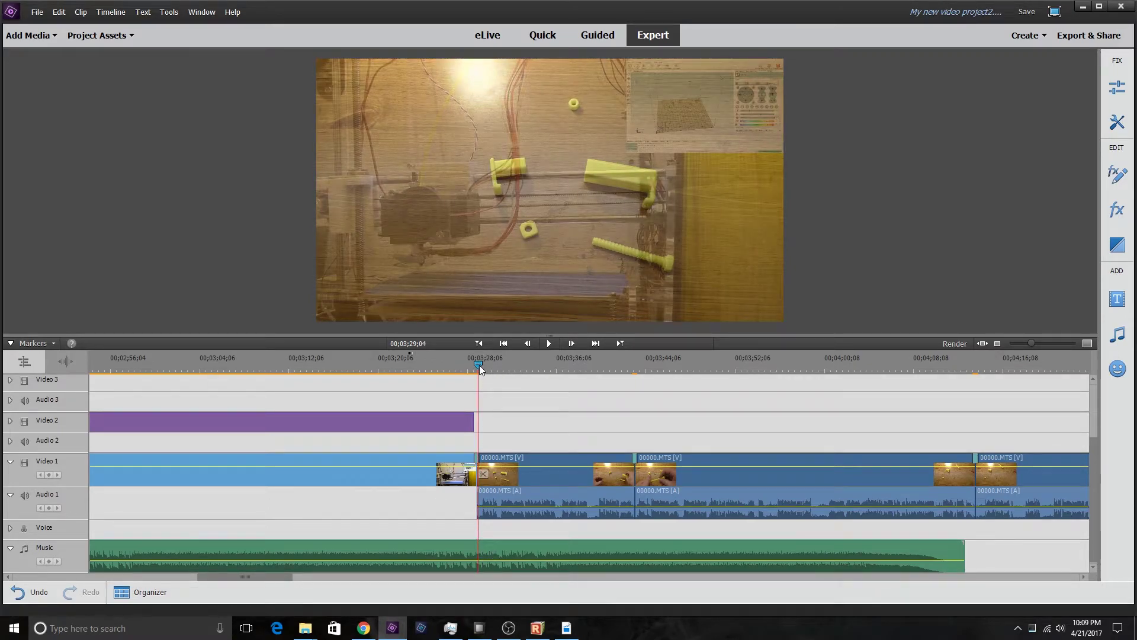
left_click_drag(480, 365, 478, 365)
left_click(490, 539)
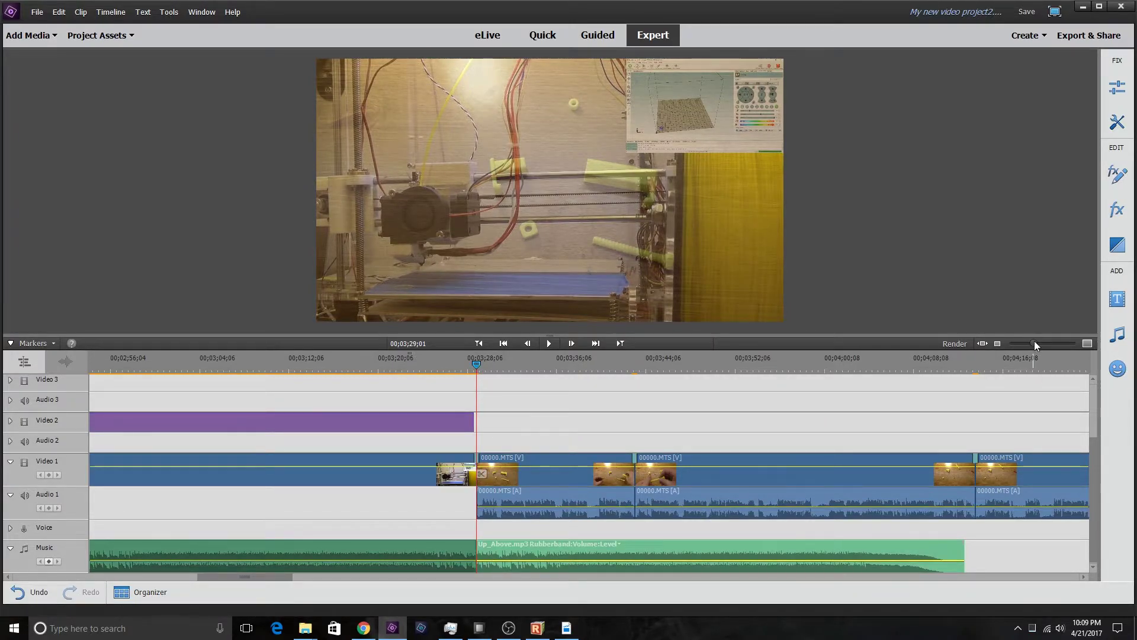
left_click_drag(1033, 343, 1043, 343)
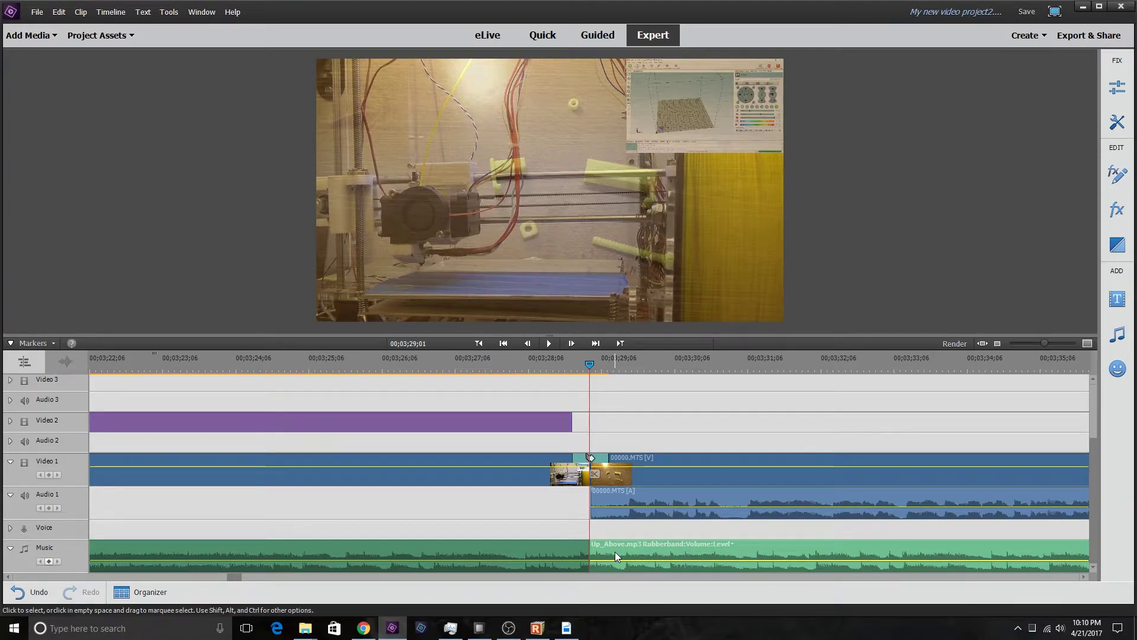
key("Delete")
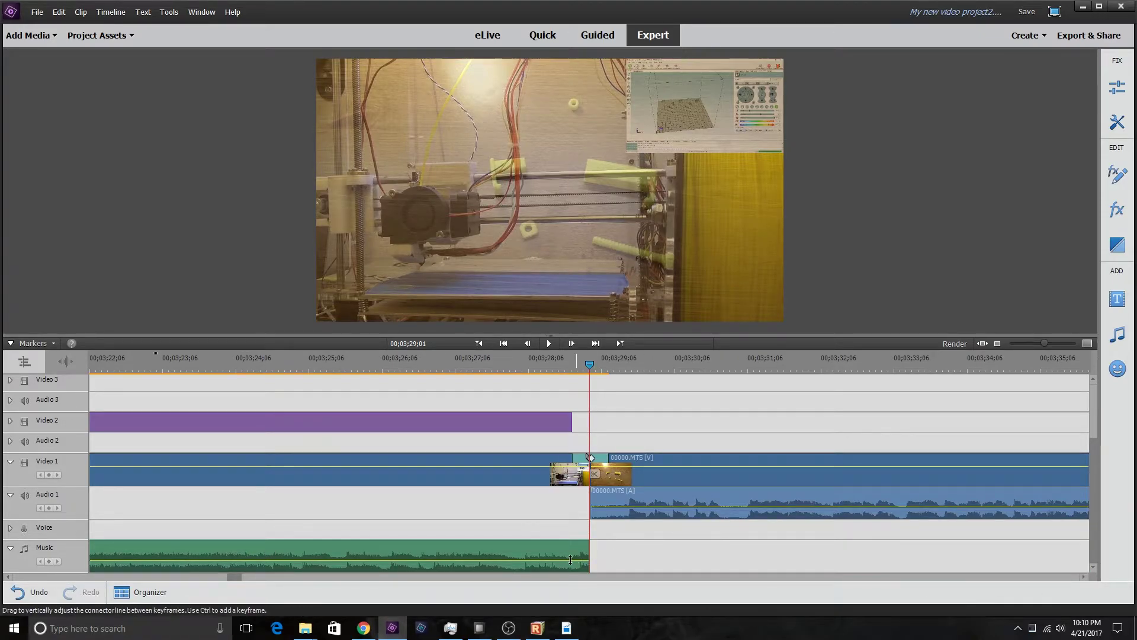
Fade out the end of Up_Above.mp3 with volume keyframes from 0 dB to -oo dB at 00;03;29;01, and play the ending.
left_click(481, 561)
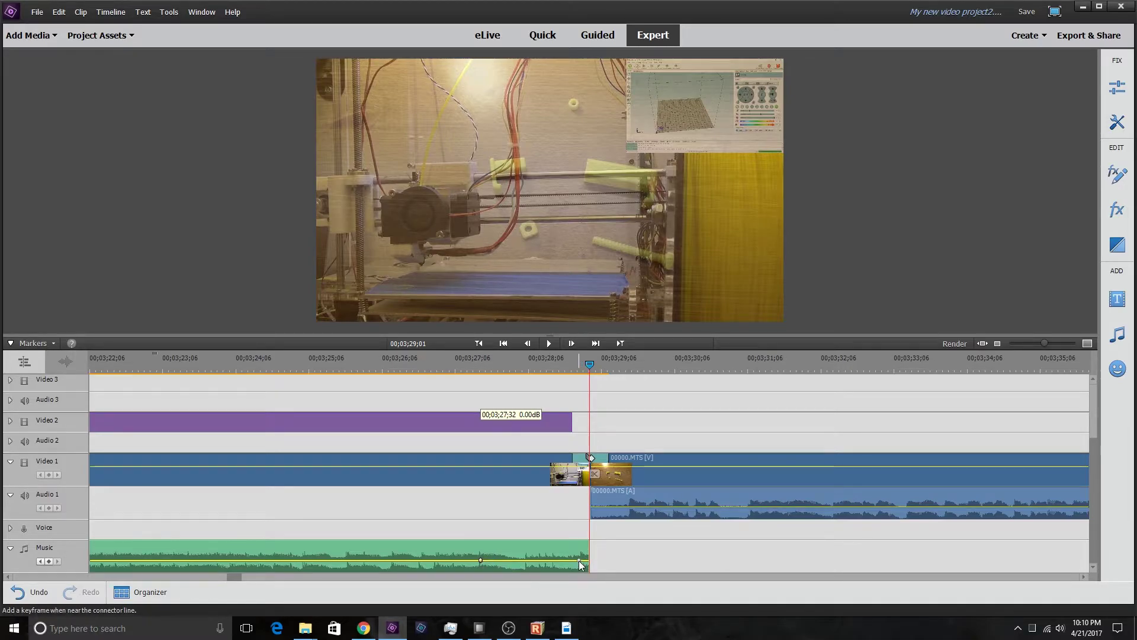
left_click_drag(579, 561, 579, 579)
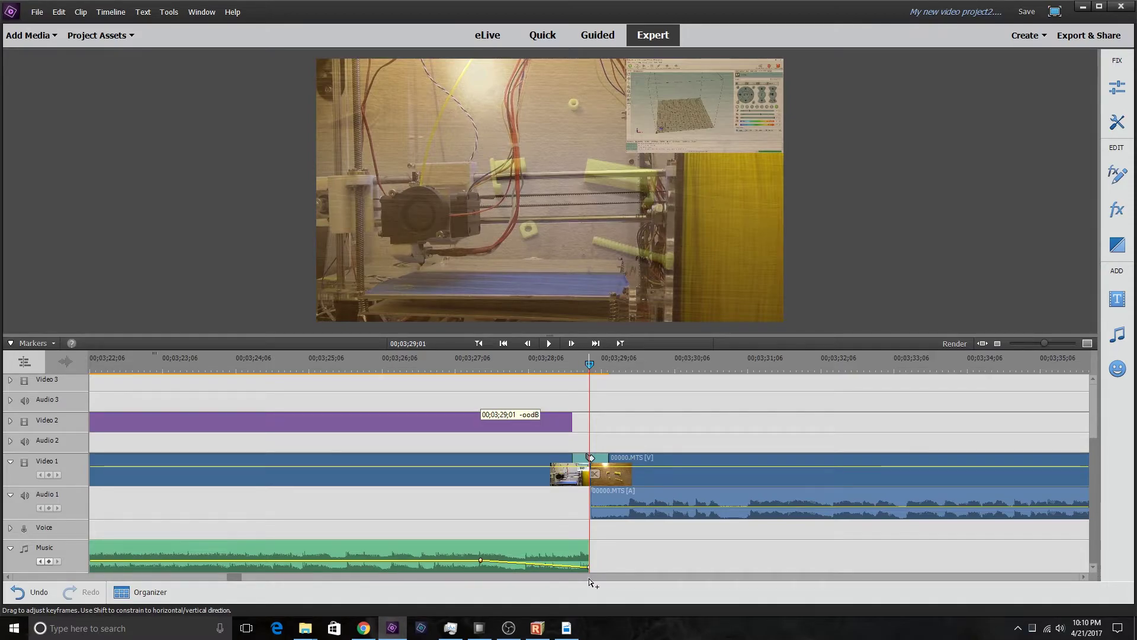
left_click(467, 387)
left_click(464, 384)
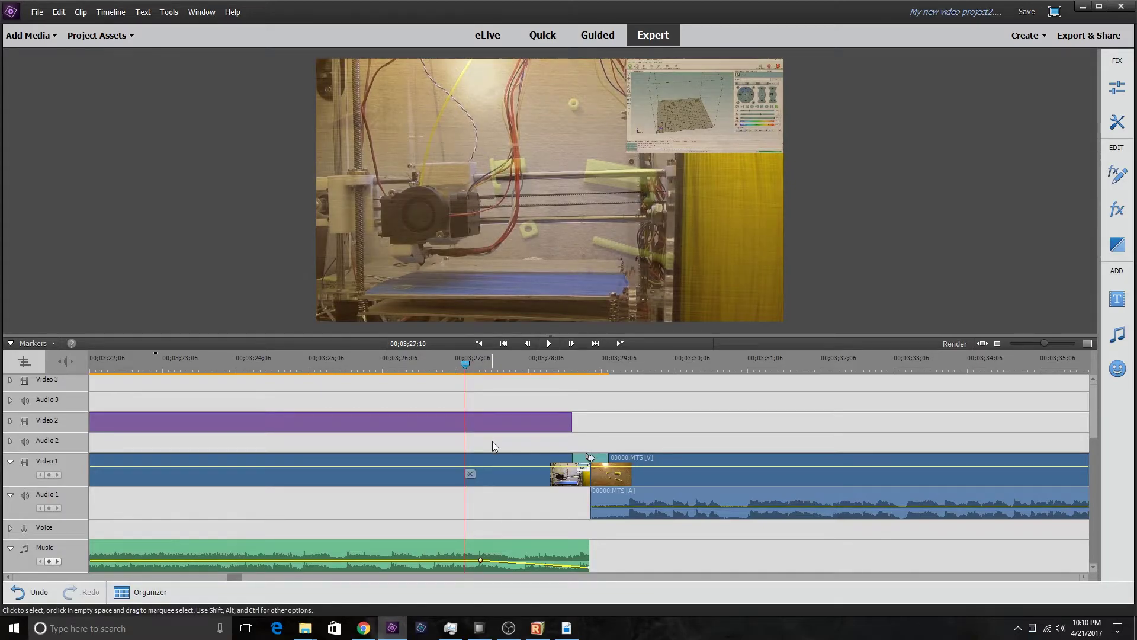
key("space")
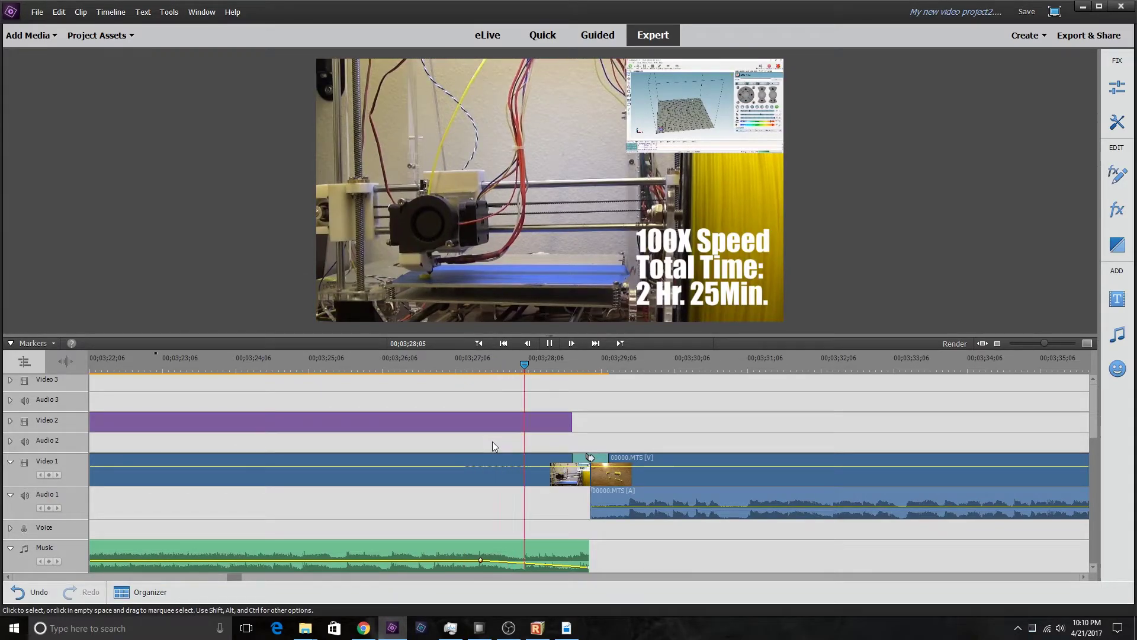
left_click(681, 471)
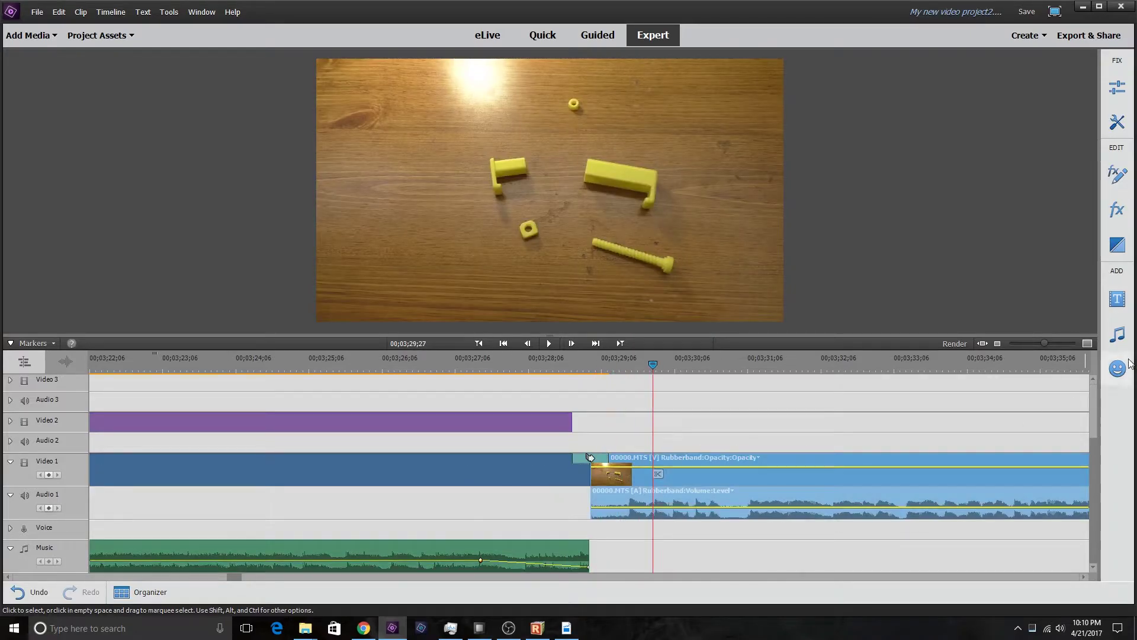
Scrub through the remaining clips and place the playhead at 00;06;43;20, near the end of the last clip.
left_click_drag(1041, 343, 1024, 343)
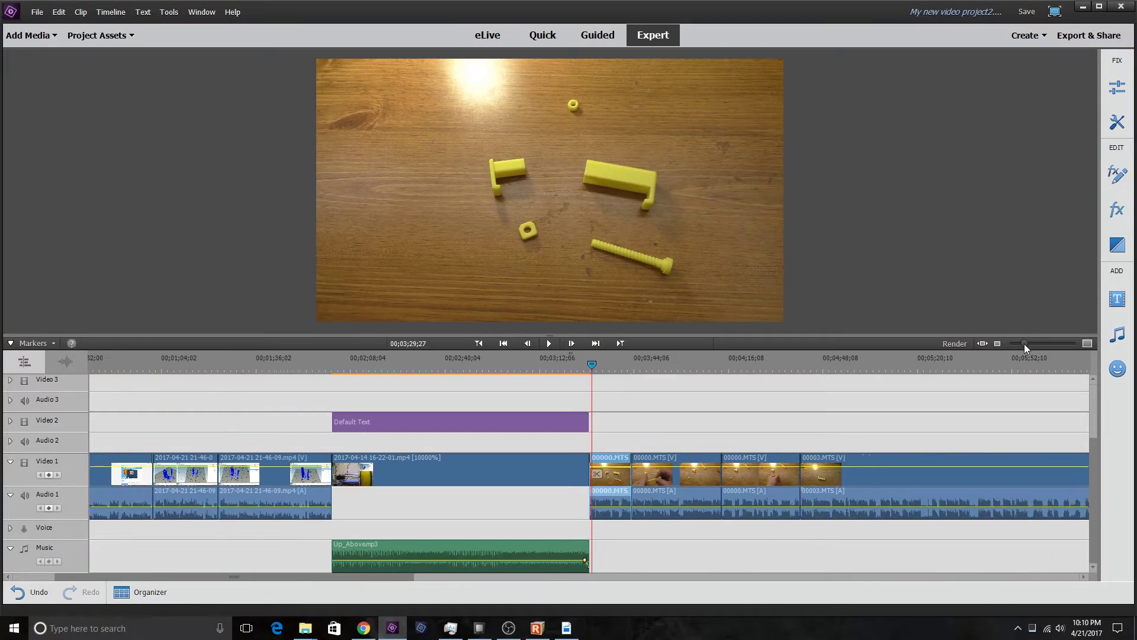
left_click_drag(319, 576, 405, 591)
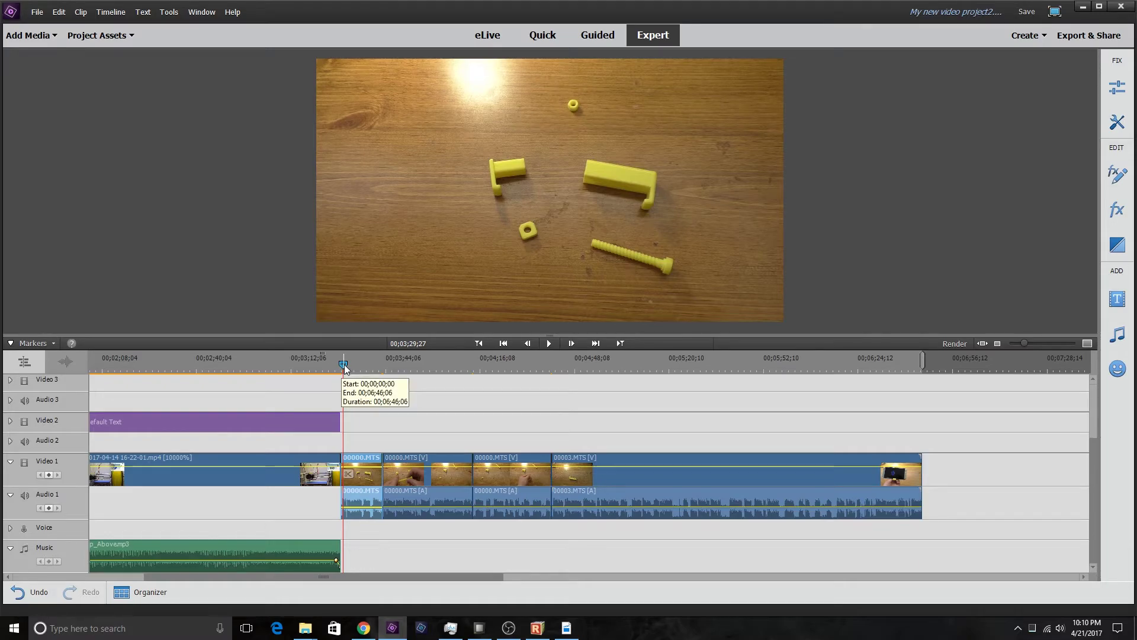
left_click_drag(344, 365, 431, 372)
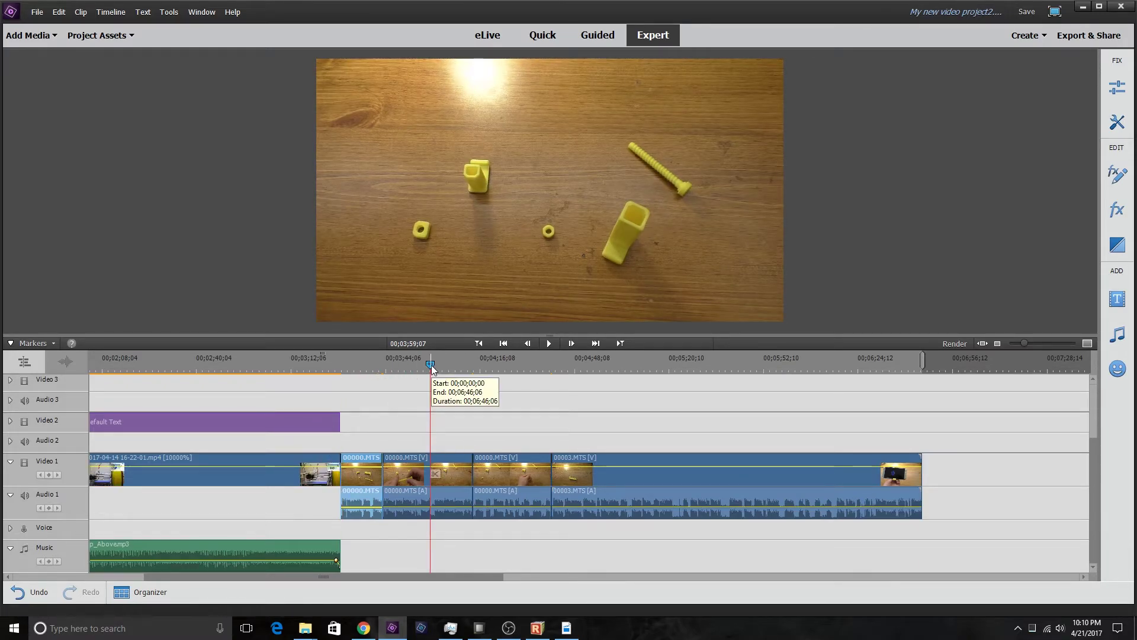
left_click_drag(431, 365, 671, 361)
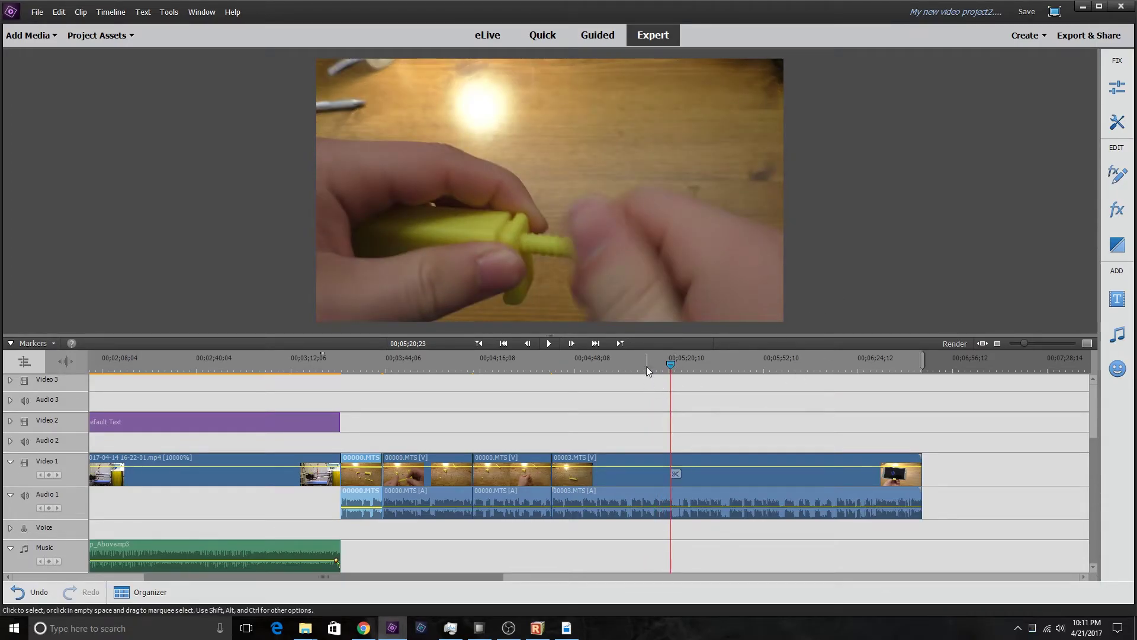
left_click_drag(674, 368, 915, 360)
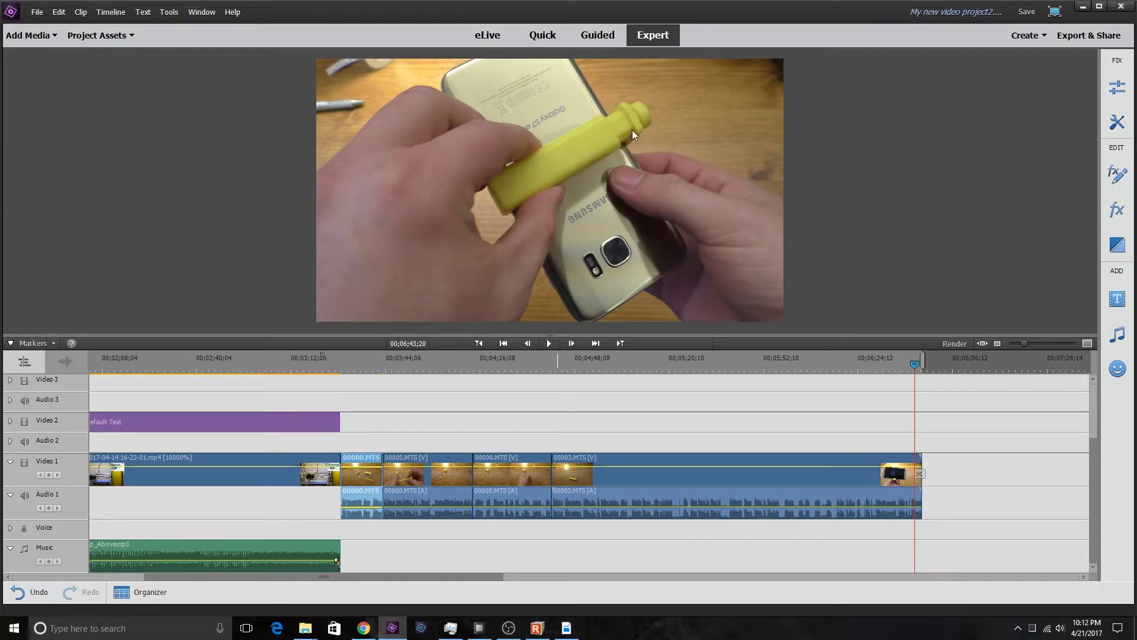
Export a freeze frame of the current position as a JPEG named 3D Printed 6 in the PRE pictures folder.
left_click(1118, 121)
left_click(962, 105)
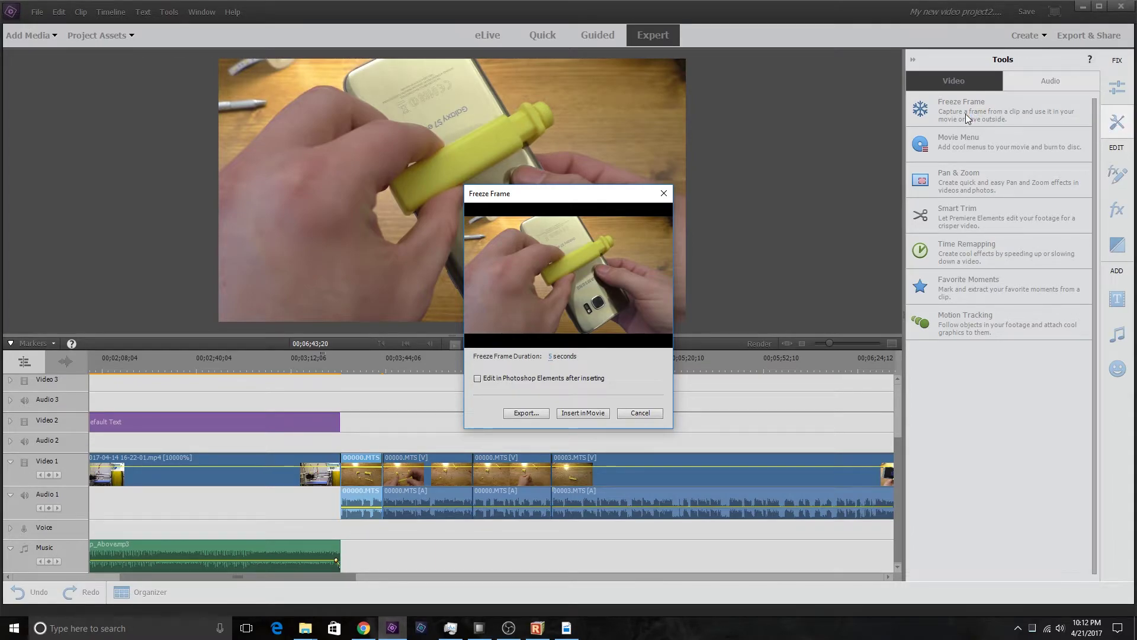
left_click(526, 413)
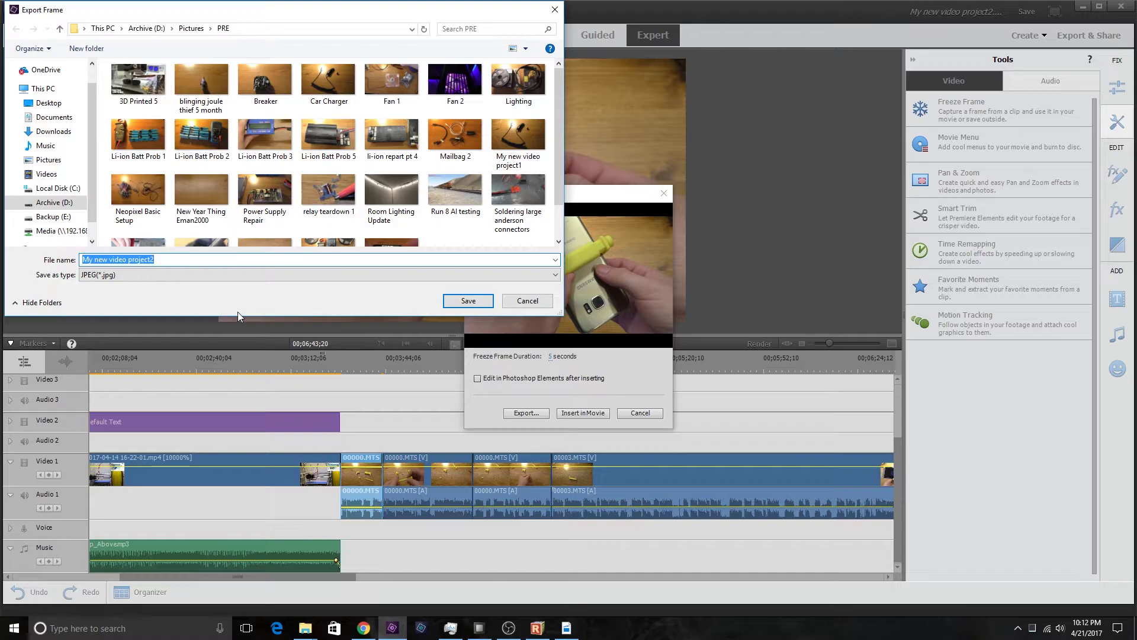
type("3D")
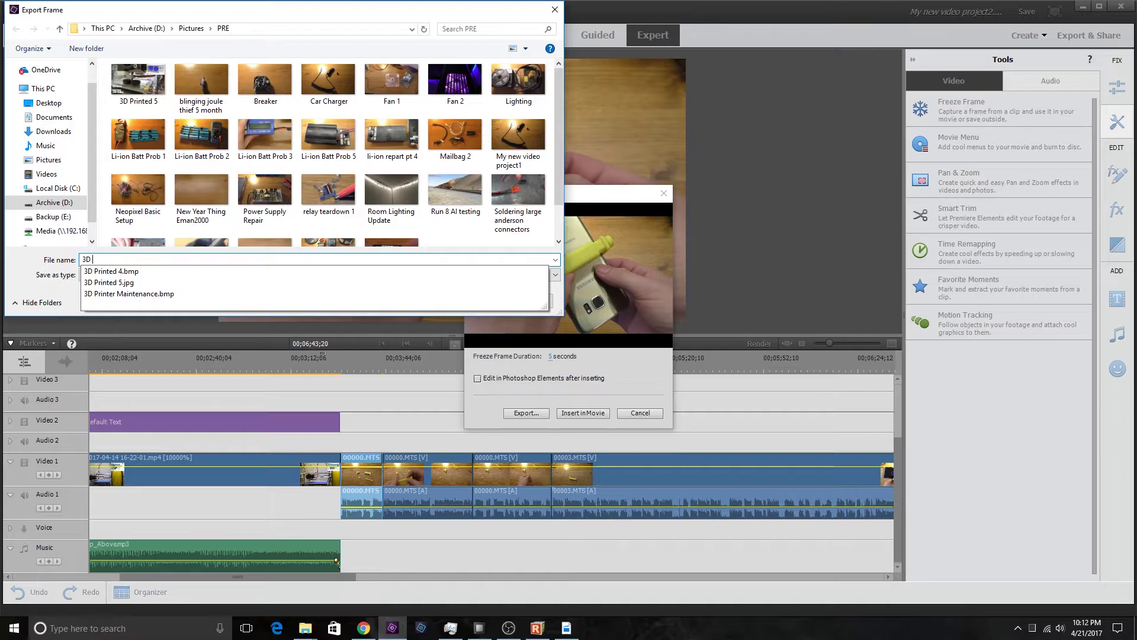
type(" Printed 6")
left_click(468, 300)
left_click(640, 413)
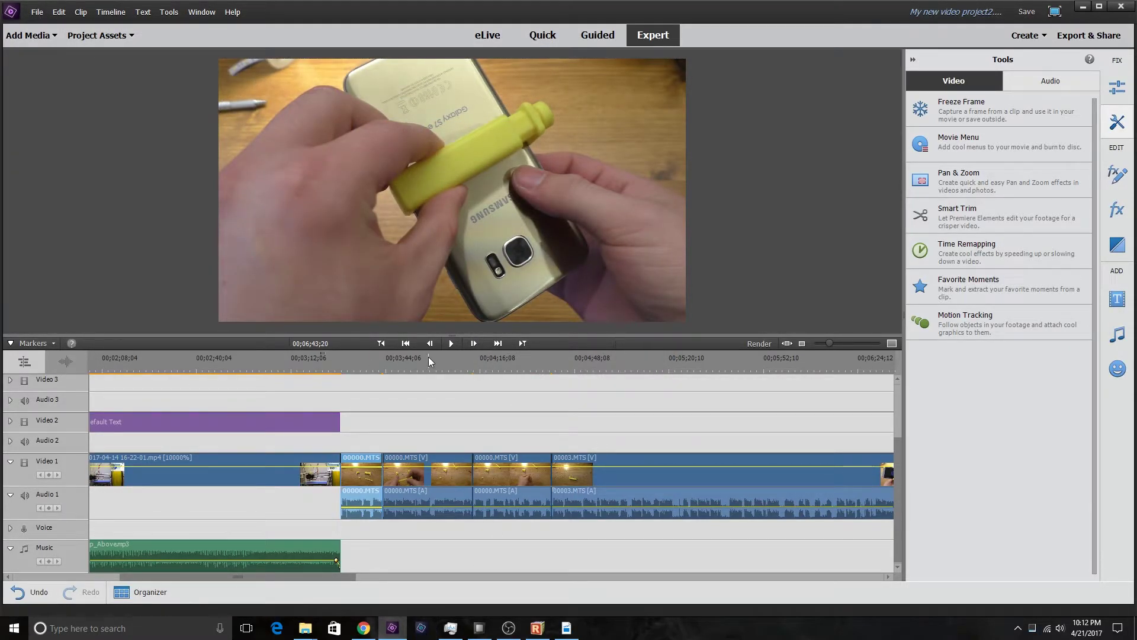
Open the export settings for the movie and enter 3D Printed 6 as the quick export file name.
left_click(1088, 37)
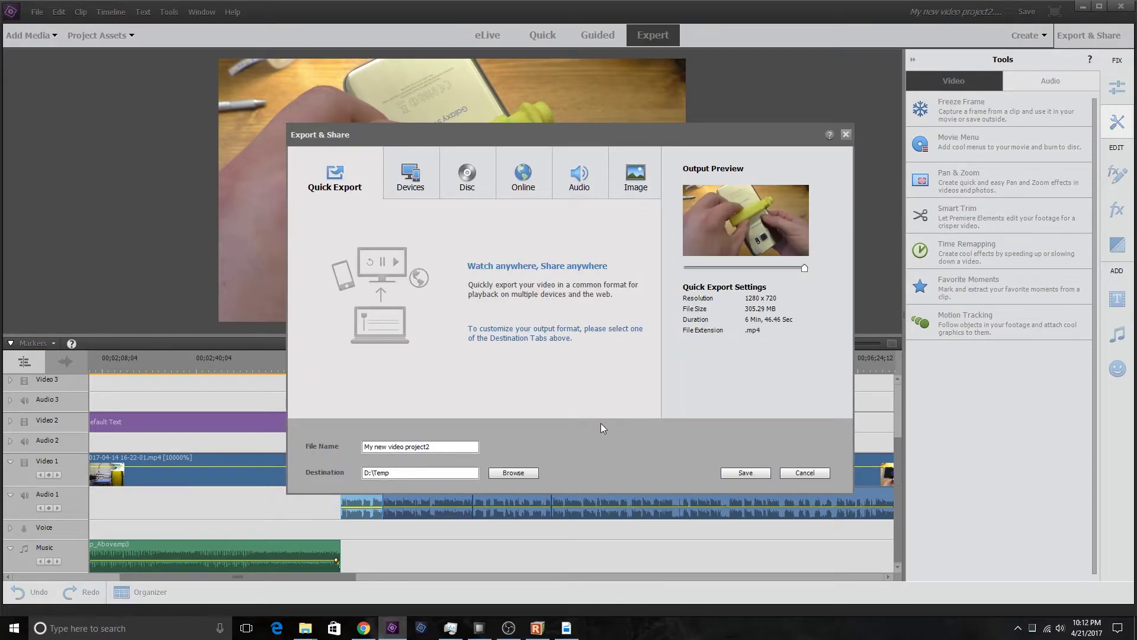
left_click_drag(458, 444, 342, 423)
type("3D")
type("rinted 6")
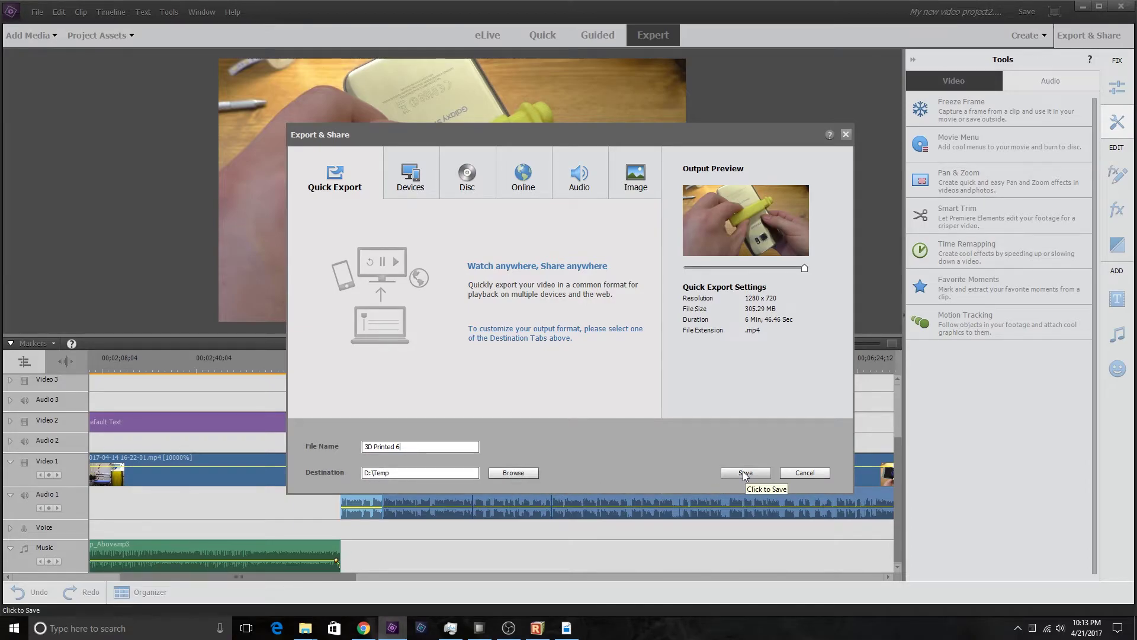
left_click_drag(421, 442, 336, 448)
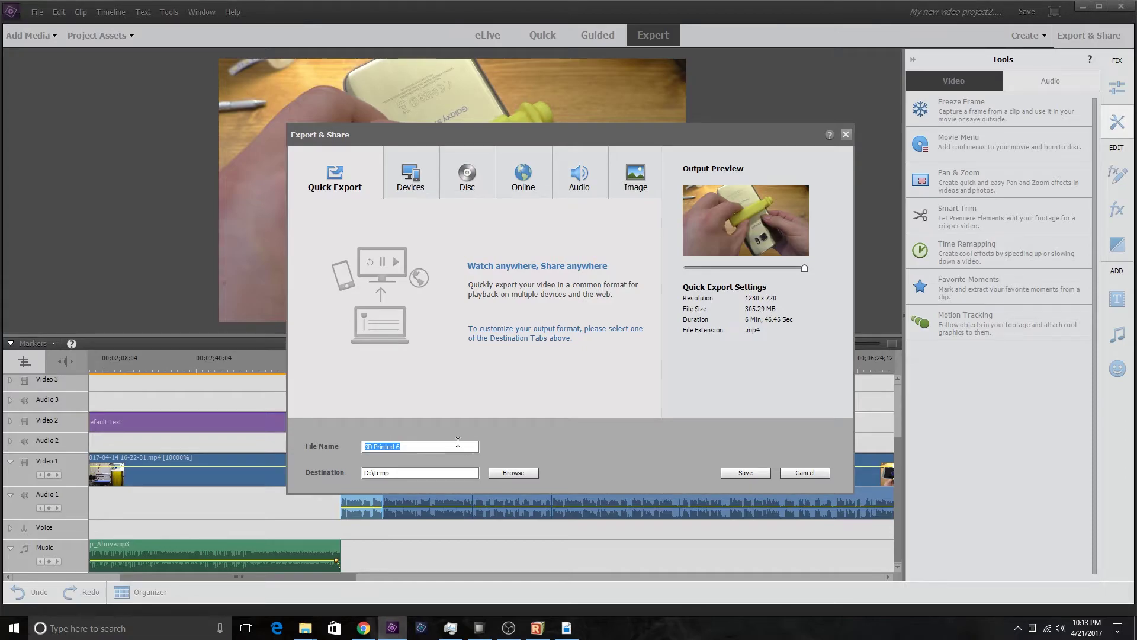
Switch to a custom device export with the 1080p59.94 H.264 30mbs preset and open its advanced settings, keeping the H.264 format.
left_click(414, 170)
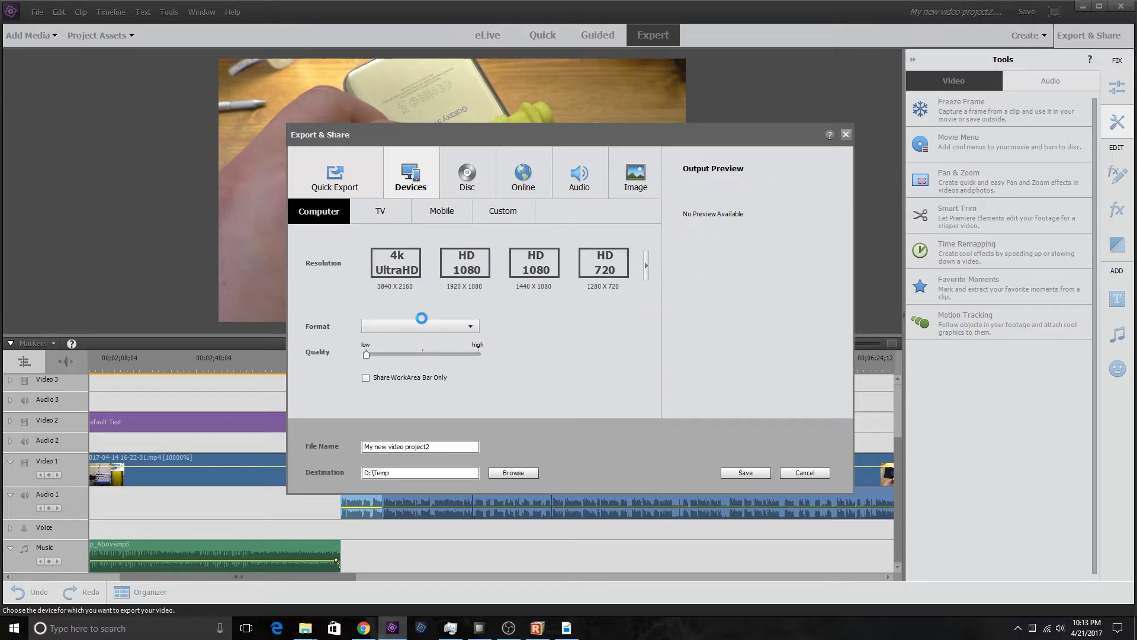
left_click(507, 213)
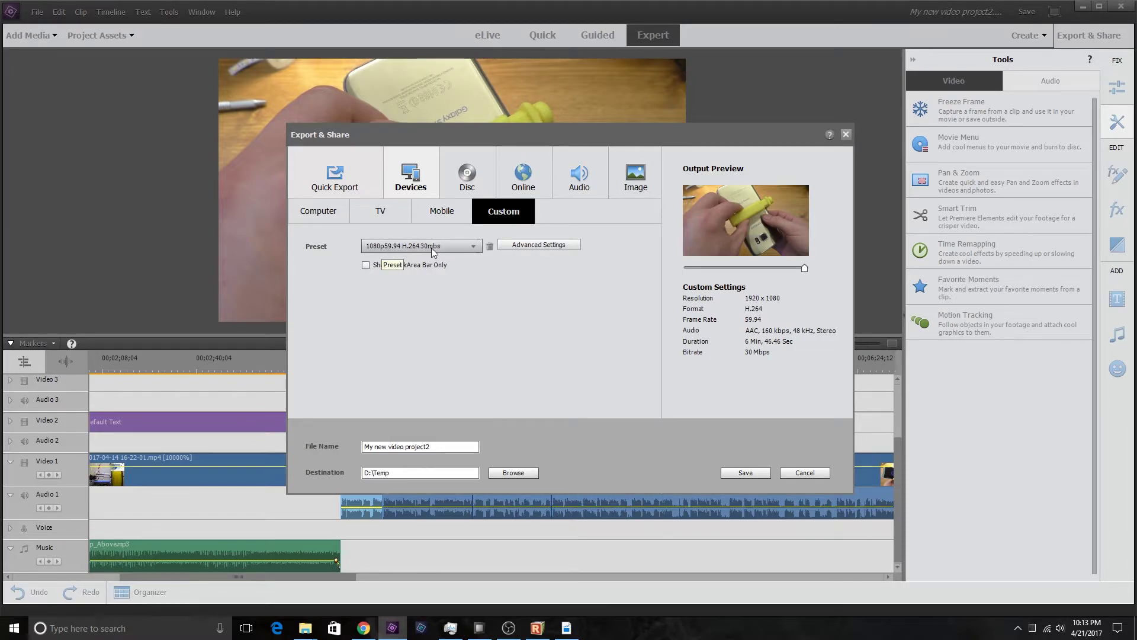
left_click(528, 245)
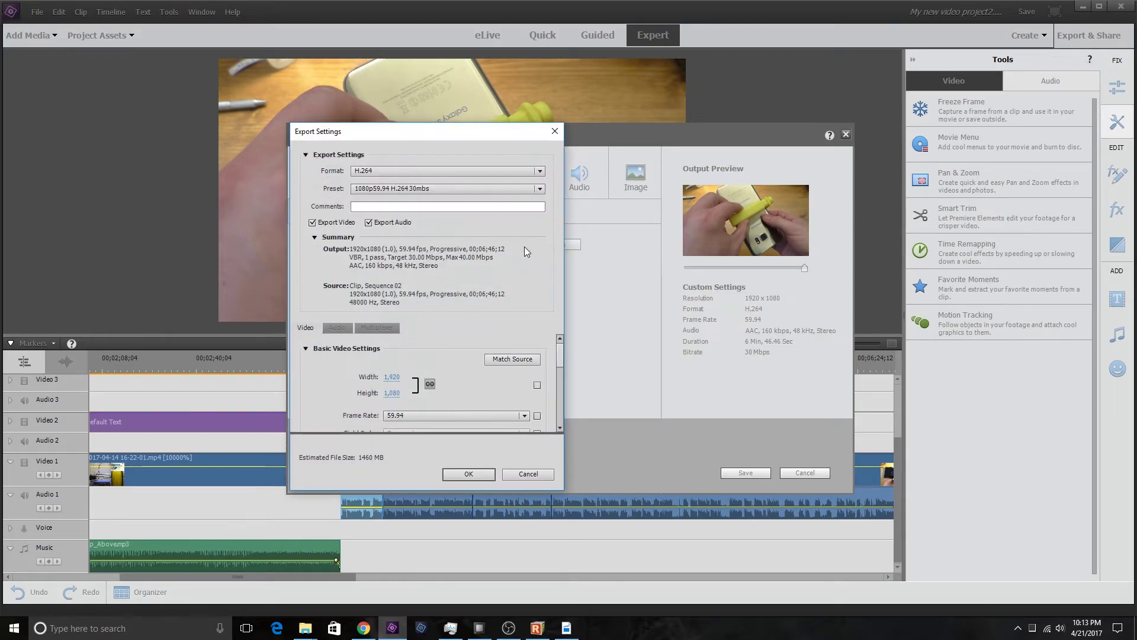
left_click(389, 172)
left_click(452, 155)
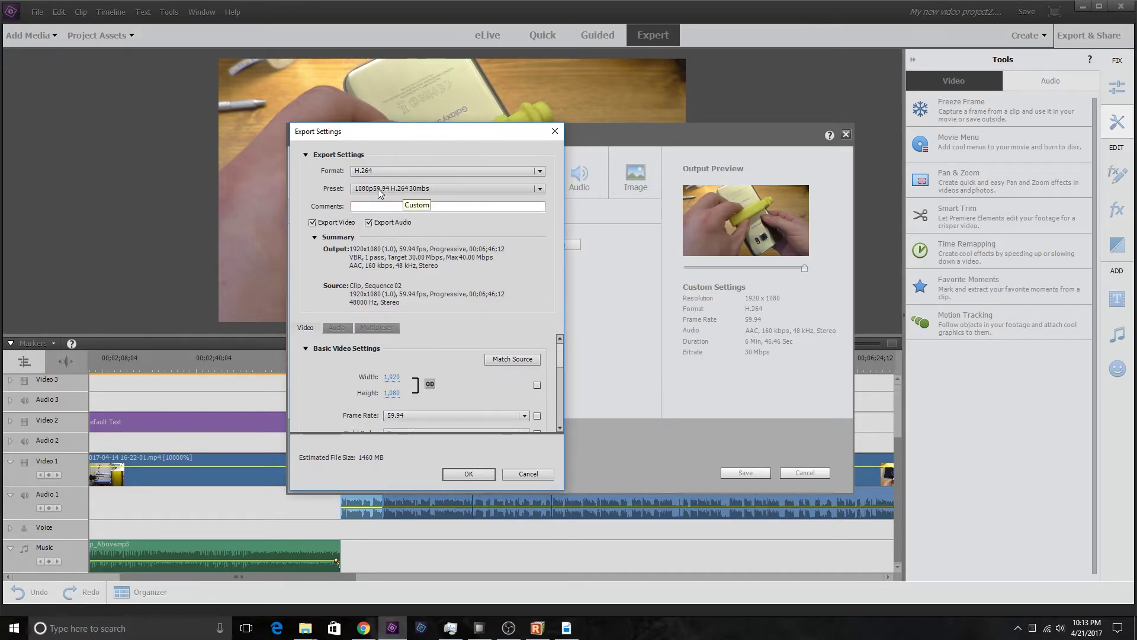
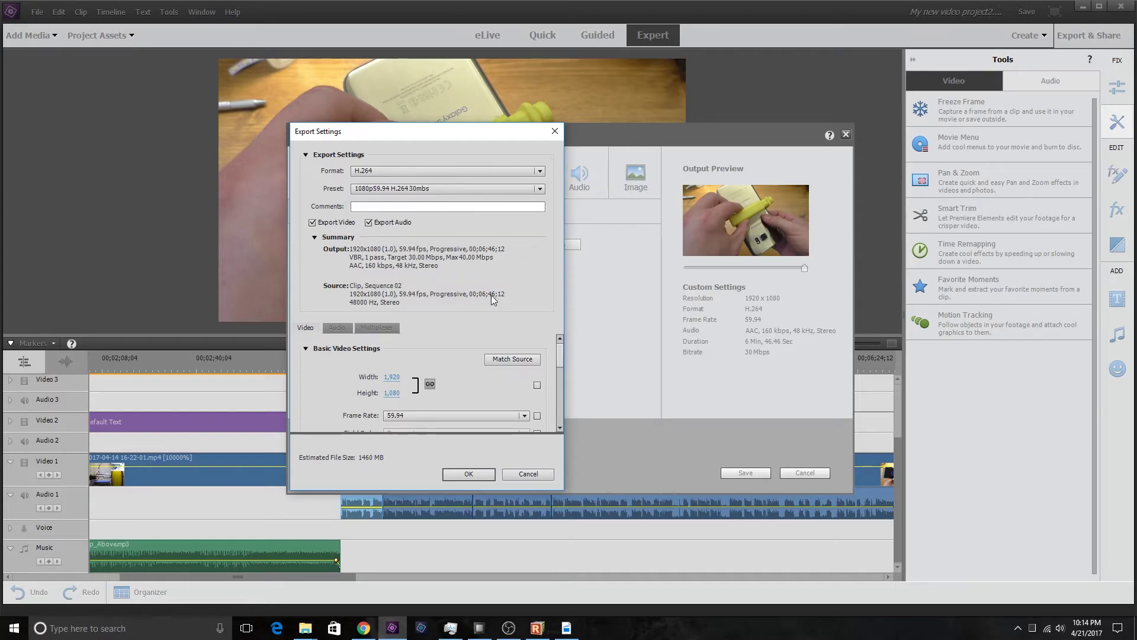
Review the preset's basic video and bitrate settings, accept them, and start exporting the movie to D:\Temp.
left_click_drag(561, 359, 560, 386)
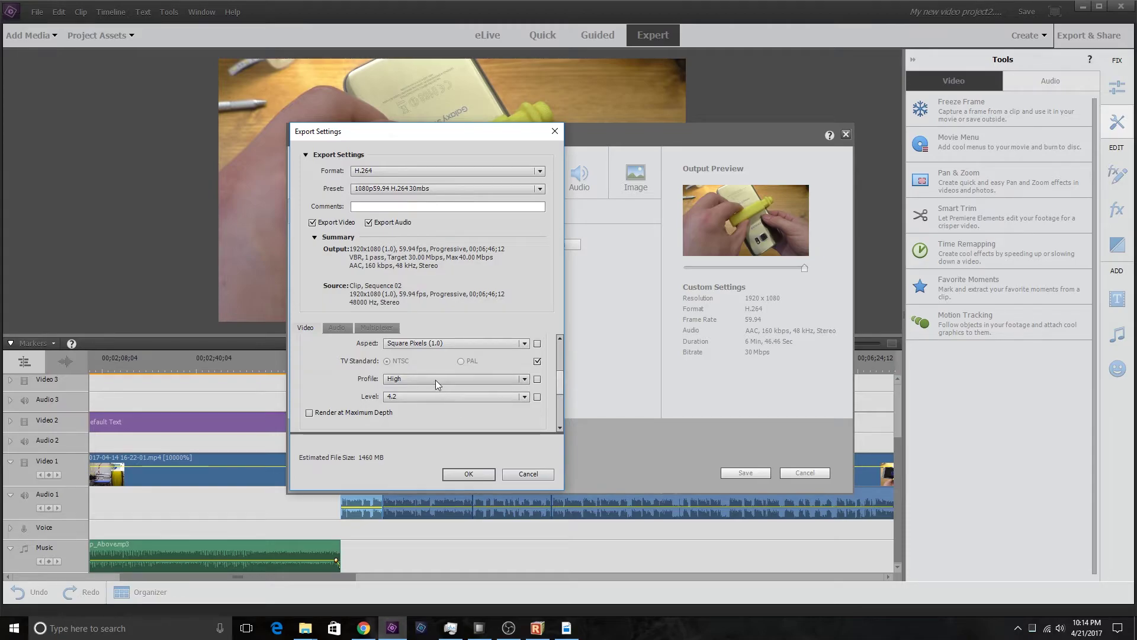
scroll(473, 367, "up", 5)
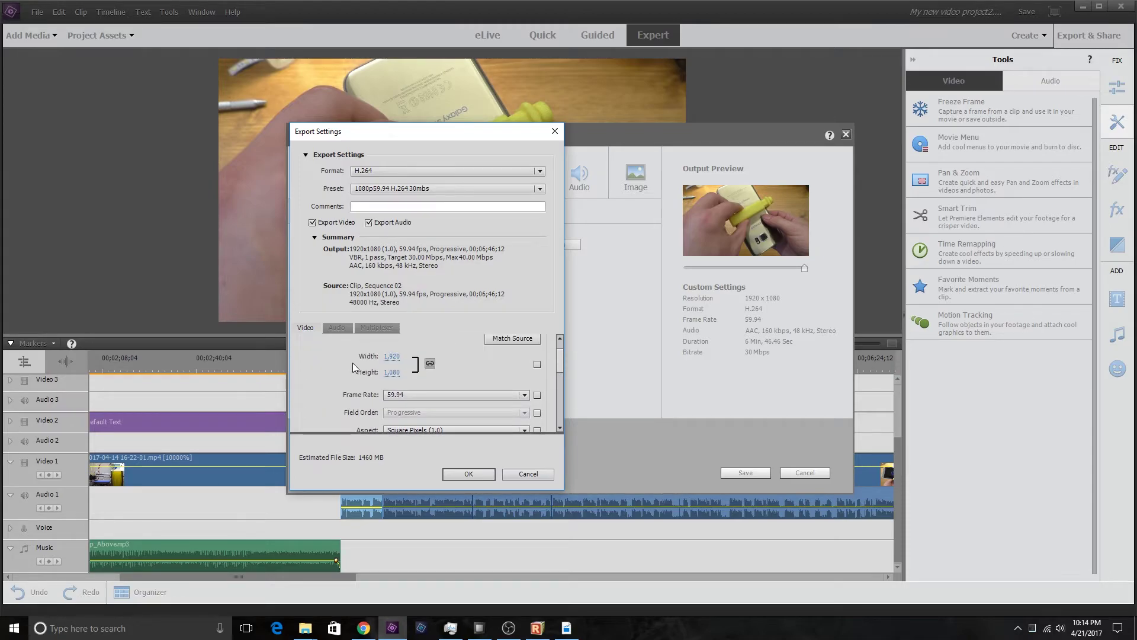
scroll(353, 364, "down", 6)
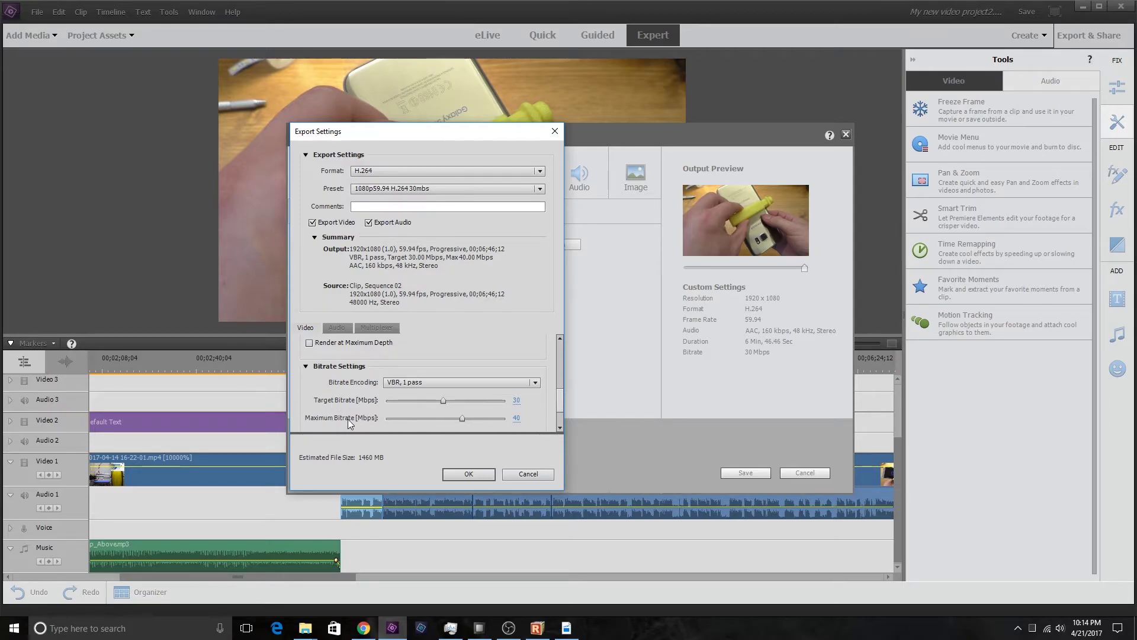
scroll(535, 421, "up", 1)
scroll(535, 421, "up", 1)
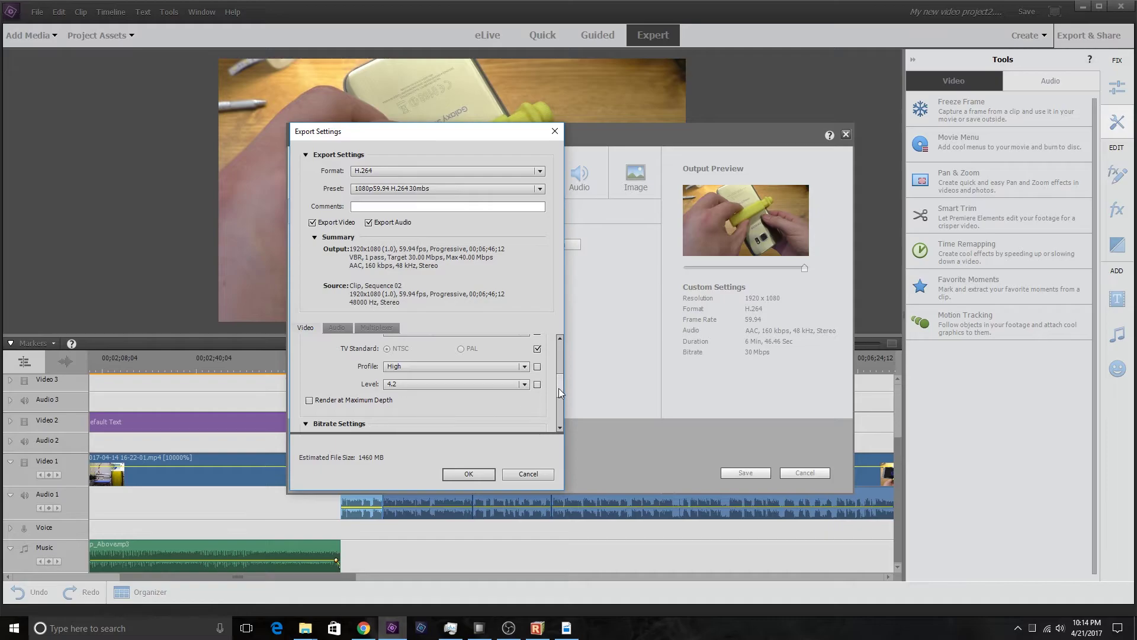
left_click_drag(558, 389, 561, 350)
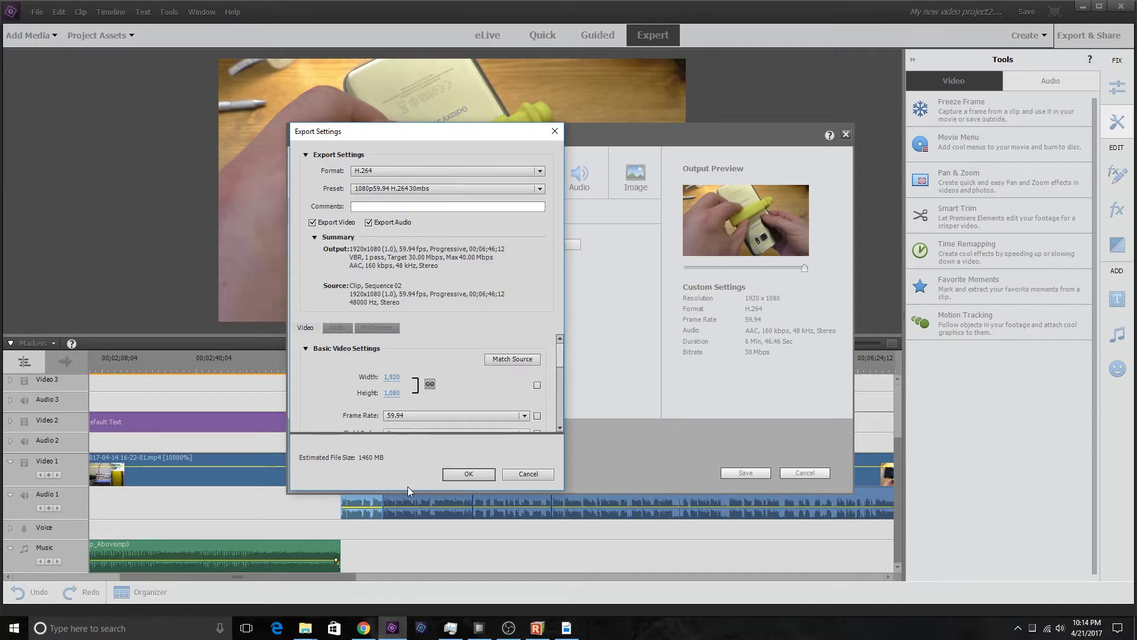
left_click(461, 473)
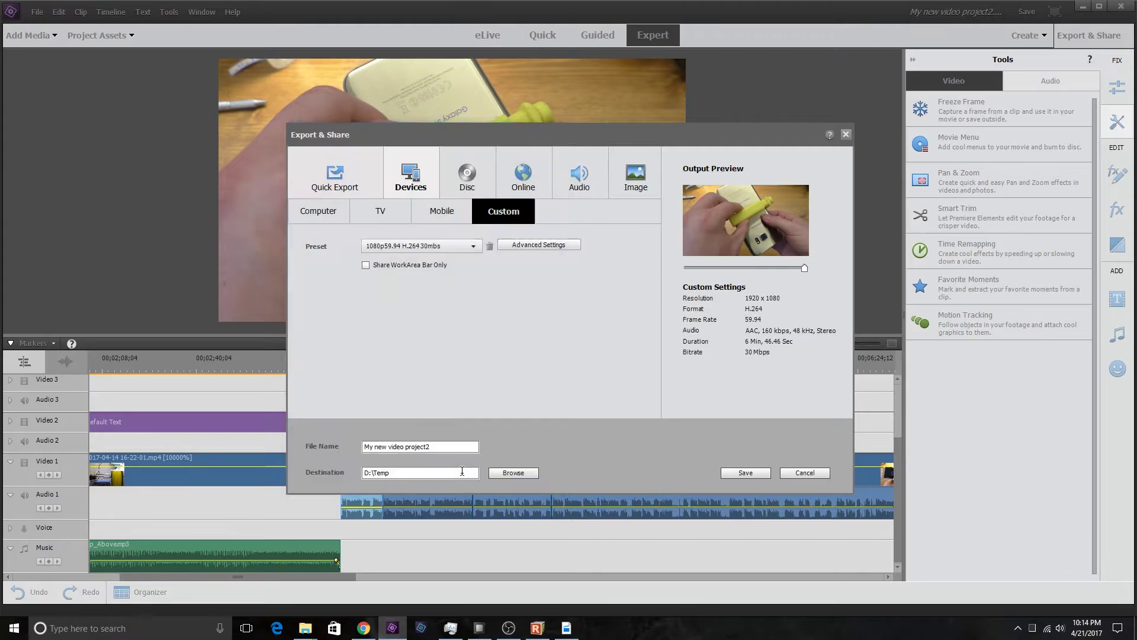
left_click(745, 472)
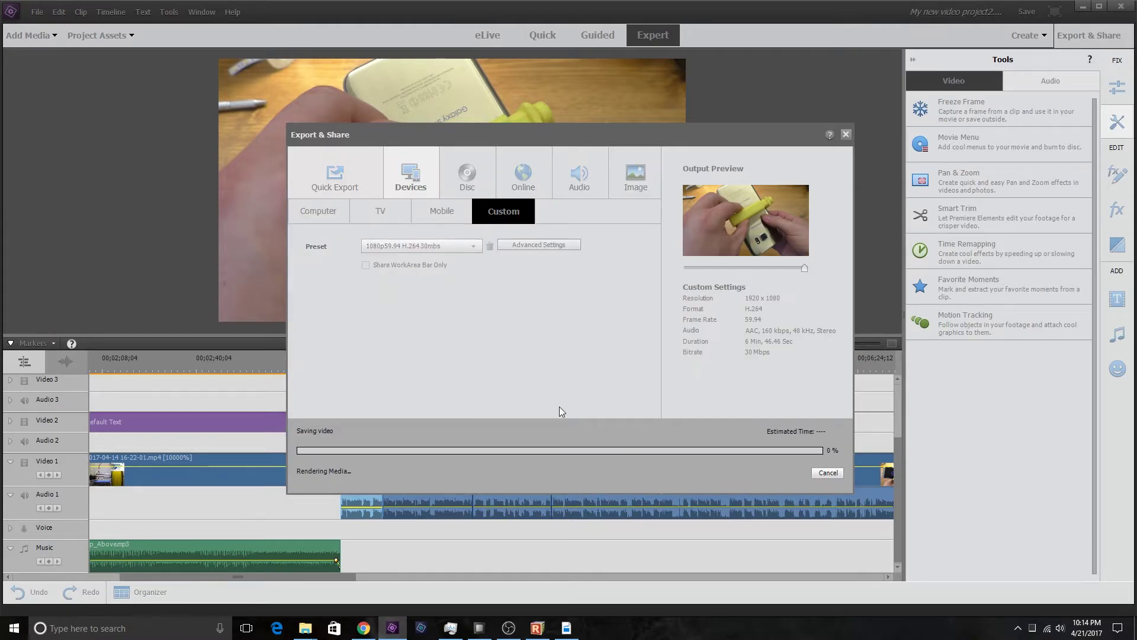
Switch to Photoshop Elements and open the 3D Printed 6 image from the PRE folder under Pictures on the Archive (D:) drive.
left_click(422, 627)
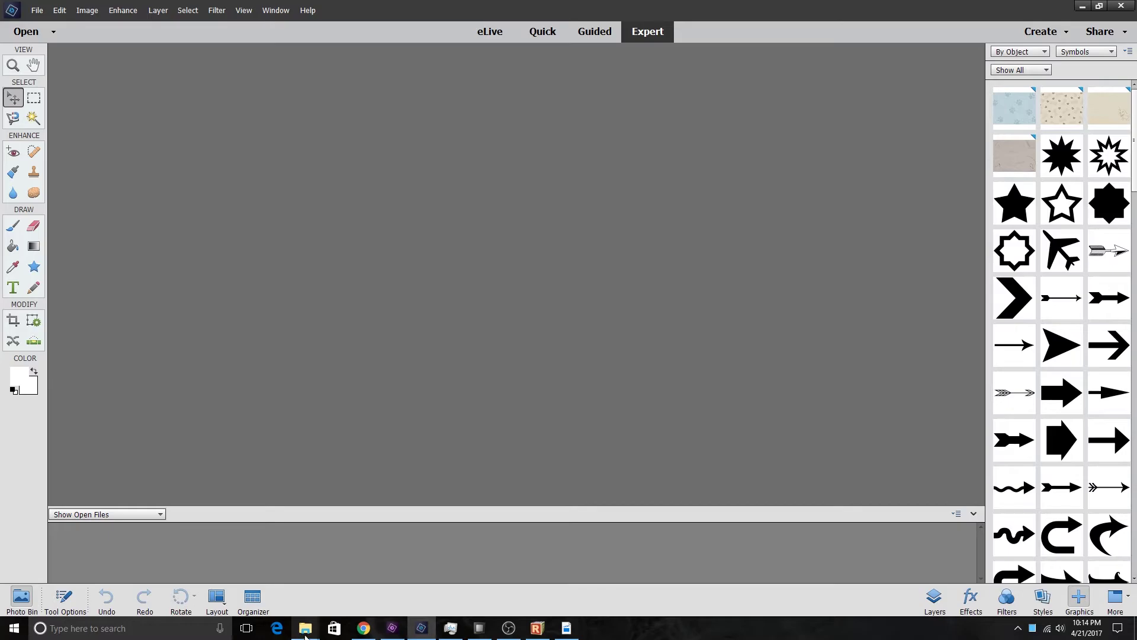
mouse_move(306, 634)
left_click(287, 572)
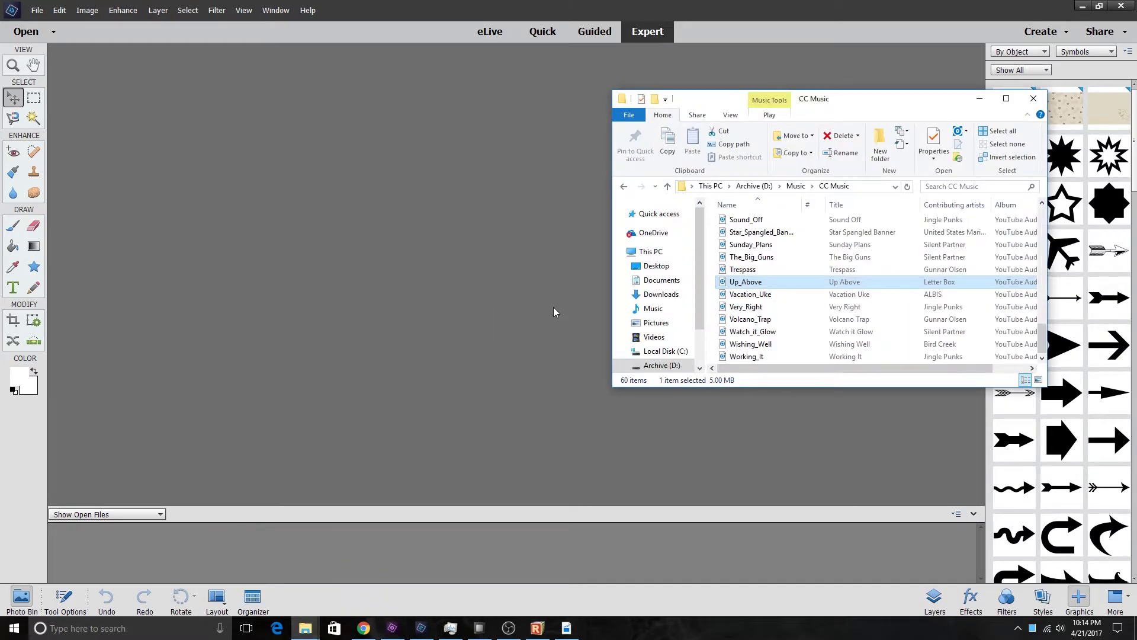
left_click(660, 366)
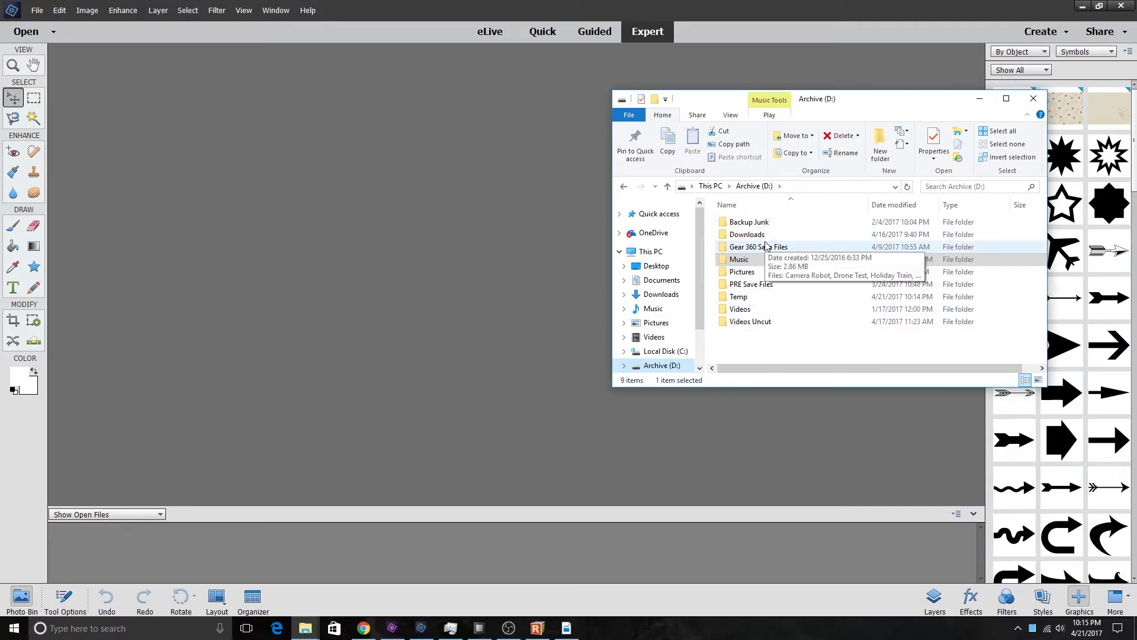
double_click(764, 271)
scroll(953, 299, "down", 1)
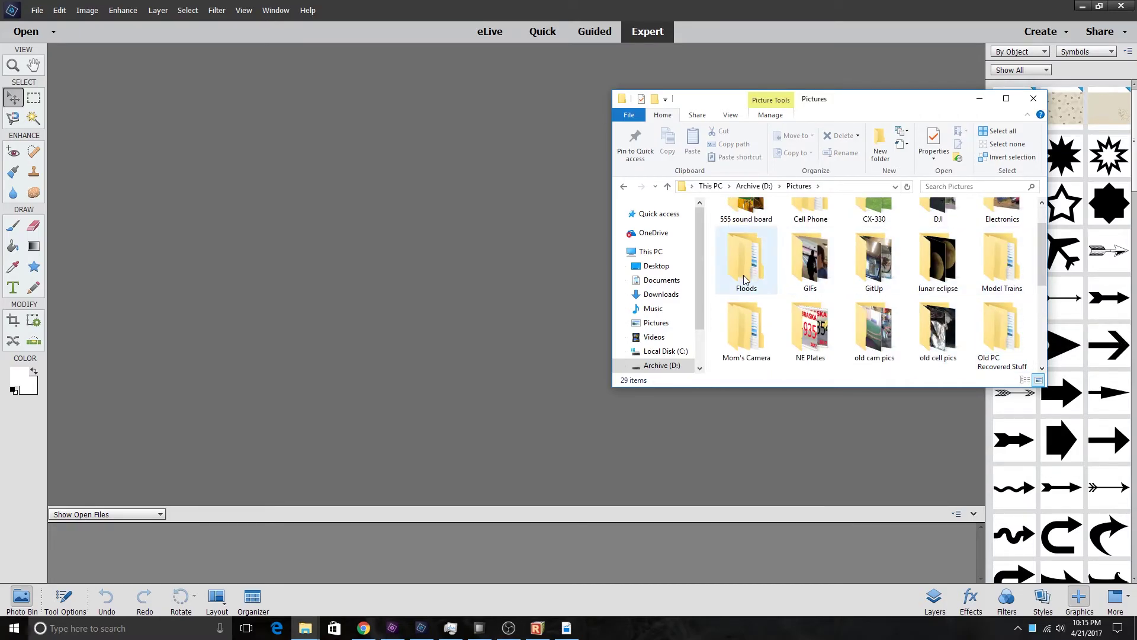
scroll(745, 280, "down", 1)
double_click(880, 335)
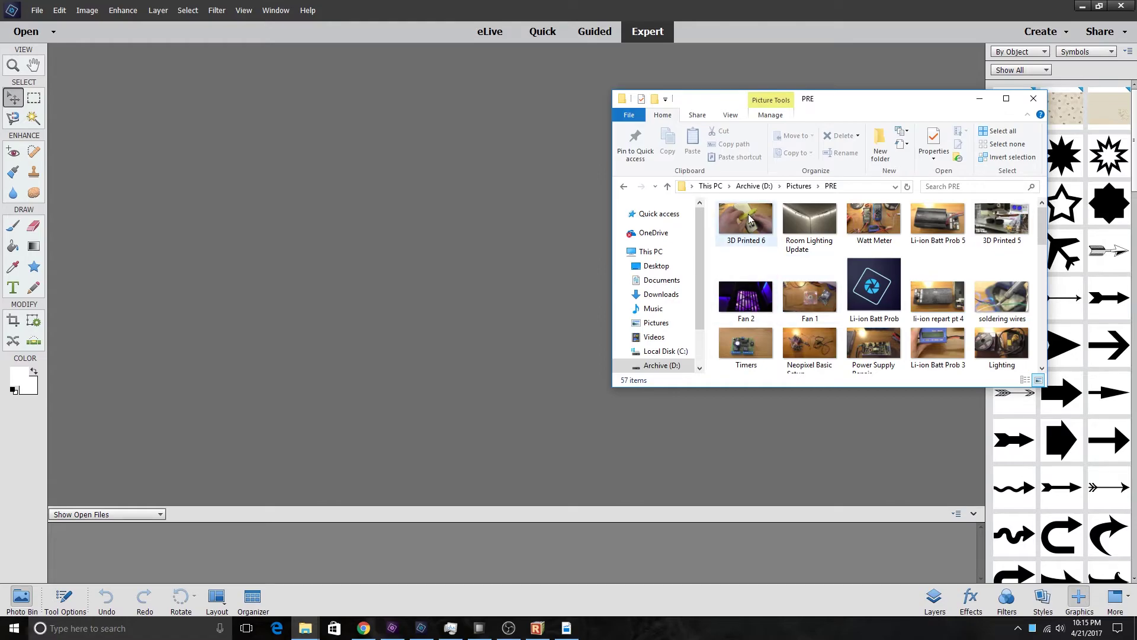
left_click_drag(749, 219, 846, 365)
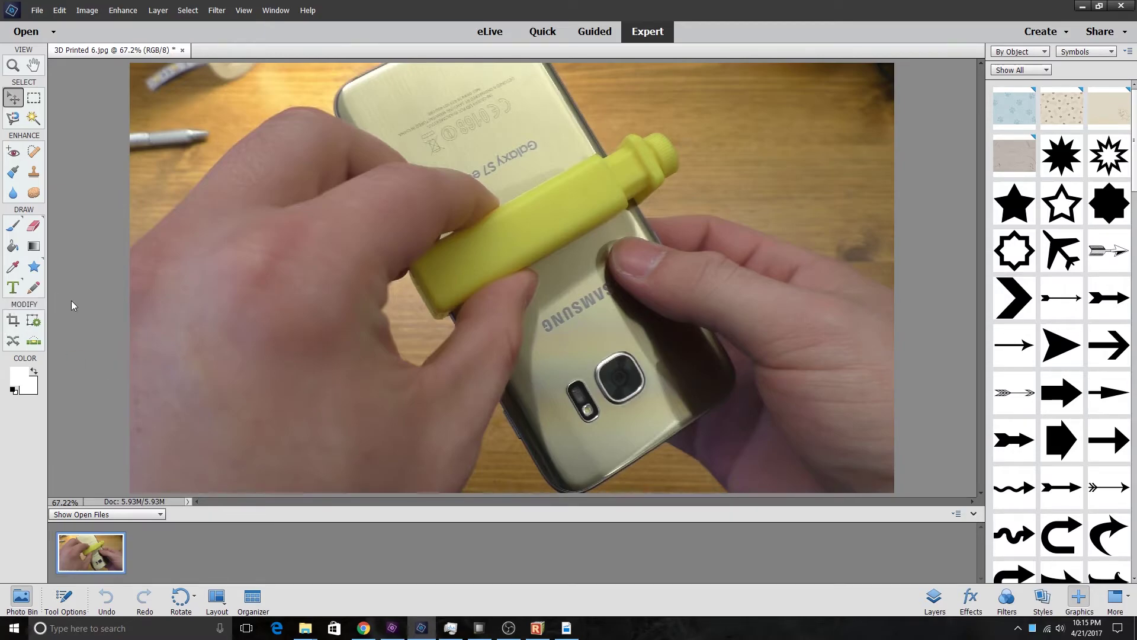
Add the white two-line title "3D Printed Phone / Tripod Mount" over the photo in Impact Regular at 140 pt.
left_click(14, 289)
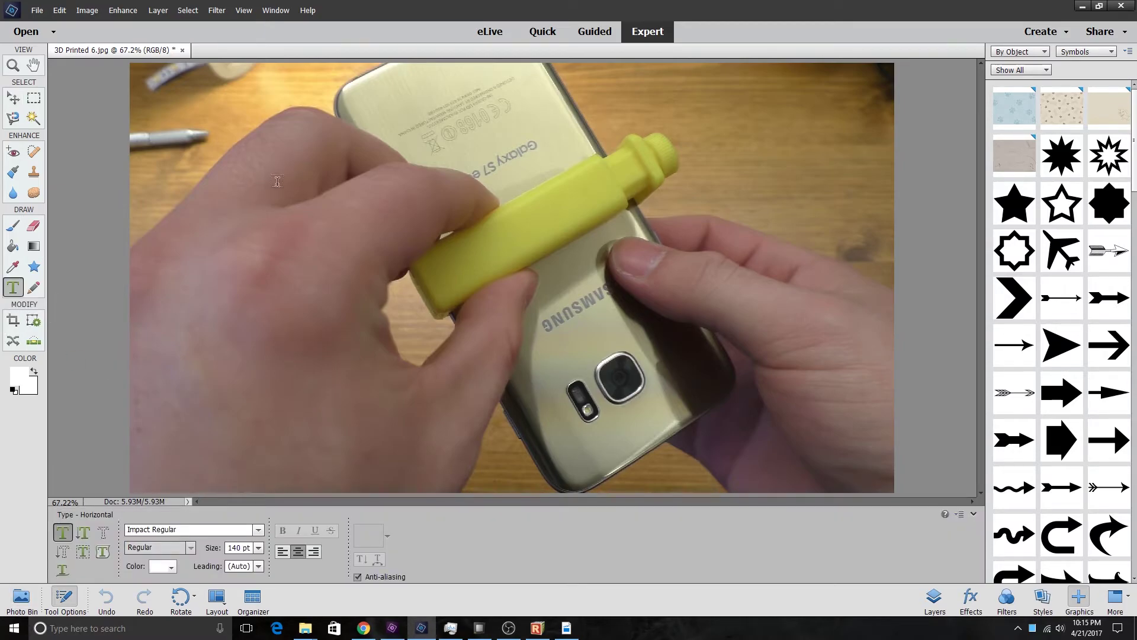
left_click(278, 184)
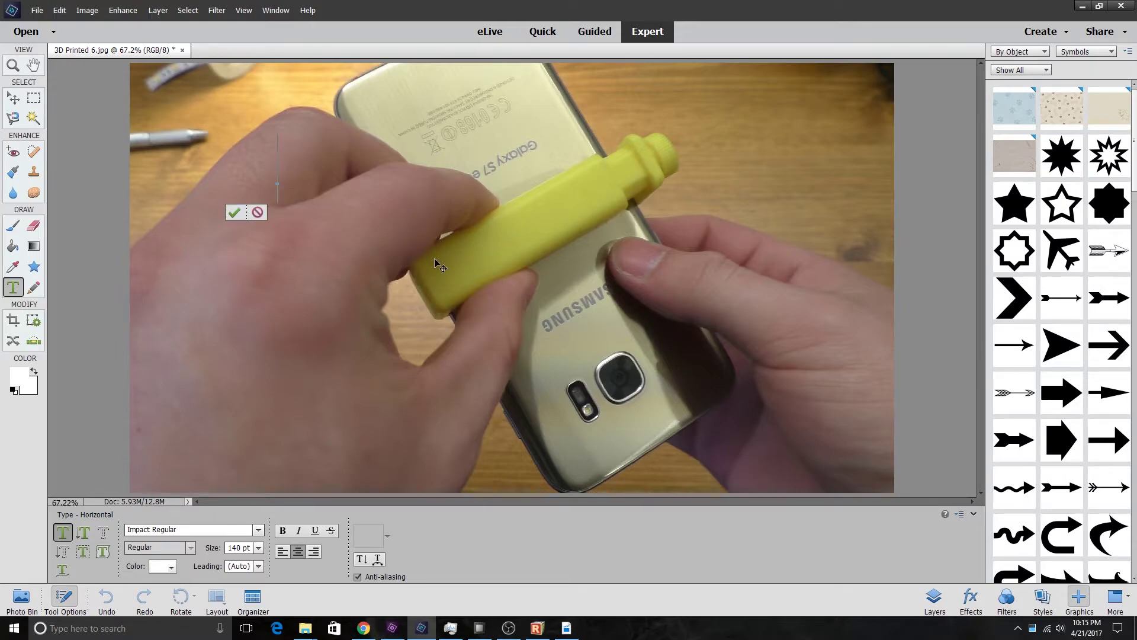
type("3D Pr")
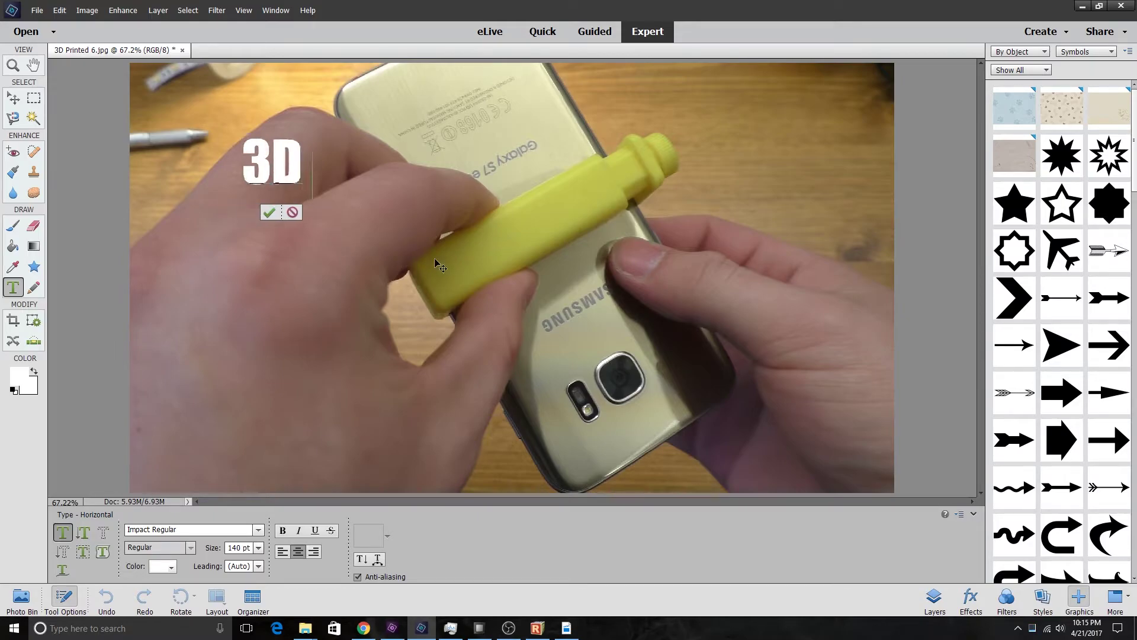
type("te")
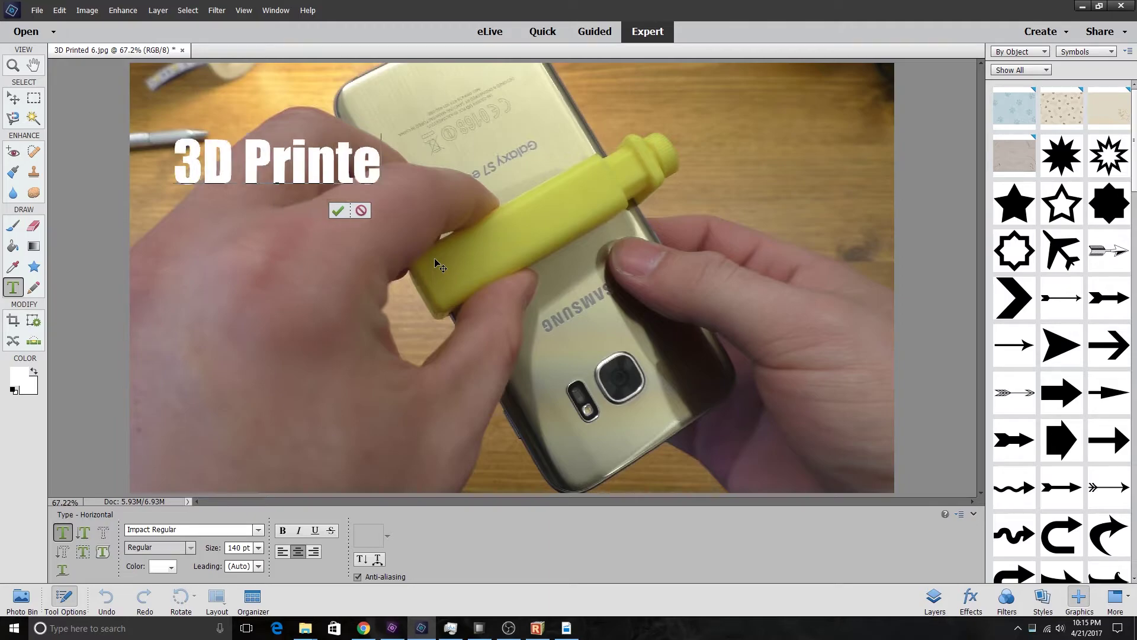
type("d Phone")
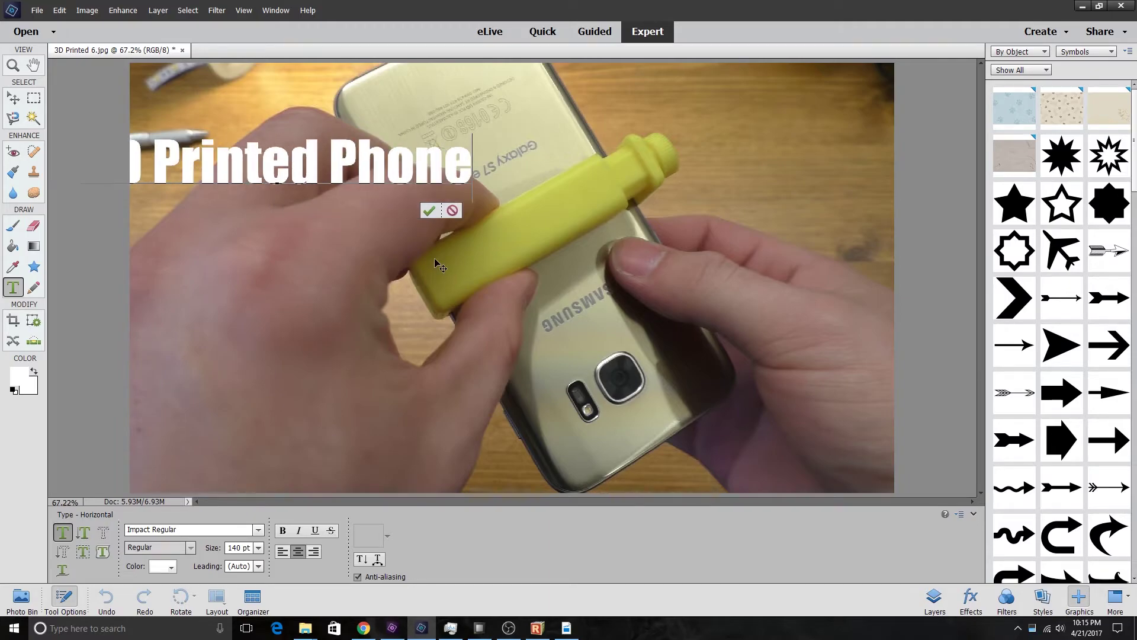
type(" Tripo")
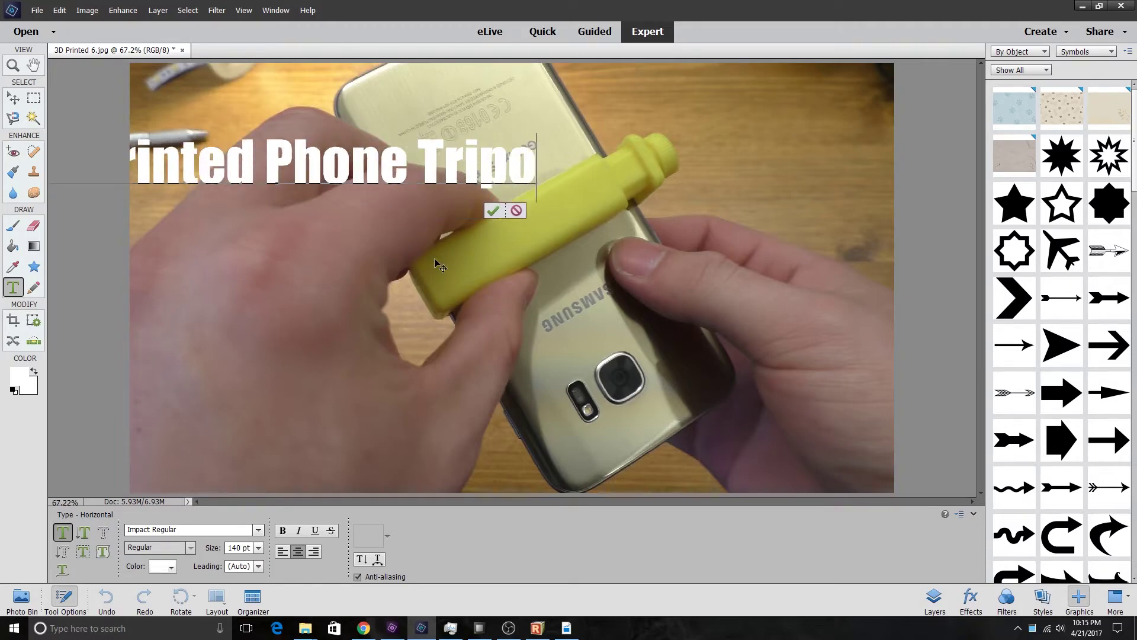
type("d Mount")
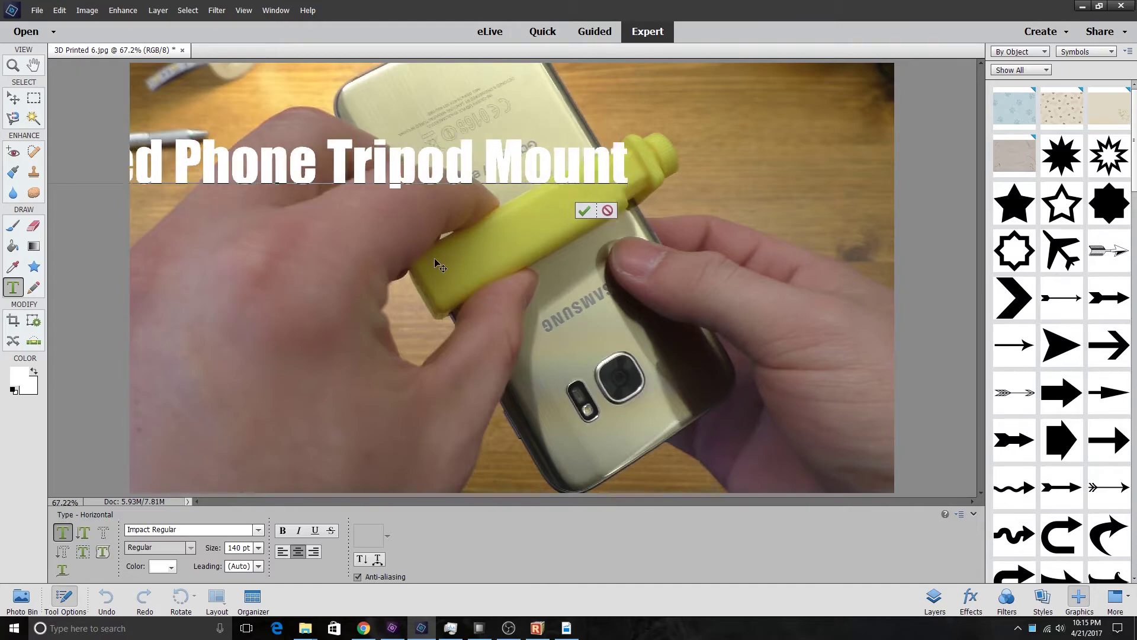
left_click(326, 160)
key("Return")
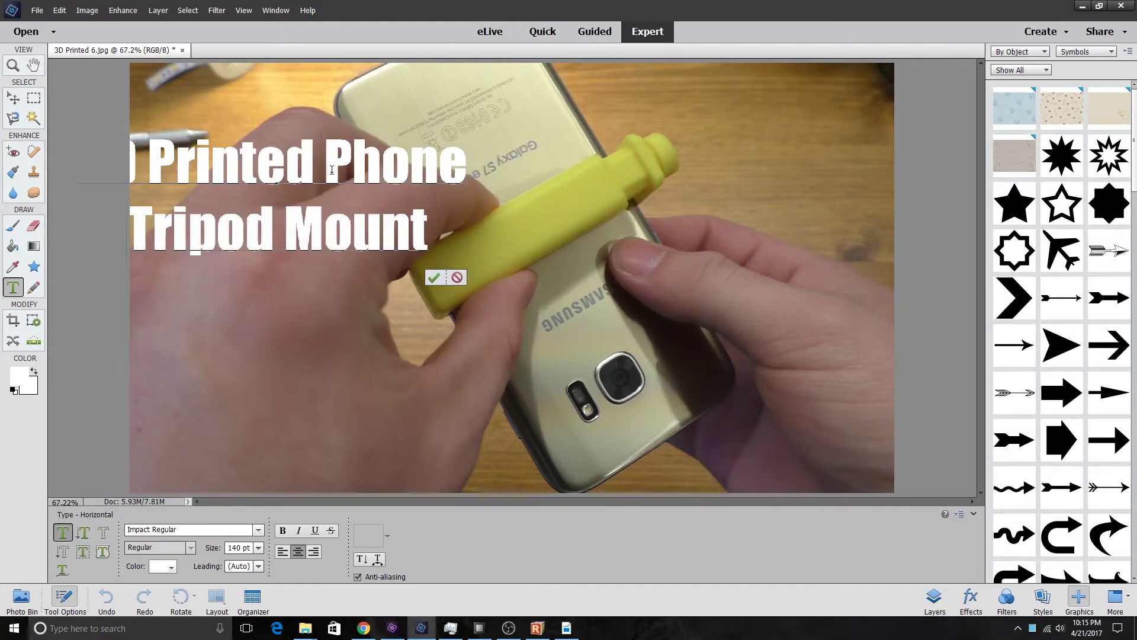
left_click(433, 277)
Move the title fully onto the photo, enlarge it proportionally to about 139%, and place it along the photo's lower edge.
key("v")
left_click_drag(435, 261, 613, 251)
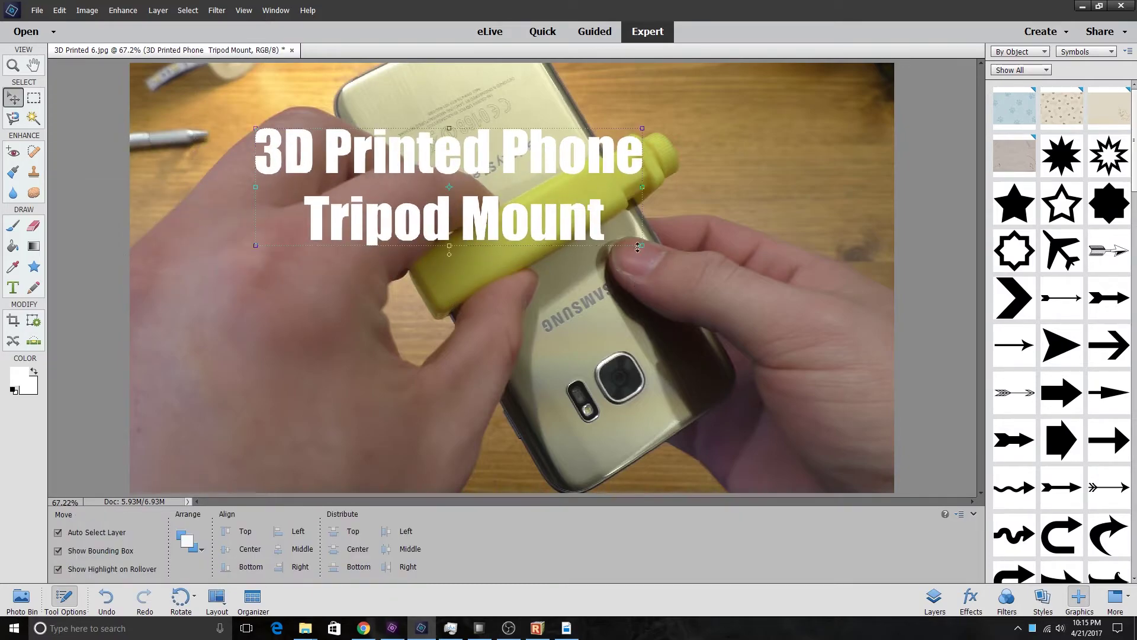
left_click_drag(642, 245, 818, 317)
left_click_drag(720, 283, 691, 471)
left_click_drag(654, 370, 663, 364)
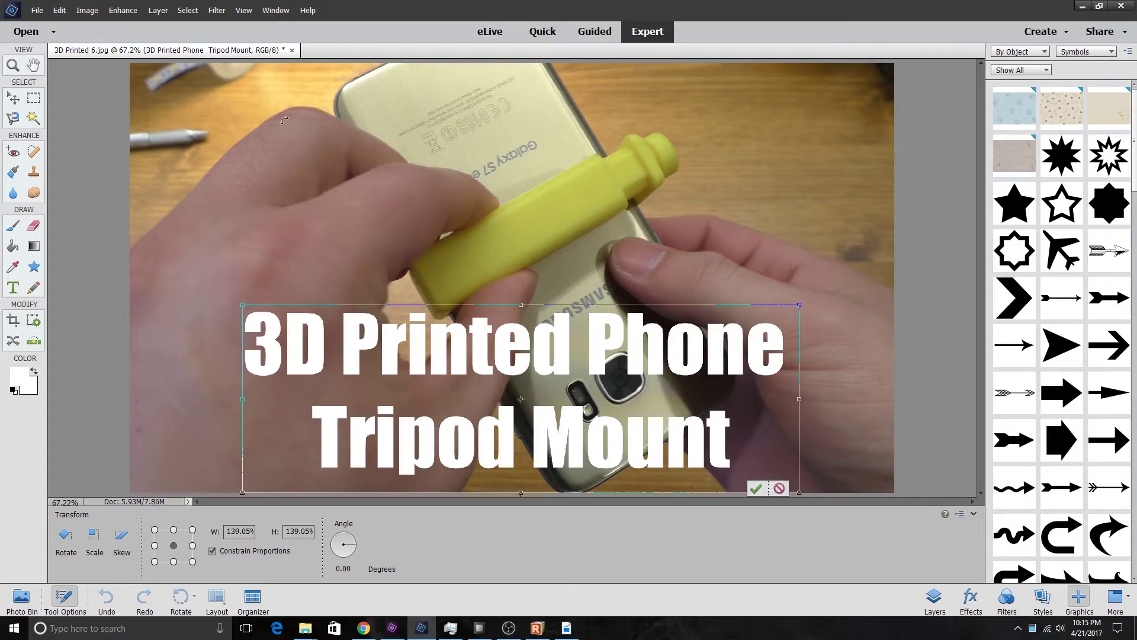
Move the enlarged title to the upper part of the photo, nudge it slightly below the upper edge, and apply the transform.
left_click_drag(601, 357, 656, 134)
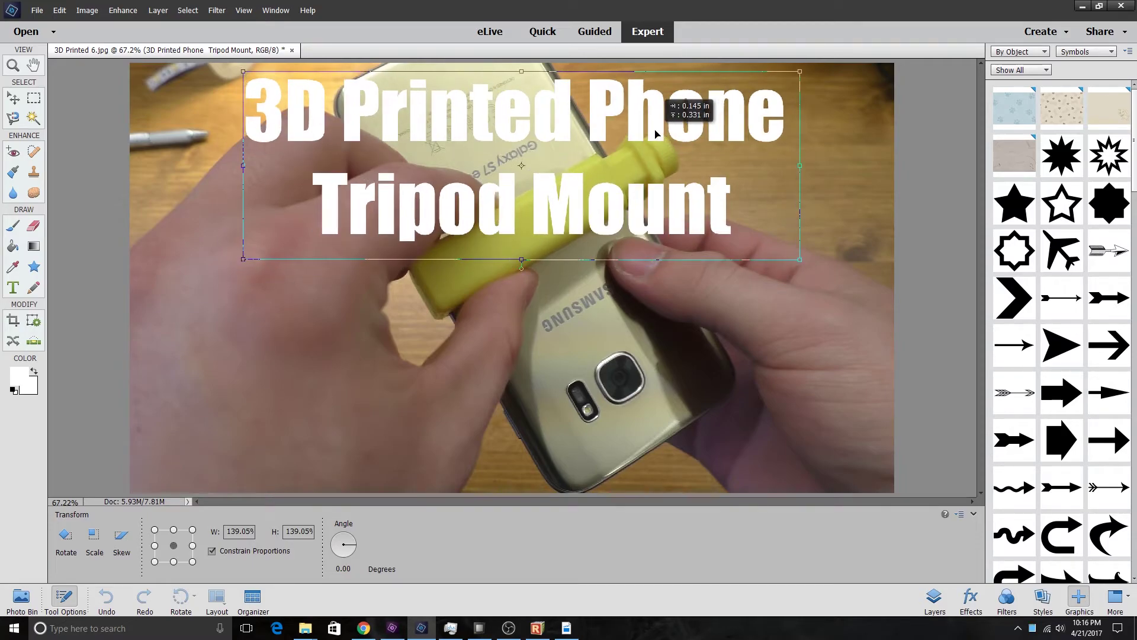
left_click_drag(656, 134, 654, 127)
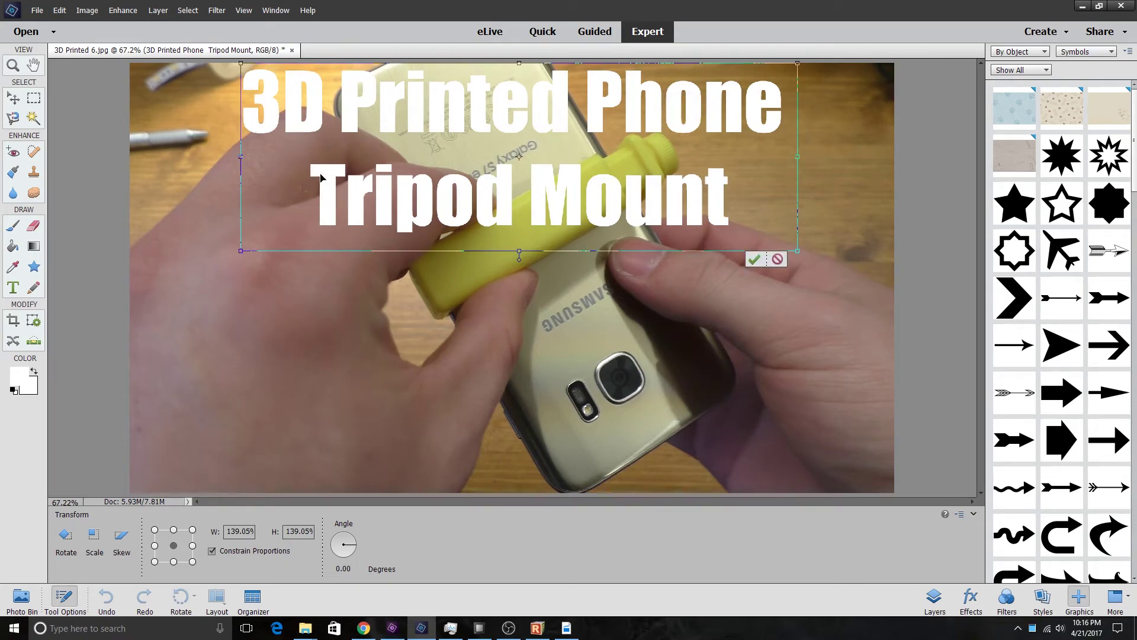
key("Down")
key("Down")
key("Down")
key("Down")
key("Down")
key("Down")
key("Down")
key("Down")
key("Down")
key("Down")
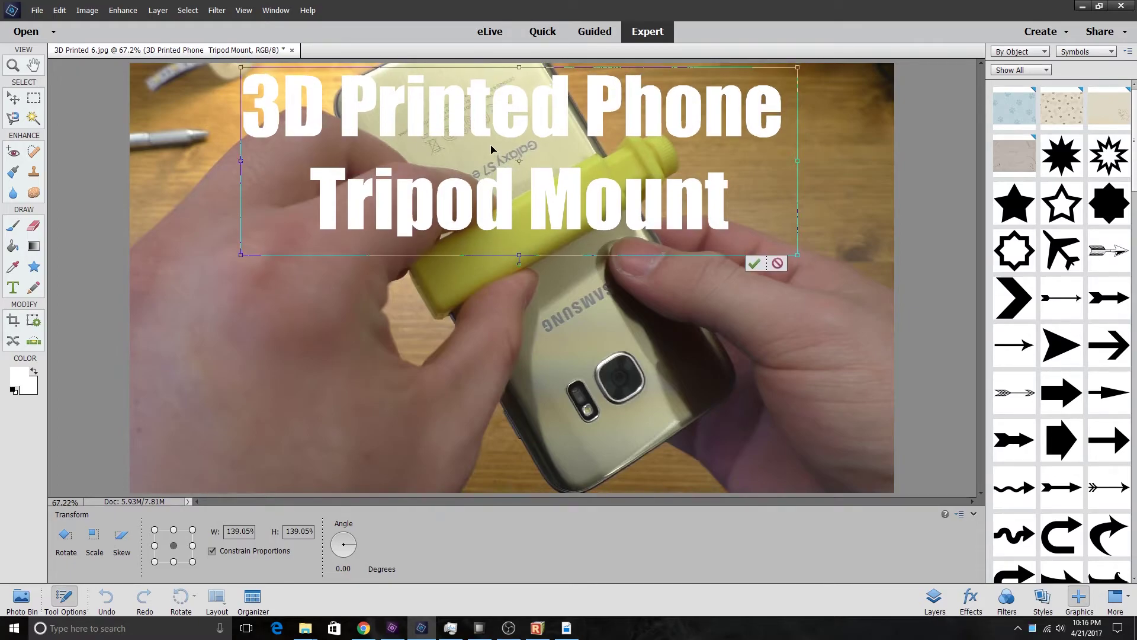
left_click(755, 263)
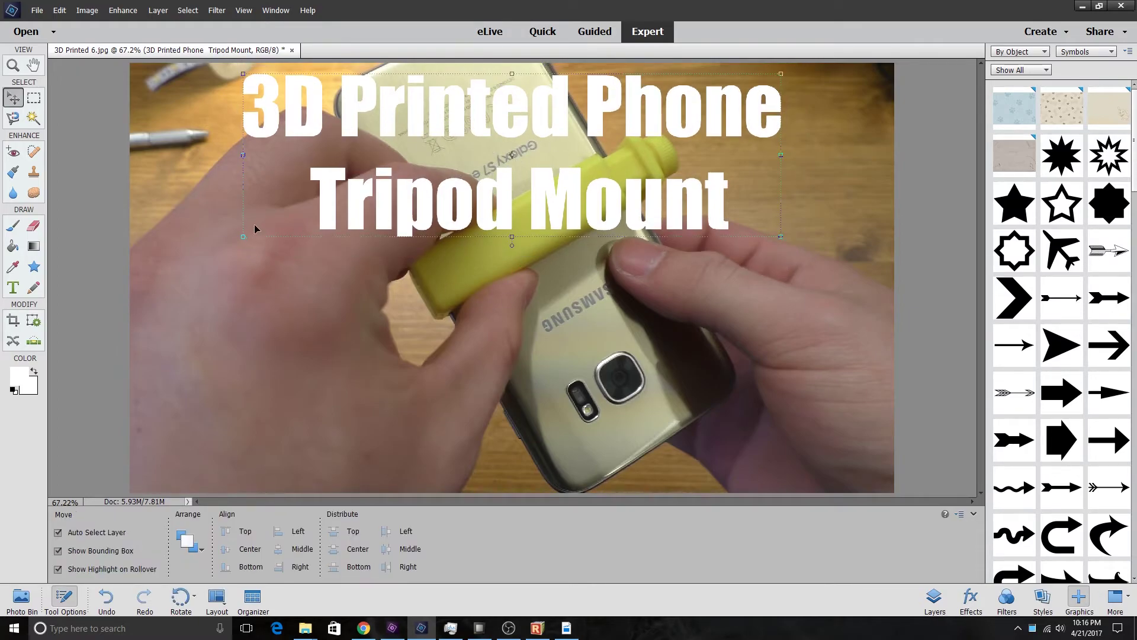
Apply the 3 px black stroke from the Strokes layer styles to the title.
left_click(970, 598)
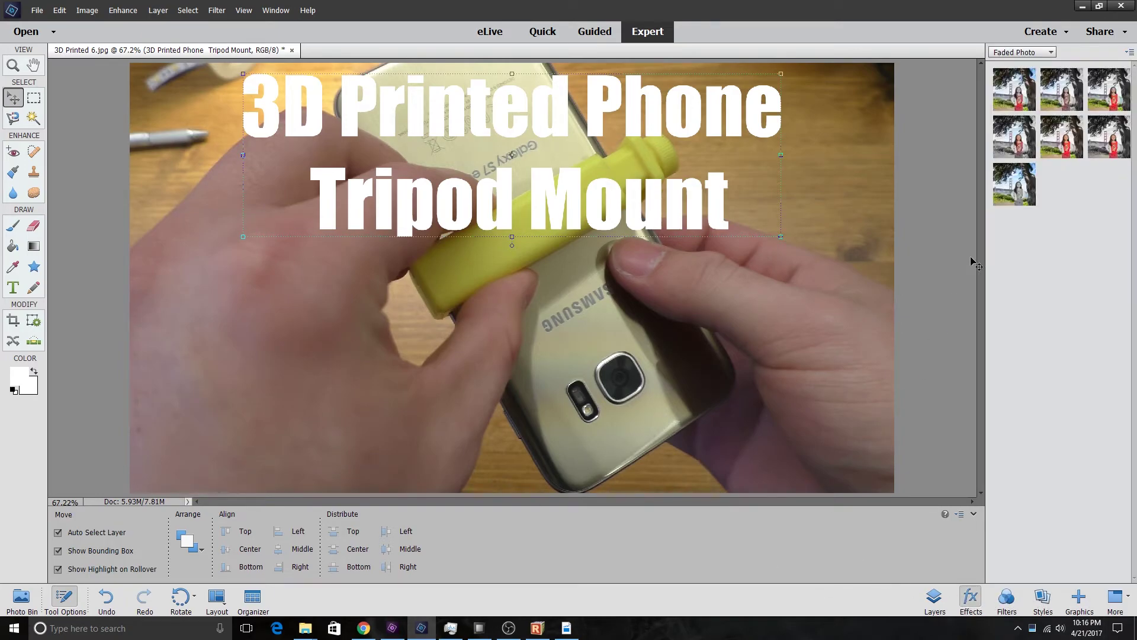
left_click(1031, 54)
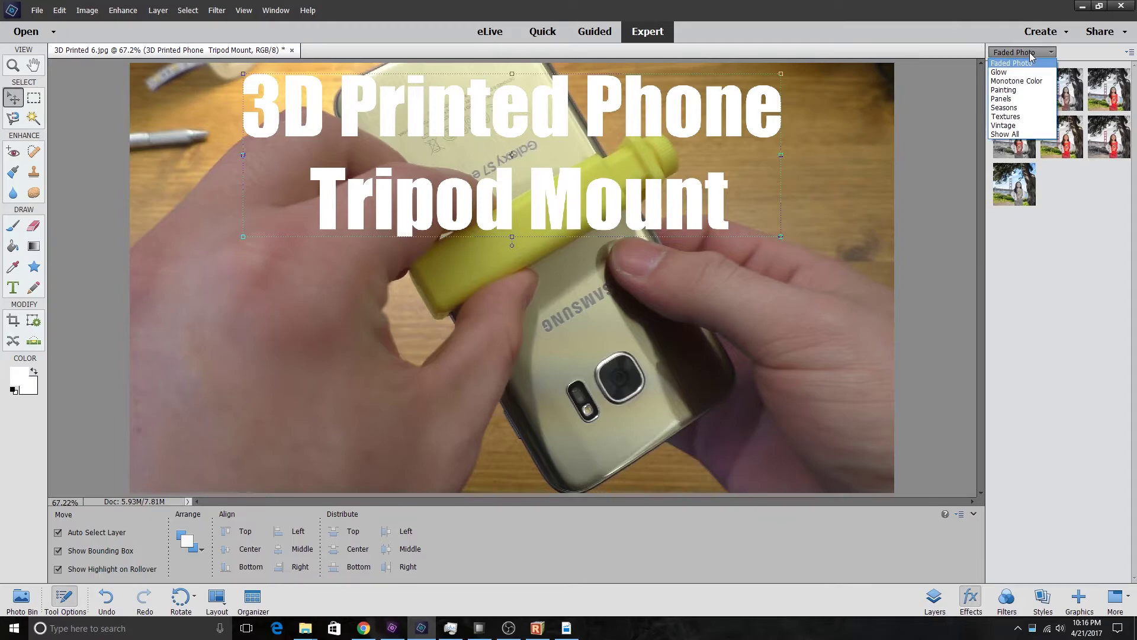
left_click(1045, 601)
left_click(1043, 598)
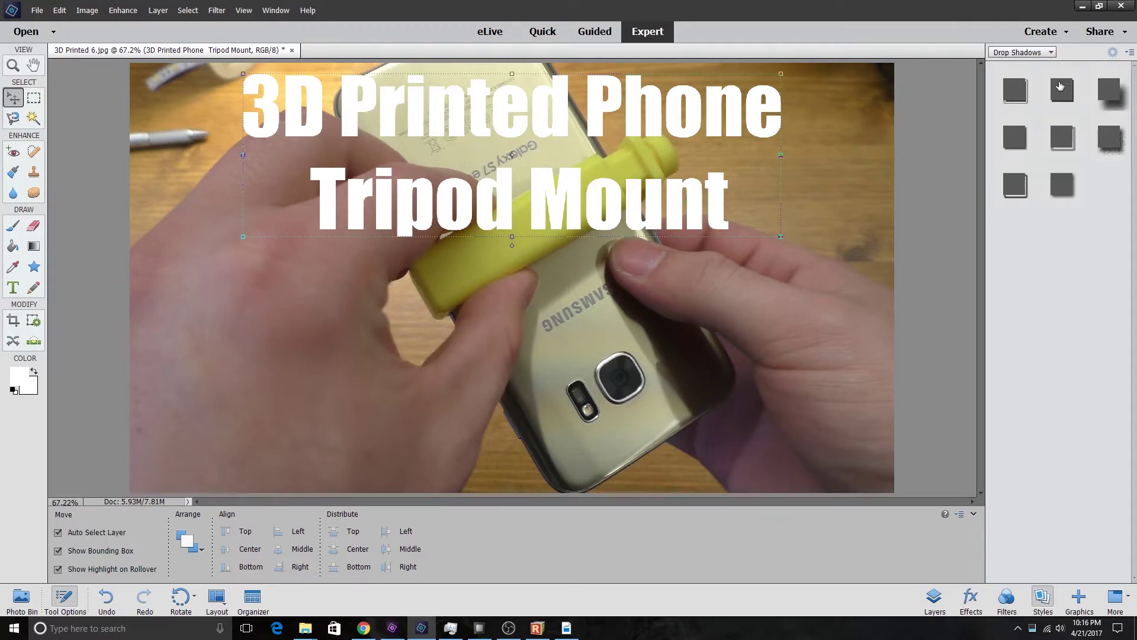
left_click(1034, 54)
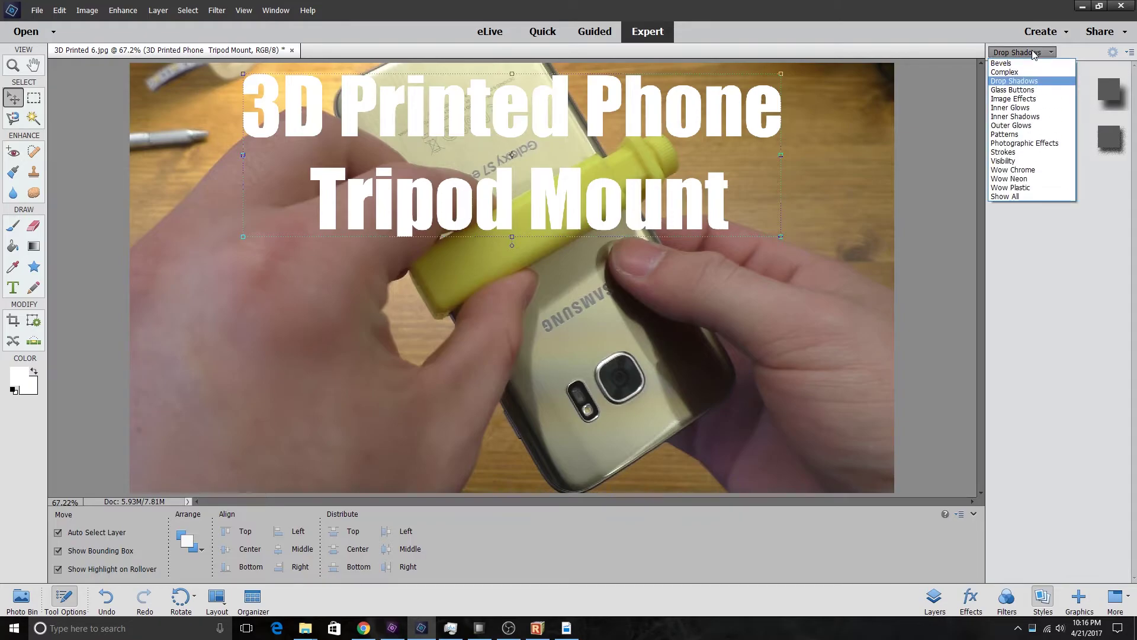
left_click(1027, 152)
mouse_move(1112, 93)
left_mouse_down()
mouse_move(664, 171)
mouse_move(786, 188)
left_mouse_up()
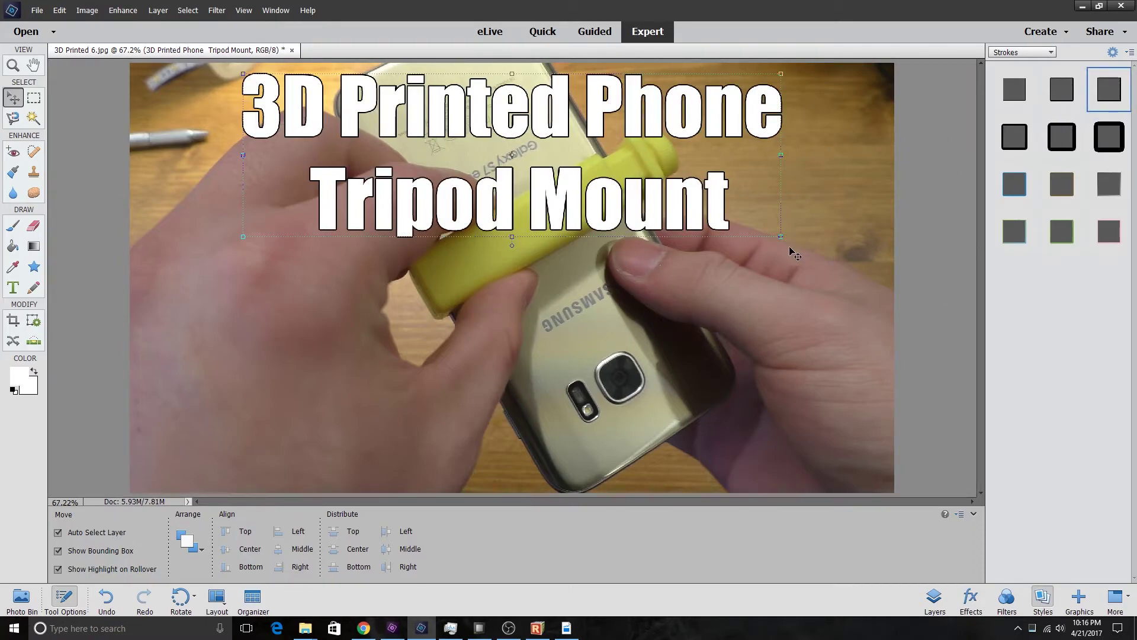
Enable a drop shadow in the title's style settings, with a 131° lighting angle and a 26 px distance.
left_click(1113, 52)
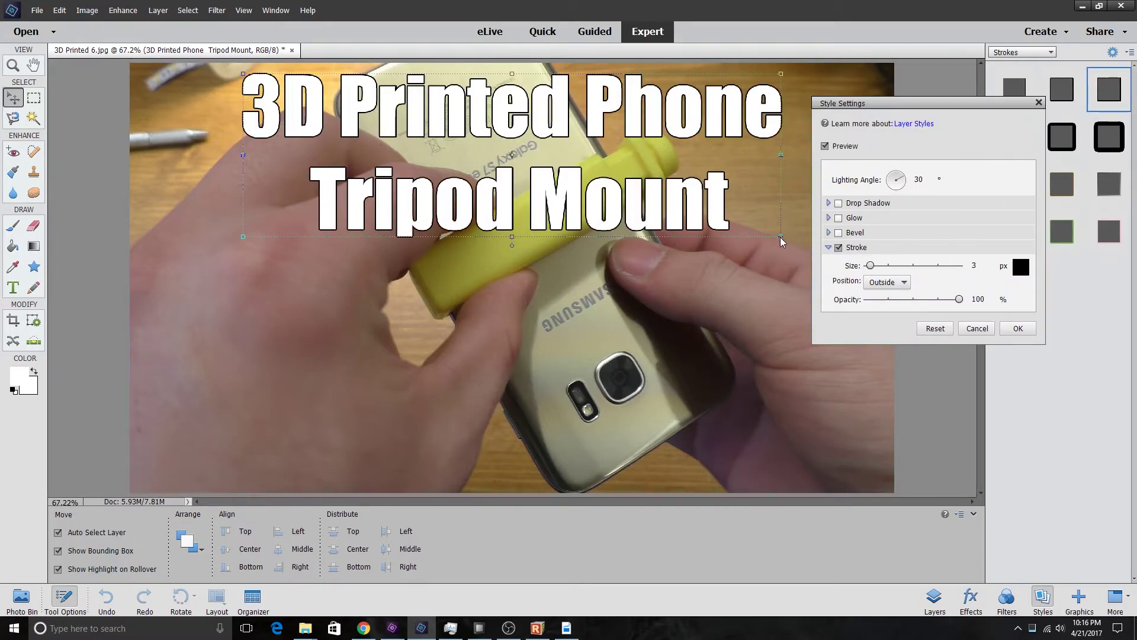
left_click(839, 204)
left_click_drag(871, 238, 881, 238)
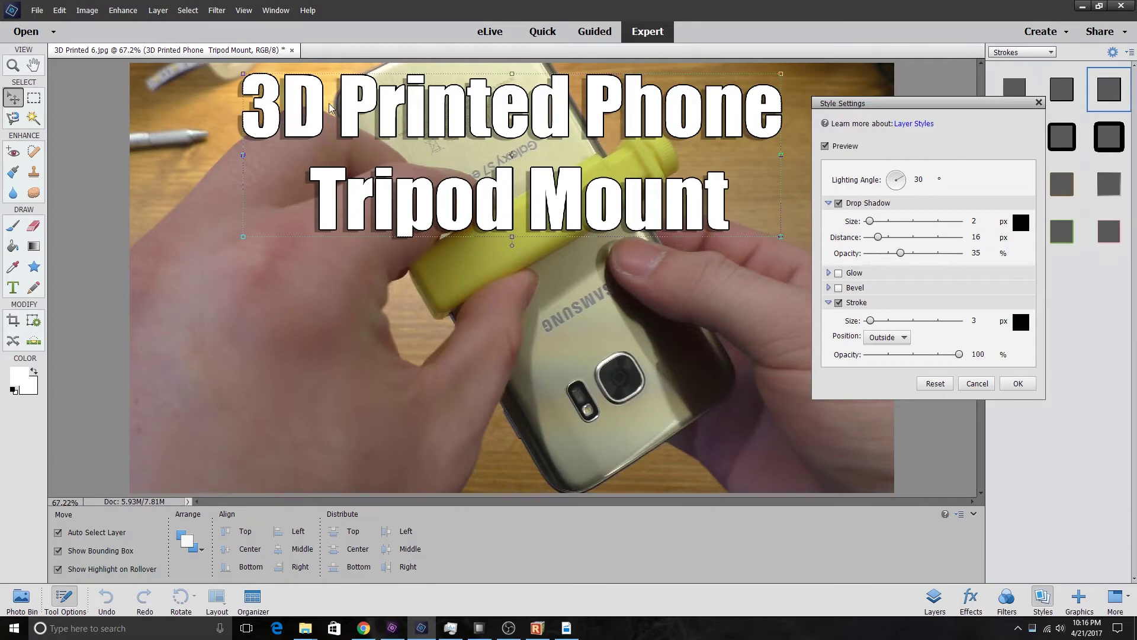
left_click_drag(901, 185, 894, 180)
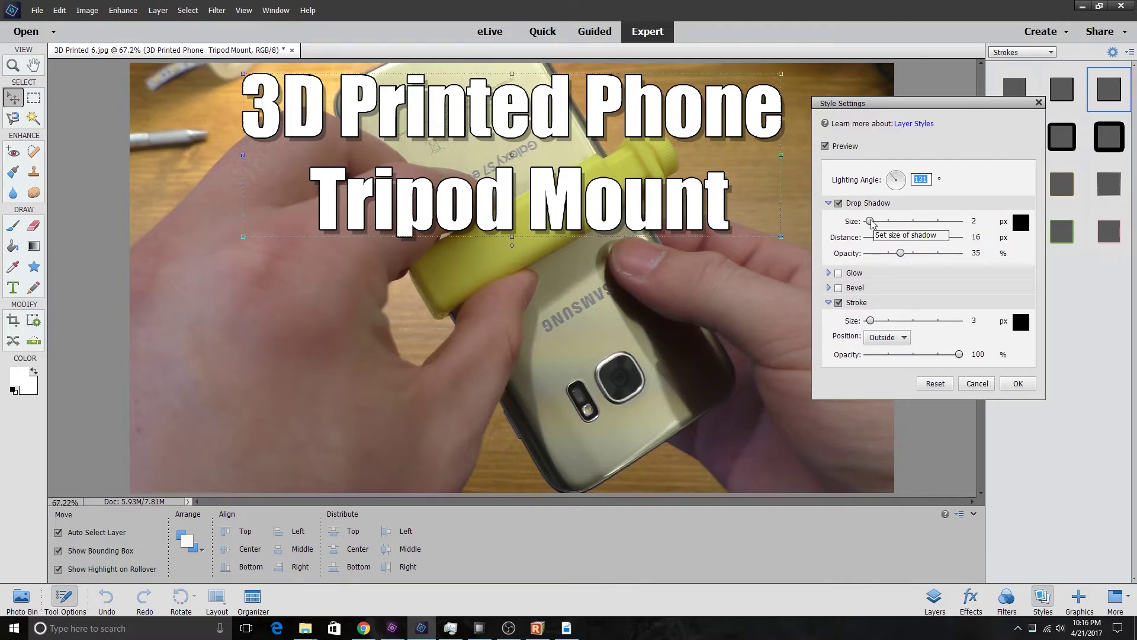
left_click_drag(881, 239, 885, 238)
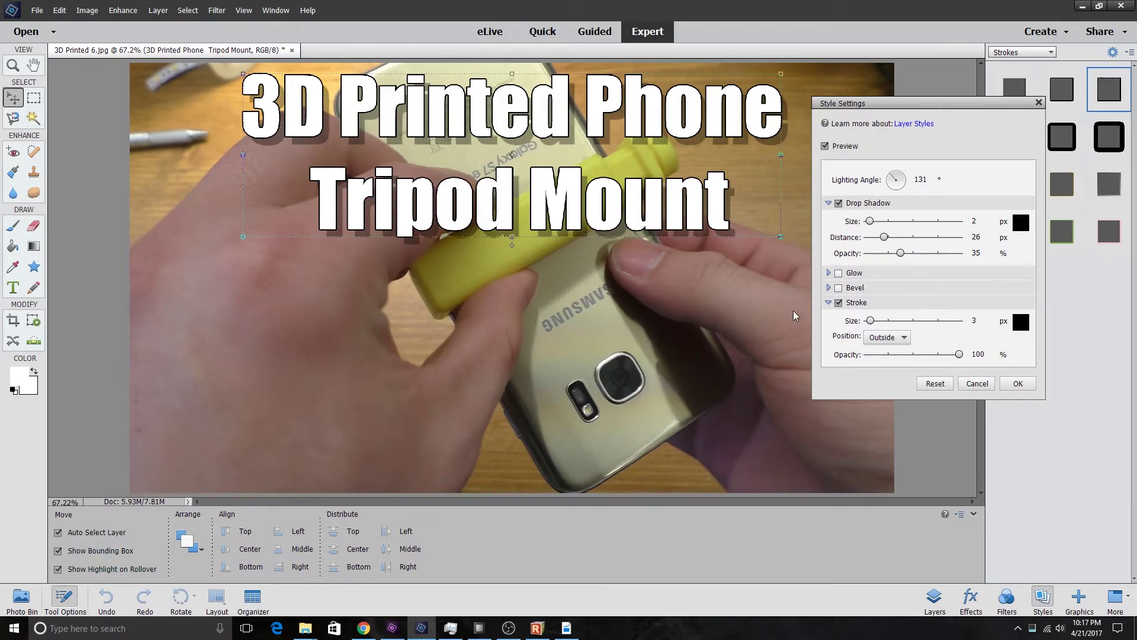
Add an upward 6 px bevel to the title and apply the style settings.
left_click(841, 289)
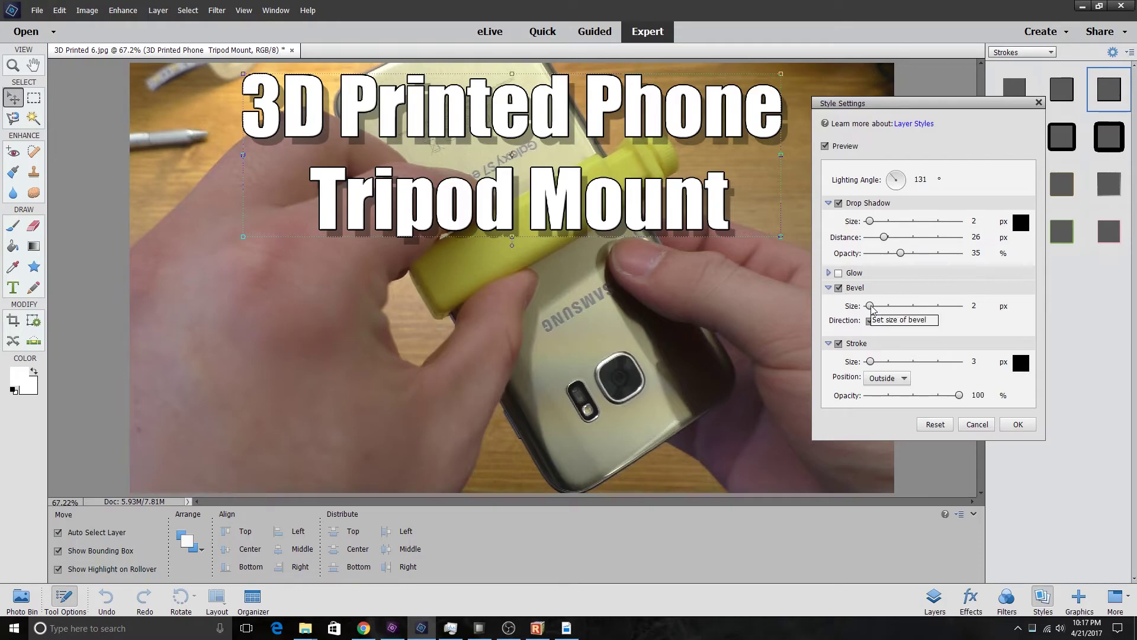
left_click_drag(872, 307, 873, 308)
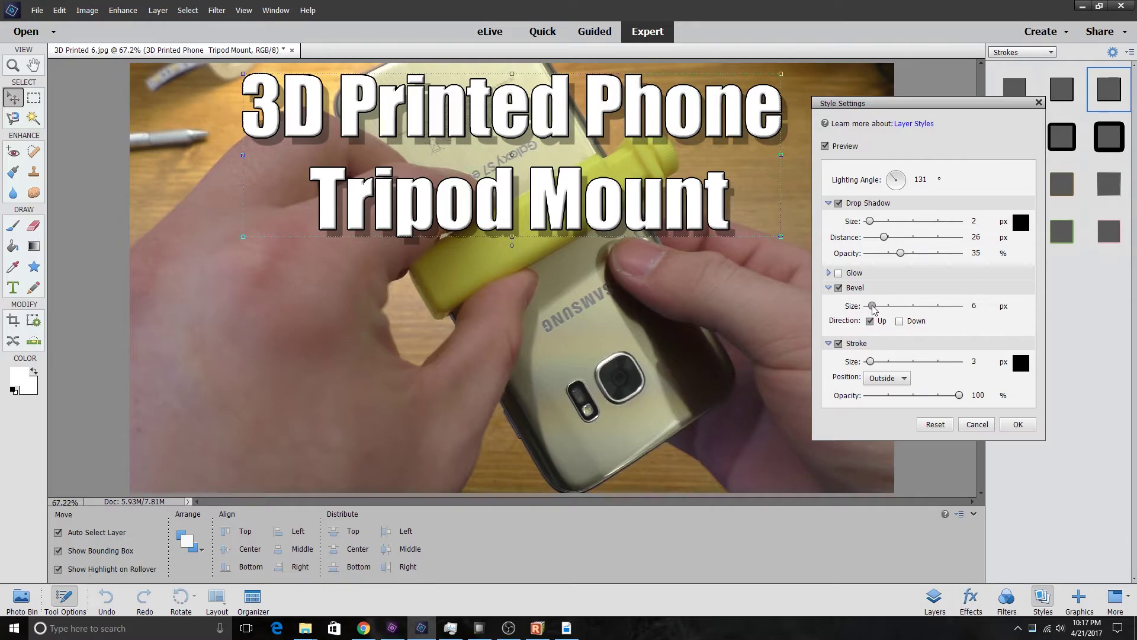
left_click(1018, 424)
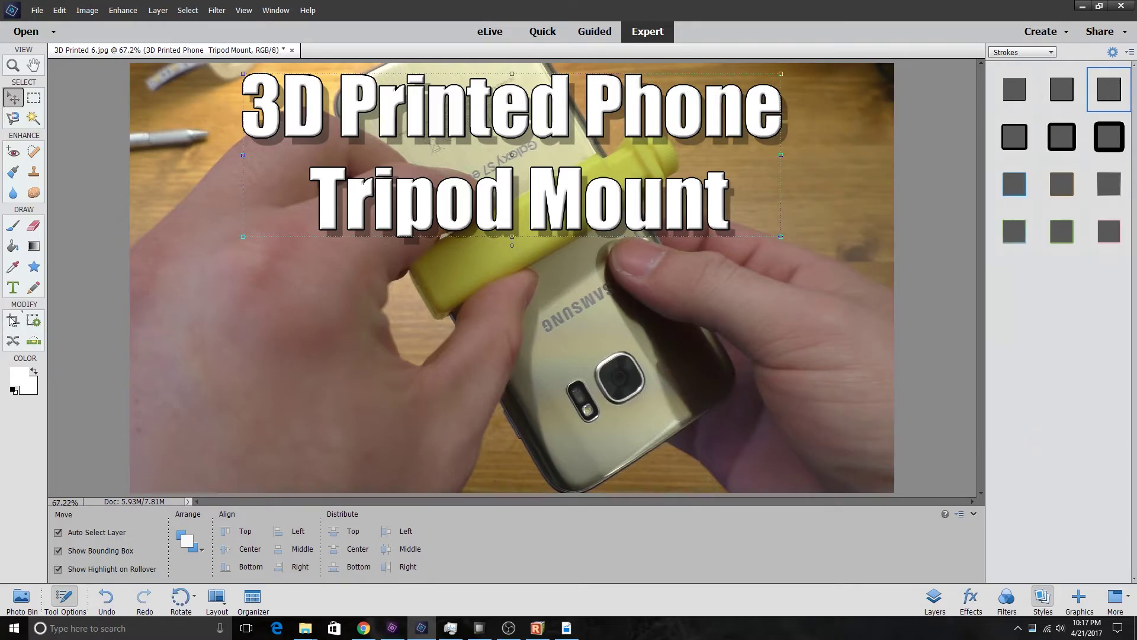
Add a second white text reading "3D Printed #6" in Impact Regular at 140 pt in the photo's lower left area.
left_click(13, 287)
left_click(193, 414)
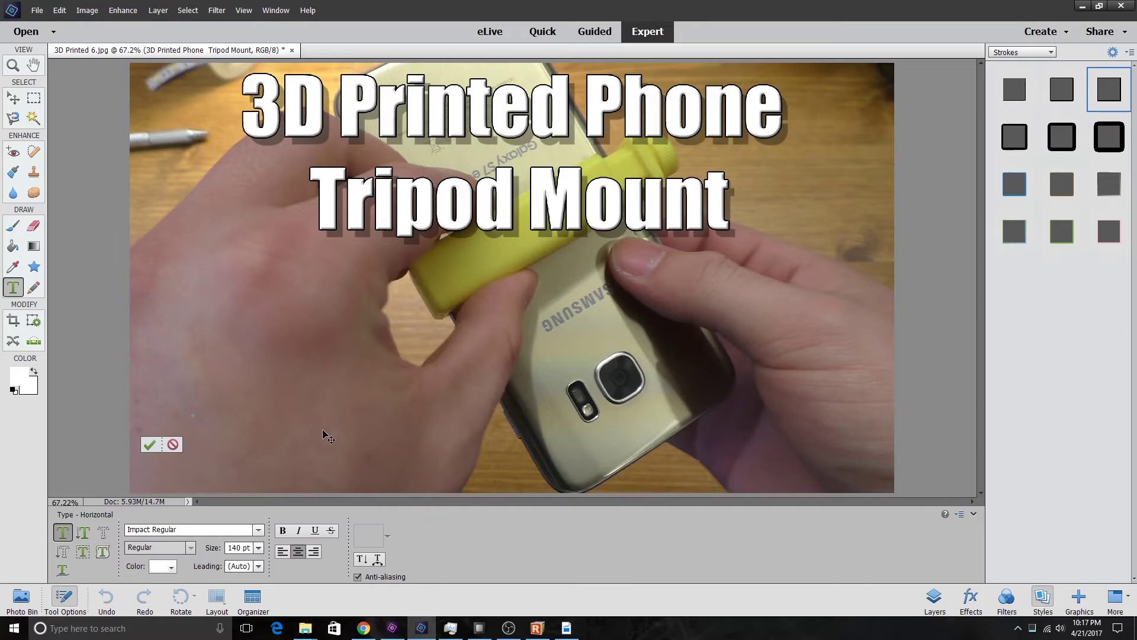
type("3")
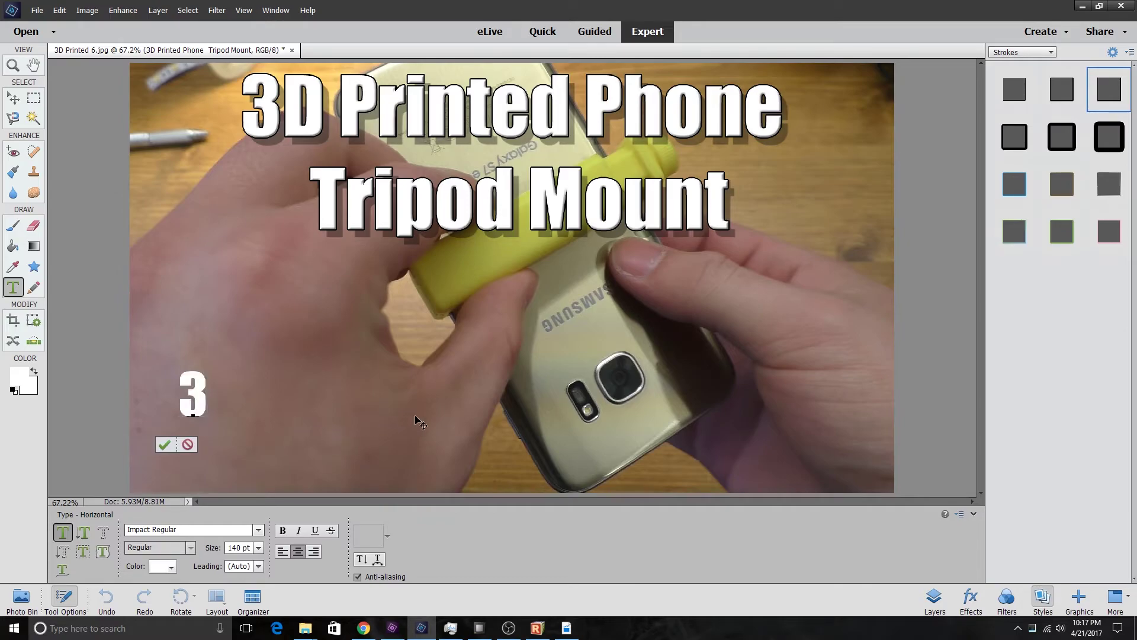
type("D")
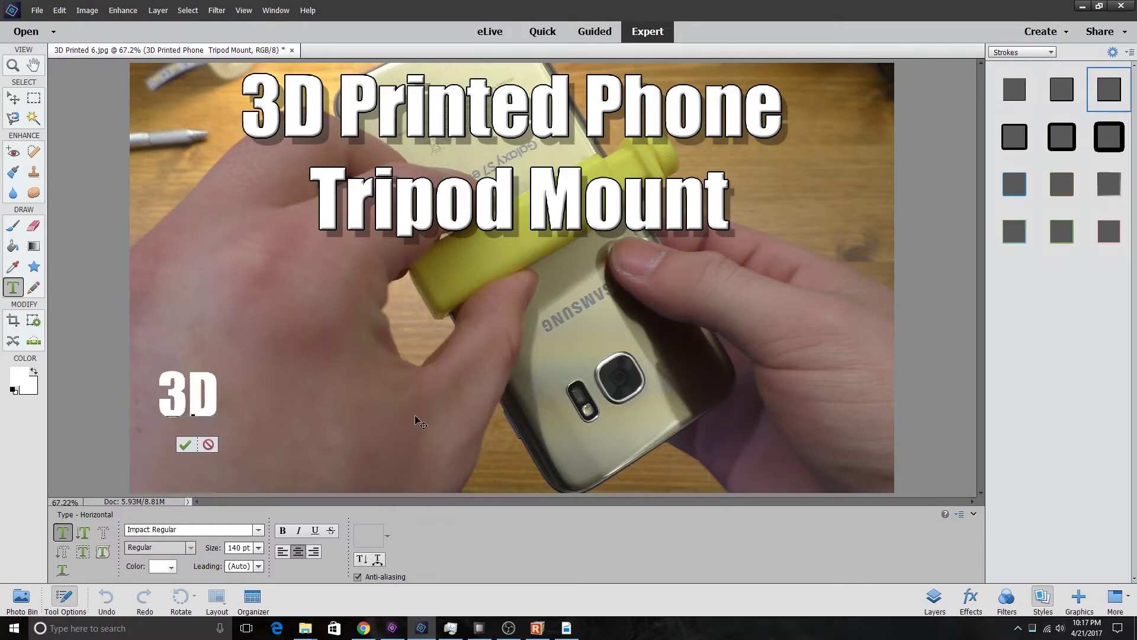
type(" Printed ")
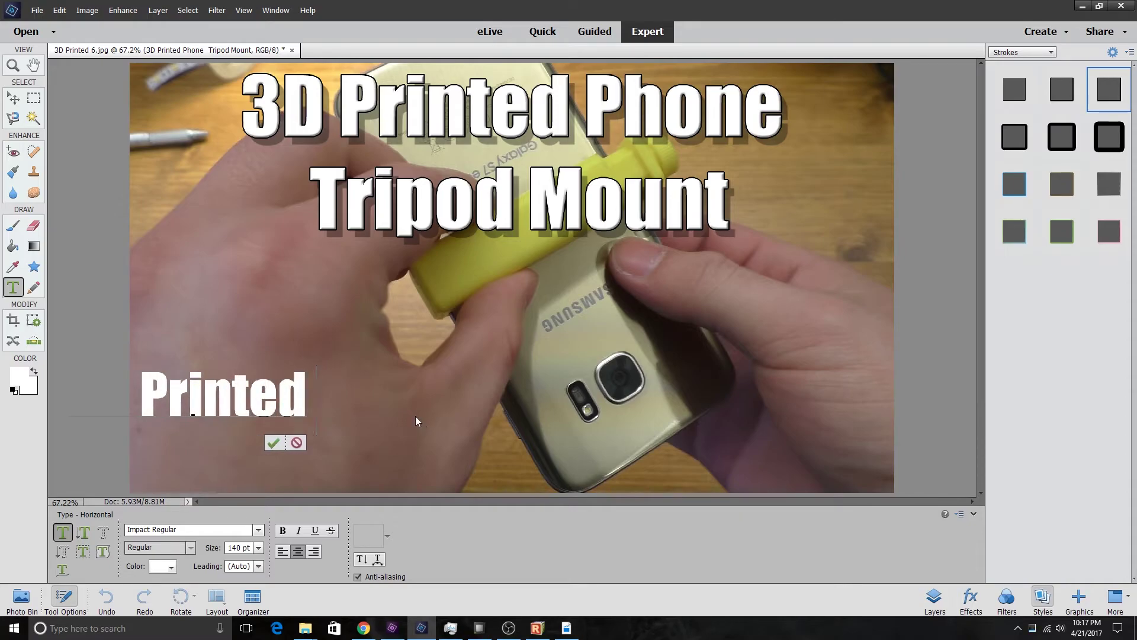
type("#6")
left_click(290, 443)
Position the "3D Printed #6" text near the photo's lower left corner and scale it proportionally to about 63%.
key("v")
left_click_drag(260, 406, 366, 450)
left_click_drag(452, 458, 377, 450)
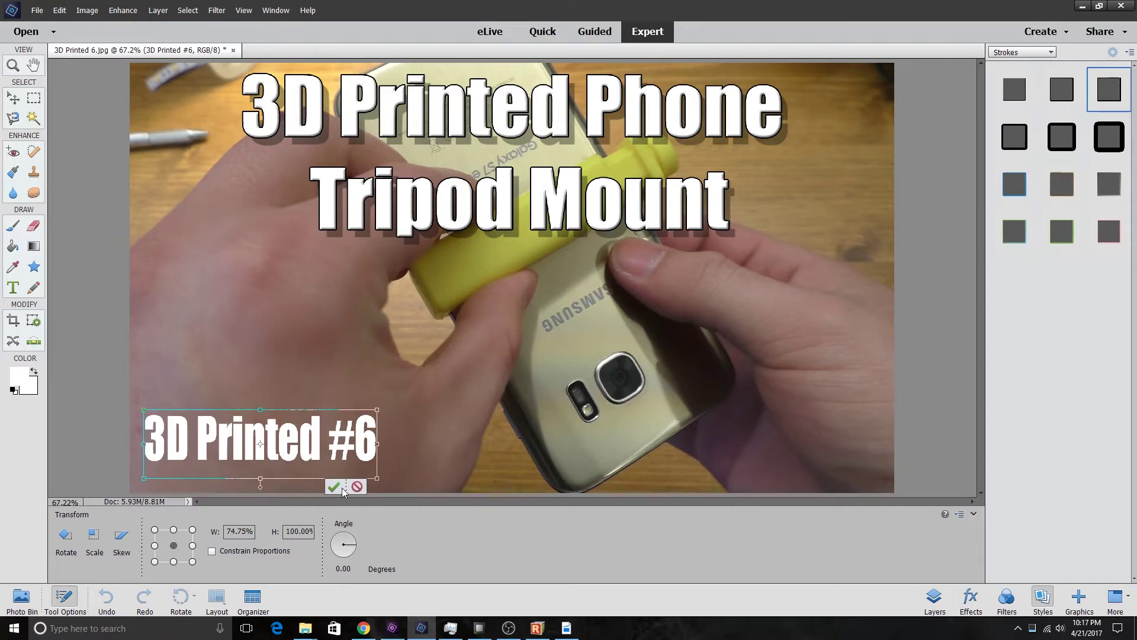
left_click(357, 486)
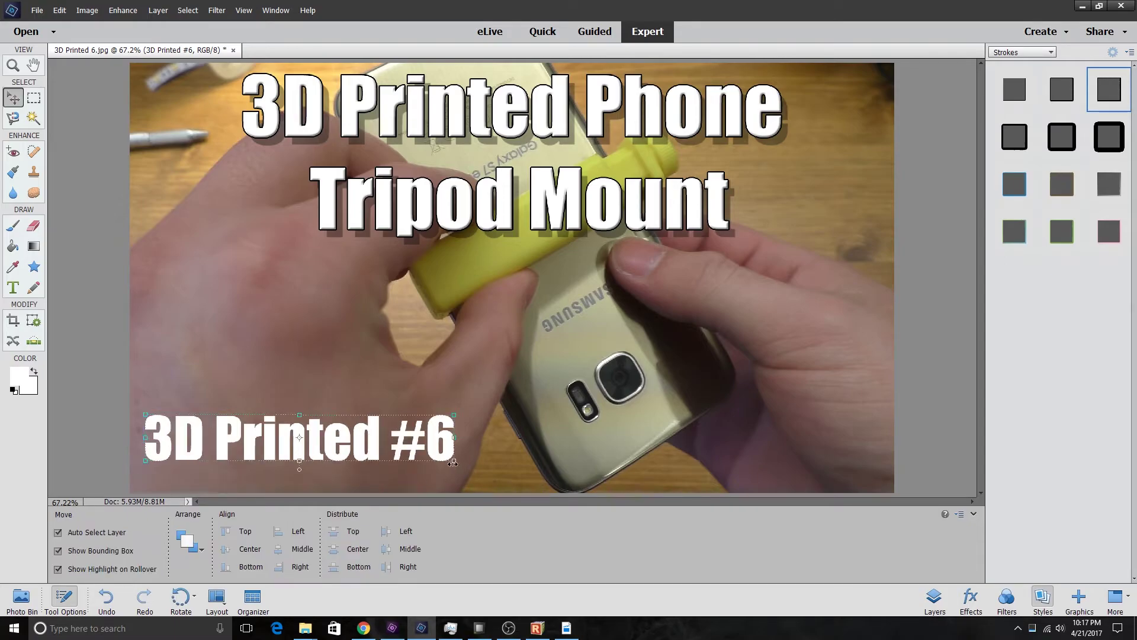
mouse_move(454, 462)
left_mouse_down()
mouse_move(441, 456)
mouse_move(458, 473)
mouse_move(304, 448)
left_mouse_up()
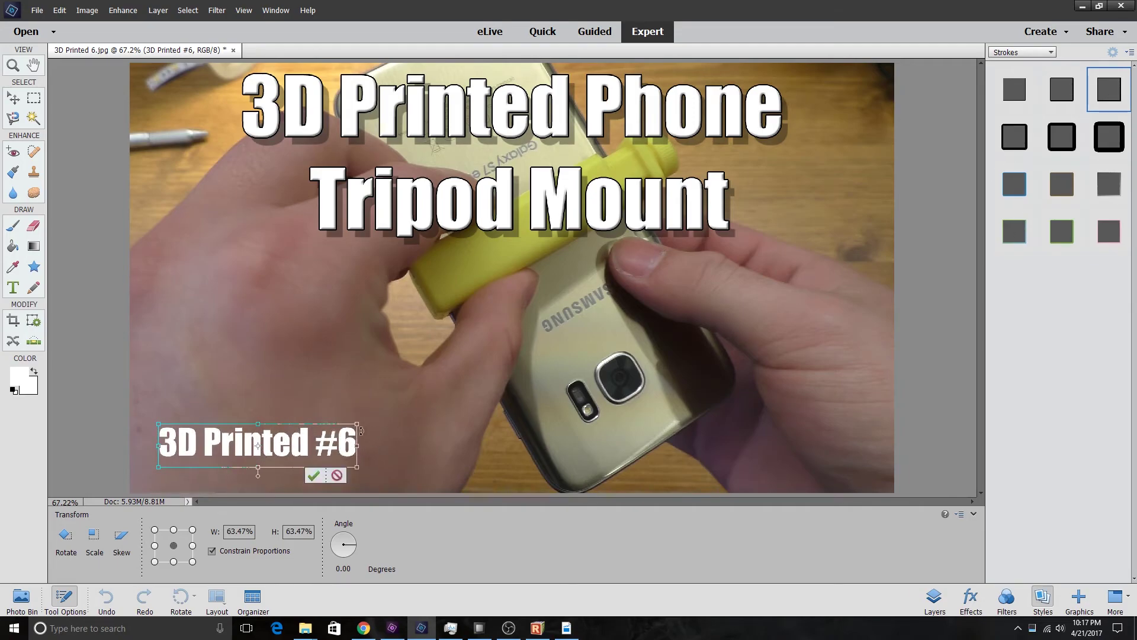
left_click(313, 475)
Style the "3D Printed #6" text with a 3 px black outside stroke, a drop shadow at 27 px distance and an upward 2 px bevel.
mouse_move(1012, 141)
left_mouse_down()
mouse_move(1017, 164)
mouse_move(286, 442)
left_mouse_up()
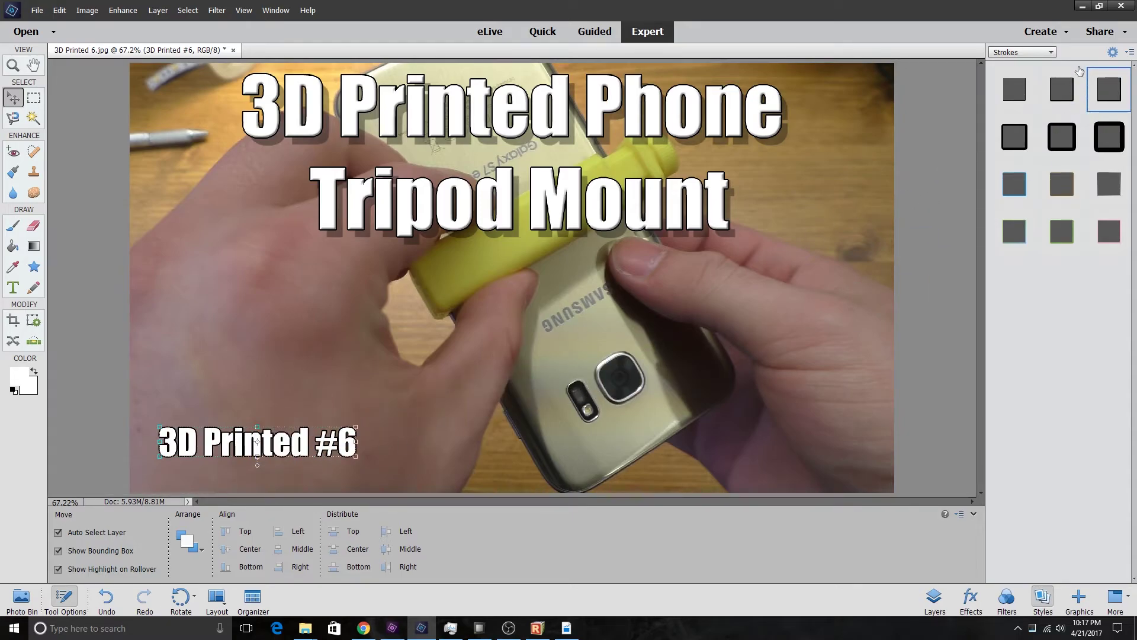
left_click(1112, 54)
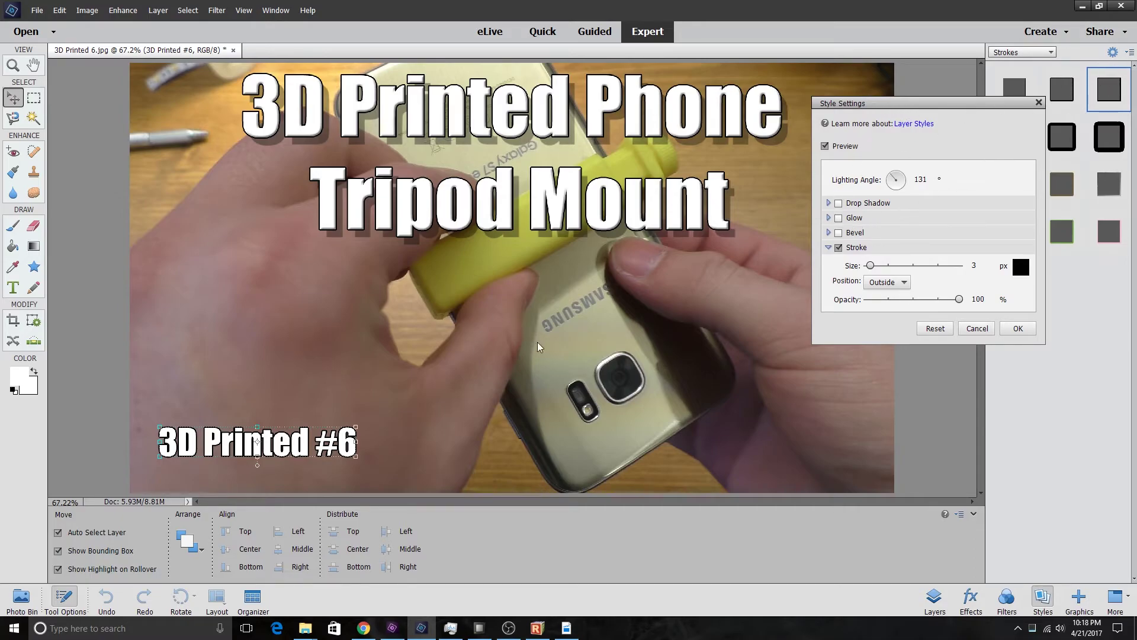
left_click(861, 204)
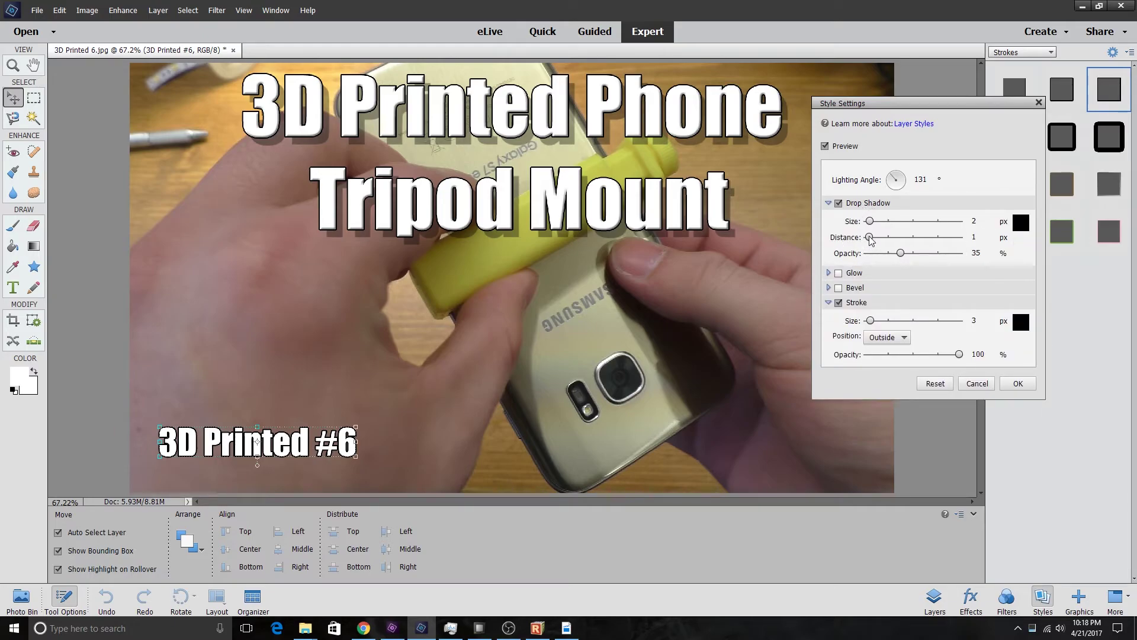
left_click_drag(872, 243, 886, 247)
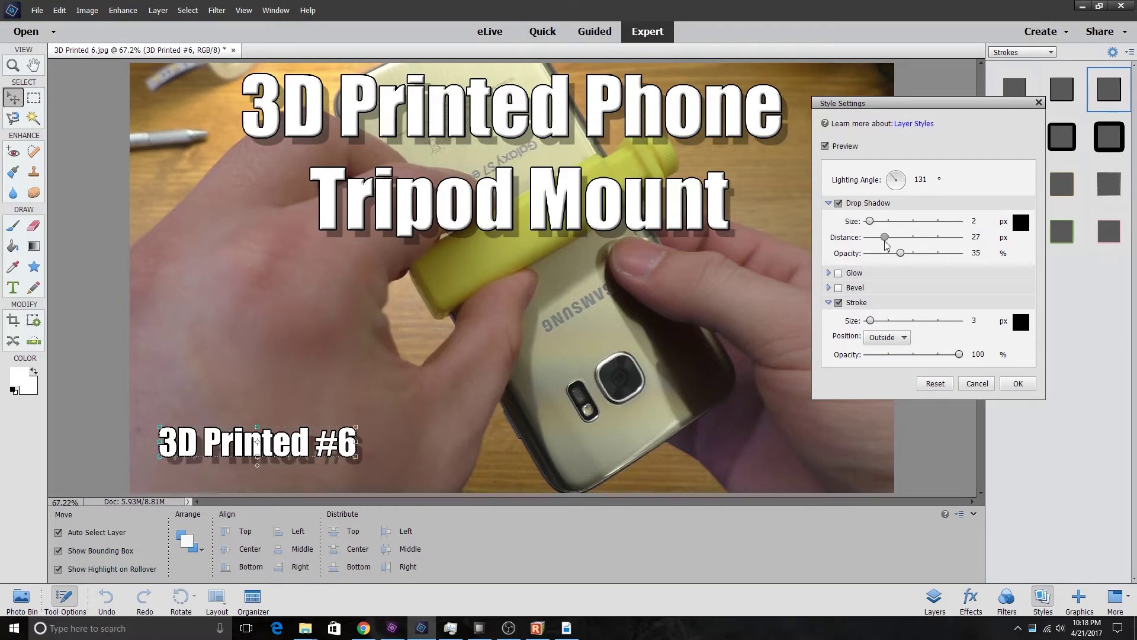
left_click(843, 289)
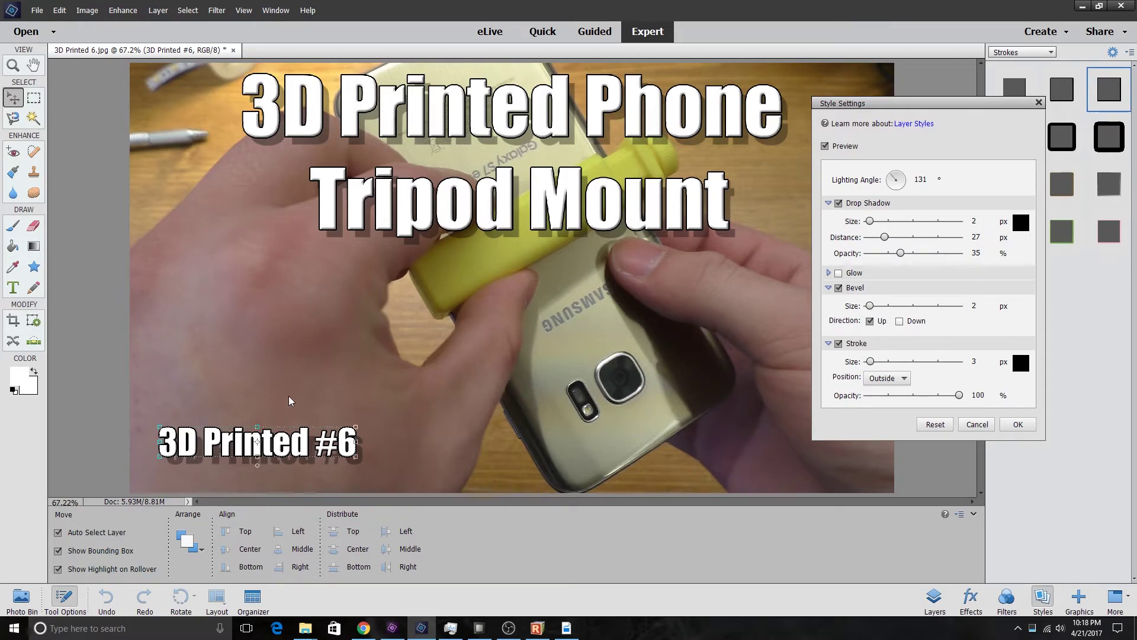
left_click(1018, 424)
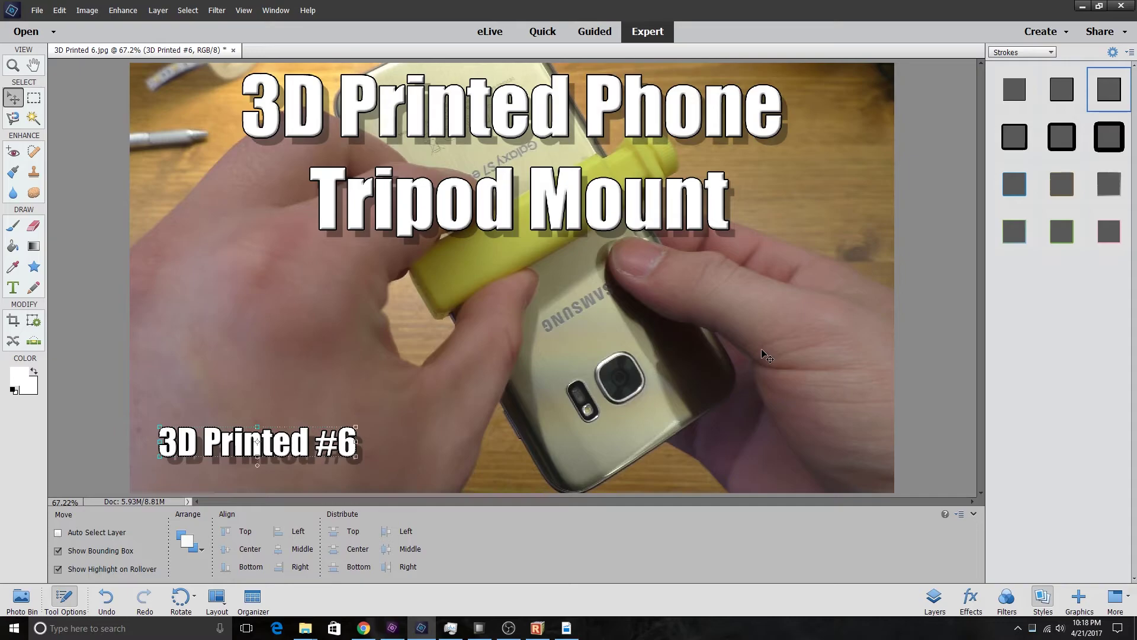
Save the thumbnail as a JPEG named 3D Printed 6 in D:\Pictures\YT Thumbnails, at maximum quality 12 with the Baseline ("Standard") format.
key("ctrl+s")
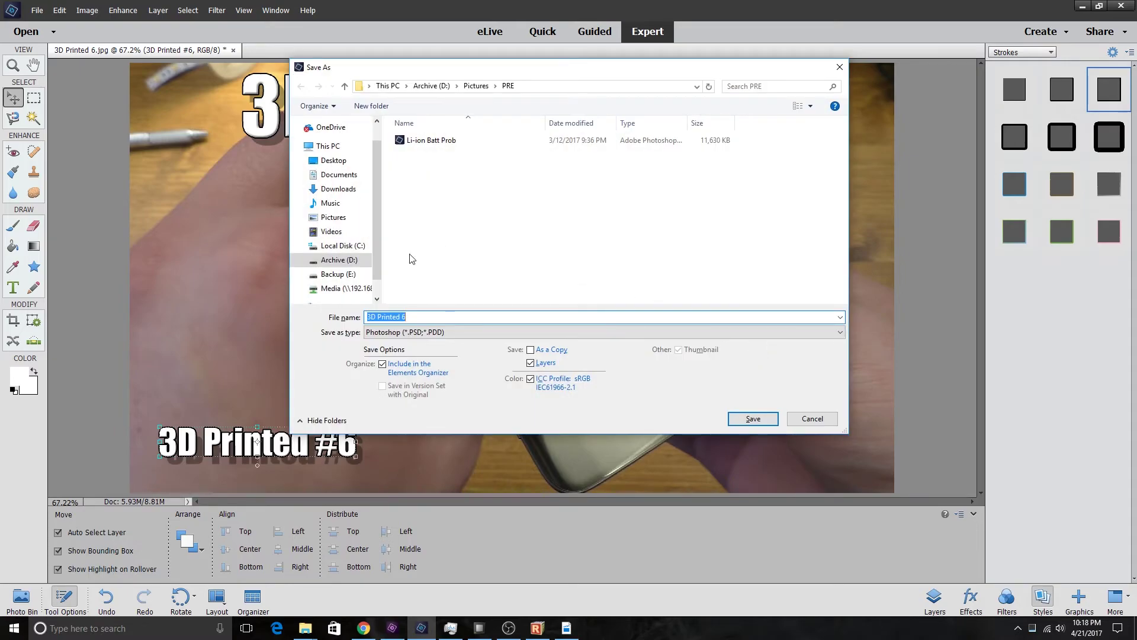
left_click(331, 259)
left_click(442, 192)
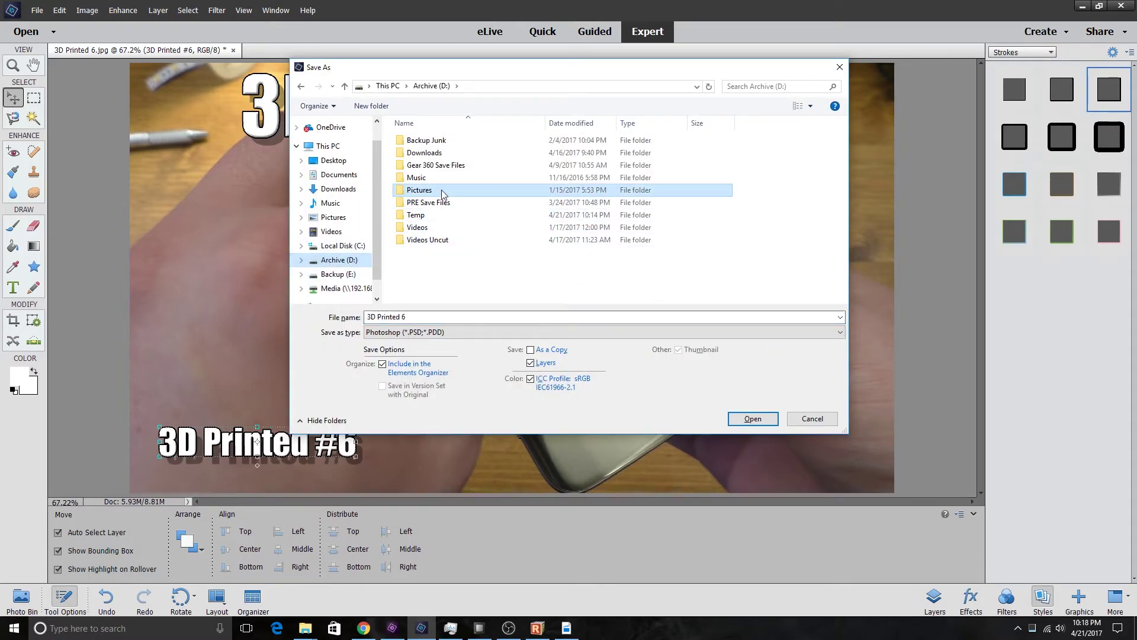
double_click(442, 191)
double_click(422, 260)
left_click(437, 317)
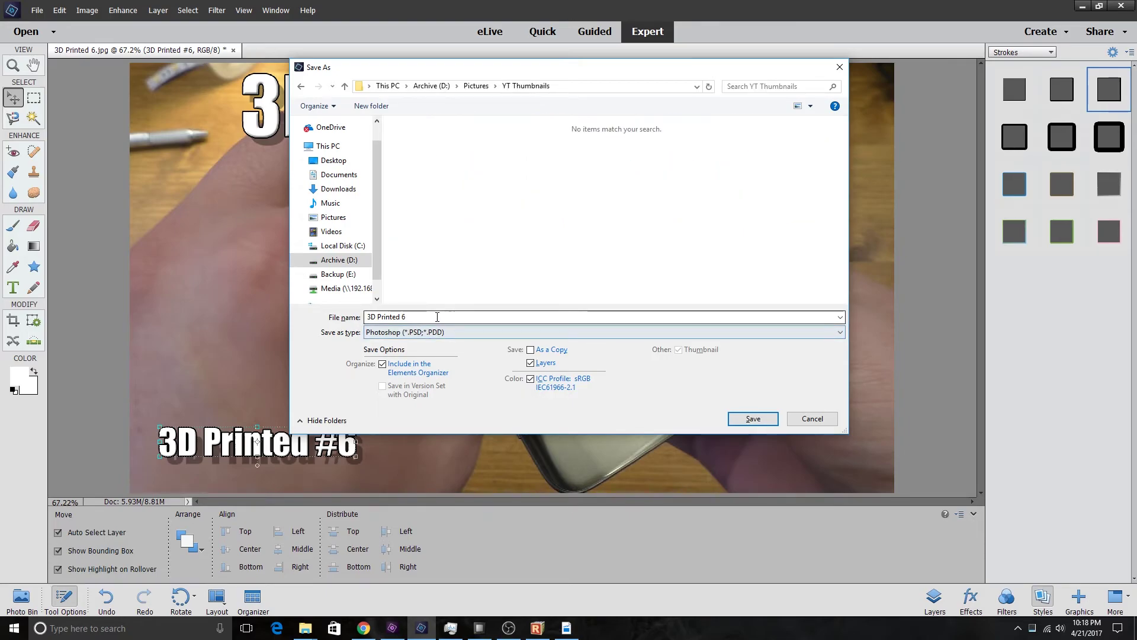
left_click(425, 332)
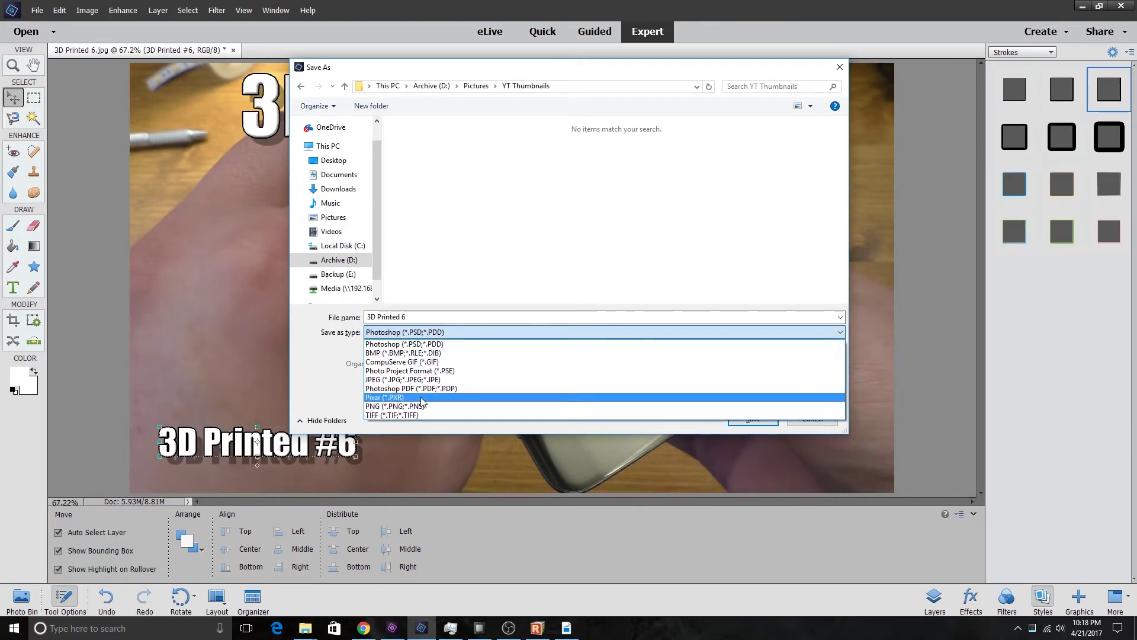
left_click(428, 381)
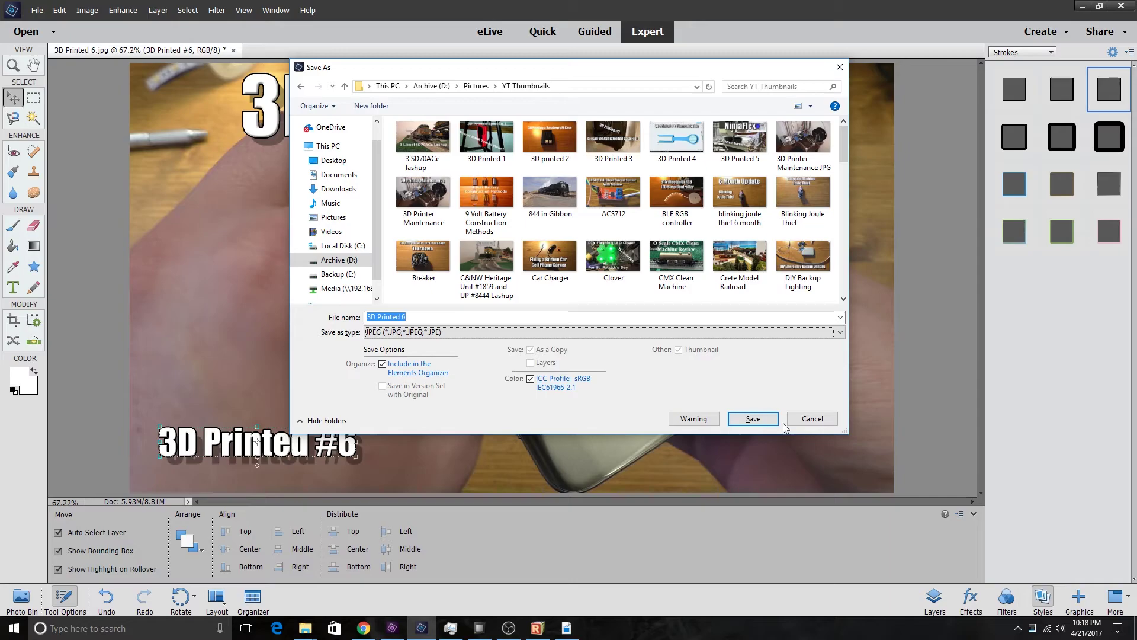
left_click(753, 419)
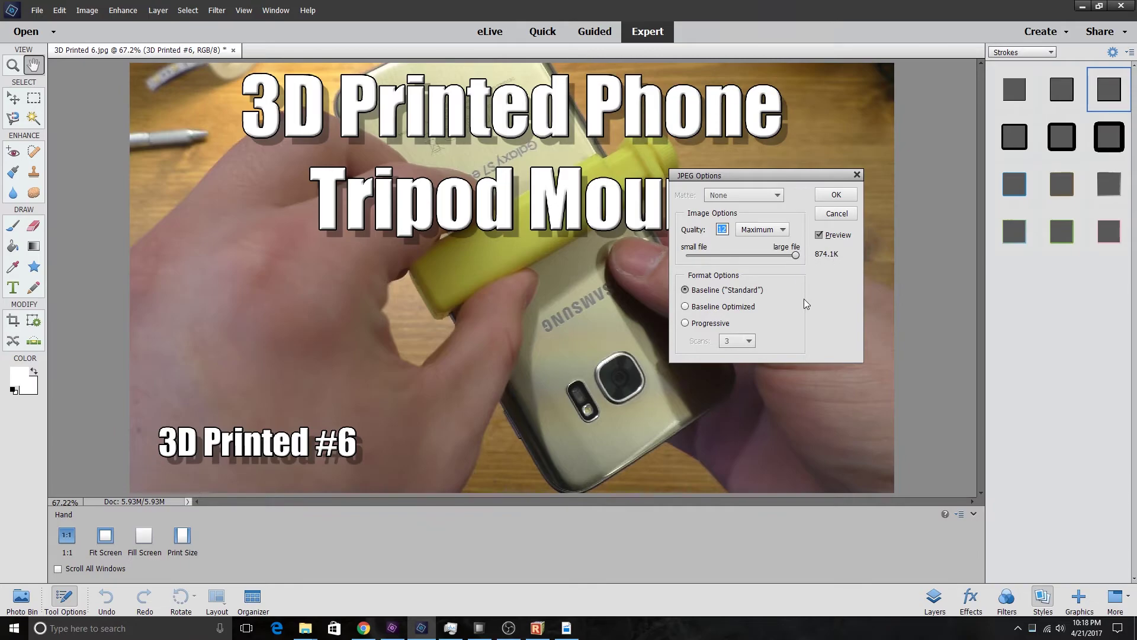
left_click(836, 196)
Quit Photoshop Elements without saving changes to the original 3D Printed 6.jpg and close the PRE pictures folder window.
key("v")
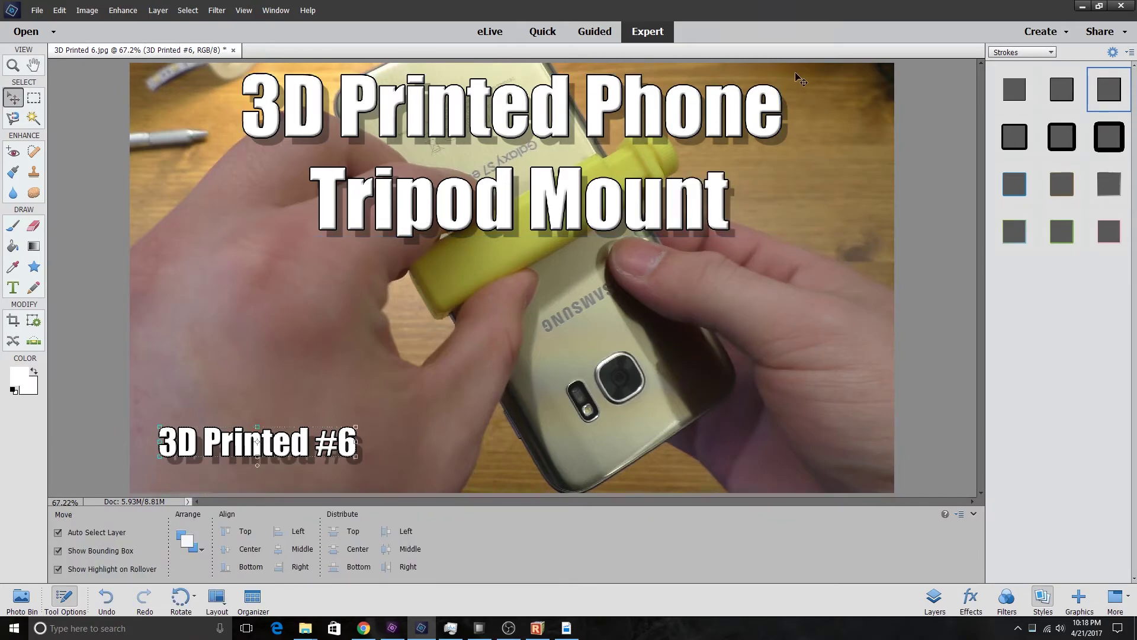
left_click(1121, 7)
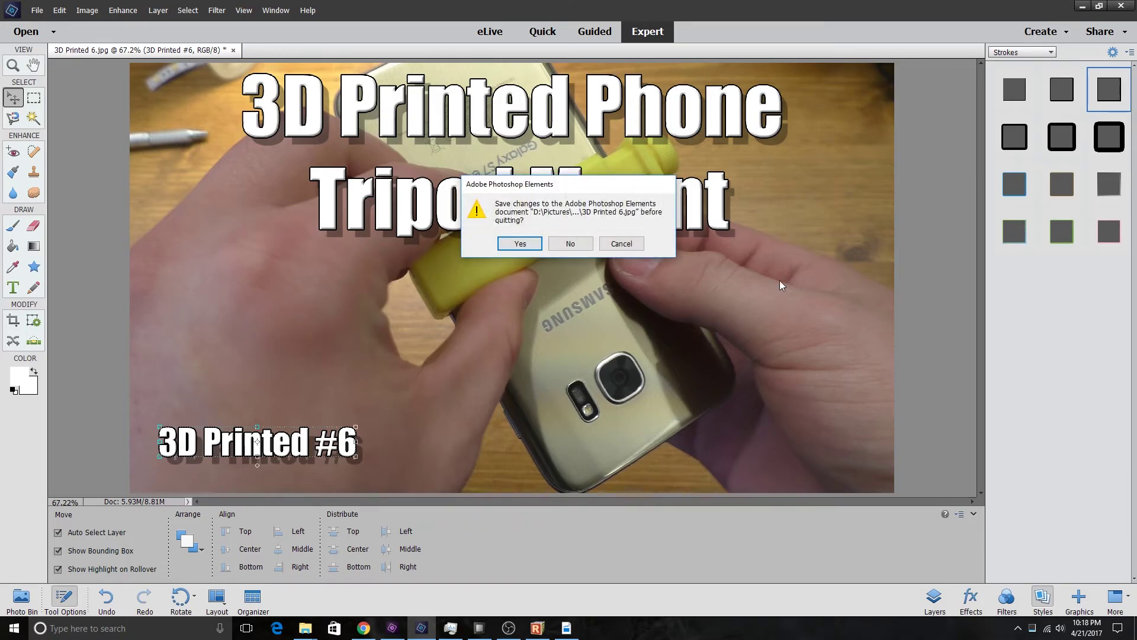
left_click(570, 244)
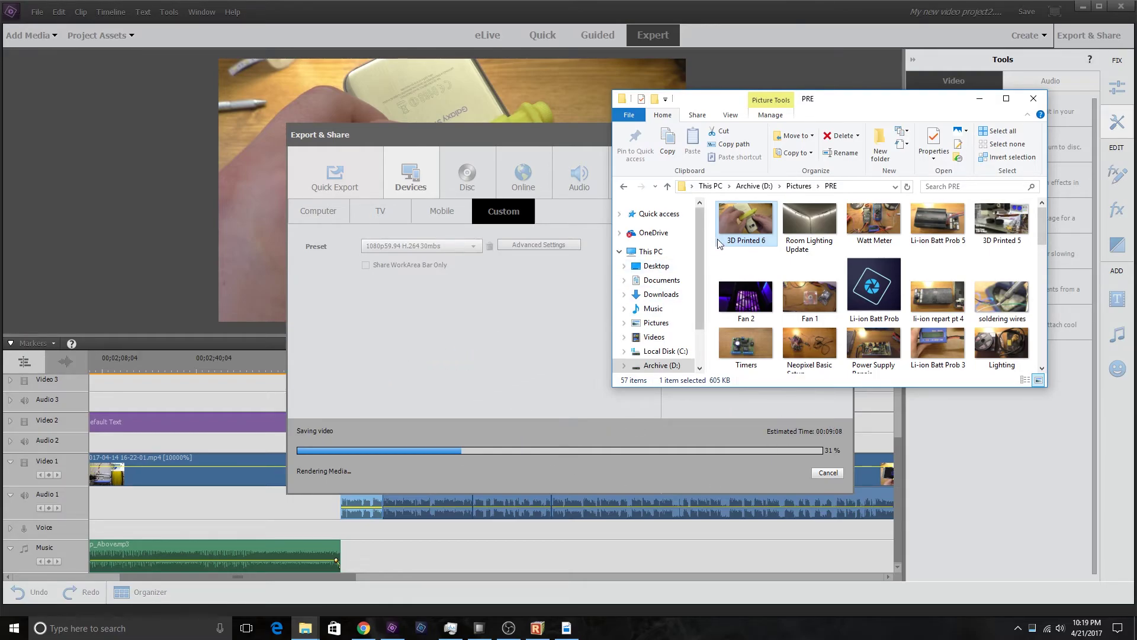
left_click(1034, 99)
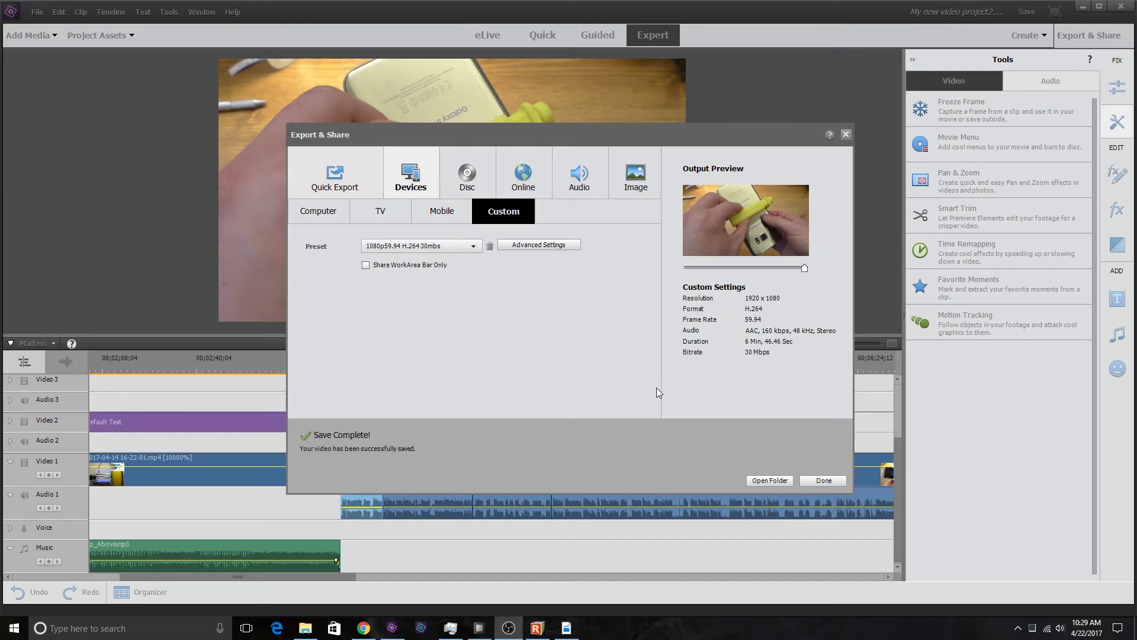
Open the exported video's folder, launch HandBrake and load My new video project2 as its source.
left_click(770, 480)
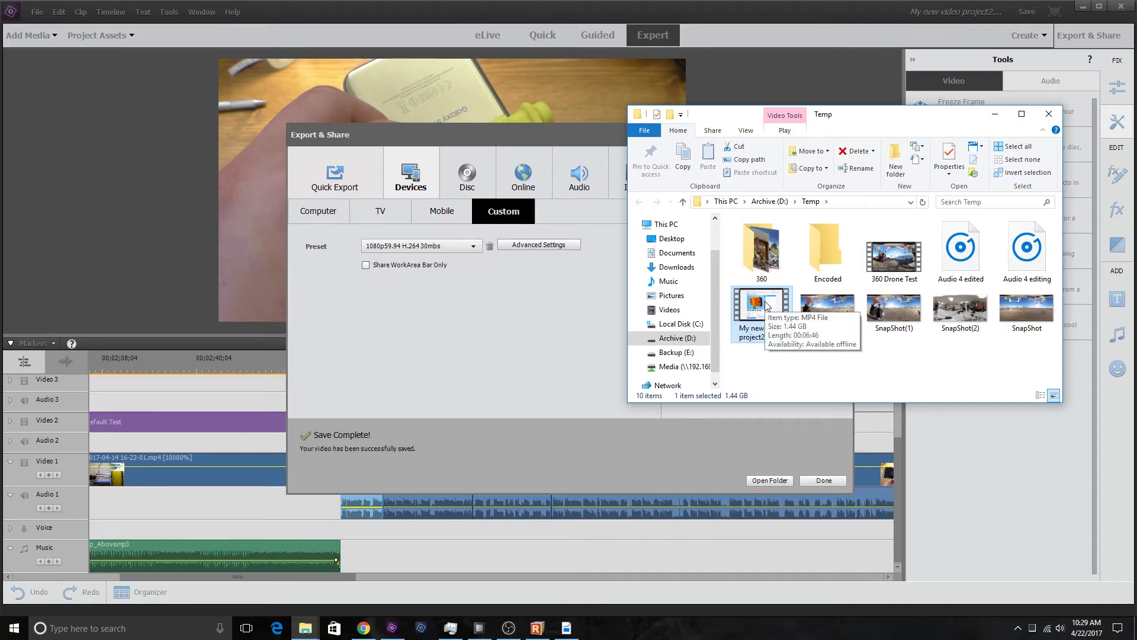
left_click(156, 637)
type("ha")
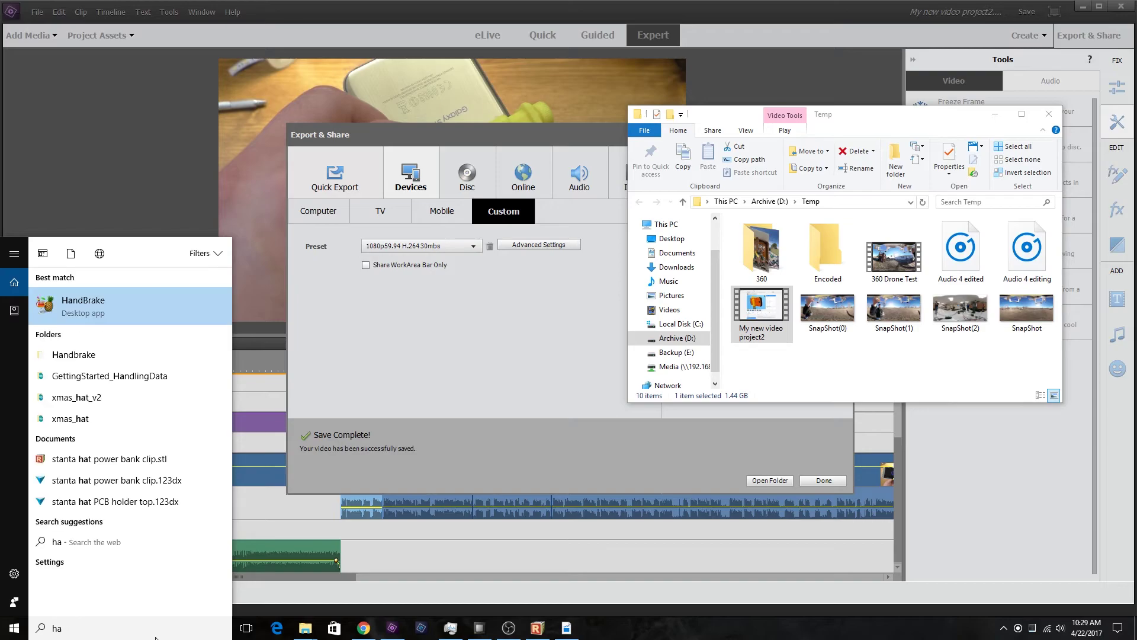
key("Escape")
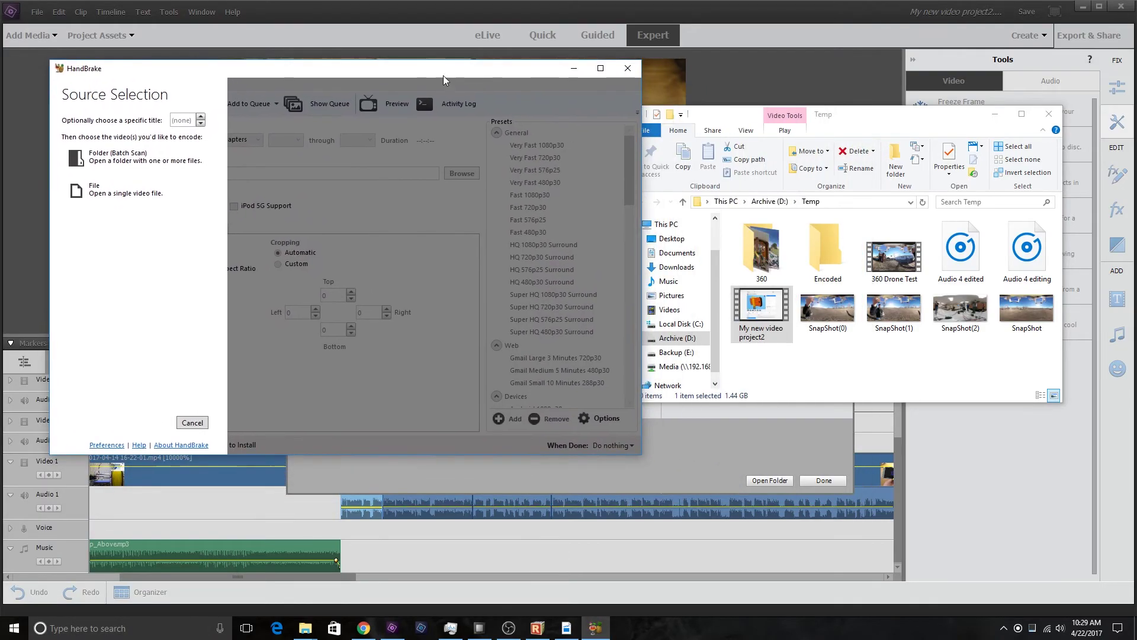
left_click_drag(753, 320, 112, 165)
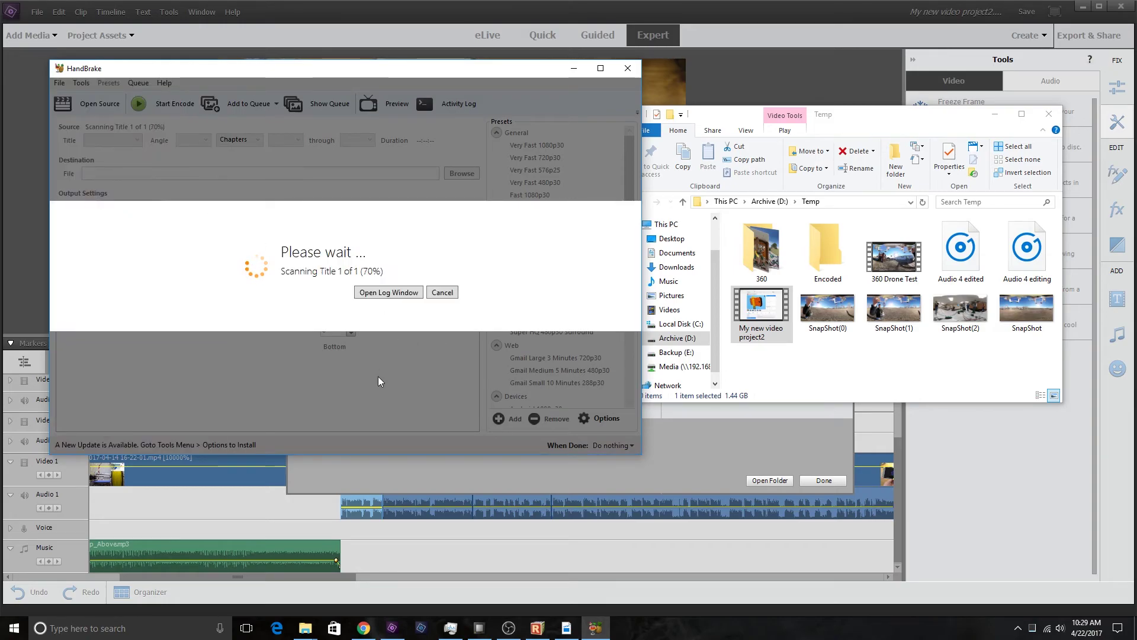
left_click_drag(270, 76, 408, 126)
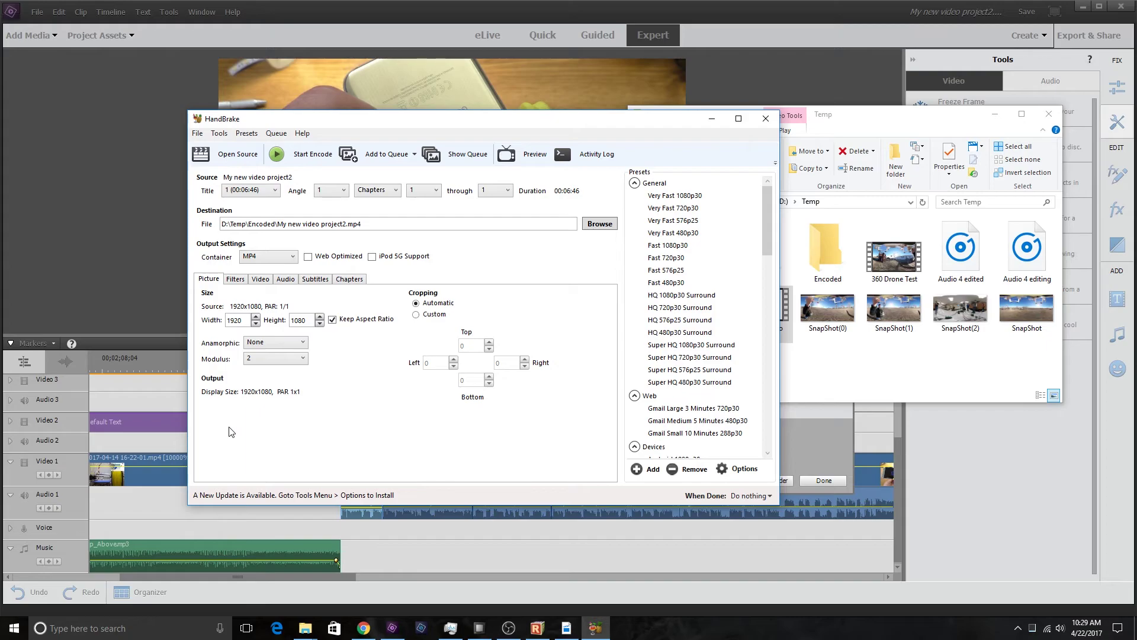
Set the encoder preset to Faster in the video settings of the 1080p59.94 Normal user preset.
left_click_drag(768, 220, 769, 481)
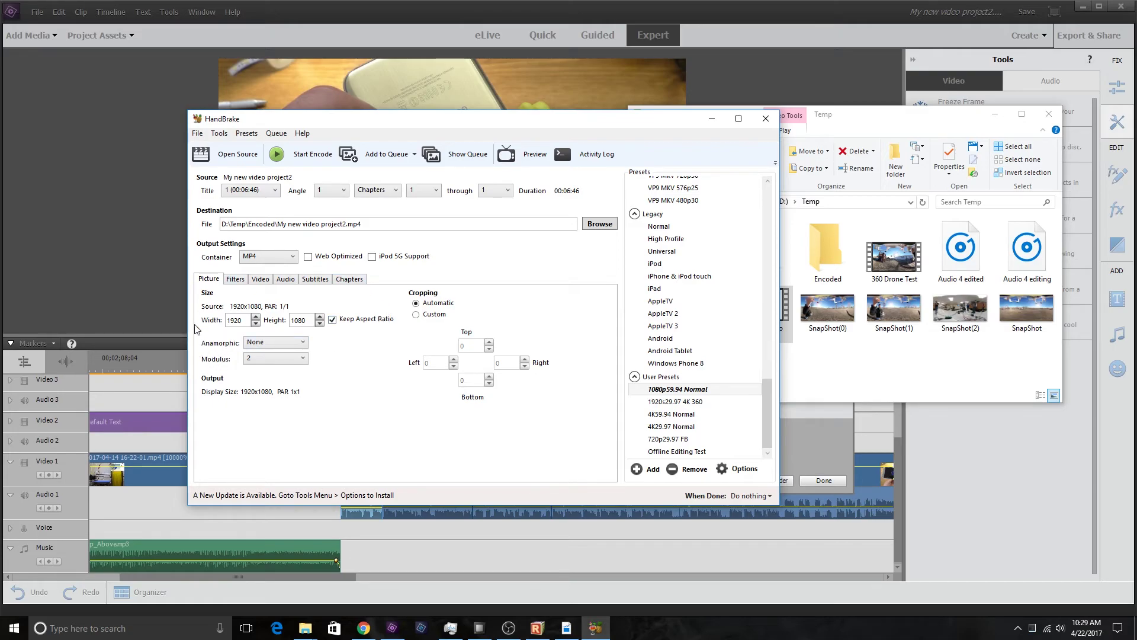
left_click(234, 279)
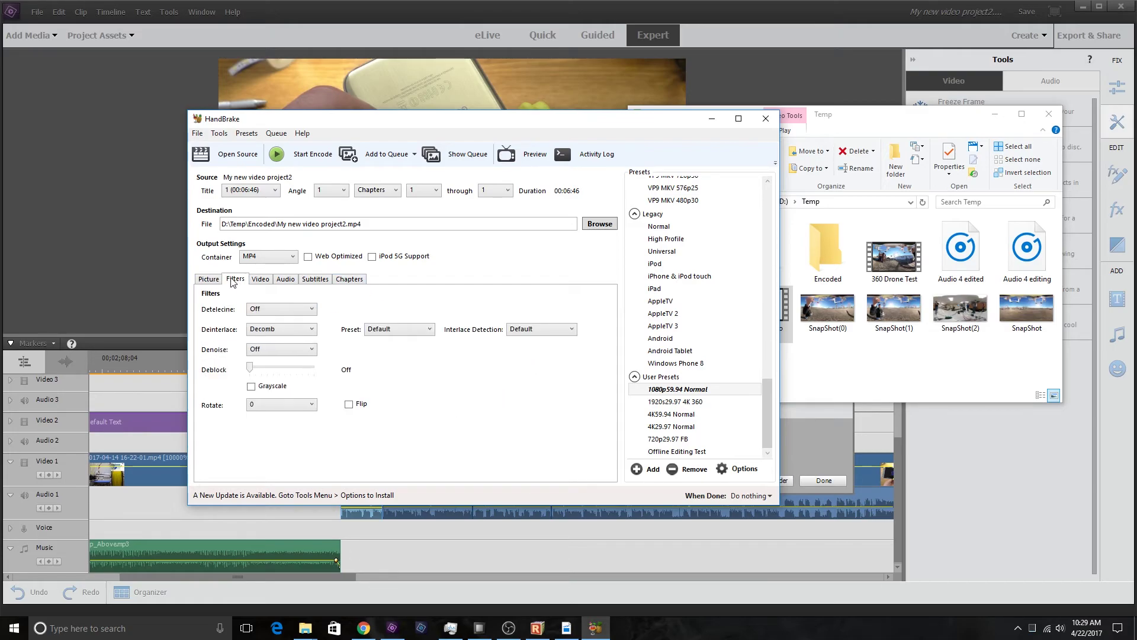
left_click(261, 280)
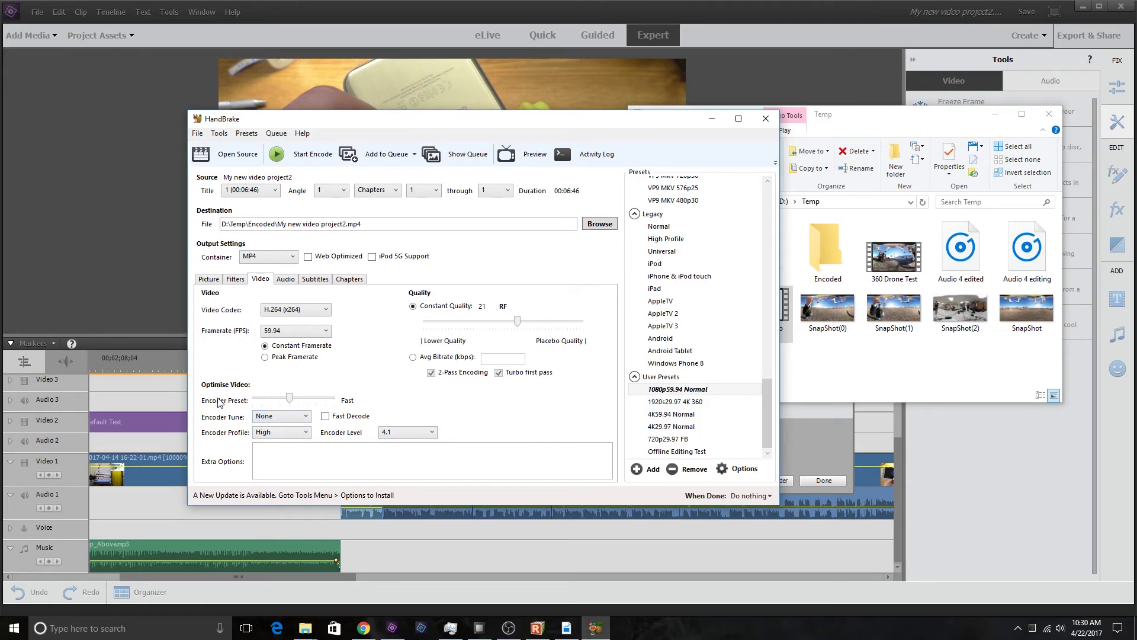
mouse_move(289, 400)
left_mouse_down()
mouse_move(330, 401)
mouse_move(291, 404)
left_mouse_up()
left_click_drag(288, 398, 369, 394)
key("Left")
key("Left")
key("Left")
key("Left")
key("Left")
key("Left")
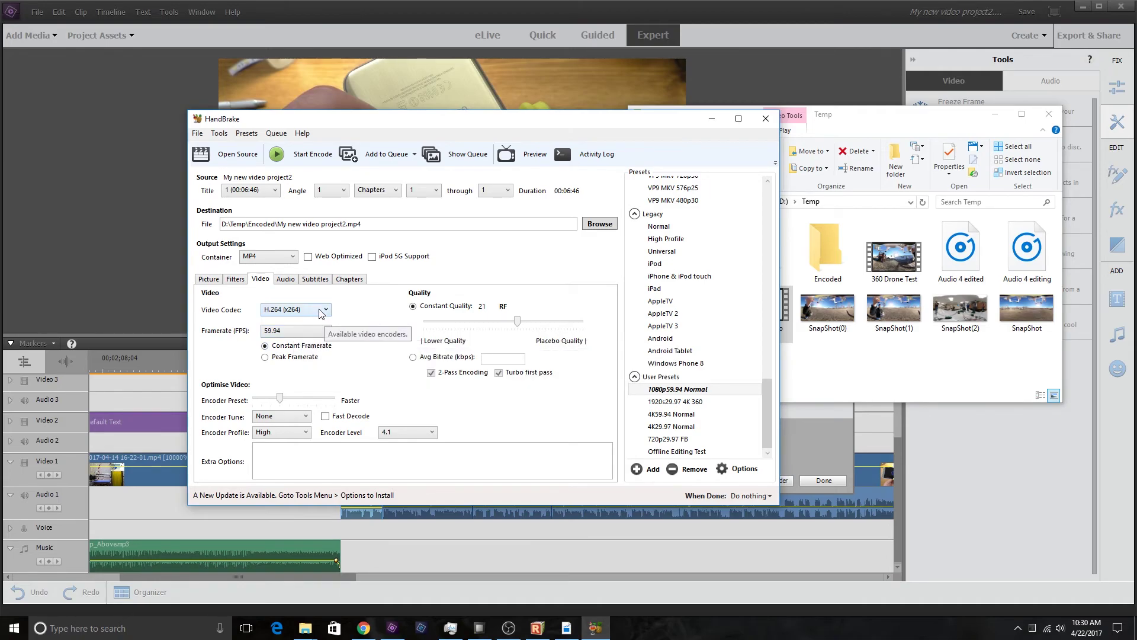
Review the encode's audio, subtitle, chapter and picture settings.
left_click(293, 281)
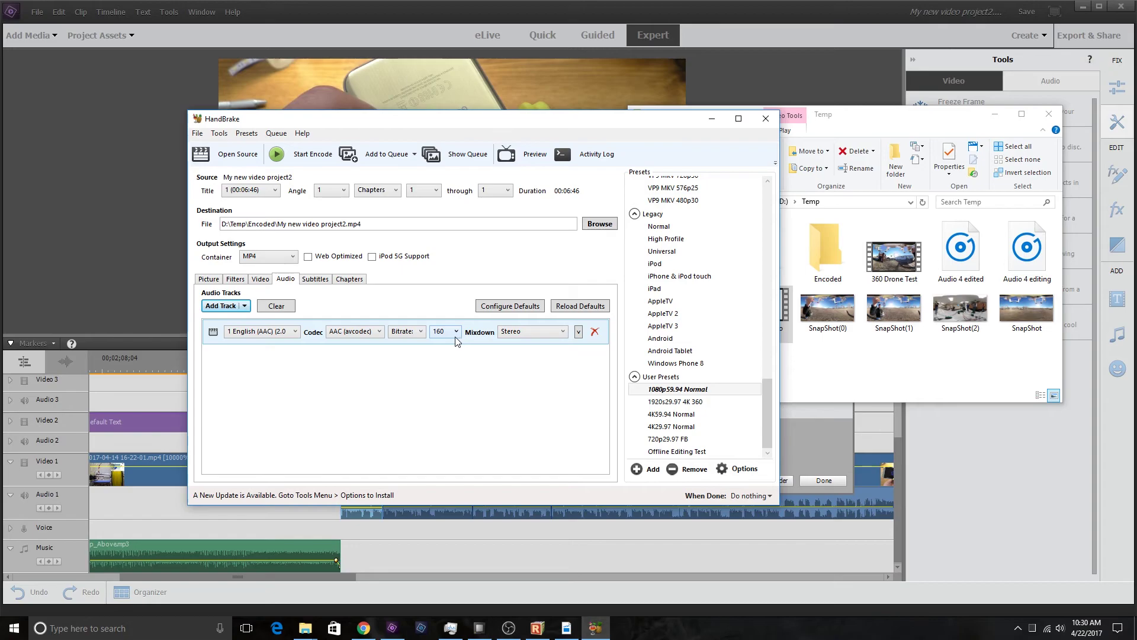
left_click(321, 279)
left_click(350, 279)
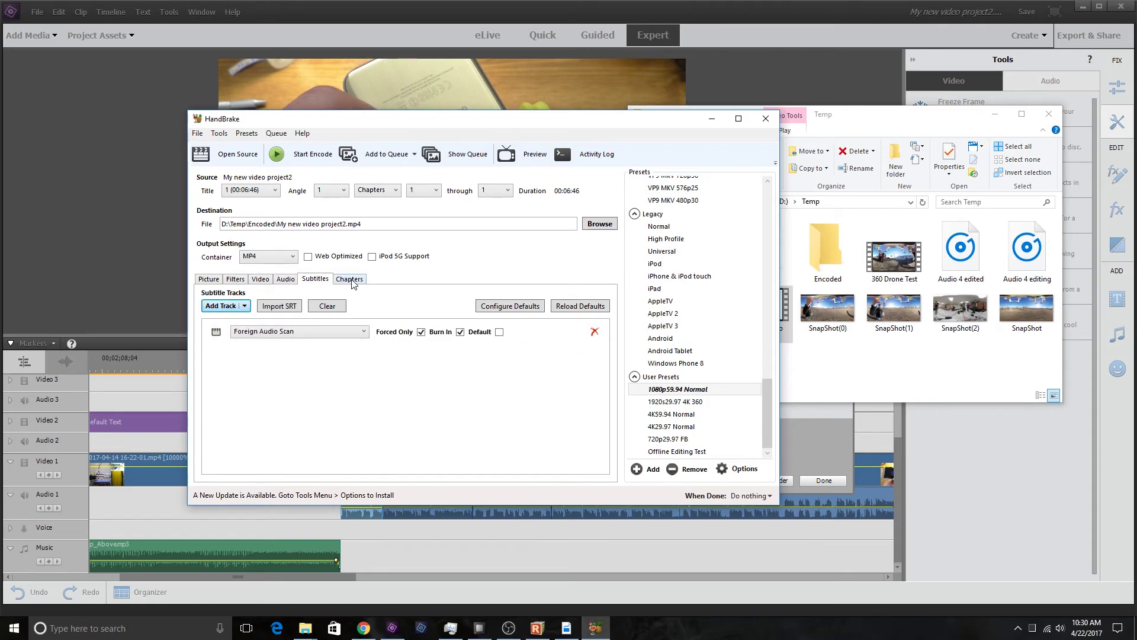
left_click(214, 279)
Browse for the encoded video's destination and go to the folder D:\Videos\3D Printed.
left_click(600, 224)
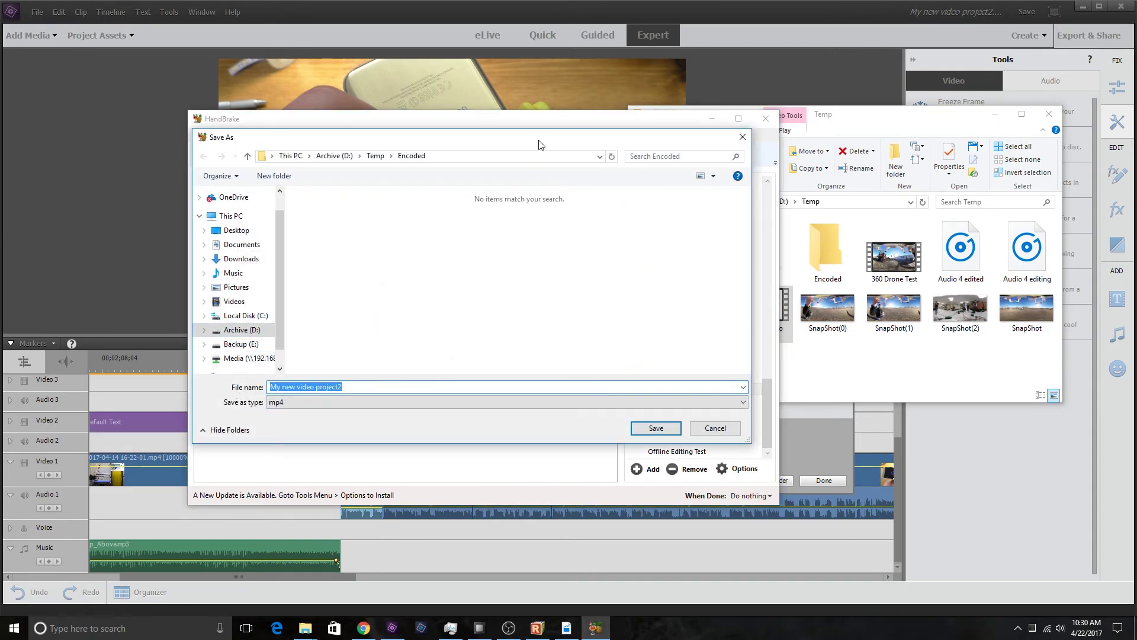
left_click_drag(845, 124, 909, 118)
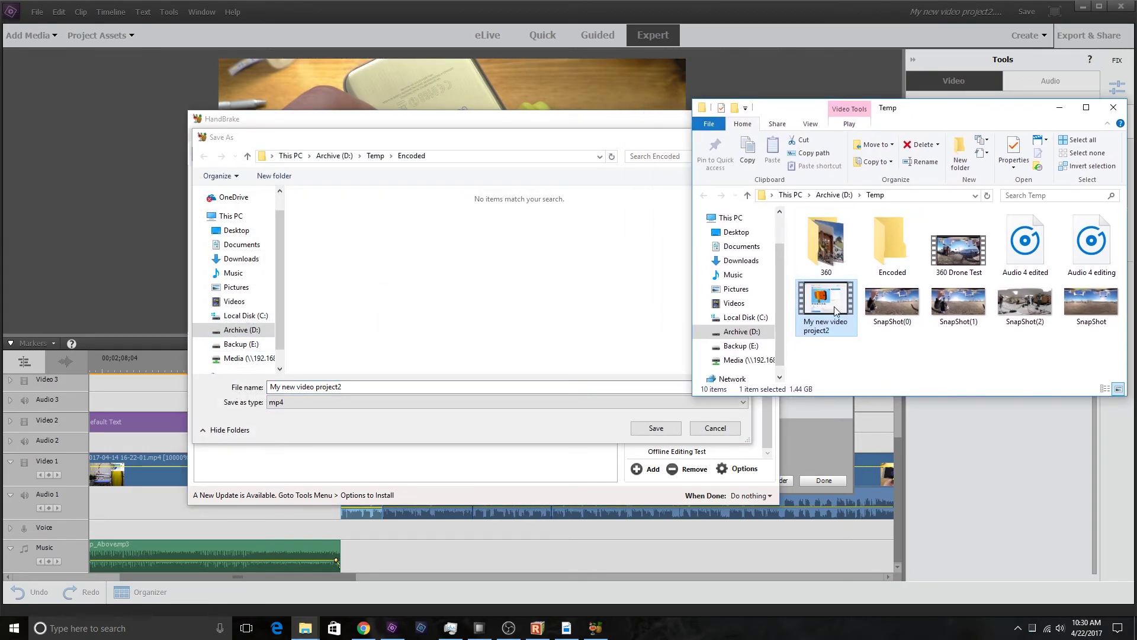
left_click(445, 156)
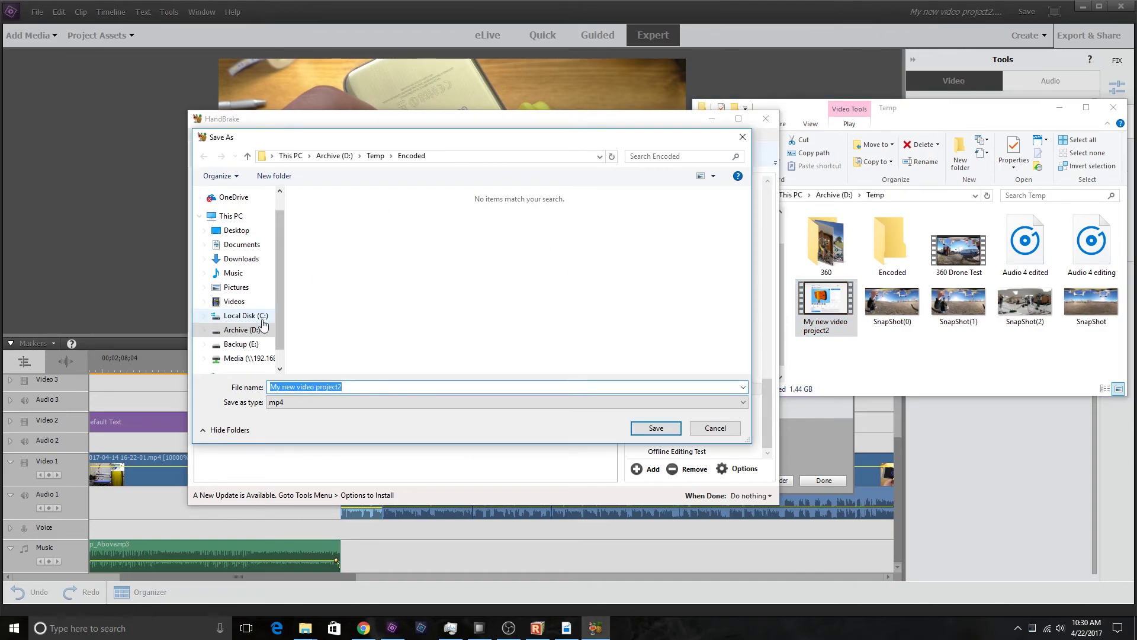
left_click(237, 334)
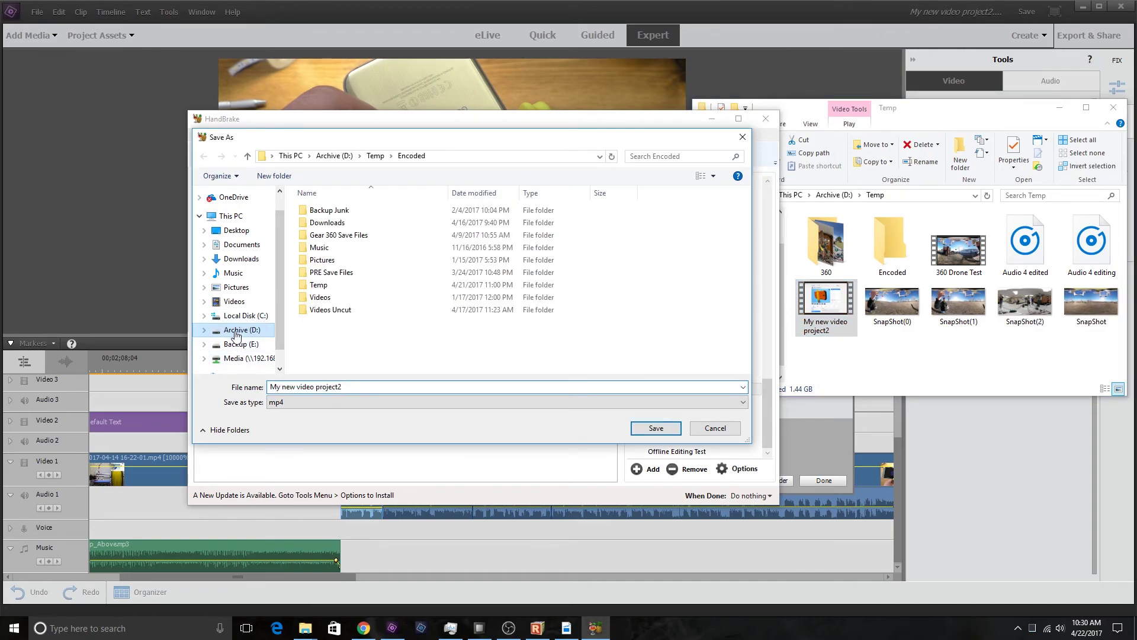
double_click(343, 303)
double_click(327, 224)
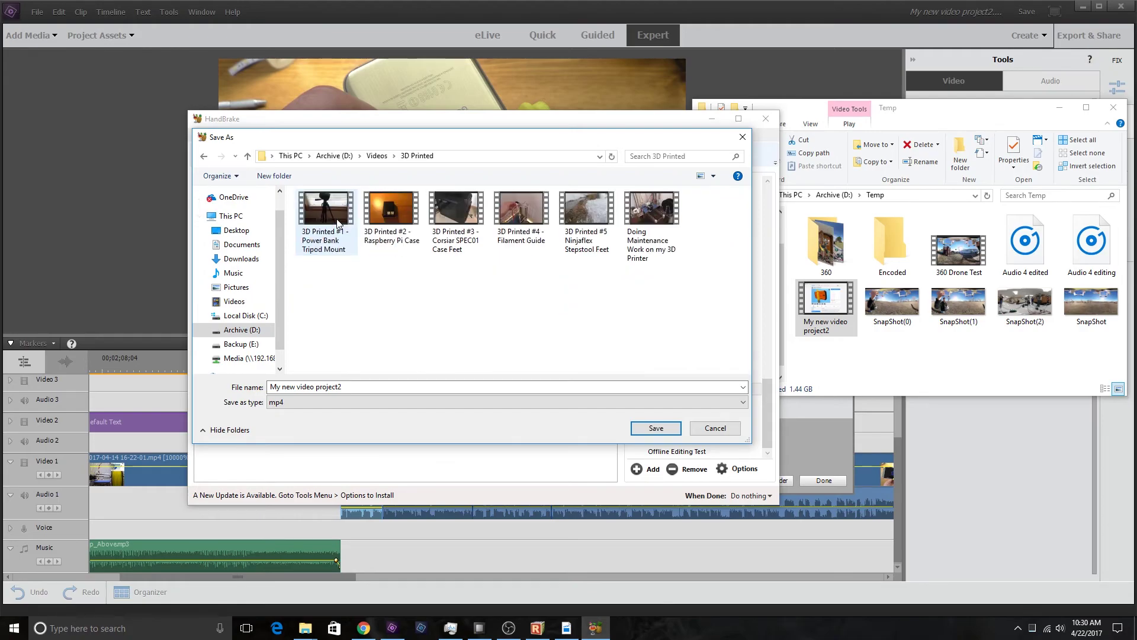
Name the encoded video 3D Printed #6 Tripod Mount in the 3D Printed folder and save it as the destination.
left_click(369, 385)
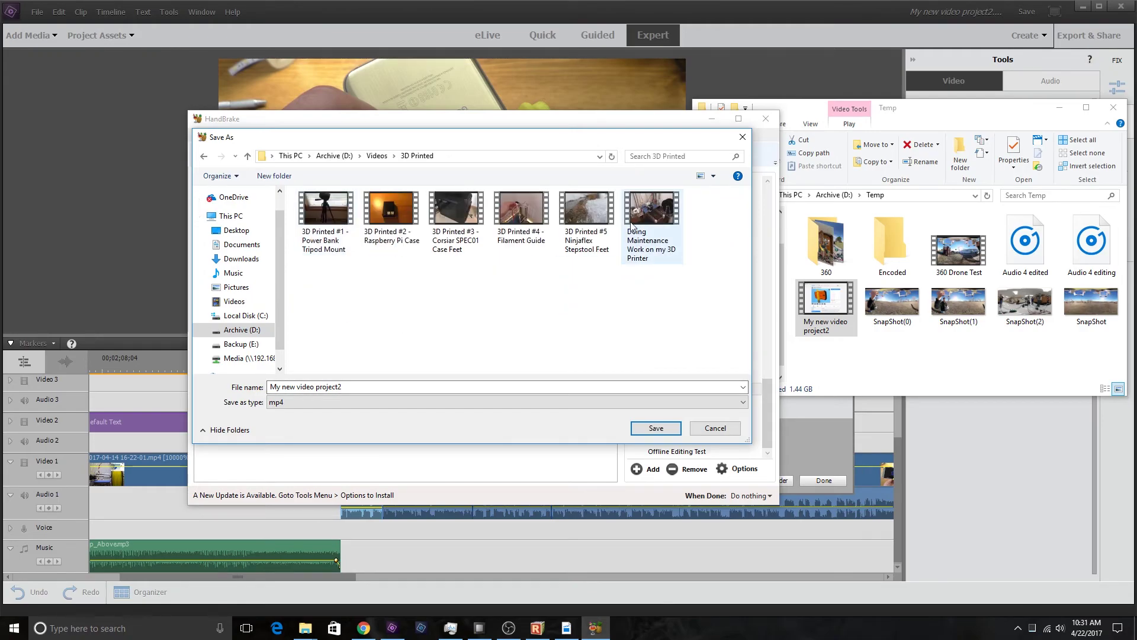
left_click(585, 214)
left_click(305, 386)
left_click(313, 387)
key("BackSpace")
type("6 Ninjaflex Stepstool Feet")
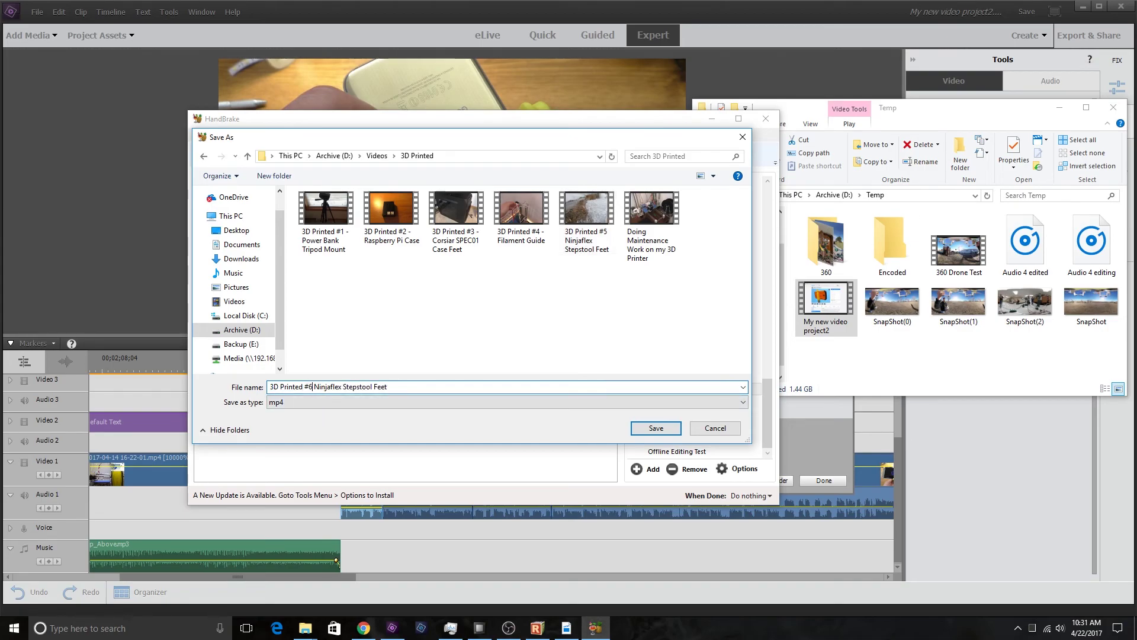
left_click_drag(416, 388, 313, 384)
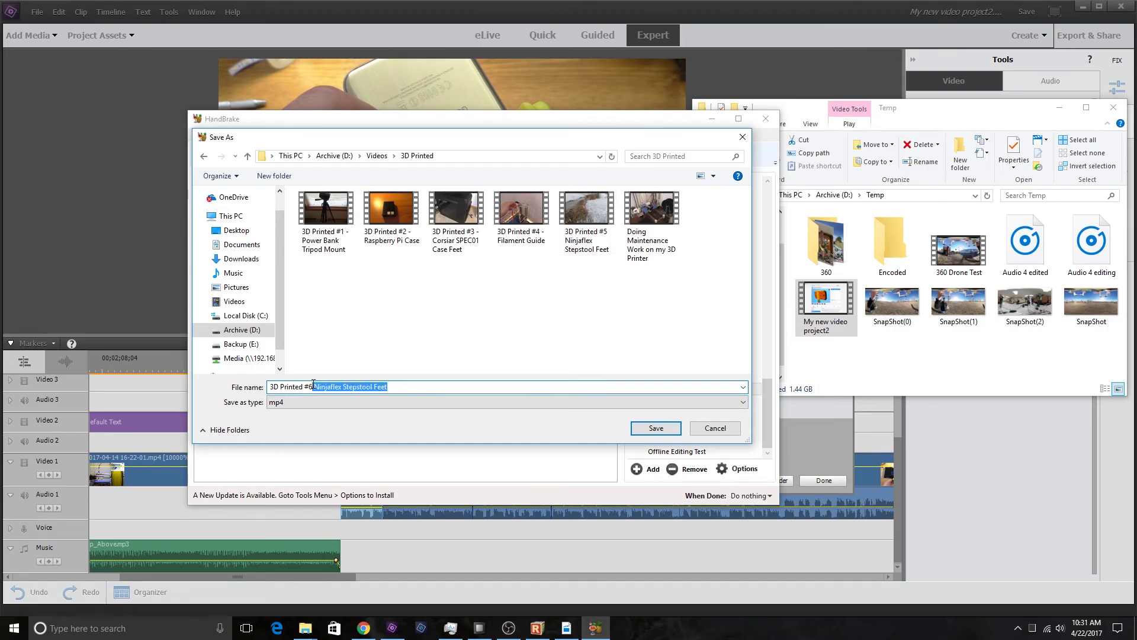
type("Tr")
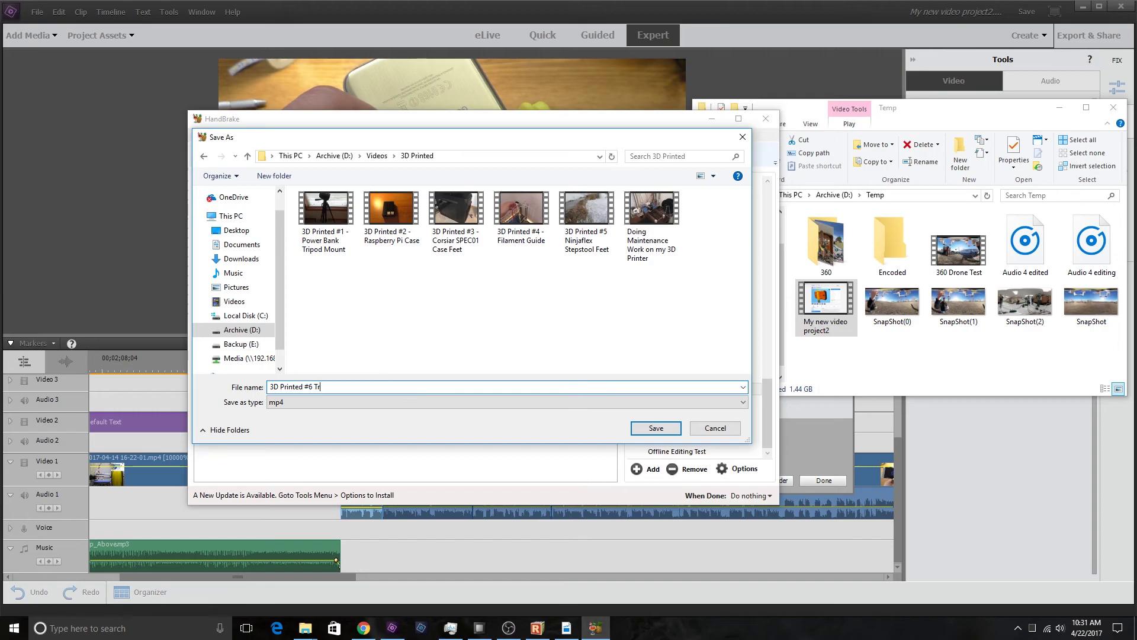
type("ipod Mount")
left_click(656, 428)
Start encoding the video and reposition the HandBrake and 3D Printed folder windows.
left_click(305, 155)
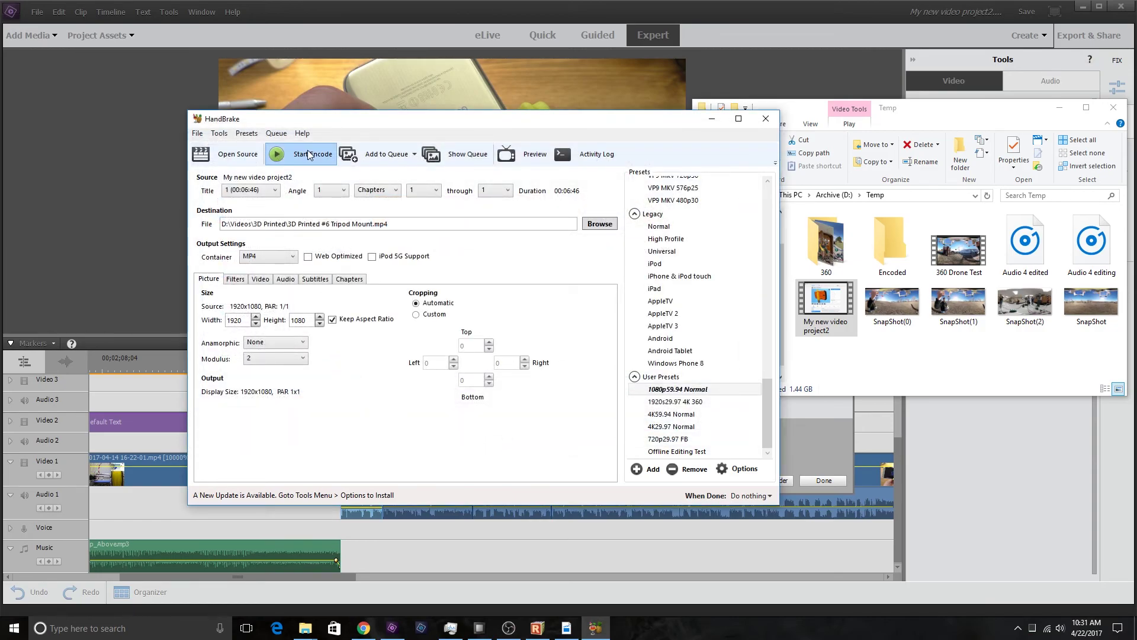
left_click_drag(456, 124, 493, 70)
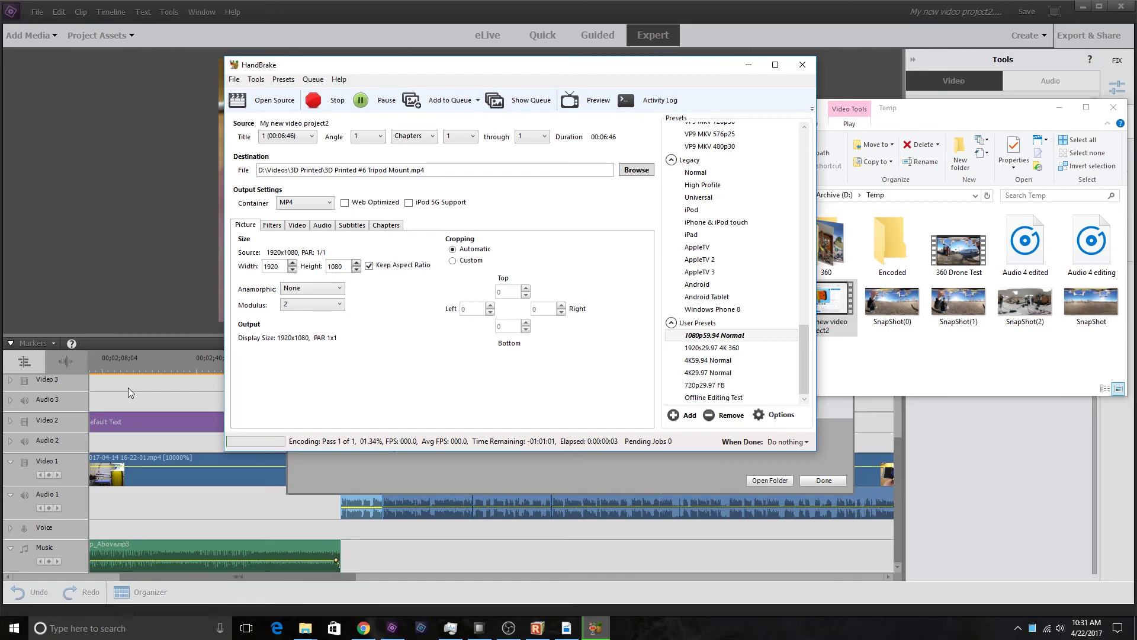
left_click_drag(541, 71, 398, 69)
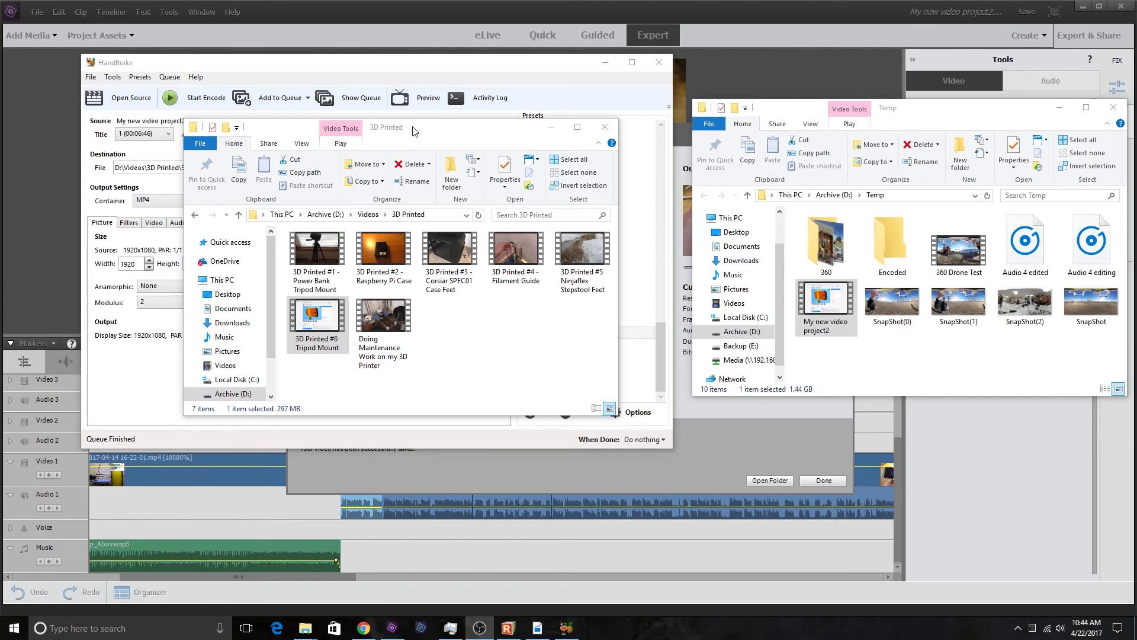
left_click_drag(413, 130, 417, 95)
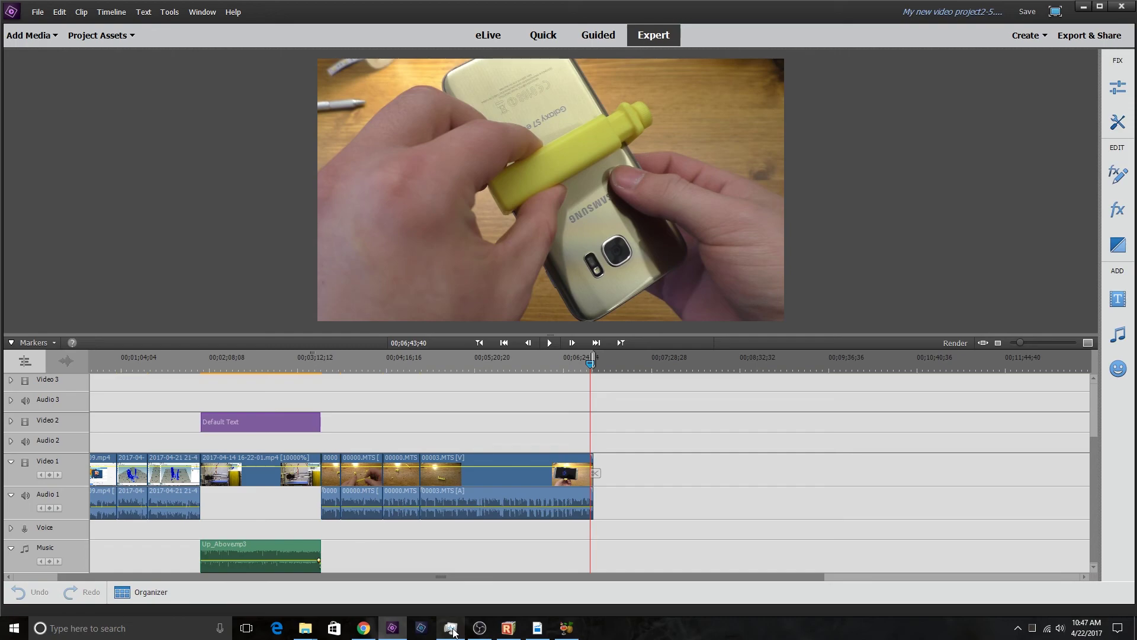
Play the encoded 3D Printed #6 Tripod Mount video full screen from its beginning to check it, and close the player.
mouse_move(309, 633)
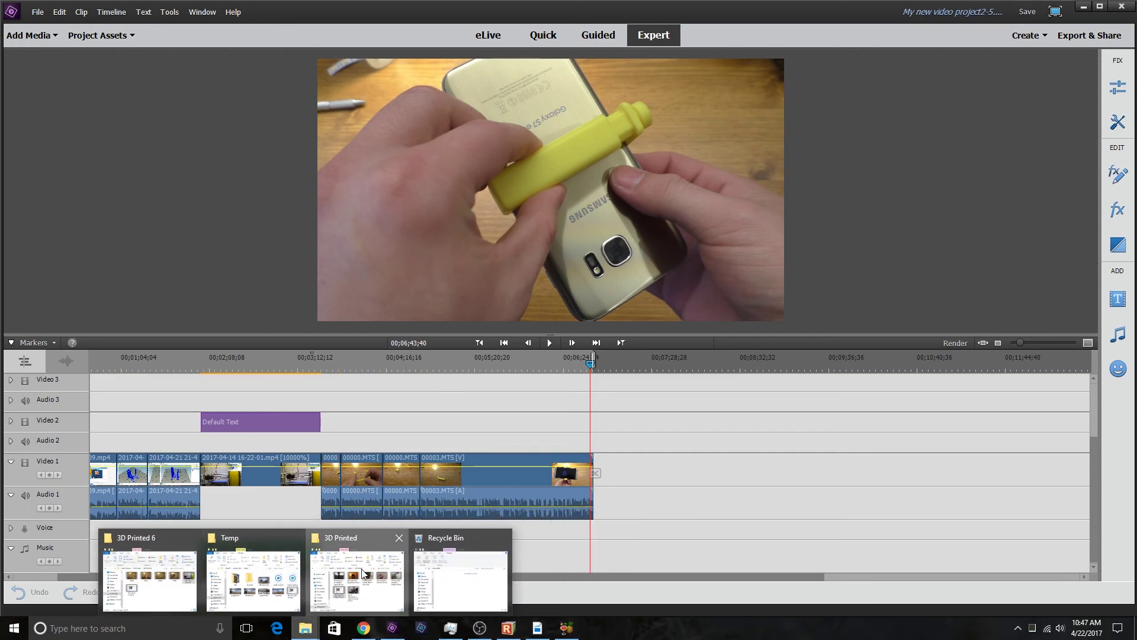
left_click(363, 573)
double_click(383, 375)
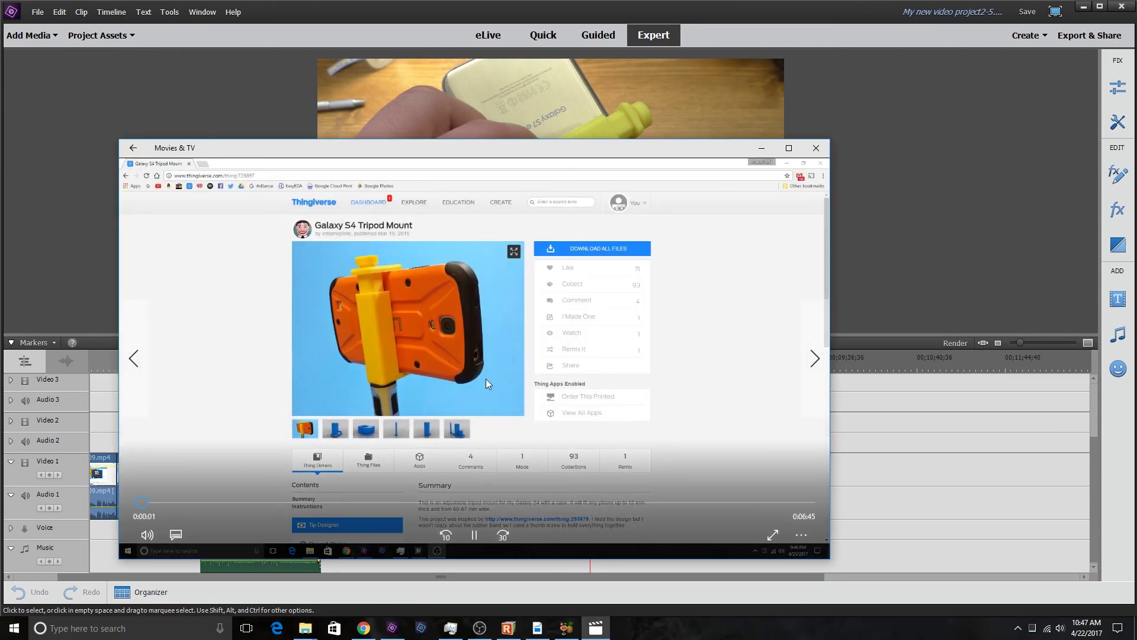
left_click(477, 535)
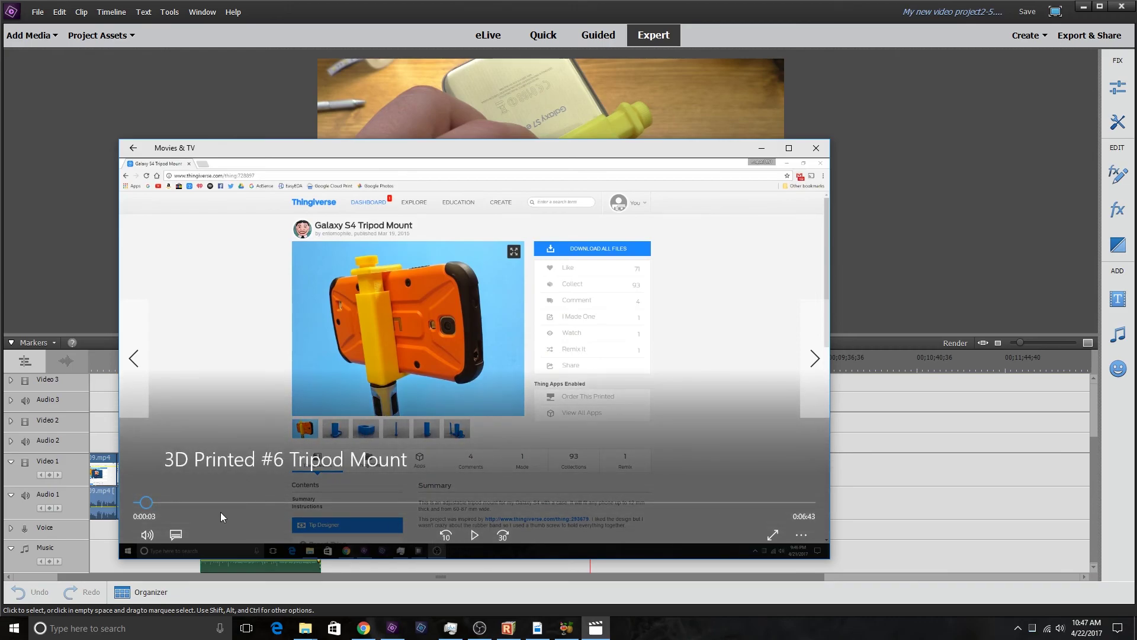
left_click_drag(148, 509, 140, 509)
left_click_drag(436, 157, 661, 134)
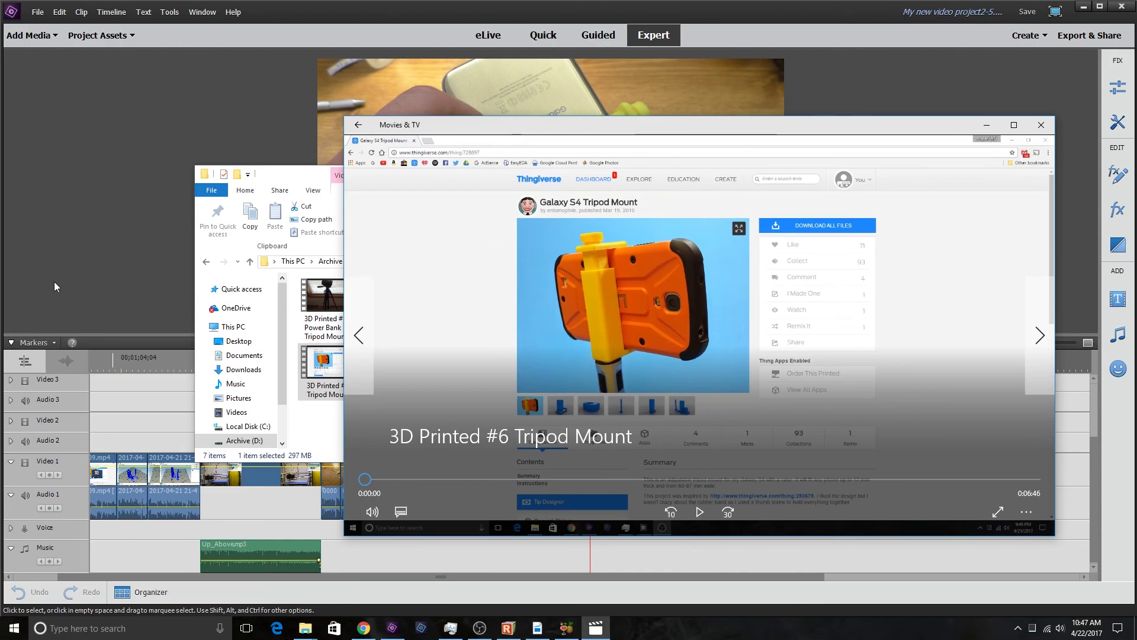
left_click(998, 511)
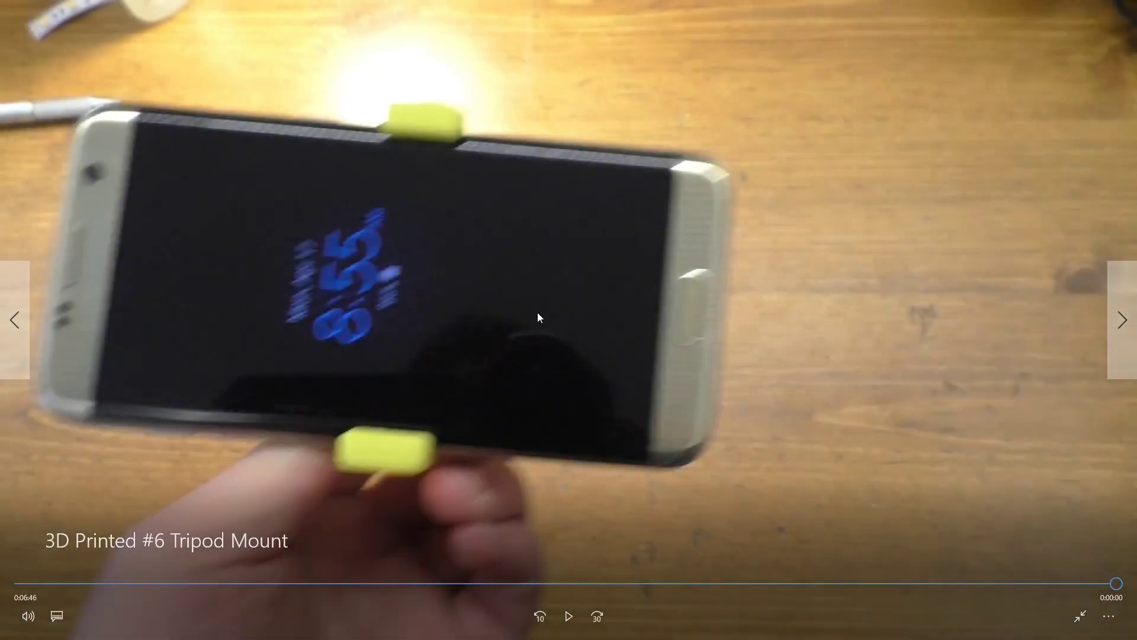
double_click(502, 324)
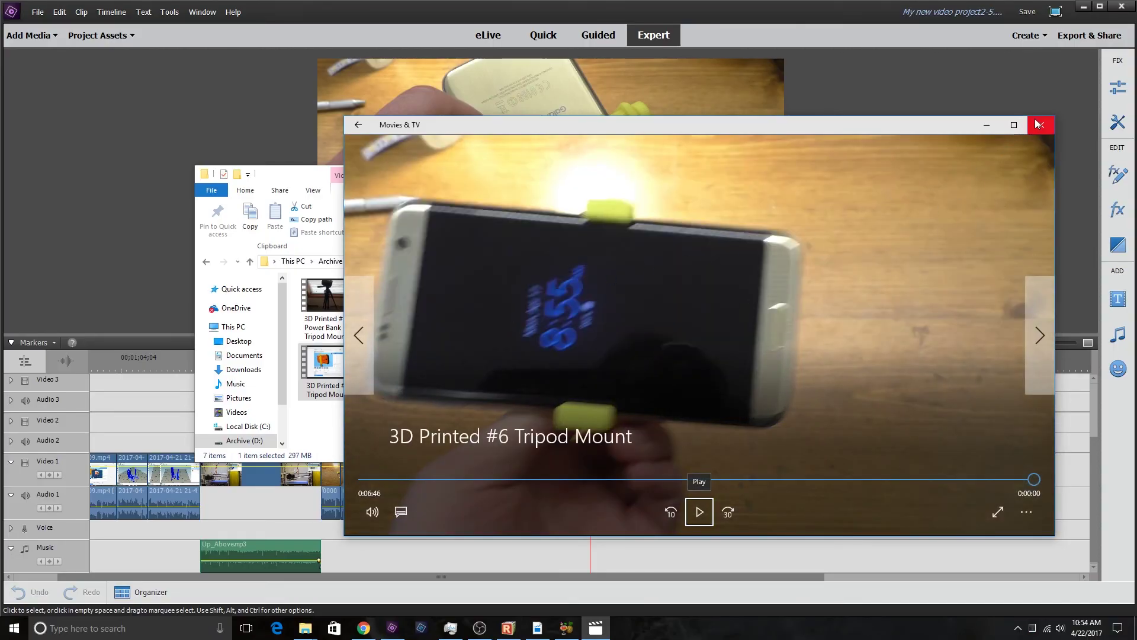
left_click(1042, 127)
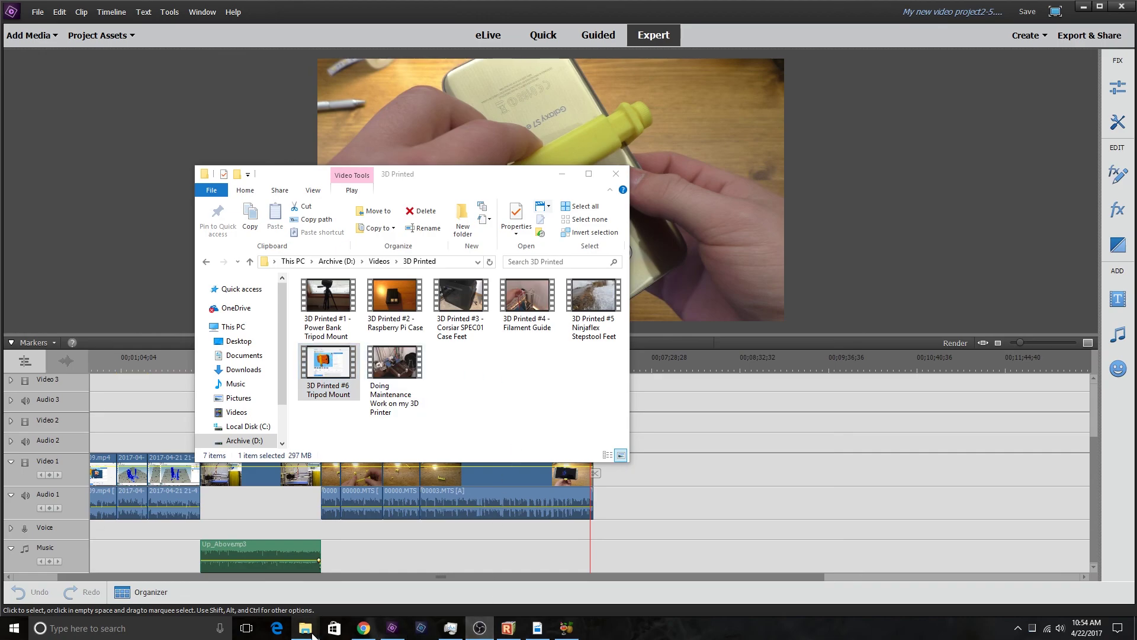
Delete the exported video My new video project2 from the Temp folder.
mouse_move(305, 628)
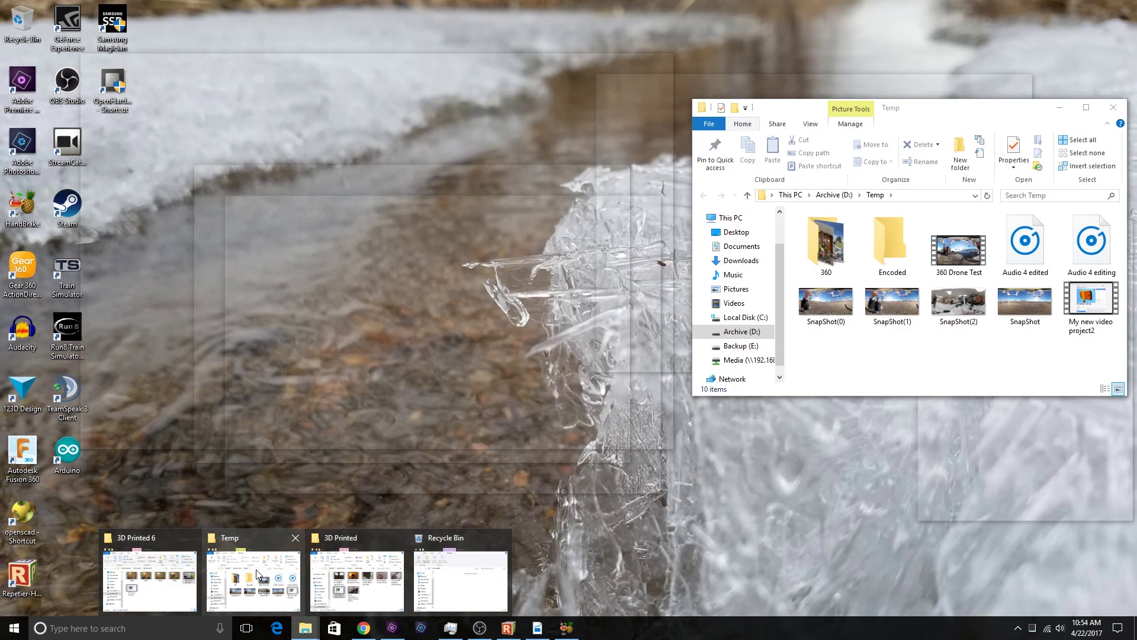
left_click(254, 577)
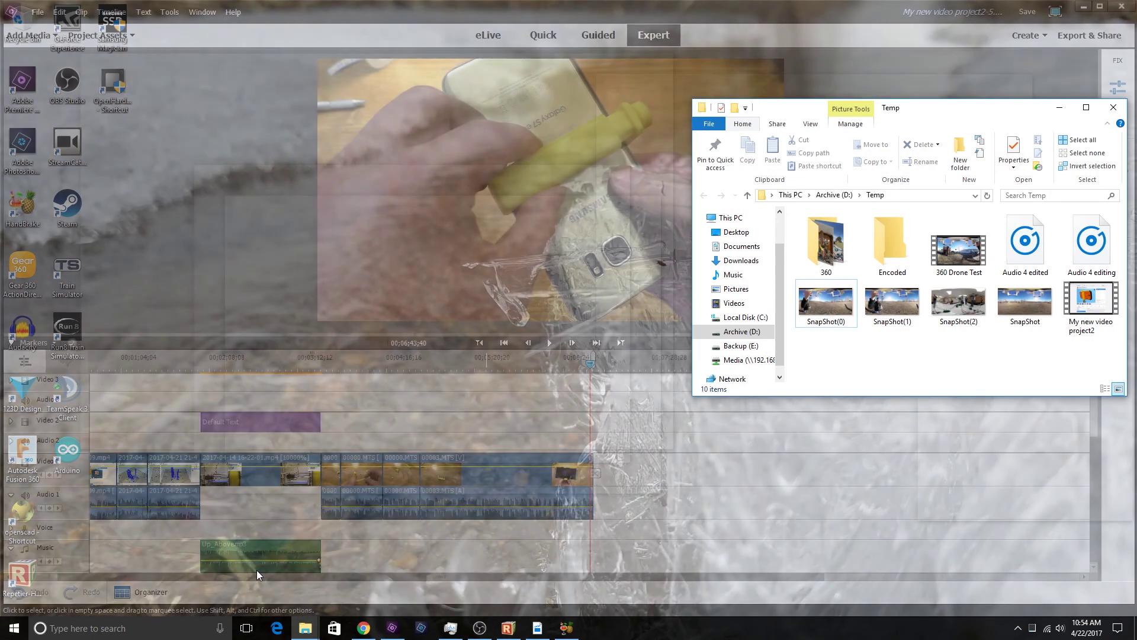
right_click(1095, 299)
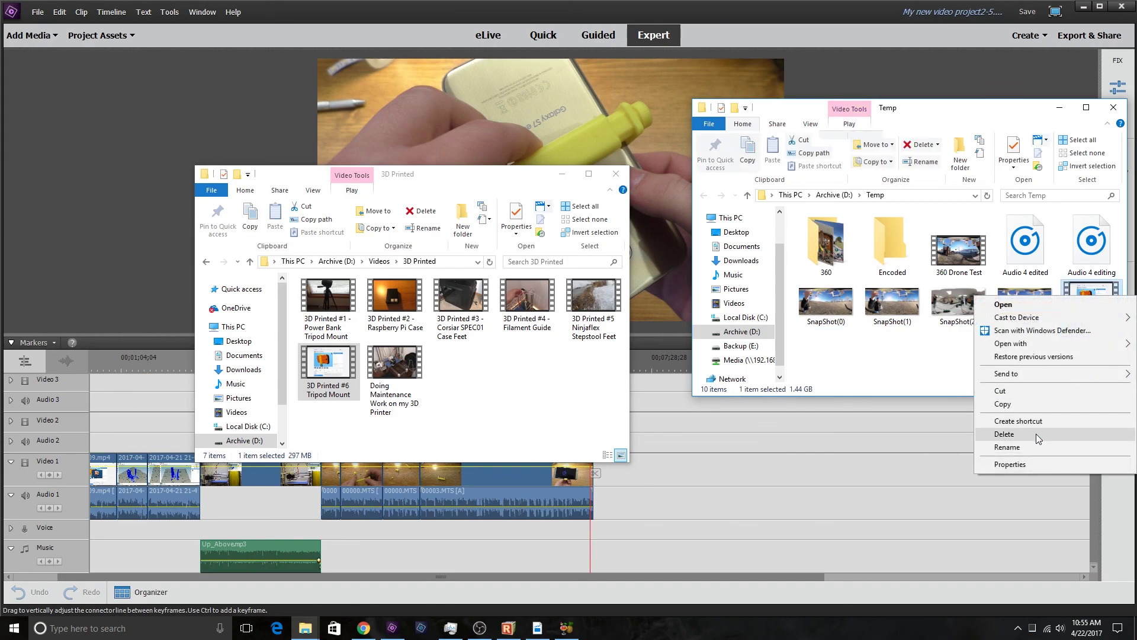
left_click(1036, 433)
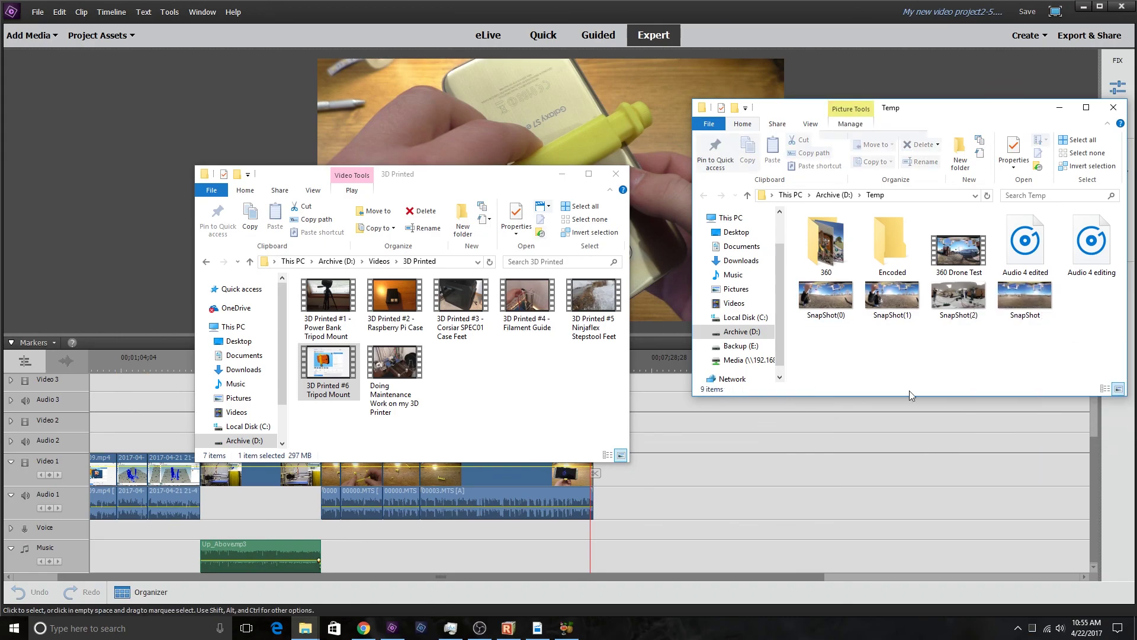
Delete the Audio 4 edited and Audio 4 editing files from the Temp folder and close its window.
left_click(1028, 249)
left_click(1092, 243, "ctrl")
right_click(1099, 238)
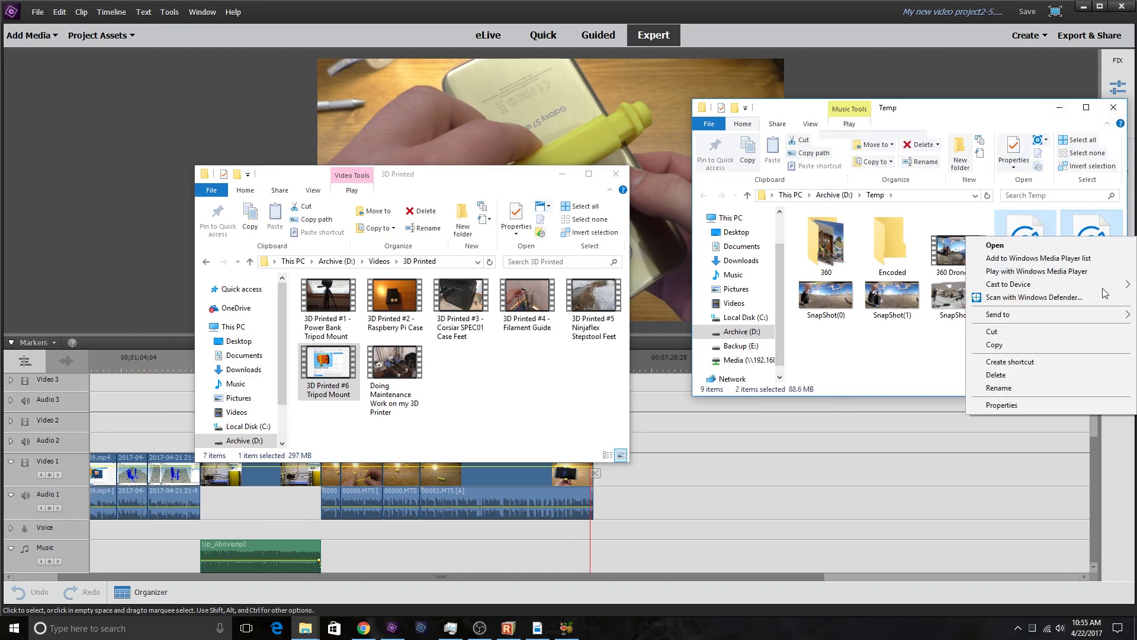
left_click(1062, 373)
left_click(1112, 109)
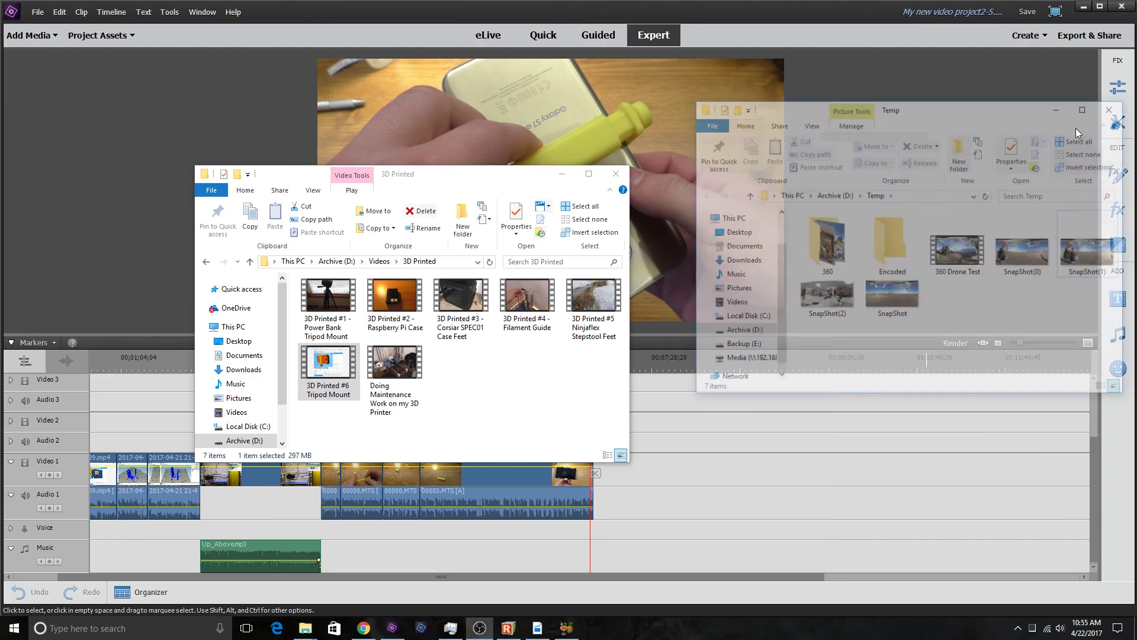
Delete the 3D Printed 6 raw footage folder from Videos Uncut\3D Printed, and close the folder windows and Premiere Elements.
left_click_drag(424, 179, 317, 179)
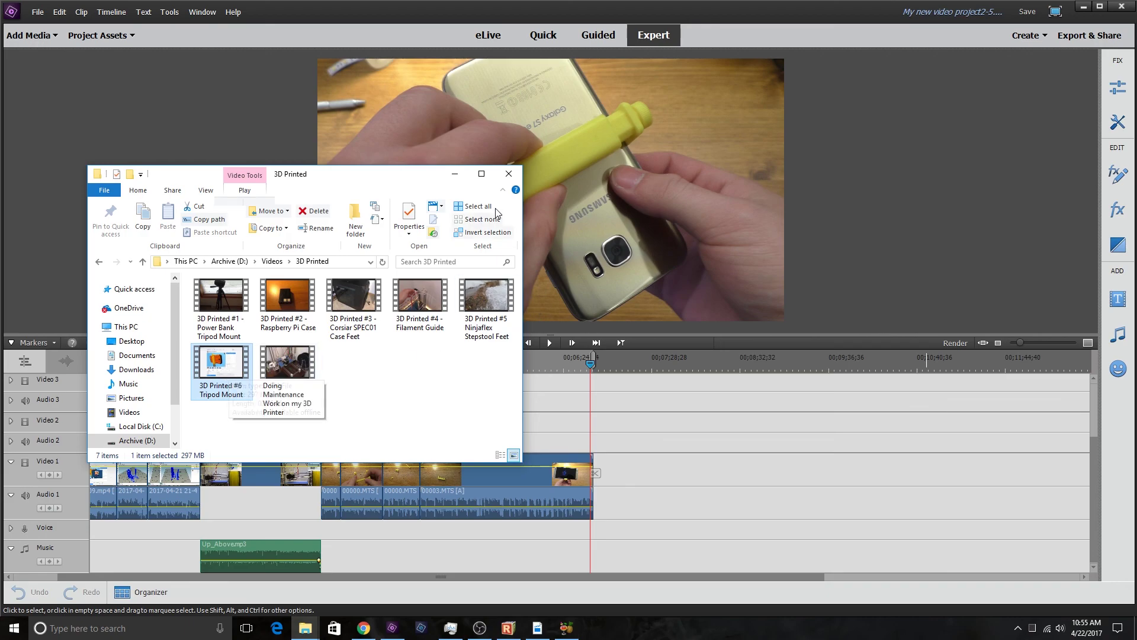
left_click(509, 174)
mouse_move(305, 628)
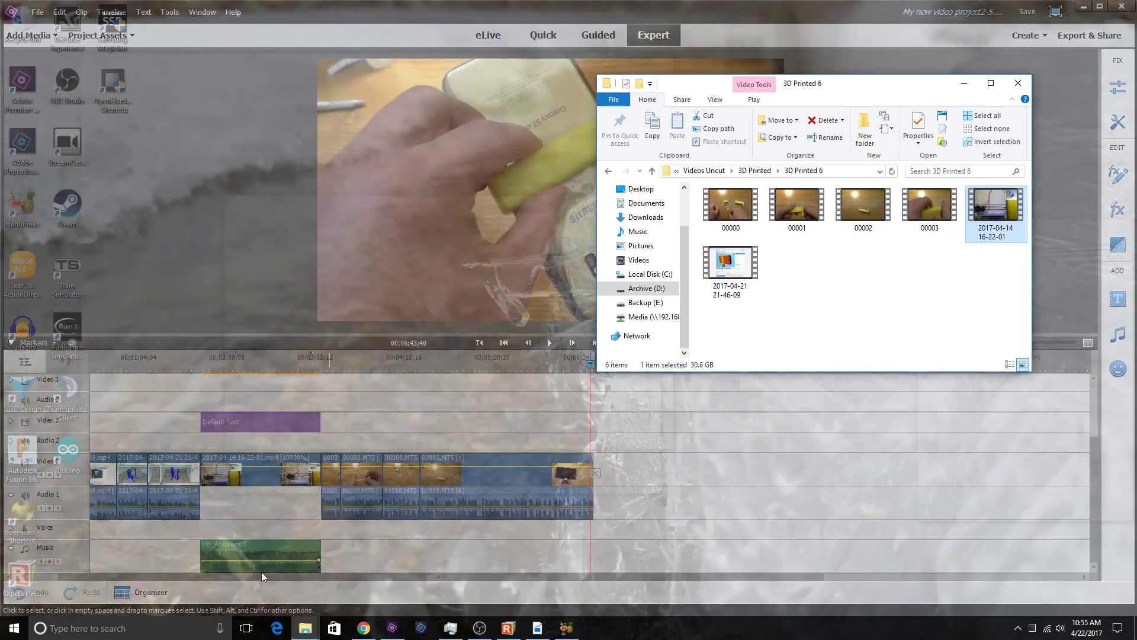
left_click(262, 571)
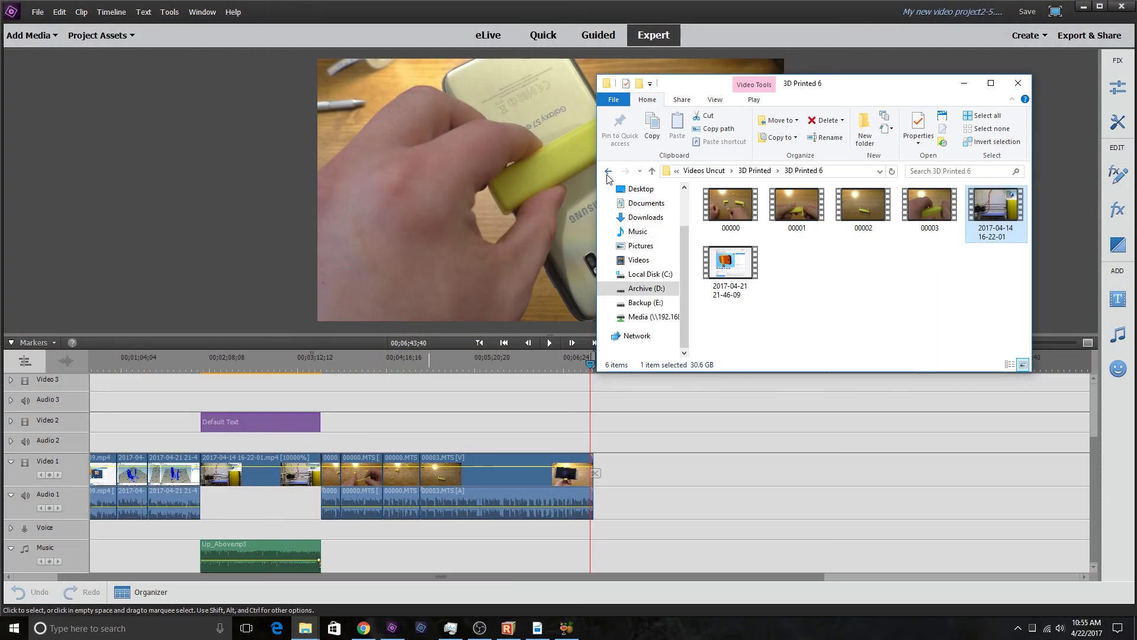
left_click(608, 170)
right_click(745, 212)
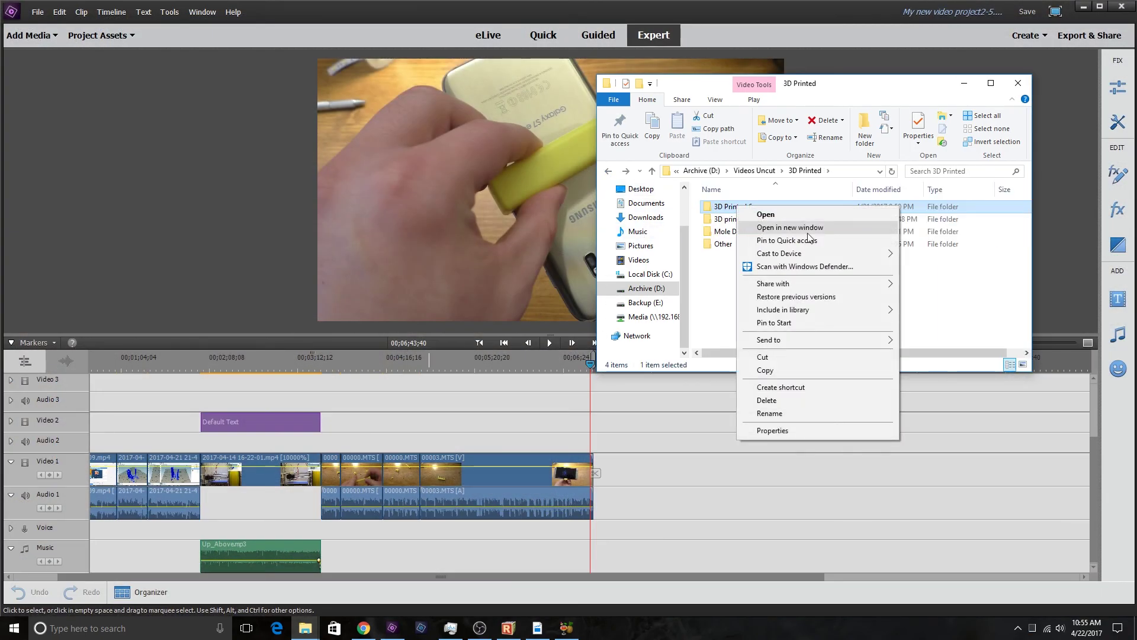
left_click(823, 397)
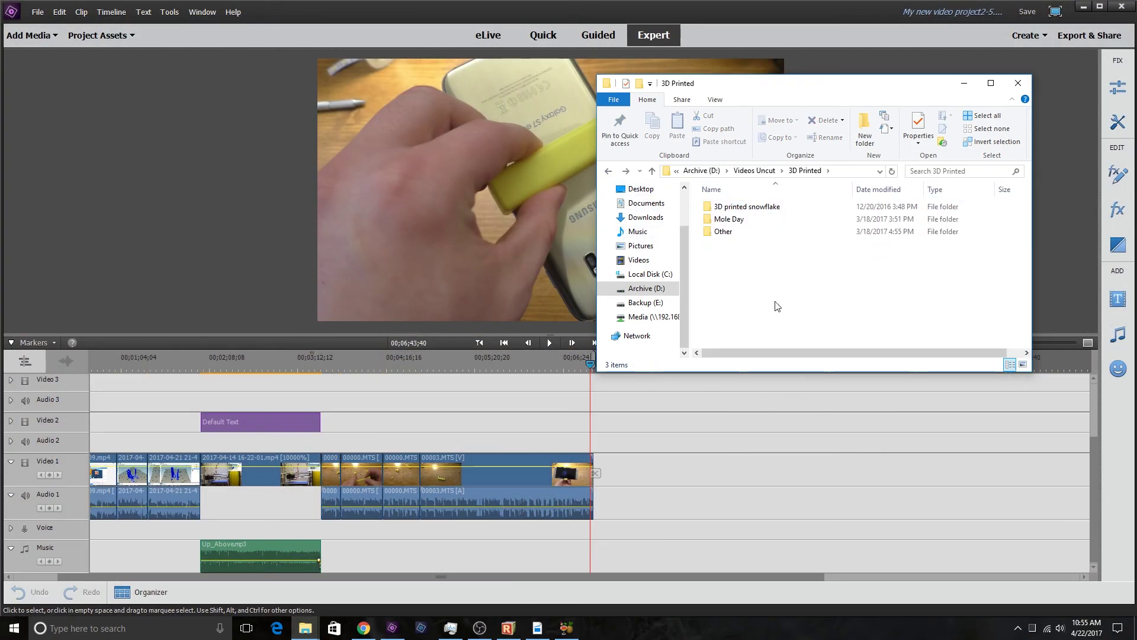
left_click(1018, 83)
left_click(1120, 10)
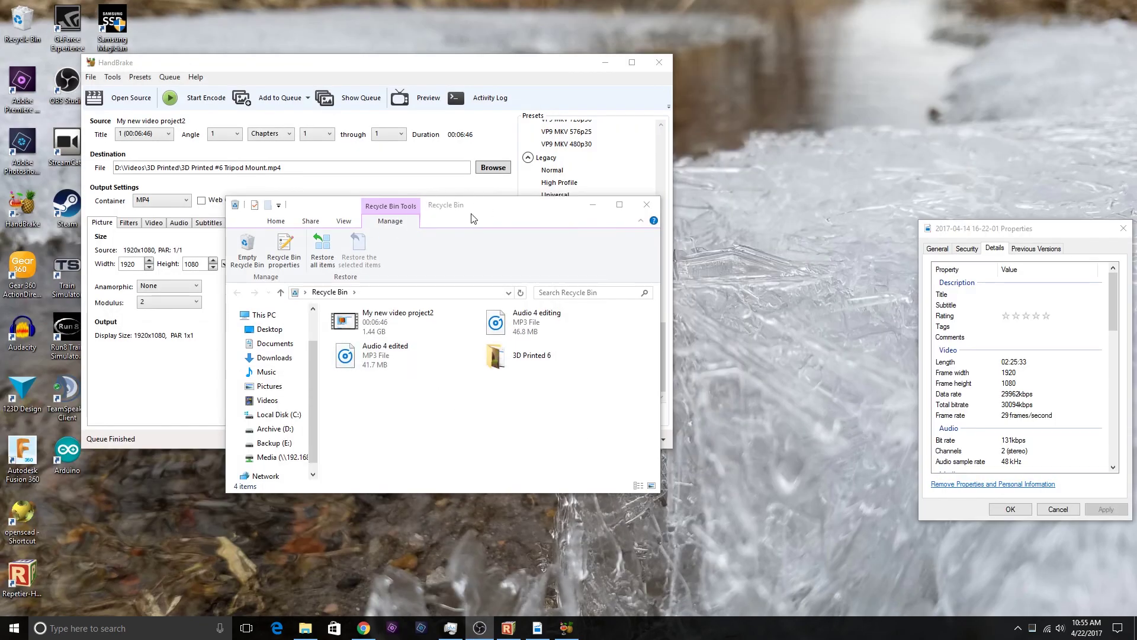
left_click_drag(472, 219, 757, 202)
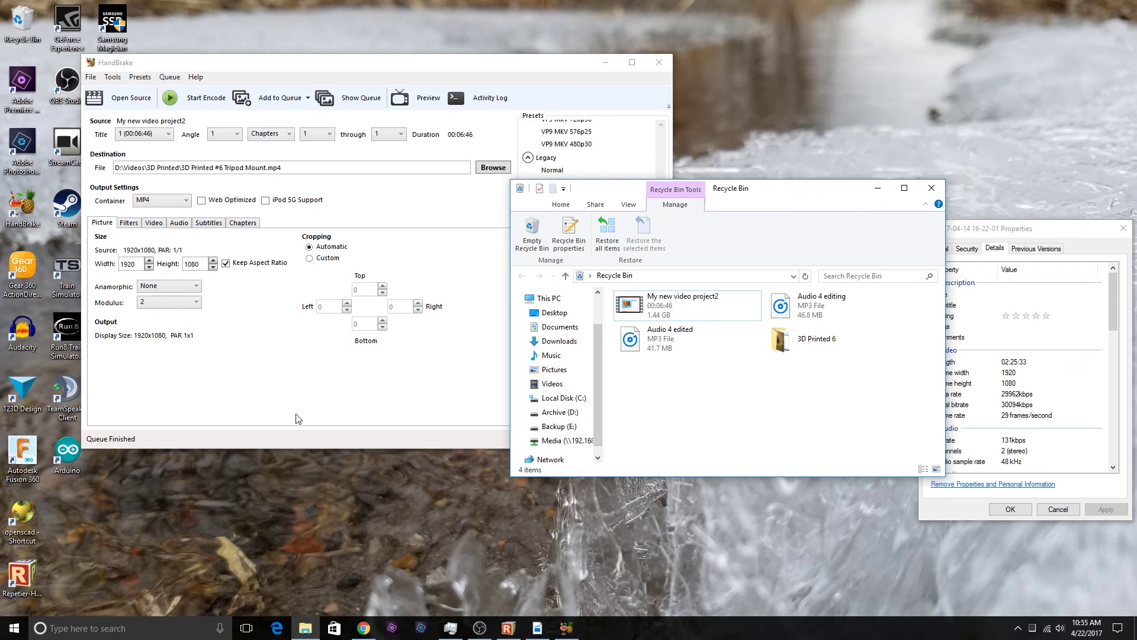
right_click(662, 402)
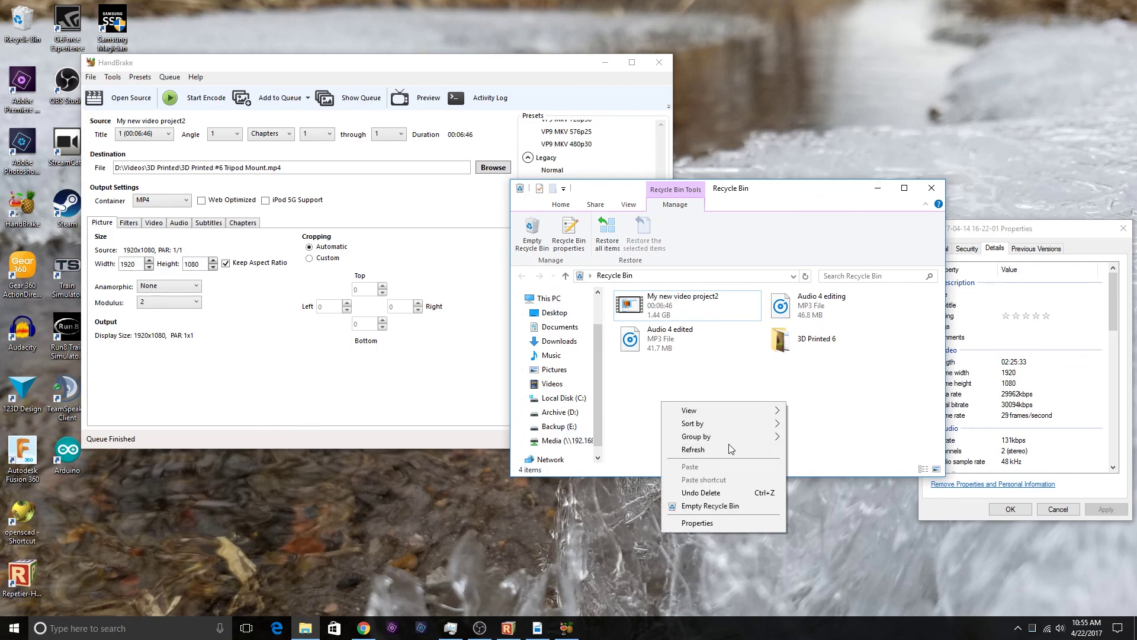
left_click(729, 506)
left_click(616, 324)
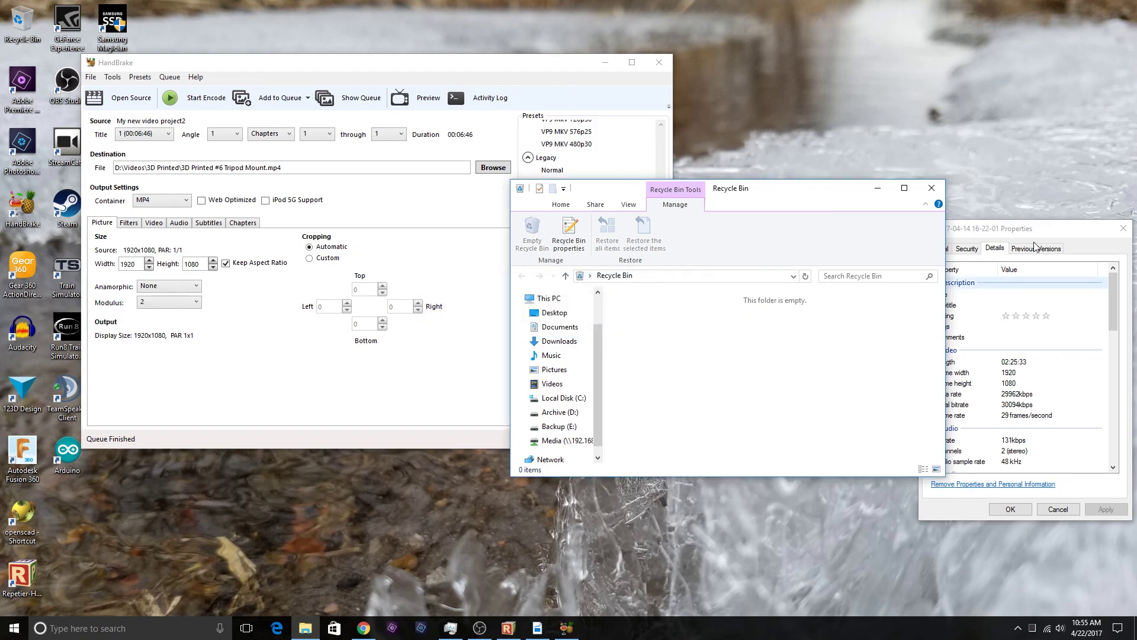
left_click(1124, 228)
left_click_drag(737, 194, 815, 142)
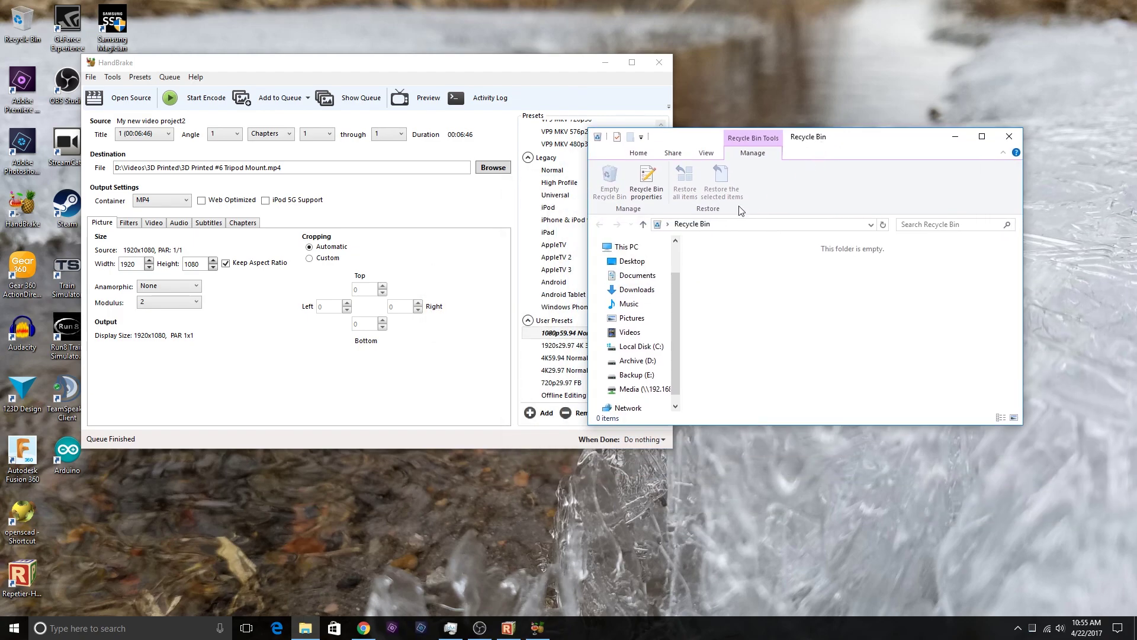